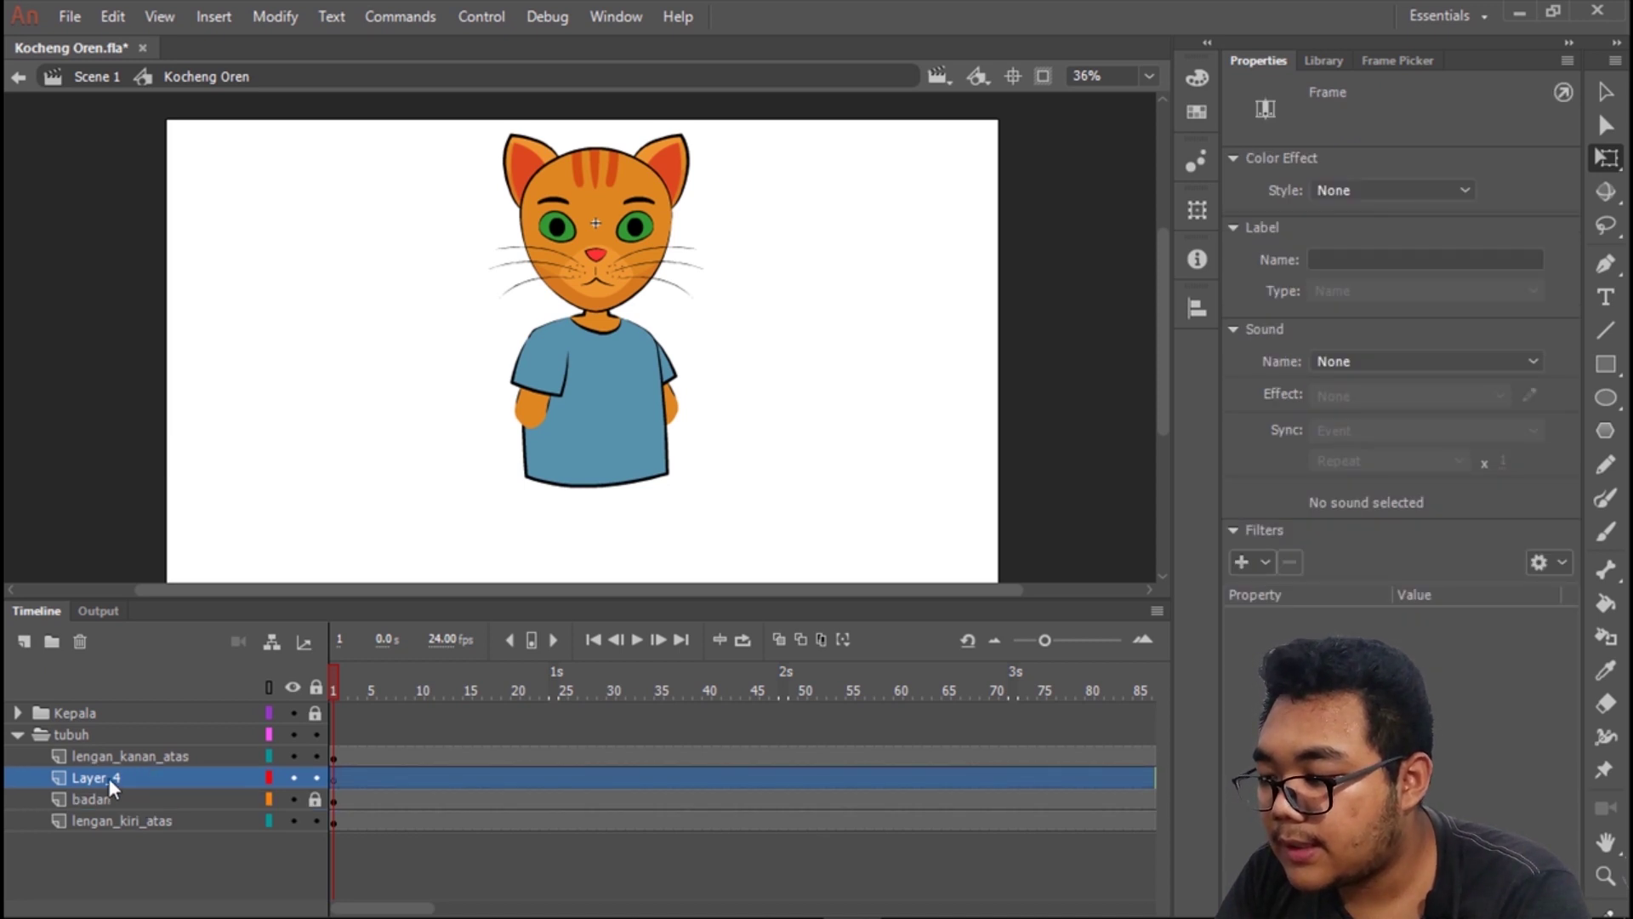
# Rename the selected new layer in the tubuh folder to lengan_kanan_bawah.
pyautogui.doubleClick(99, 779)
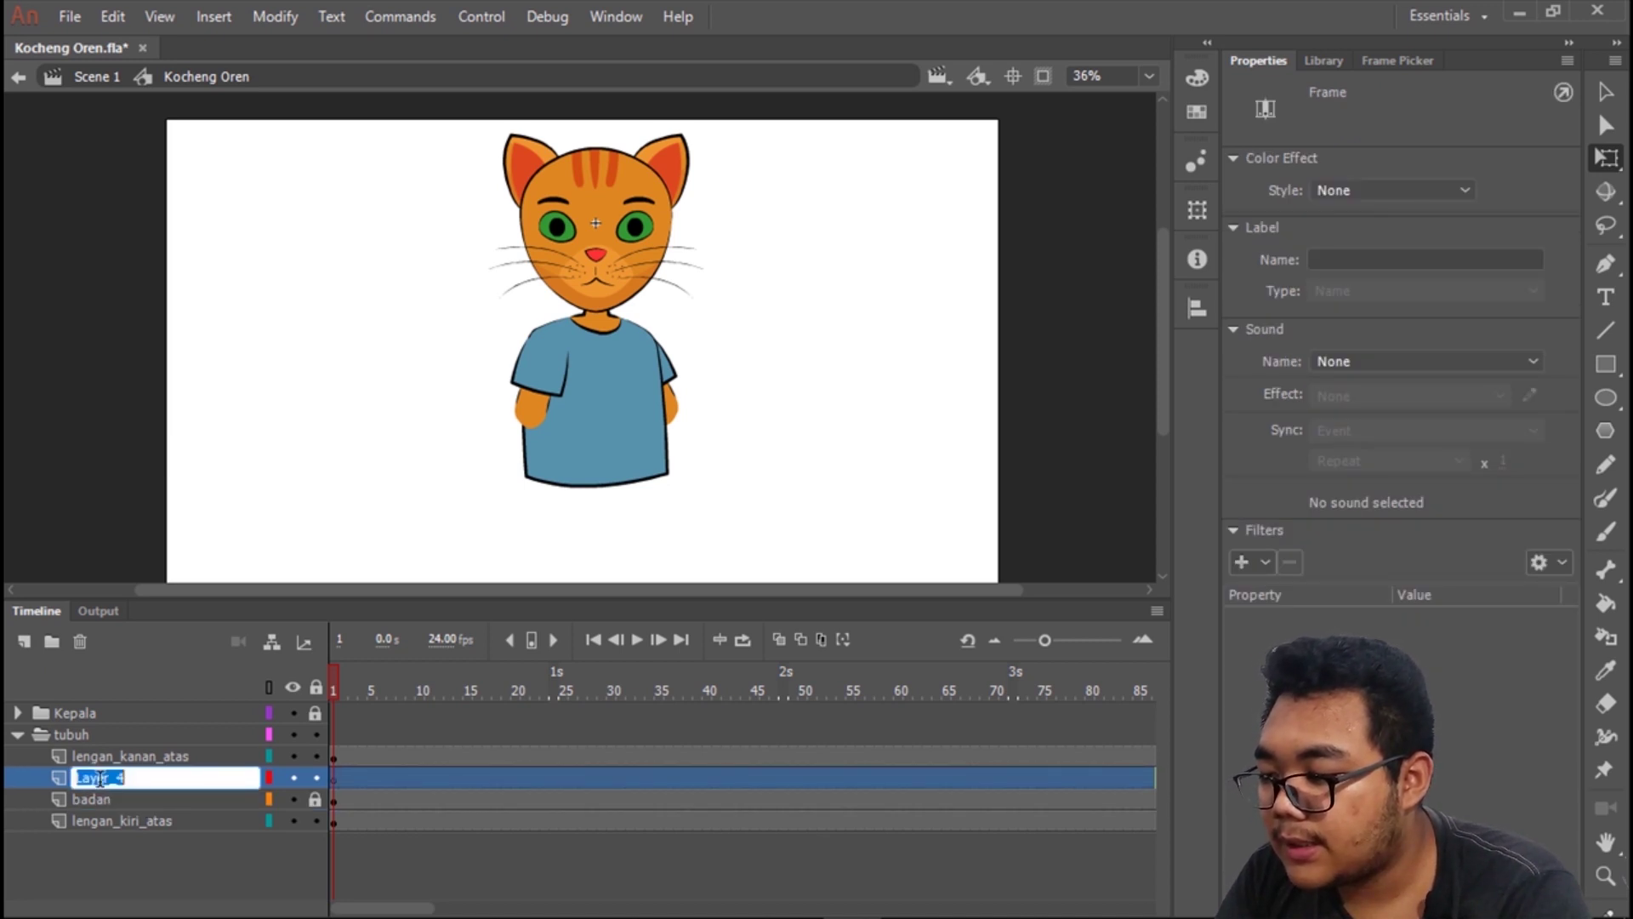
pyautogui.press('Return')
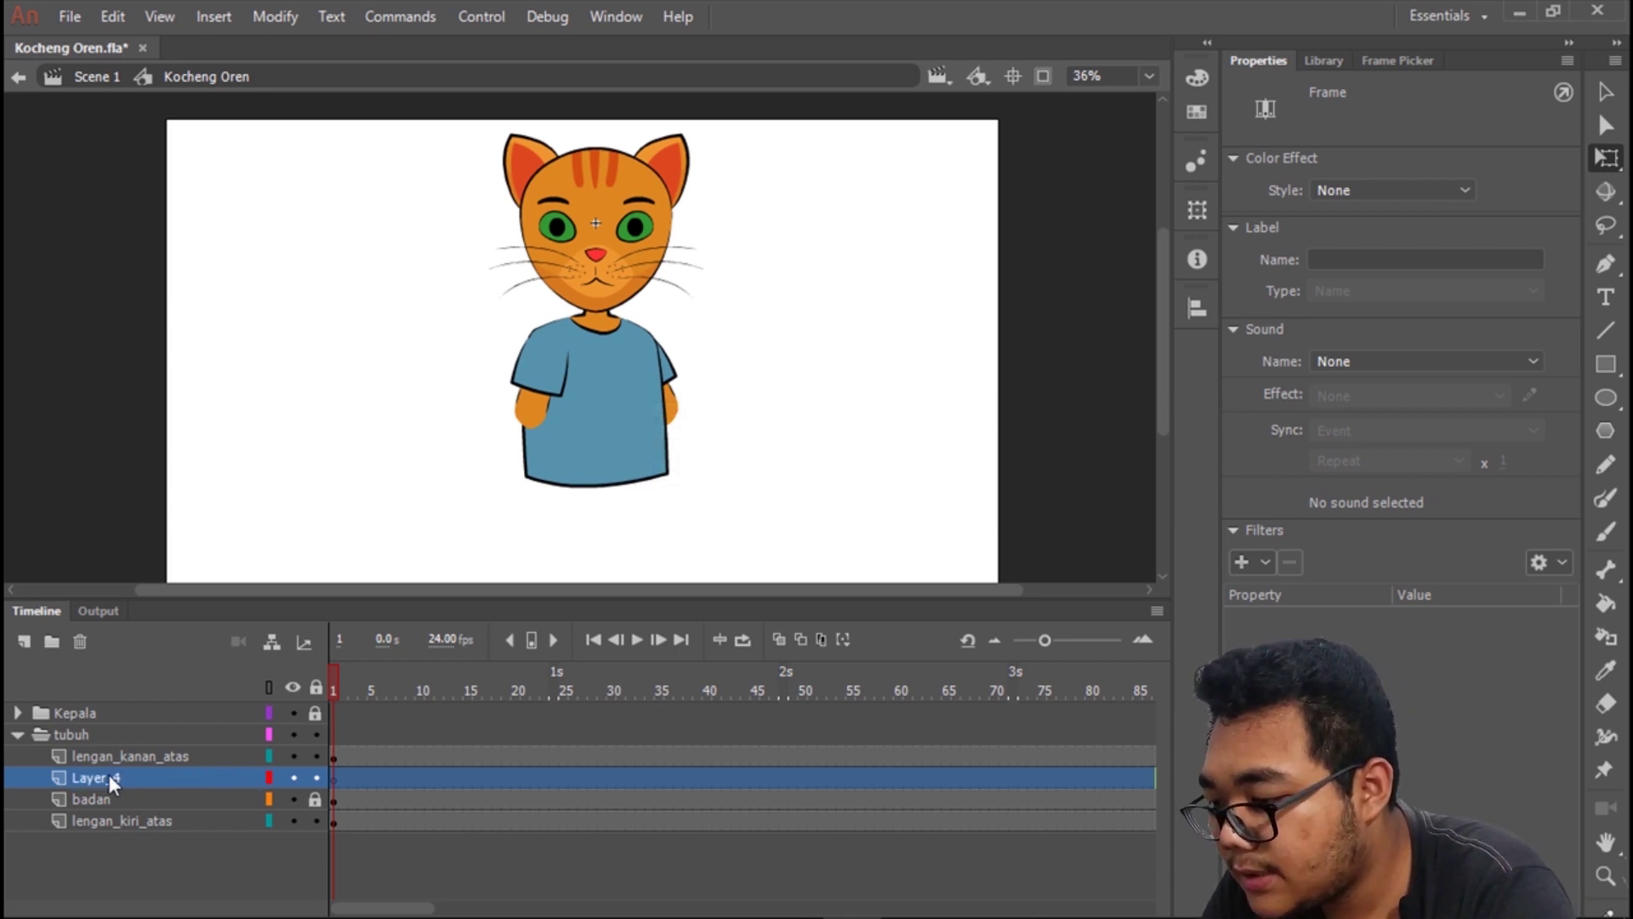
pyautogui.doubleClick(110, 780)
pyautogui.write('len')
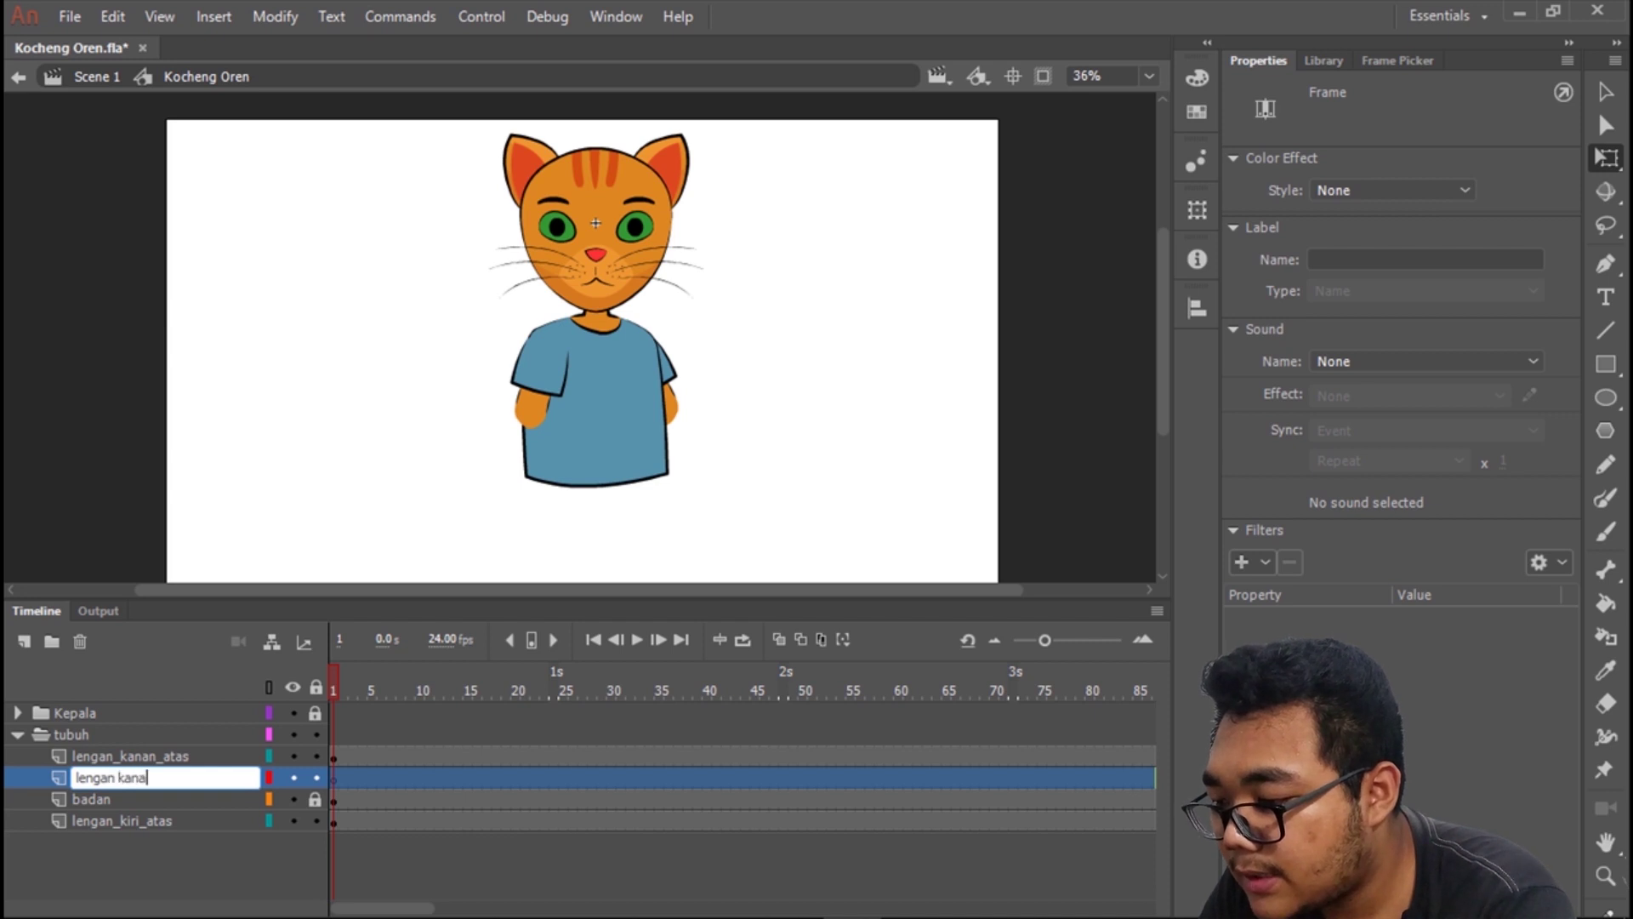
pyautogui.write('gan_kanan_bawah')
pyautogui.press('Return')
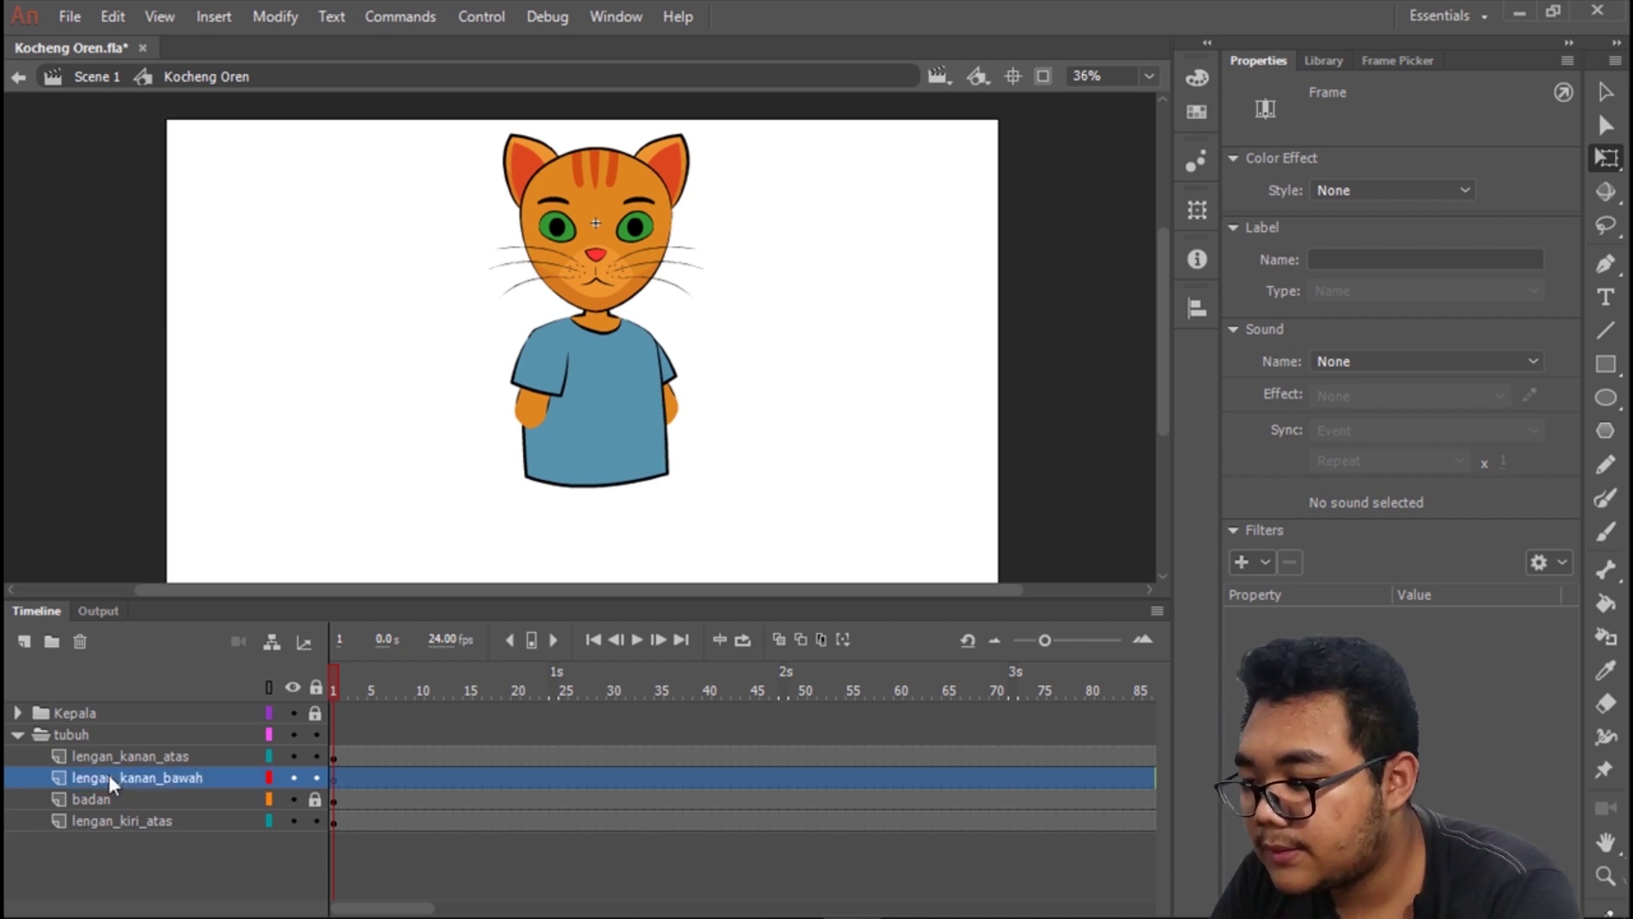
# Draw a tall, narrow rectangle about 82 by 279 px on the empty stage area beside the cat's body.
pyautogui.scroll(3, 437, 481)
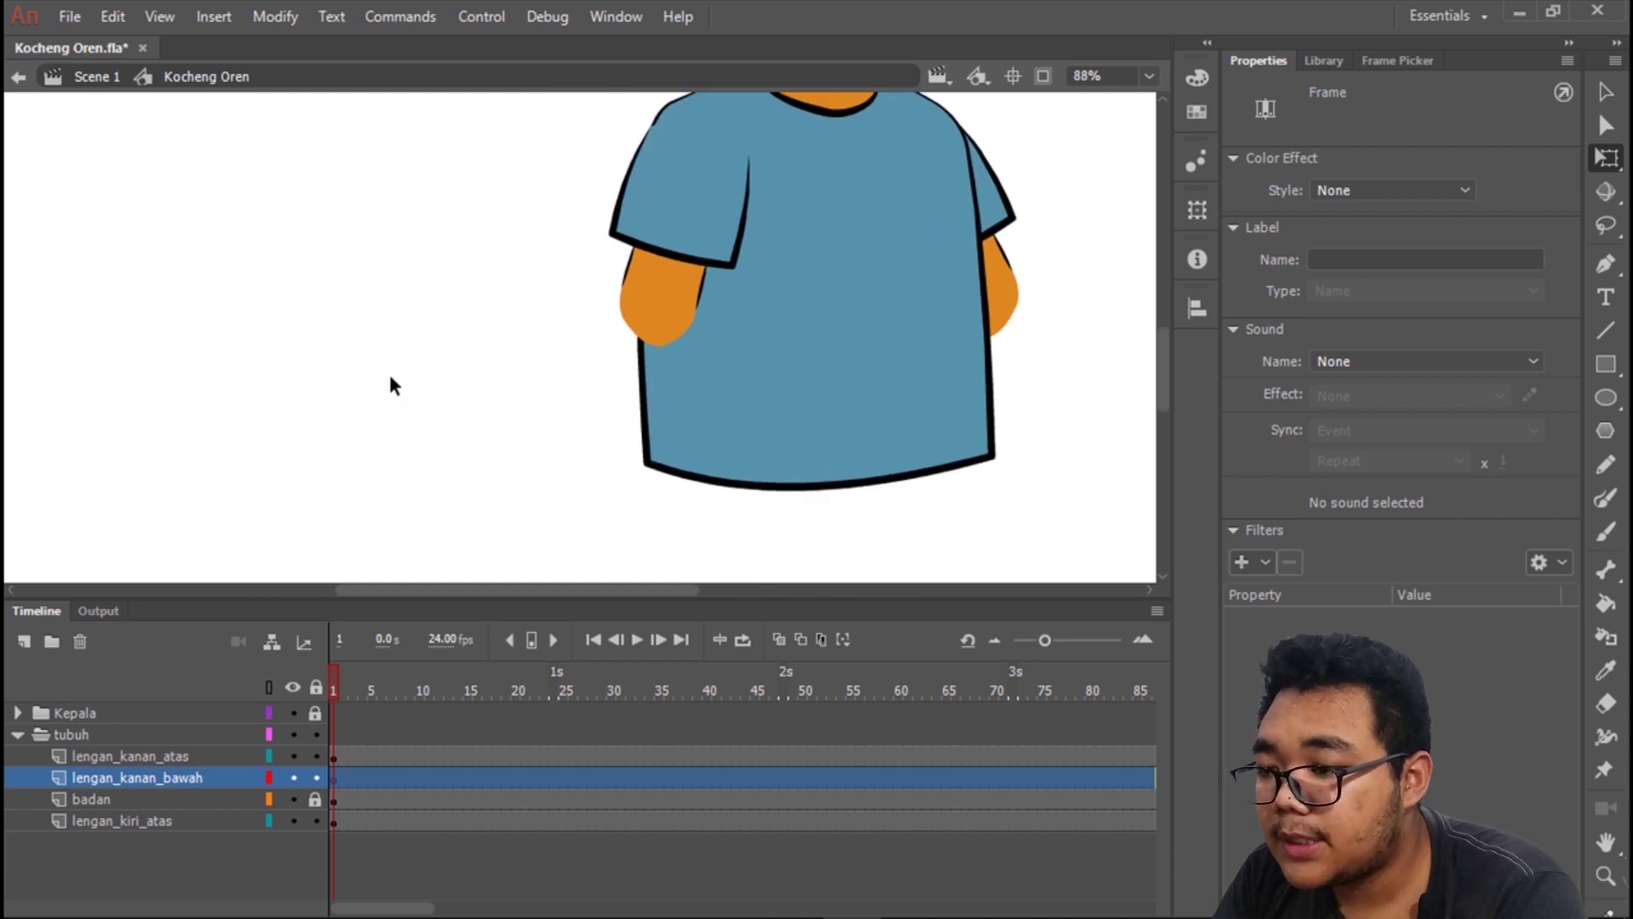
pyautogui.moveTo(388, 370); pyautogui.dragTo(502, 321)
pyautogui.scroll(-1, 501, 321)
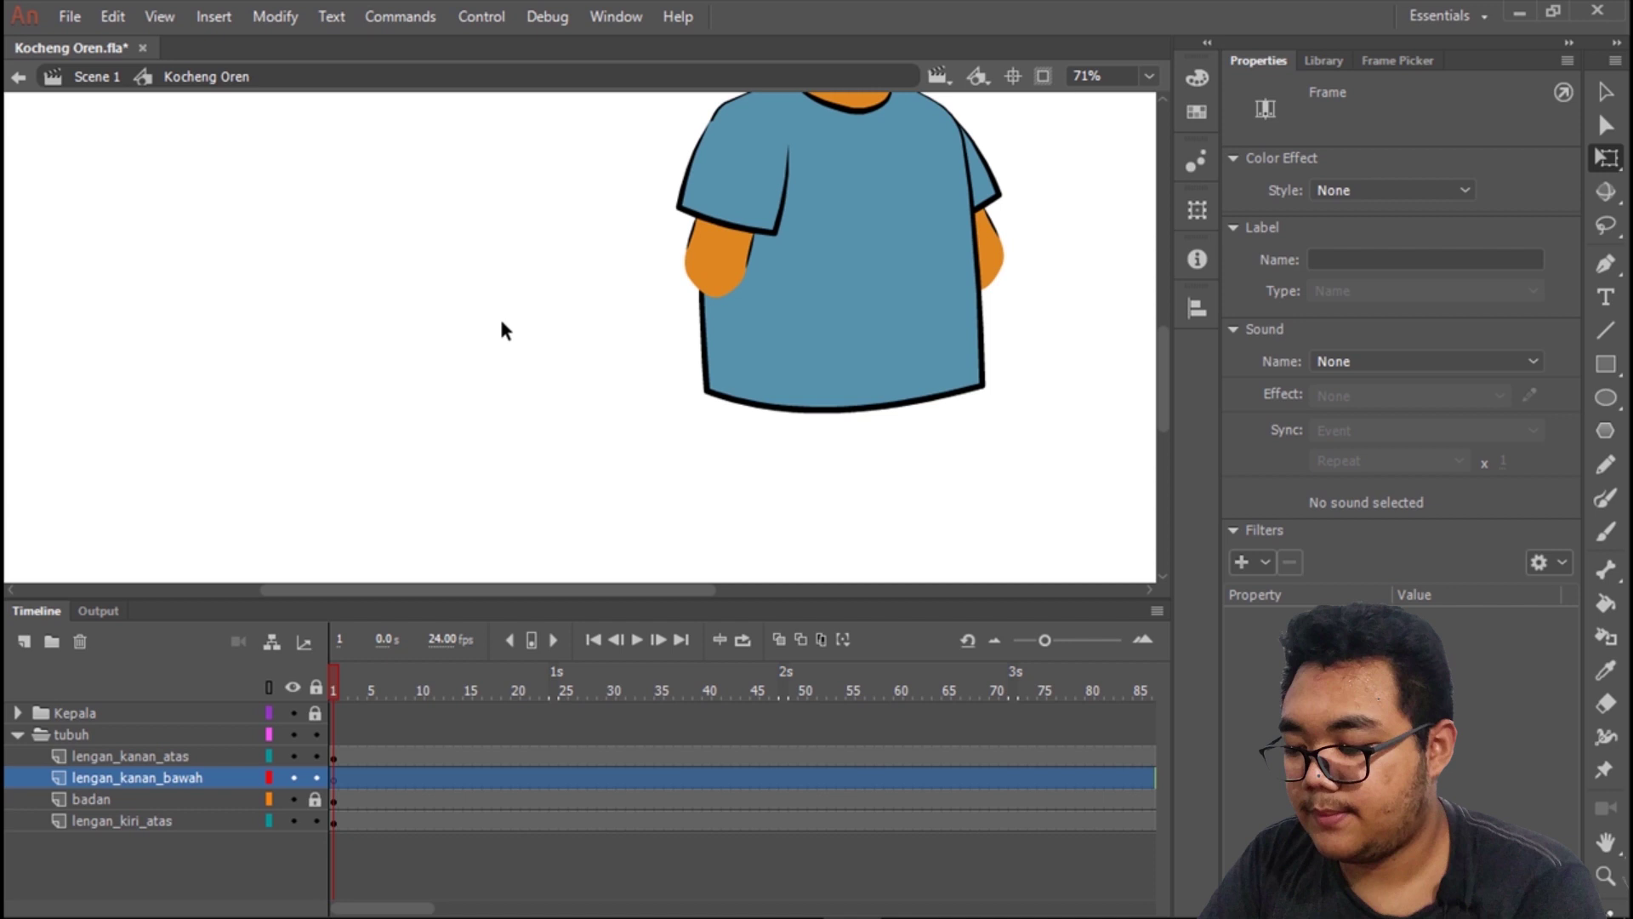
pyautogui.press('r')
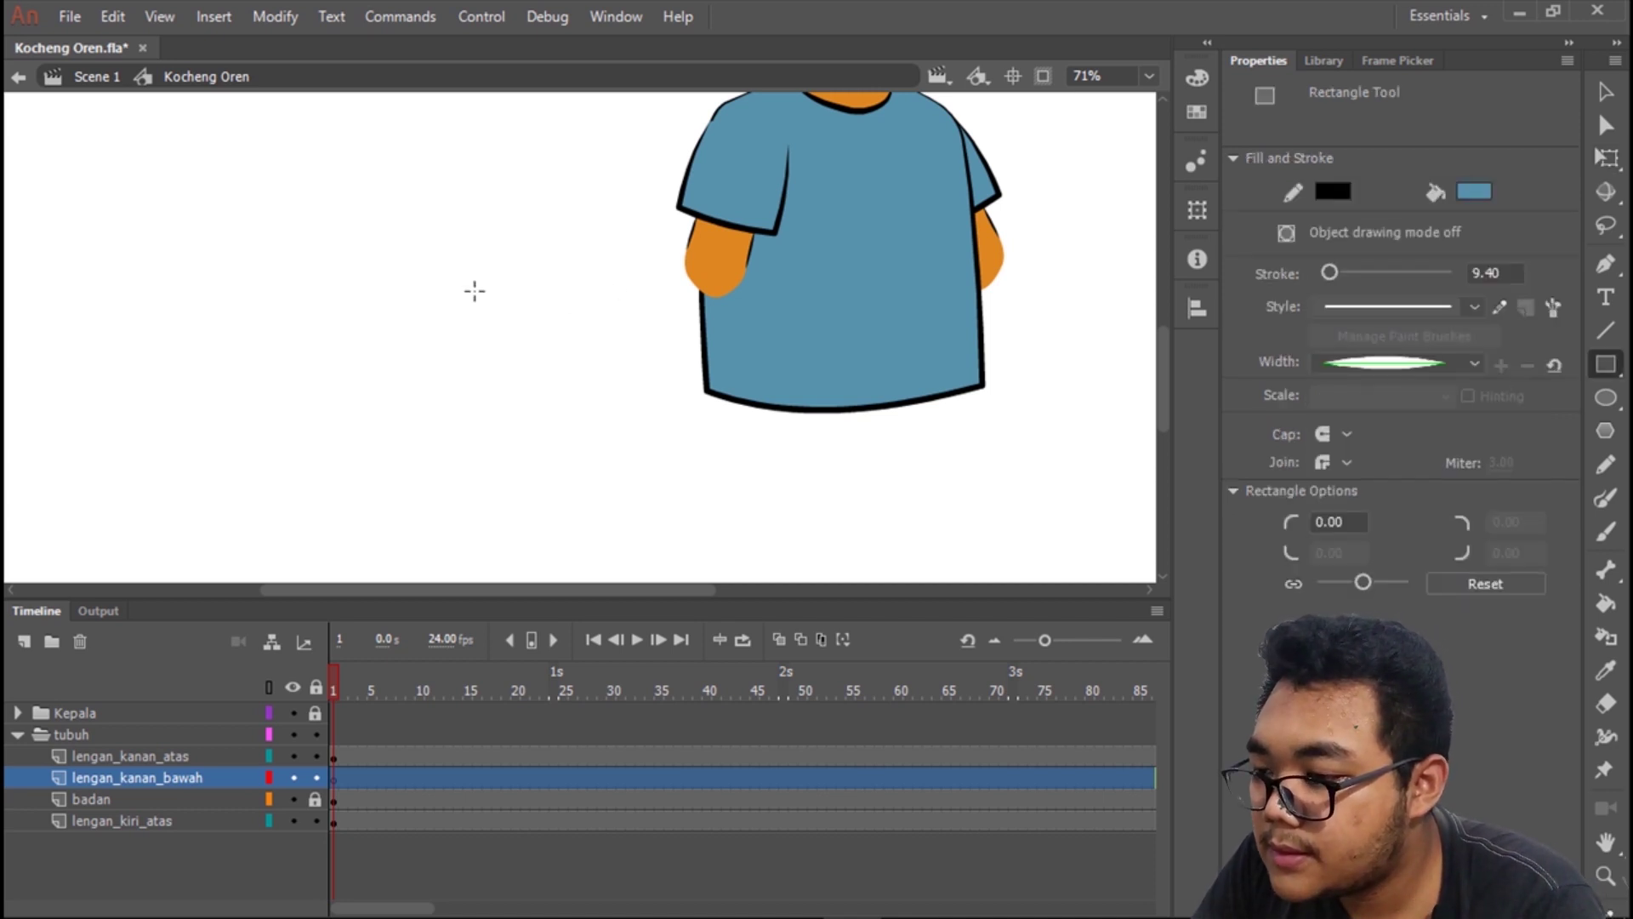
pyautogui.moveTo(384, 209); pyautogui.dragTo(441, 400)
pyautogui.press('v')
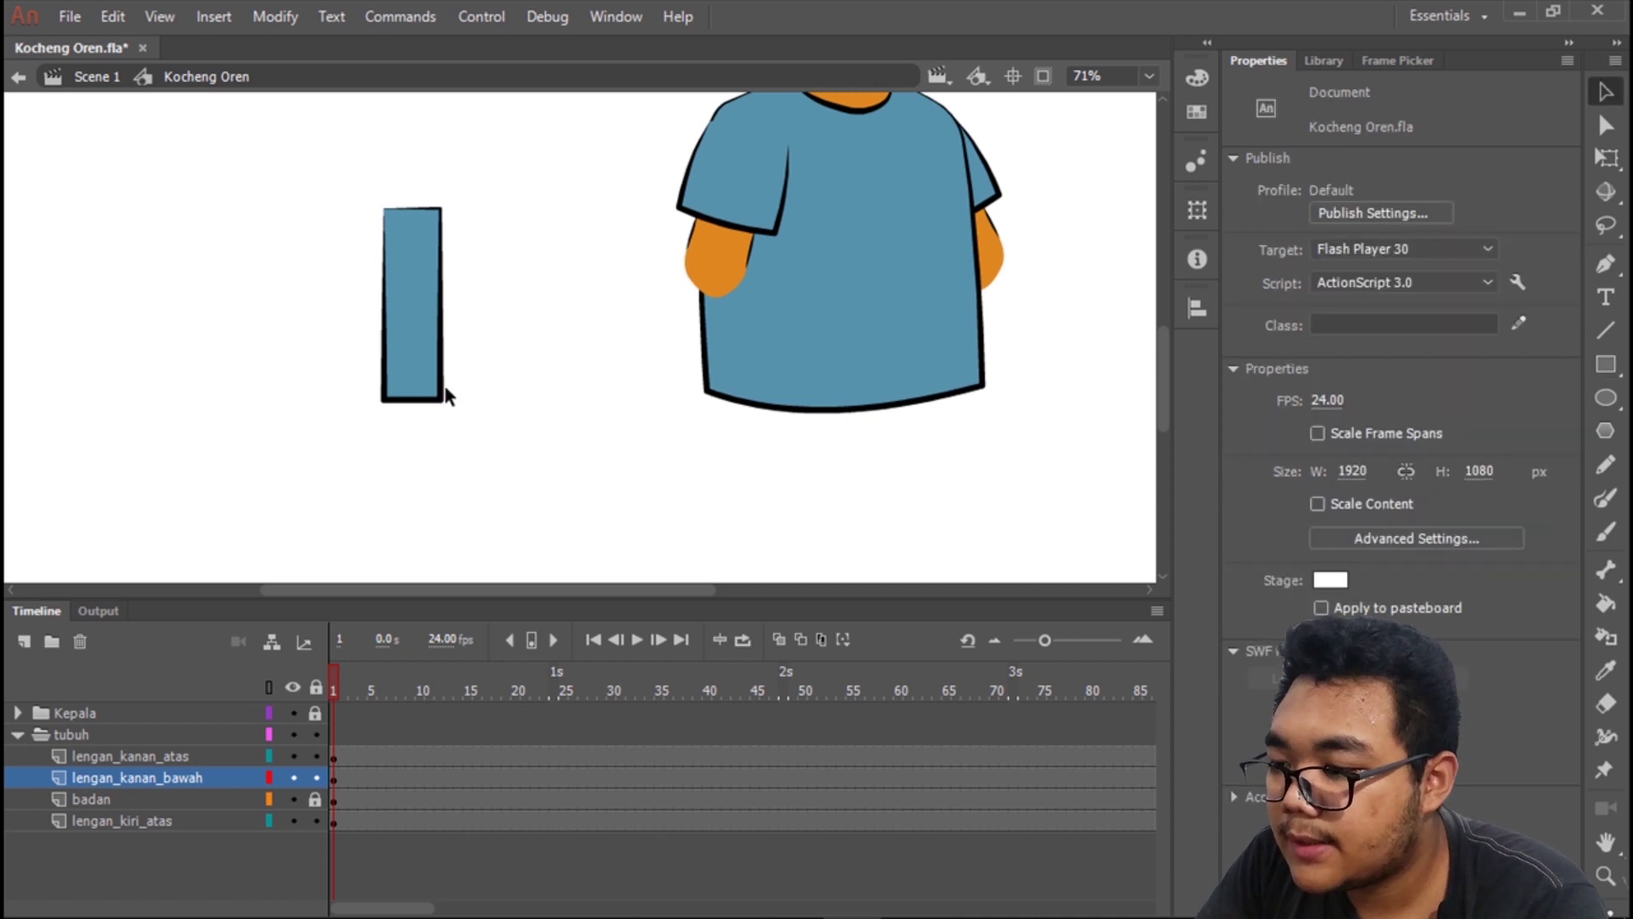
# Thin the rectangle's outline stroke to 7.50 and fill the rectangle with the orange sampled from the cat's upper arm.
pyautogui.doubleClick(443, 344)
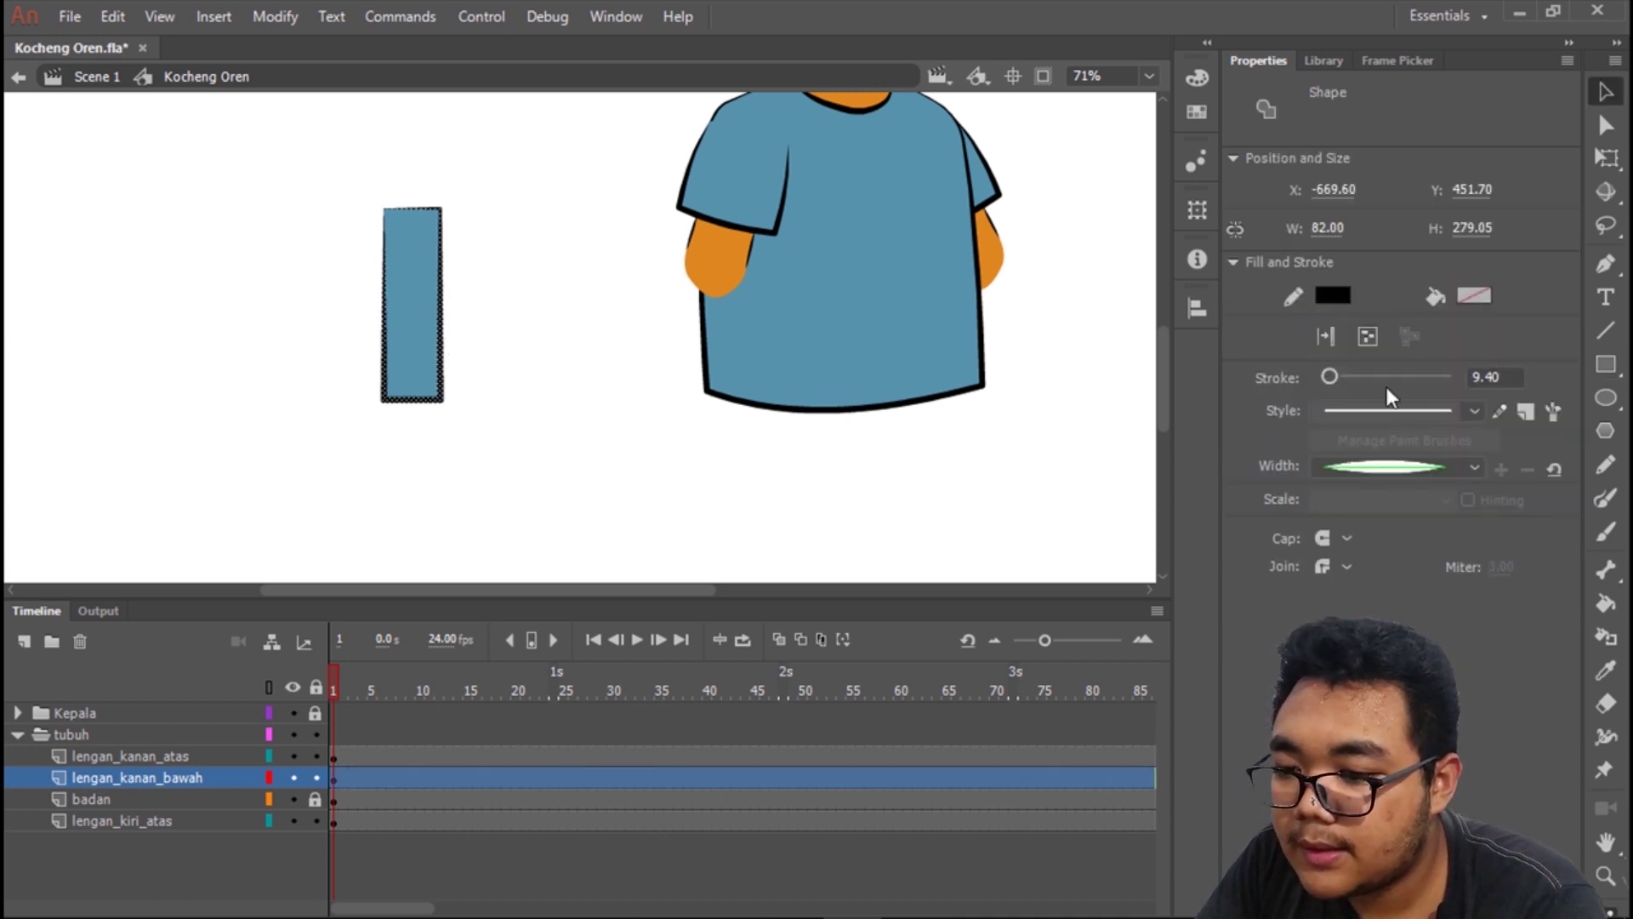
pyautogui.moveTo(1330, 375); pyautogui.dragTo(1329, 378)
pyautogui.click(608, 412)
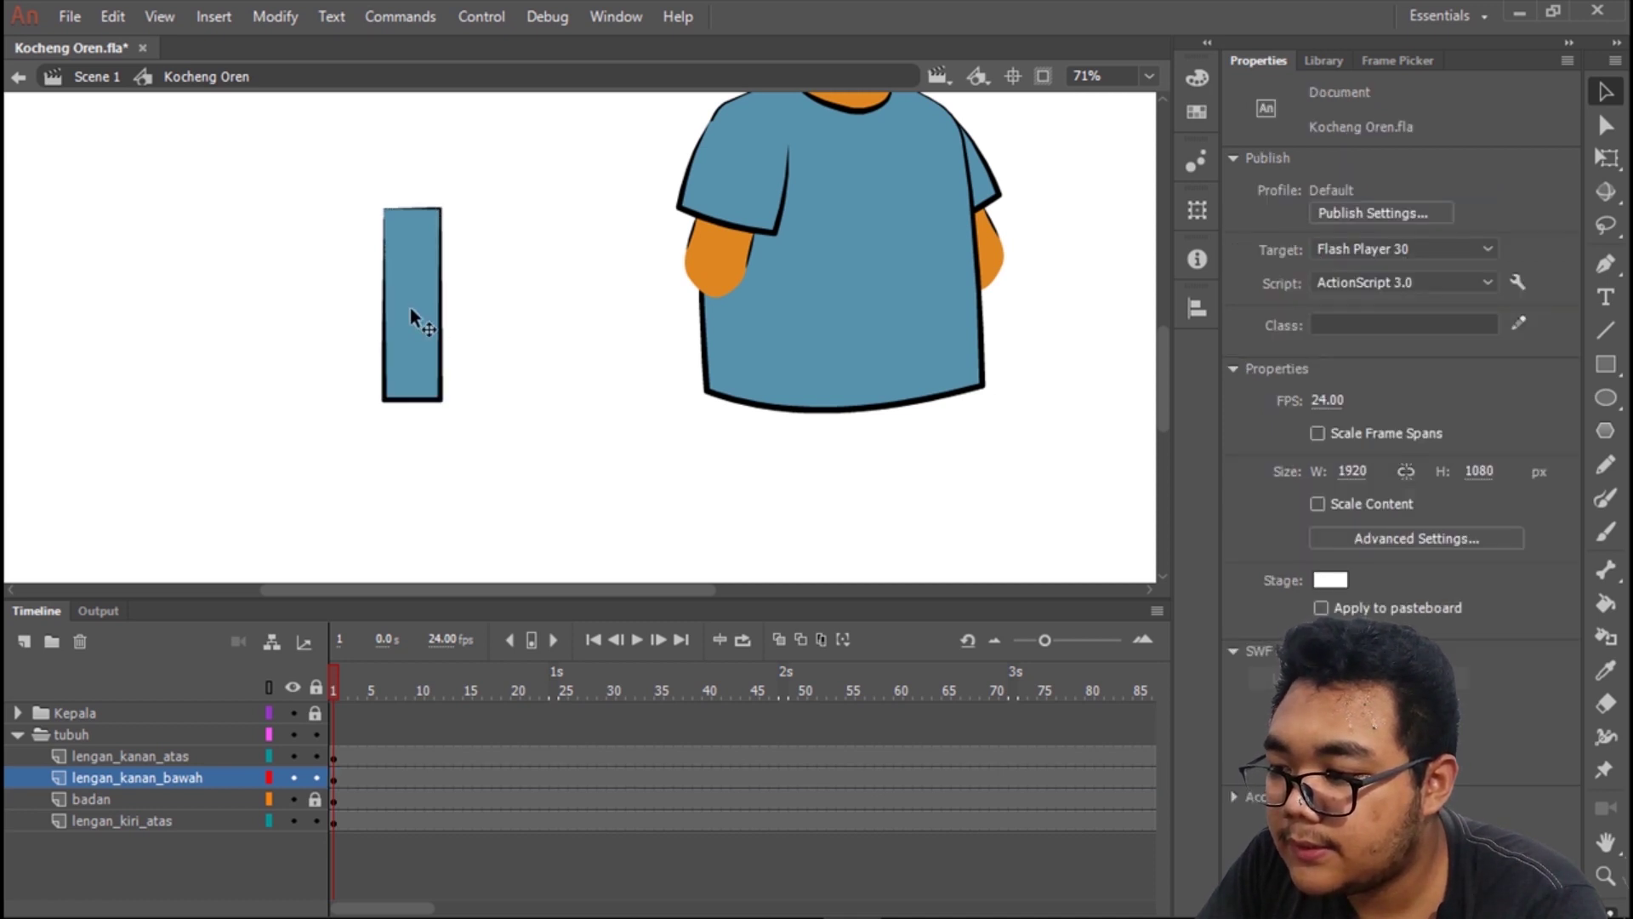
pyautogui.click(412, 314)
pyautogui.click(1473, 295)
pyautogui.click(713, 251)
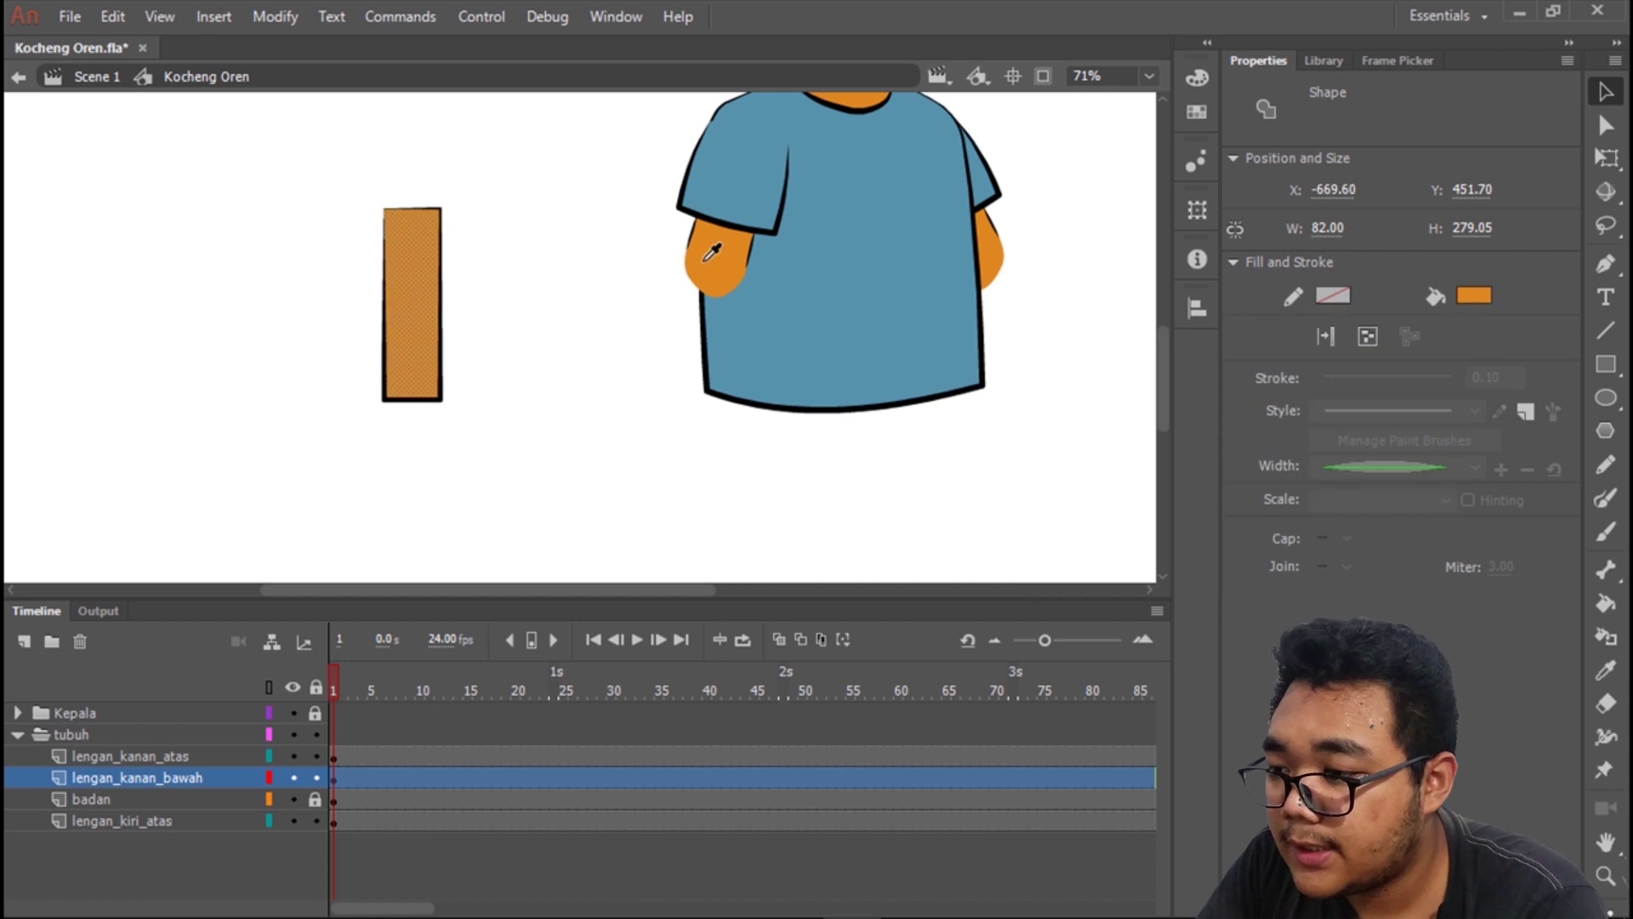
pyautogui.click(522, 384)
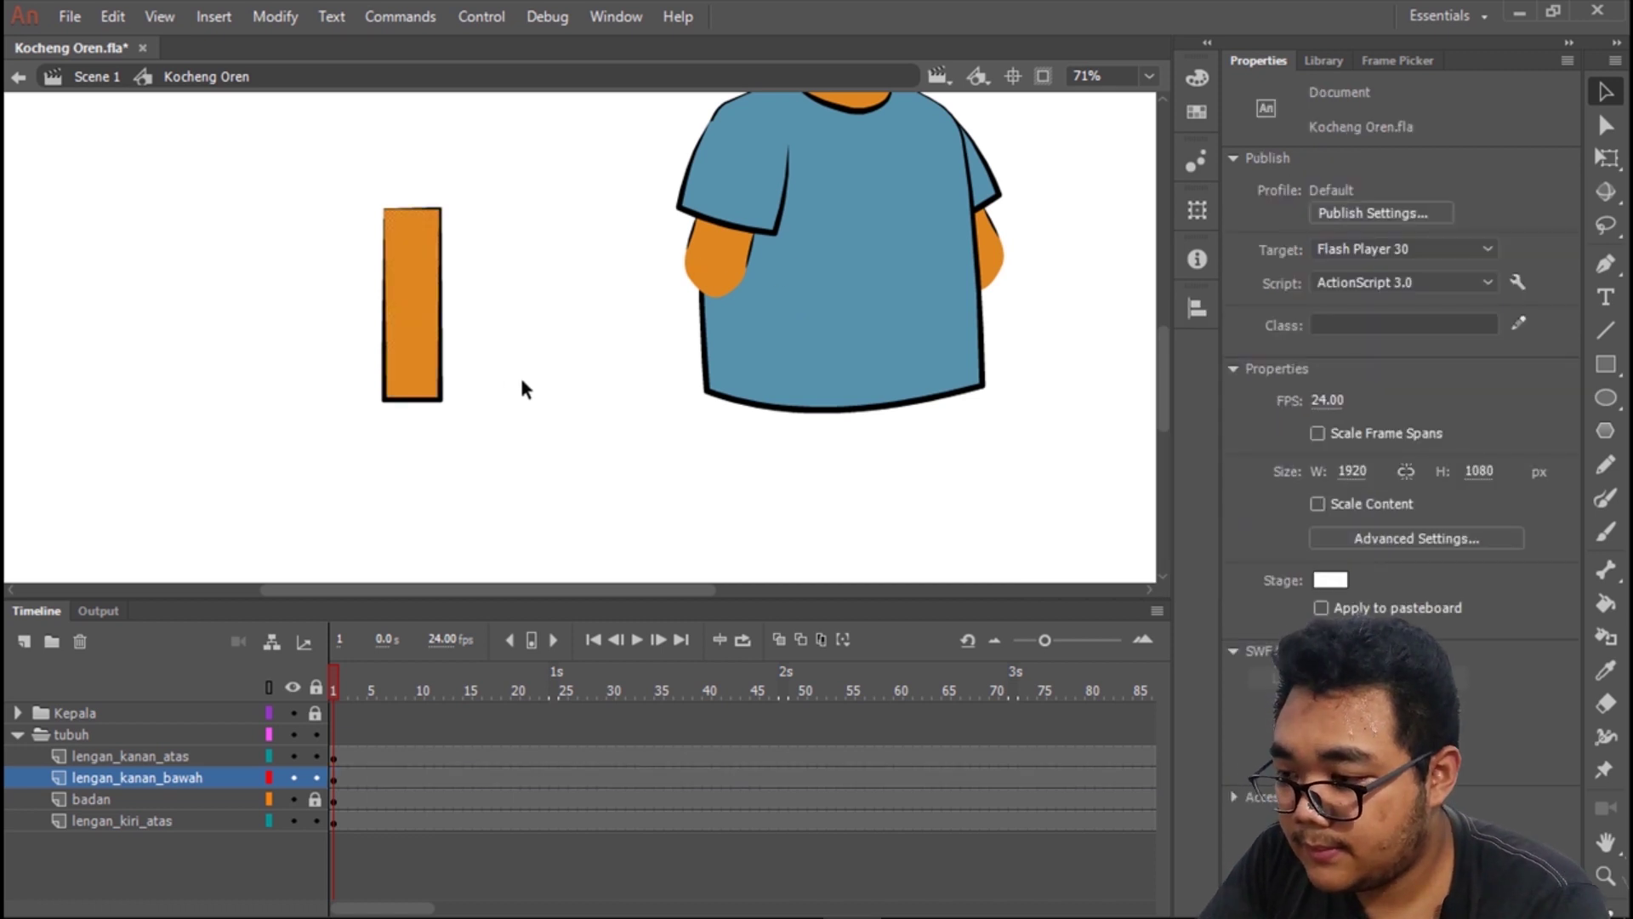
# Delete the rectangle's top and bottom outlines and bow its two long sides slightly outward.
pyautogui.click(412, 399)
pyautogui.keyDown('shift'); pyautogui.click(421, 207); pyautogui.keyUp('shift')
pyautogui.press('Delete')
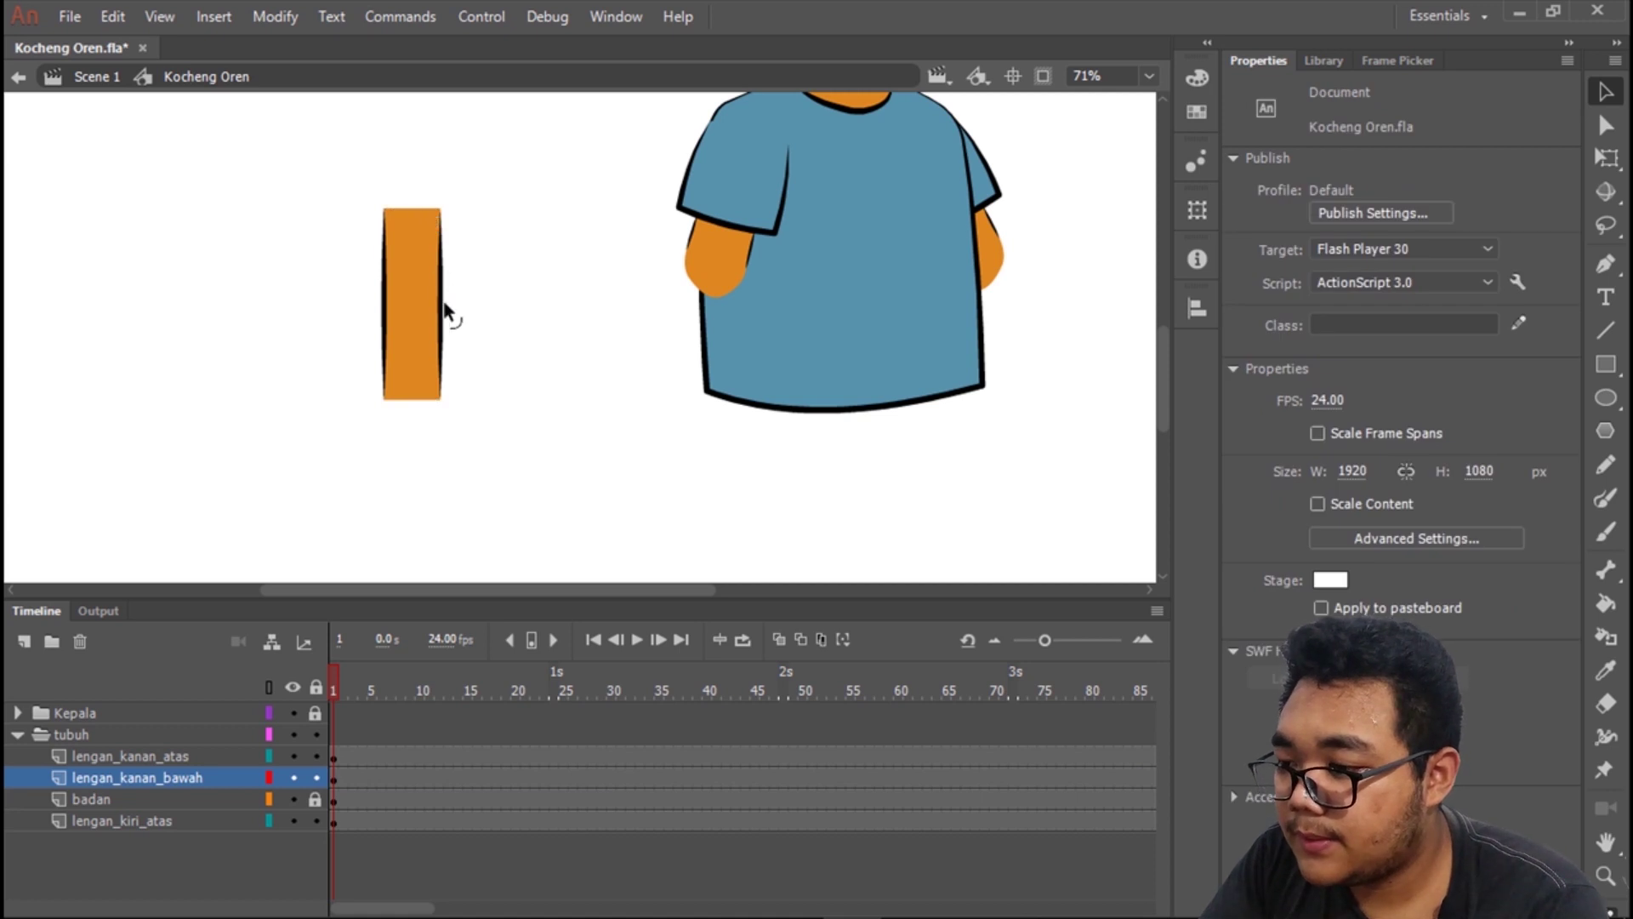
pyautogui.moveTo(446, 311); pyautogui.dragTo(381, 294)
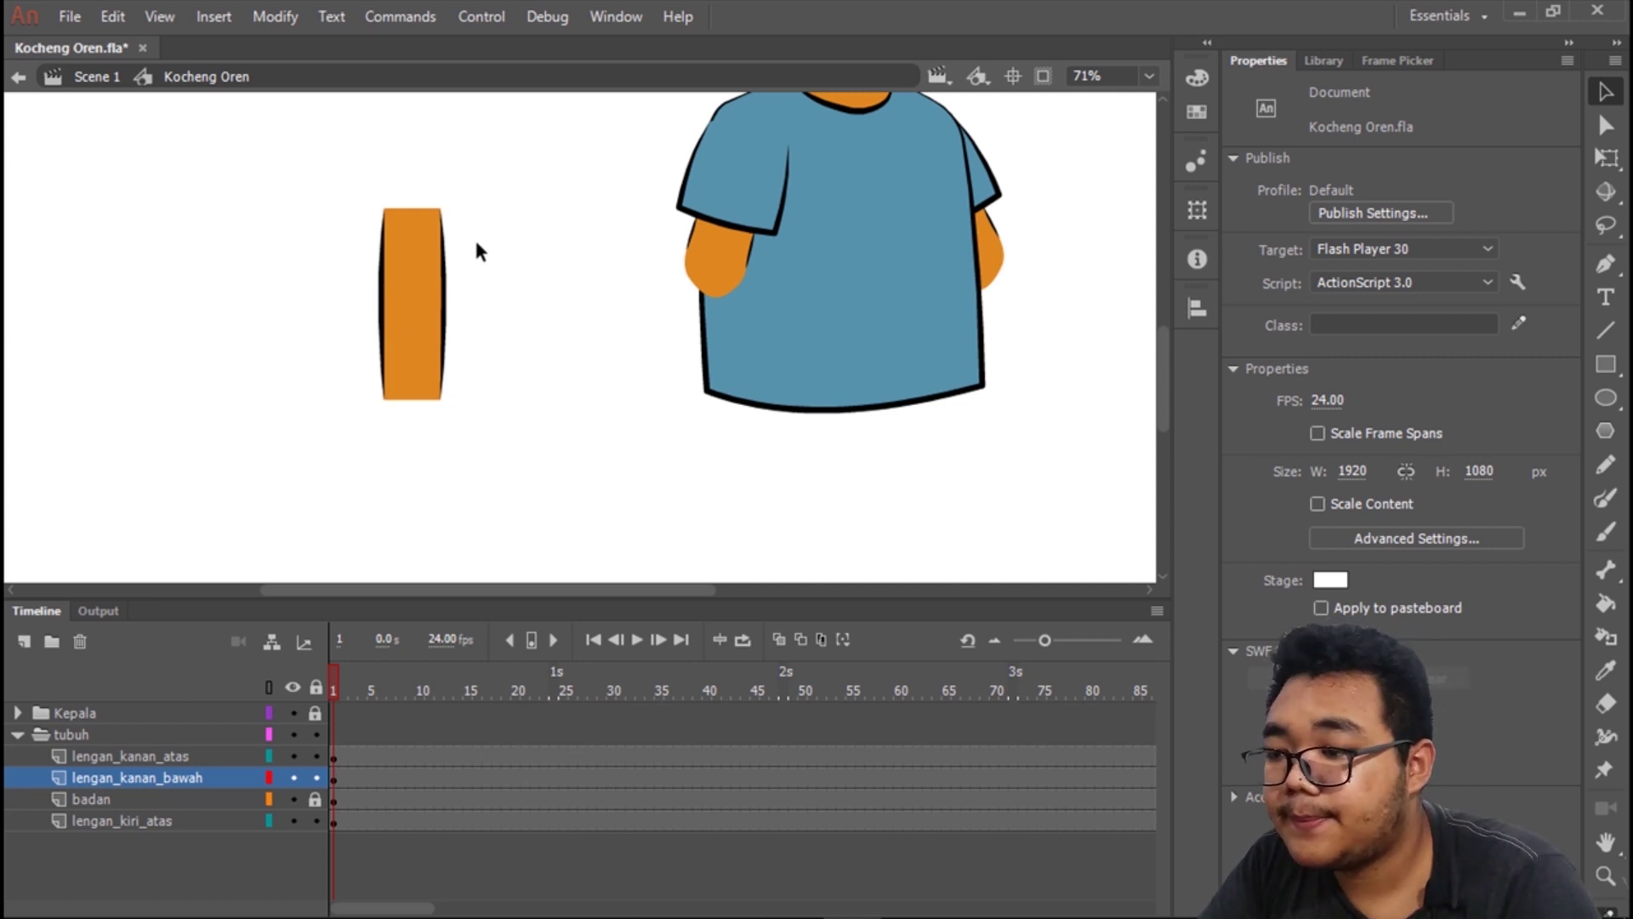
# Curve the forearm's top edge upward into a dome and draw a horizontal black guide line across it.
pyautogui.scroll(2, 423, 213)
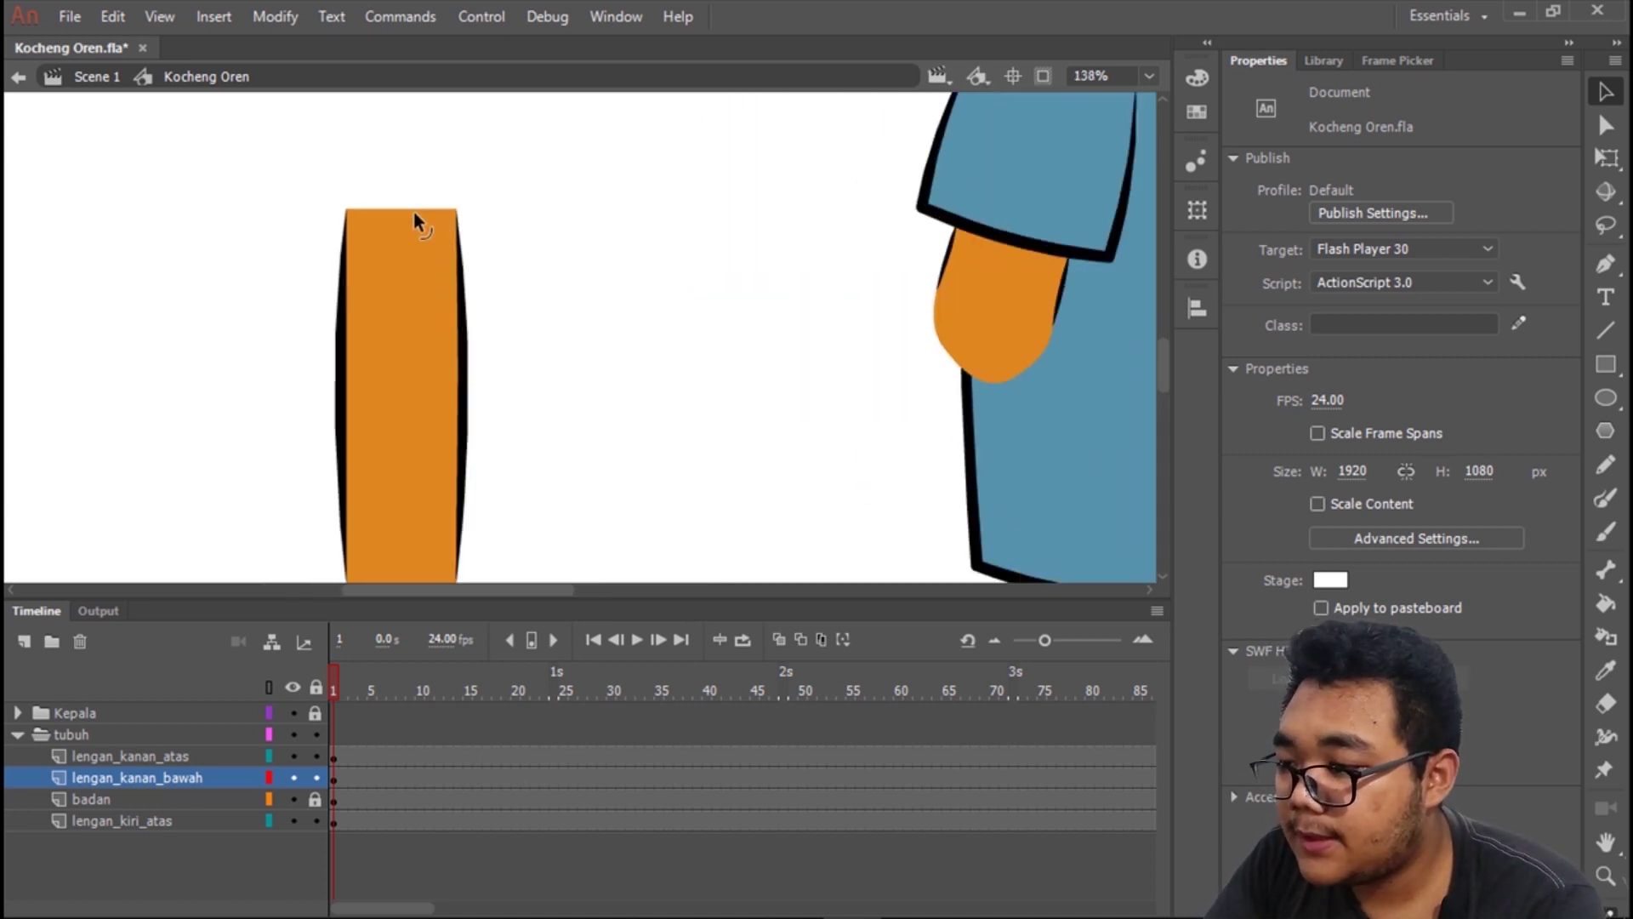
pyautogui.moveTo(403, 210)
pyautogui.mouseDown()
pyautogui.moveTo(401, 157)
pyautogui.moveTo(476, 179)
pyautogui.moveTo(298, 178)
pyautogui.mouseUp()
pyautogui.press('n')
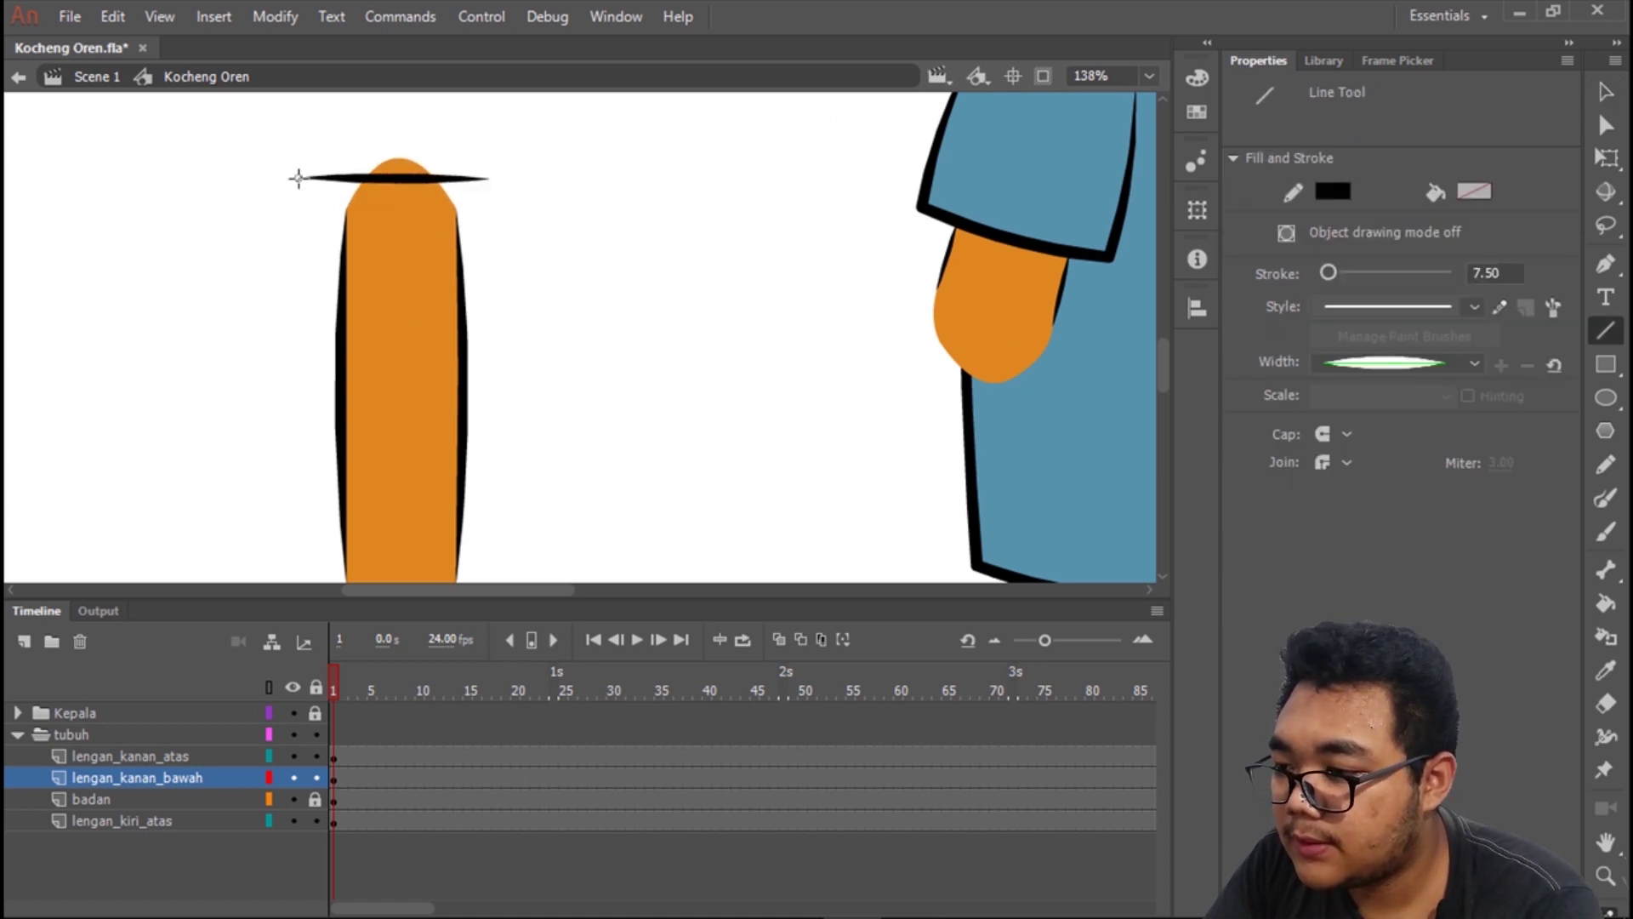
# Adjust the dome's points and curves where the guide line crosses it to round the end, and delete the guide line.
pyautogui.press('v')
pyautogui.moveTo(435, 191); pyautogui.dragTo(351, 177)
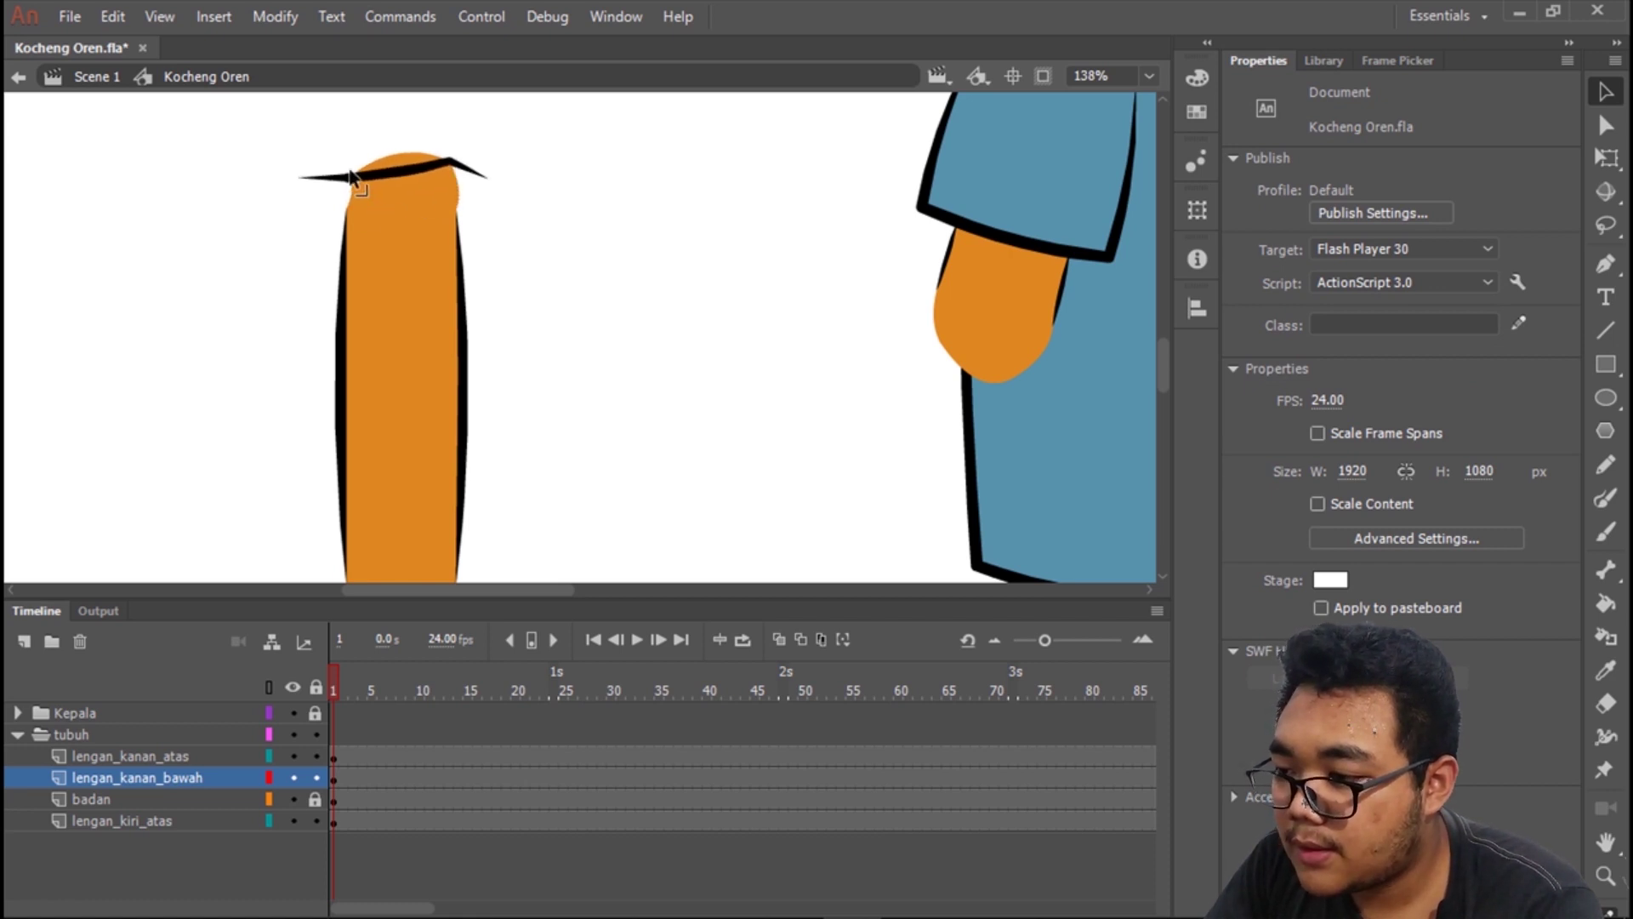
pyautogui.scroll(5, 355, 191)
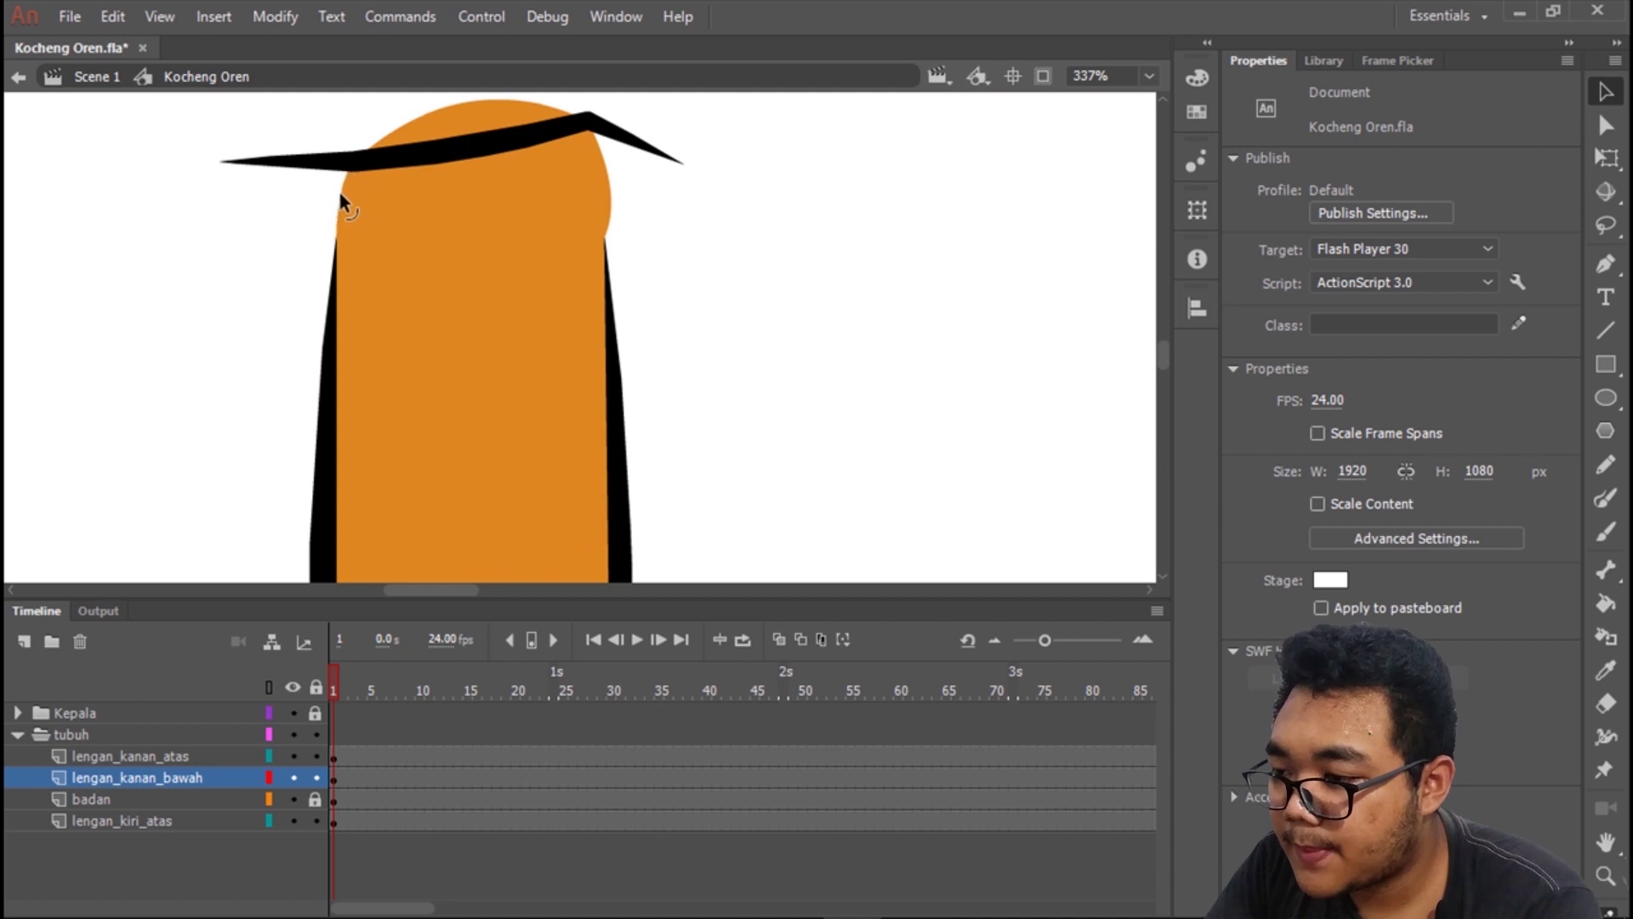
pyautogui.moveTo(420, 116); pyautogui.dragTo(407, 110)
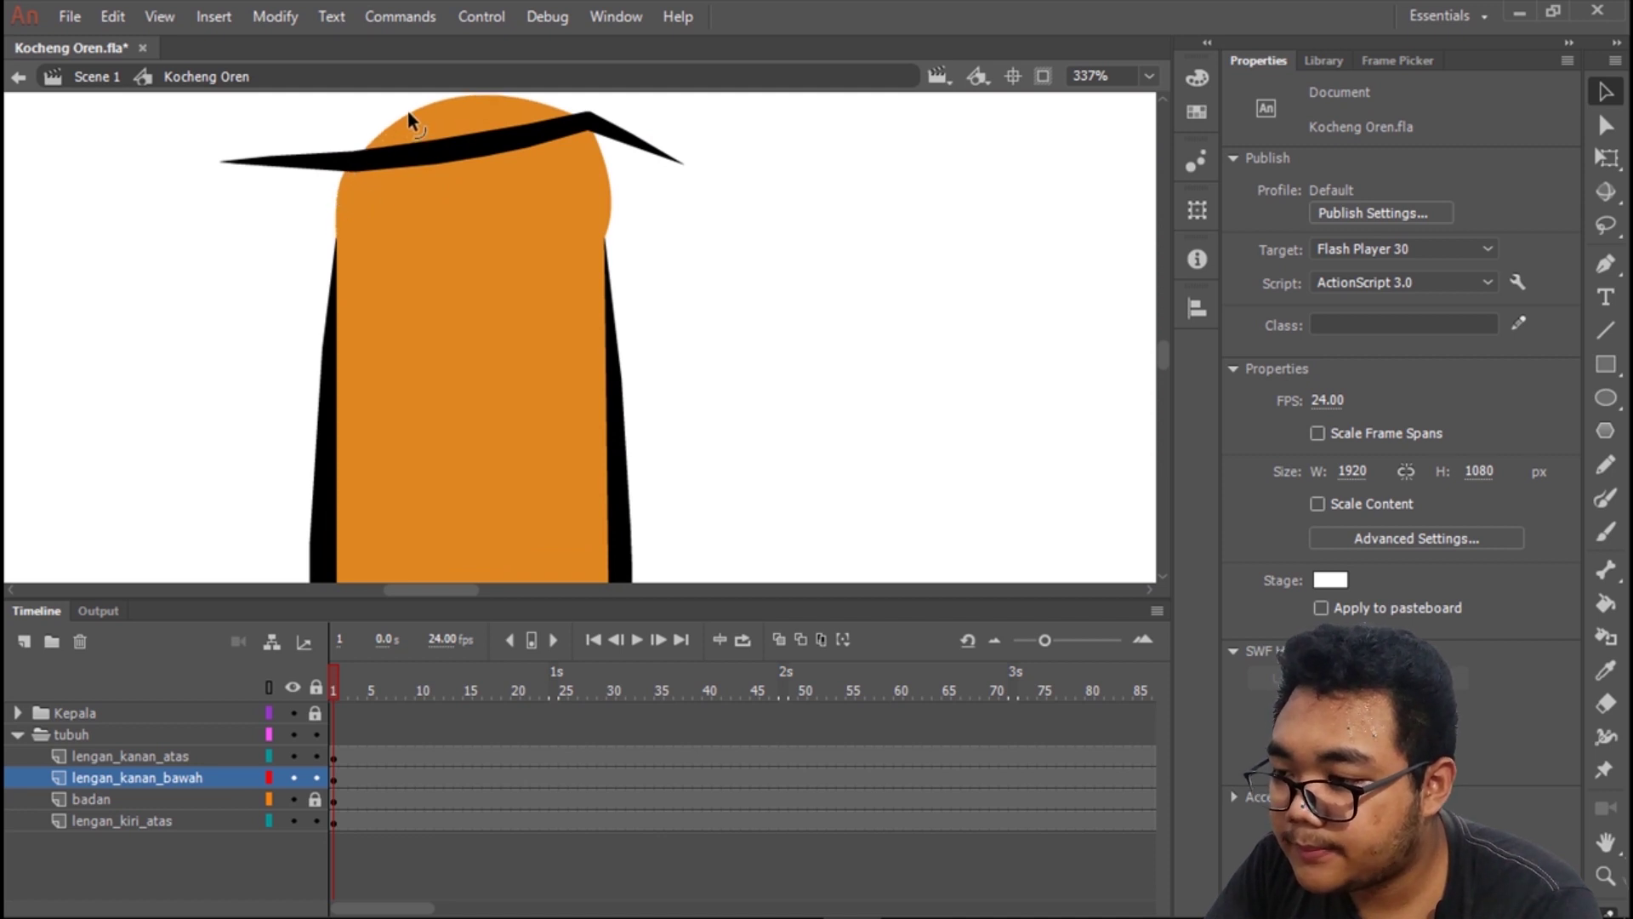
pyautogui.moveTo(585, 123); pyautogui.dragTo(572, 140)
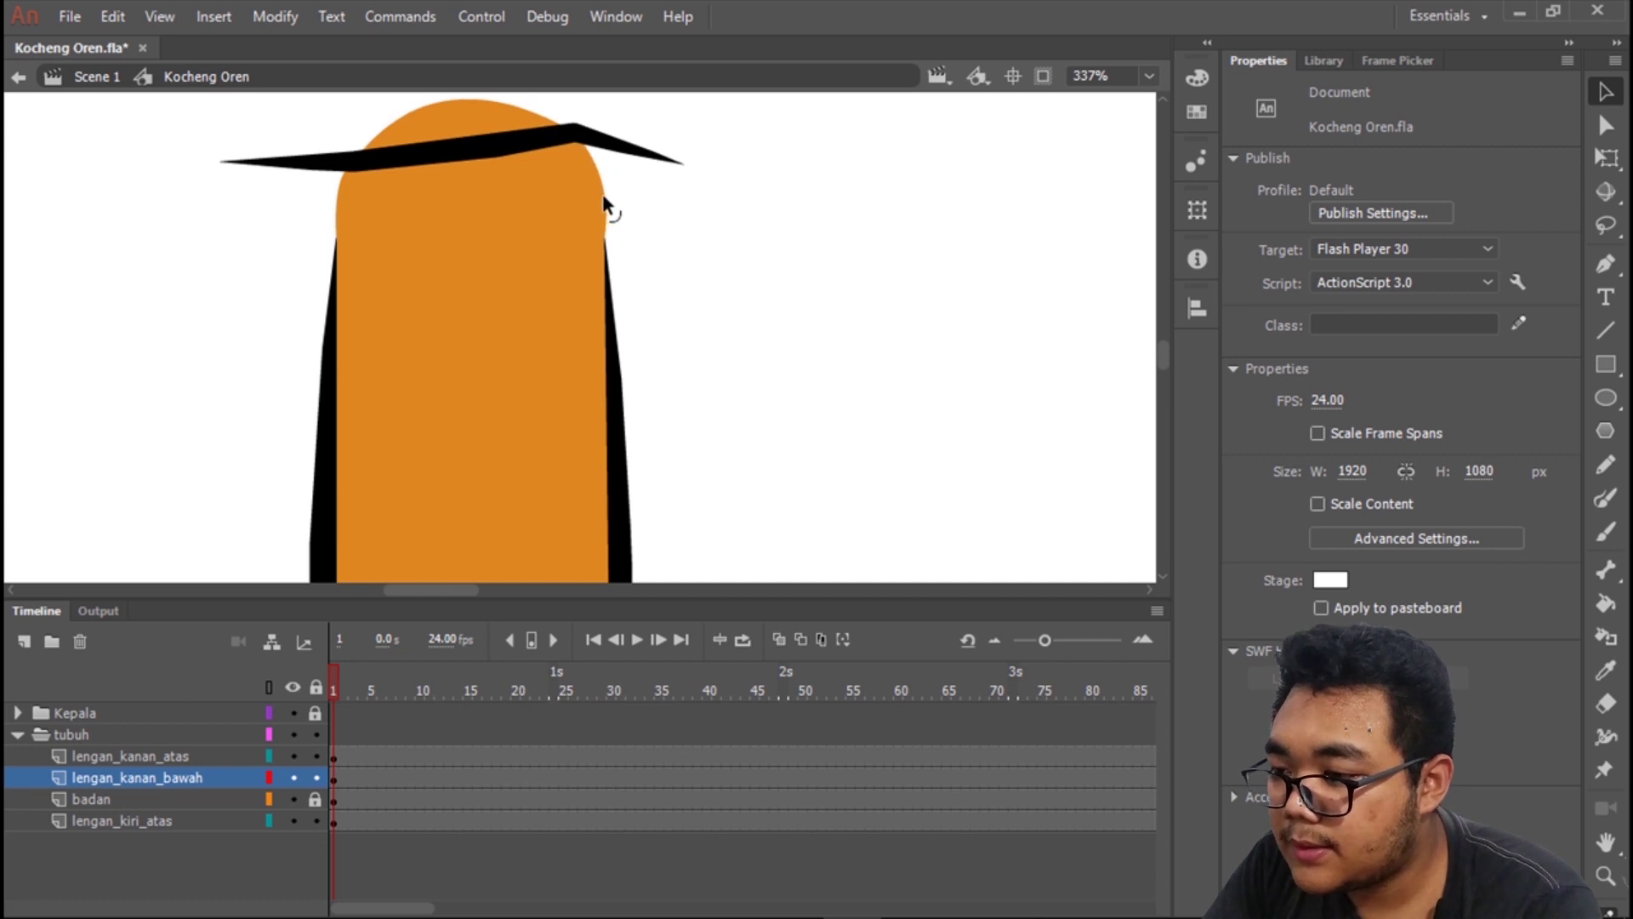
pyautogui.scroll(-3, 687, 201)
pyautogui.scroll(3, 626, 211)
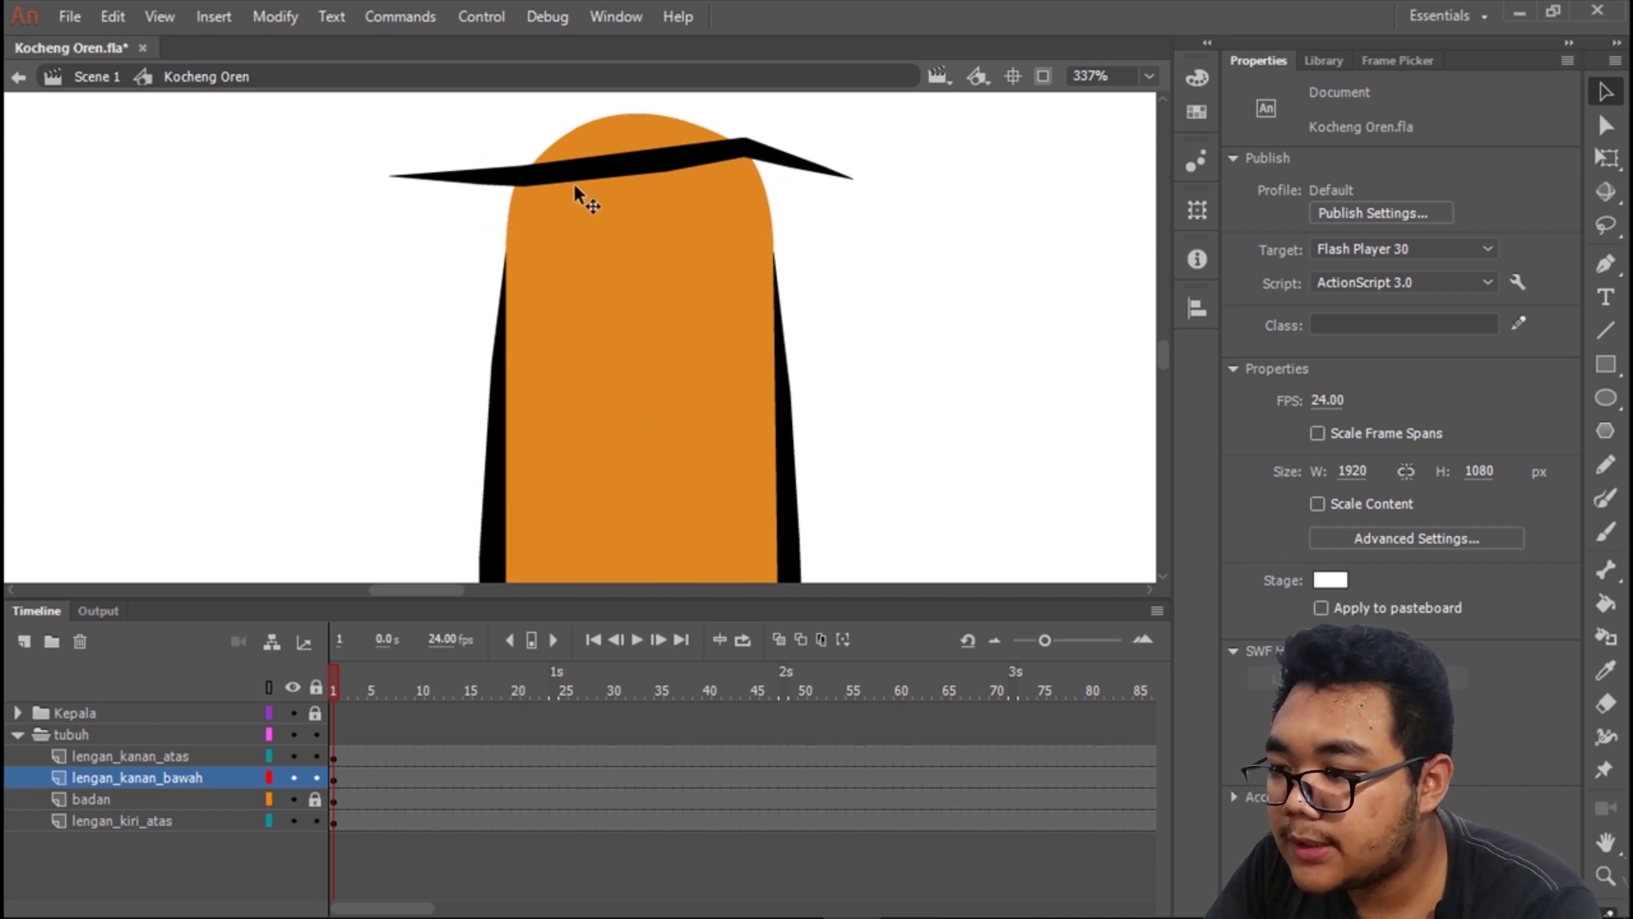
pyautogui.doubleClick(815, 176)
pyautogui.press('Delete')
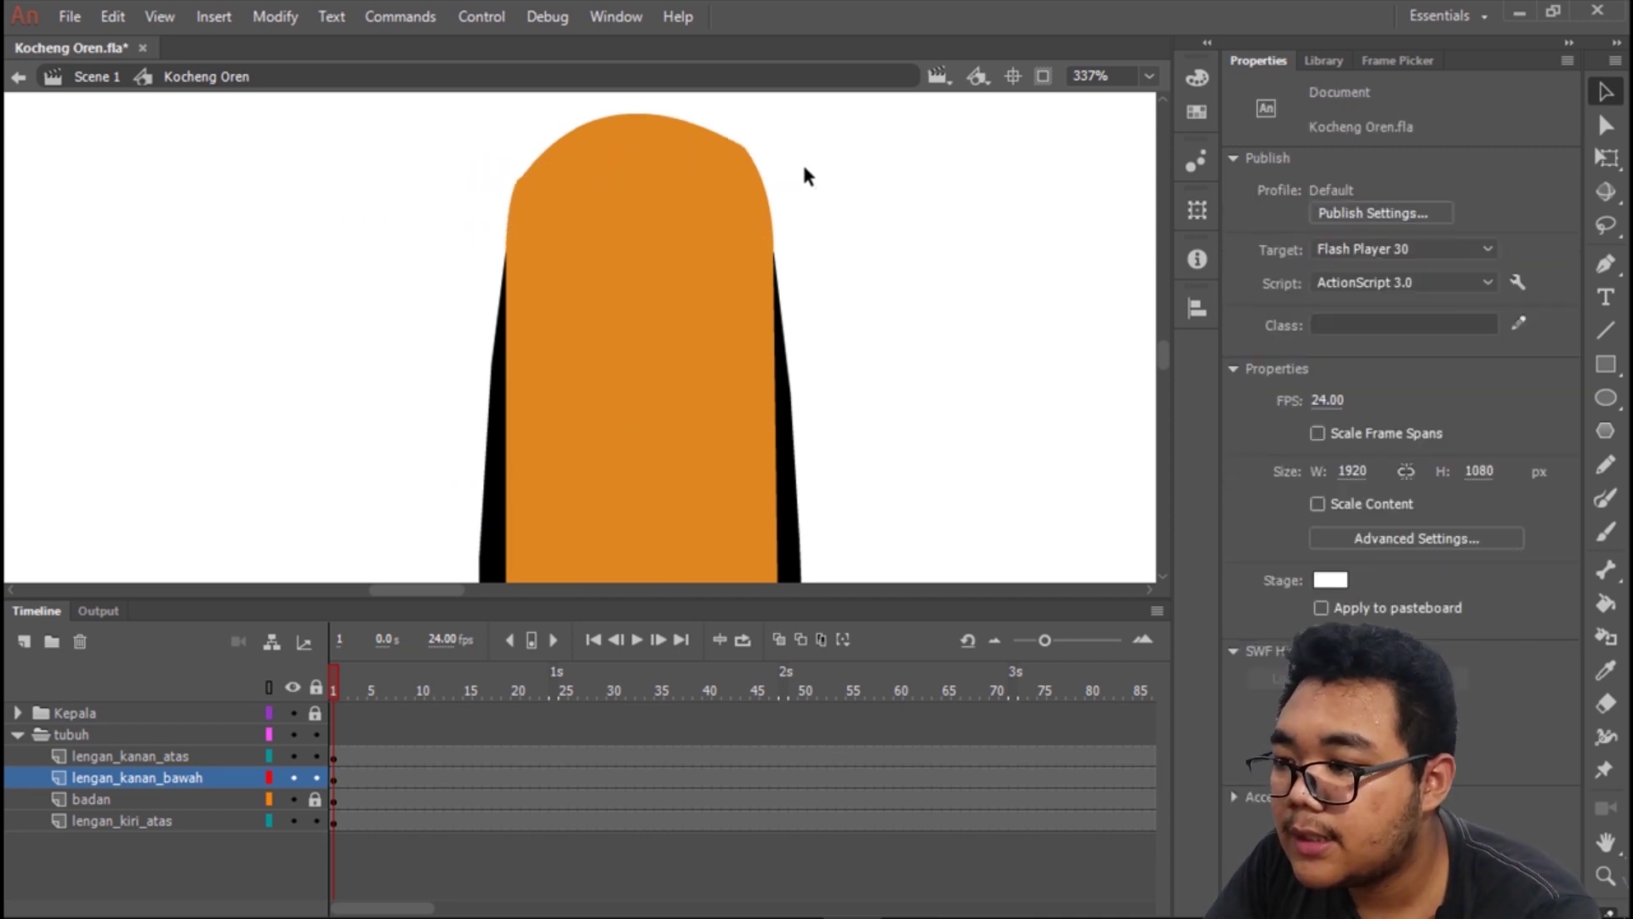
# Smooth the left shoulder of the forearm's top end and raise the corner point on its right side.
pyautogui.scroll(3, 591, 110)
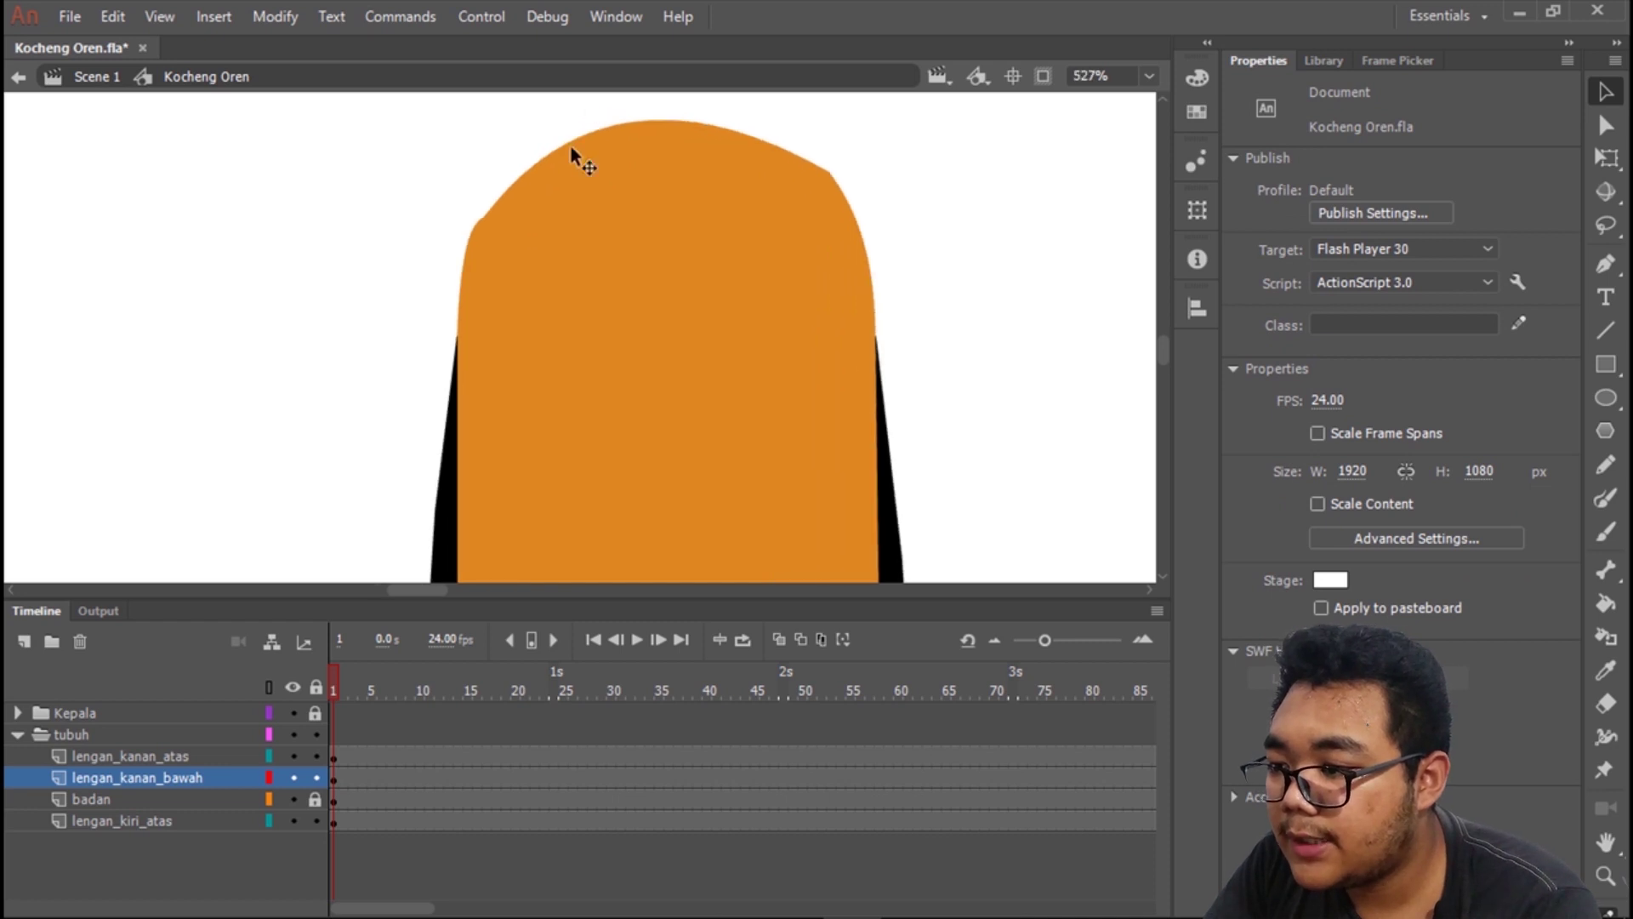
pyautogui.moveTo(565, 144); pyautogui.dragTo(544, 126)
pyautogui.moveTo(481, 212)
pyautogui.mouseDown()
pyautogui.moveTo(487, 196)
pyautogui.moveTo(476, 232)
pyautogui.mouseUp()
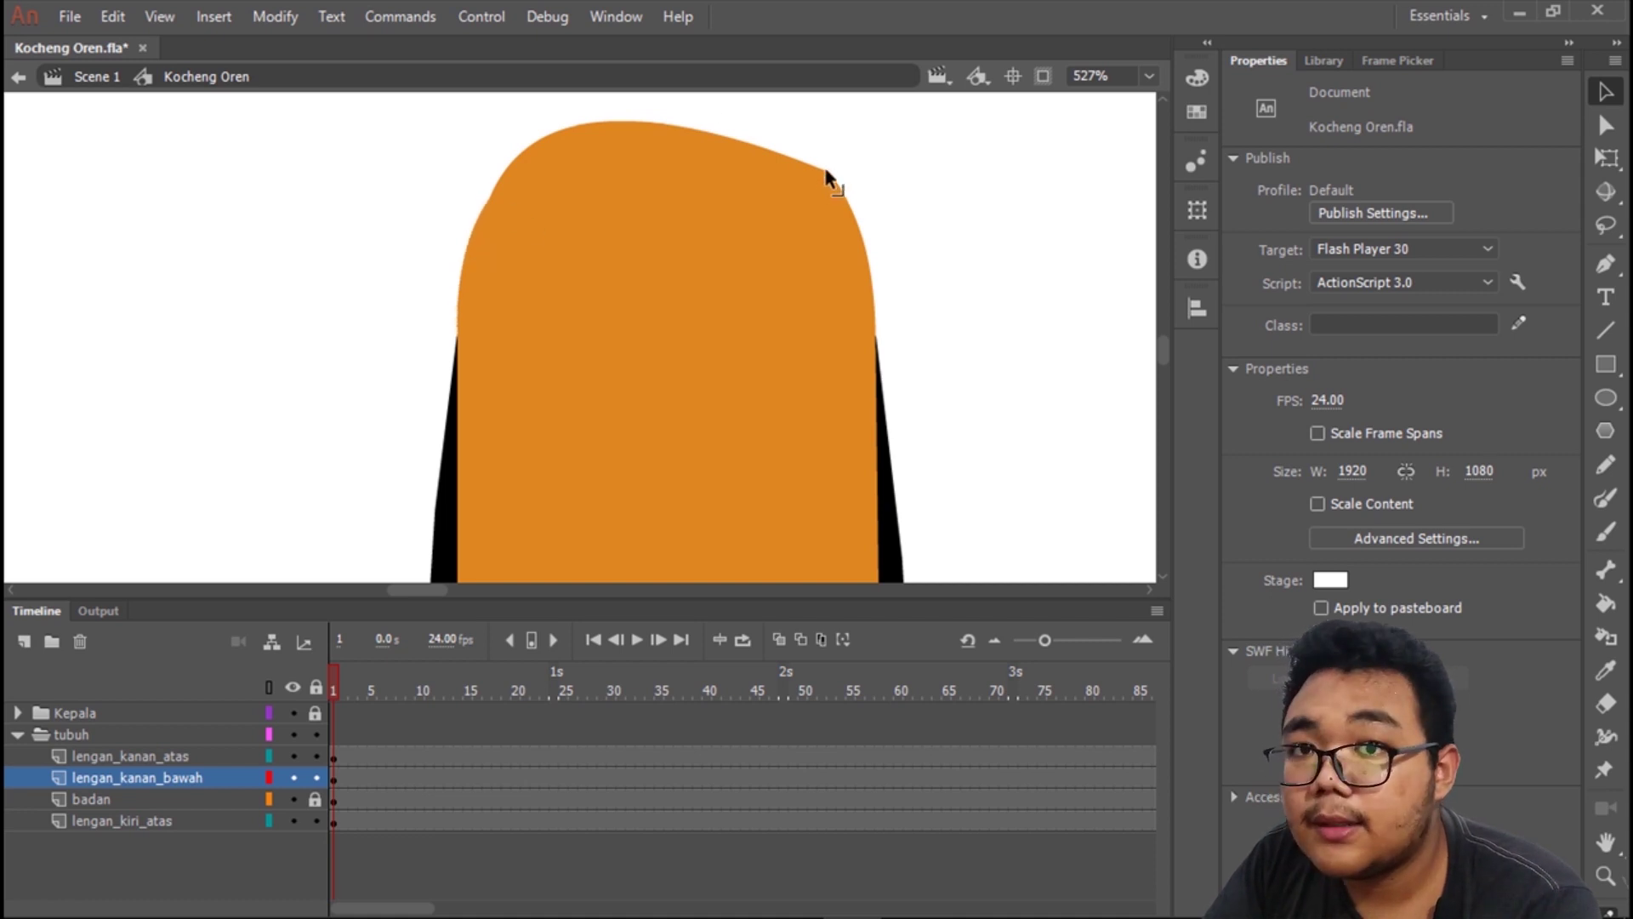
pyautogui.moveTo(825, 175); pyautogui.dragTo(817, 161)
pyautogui.click(713, 131)
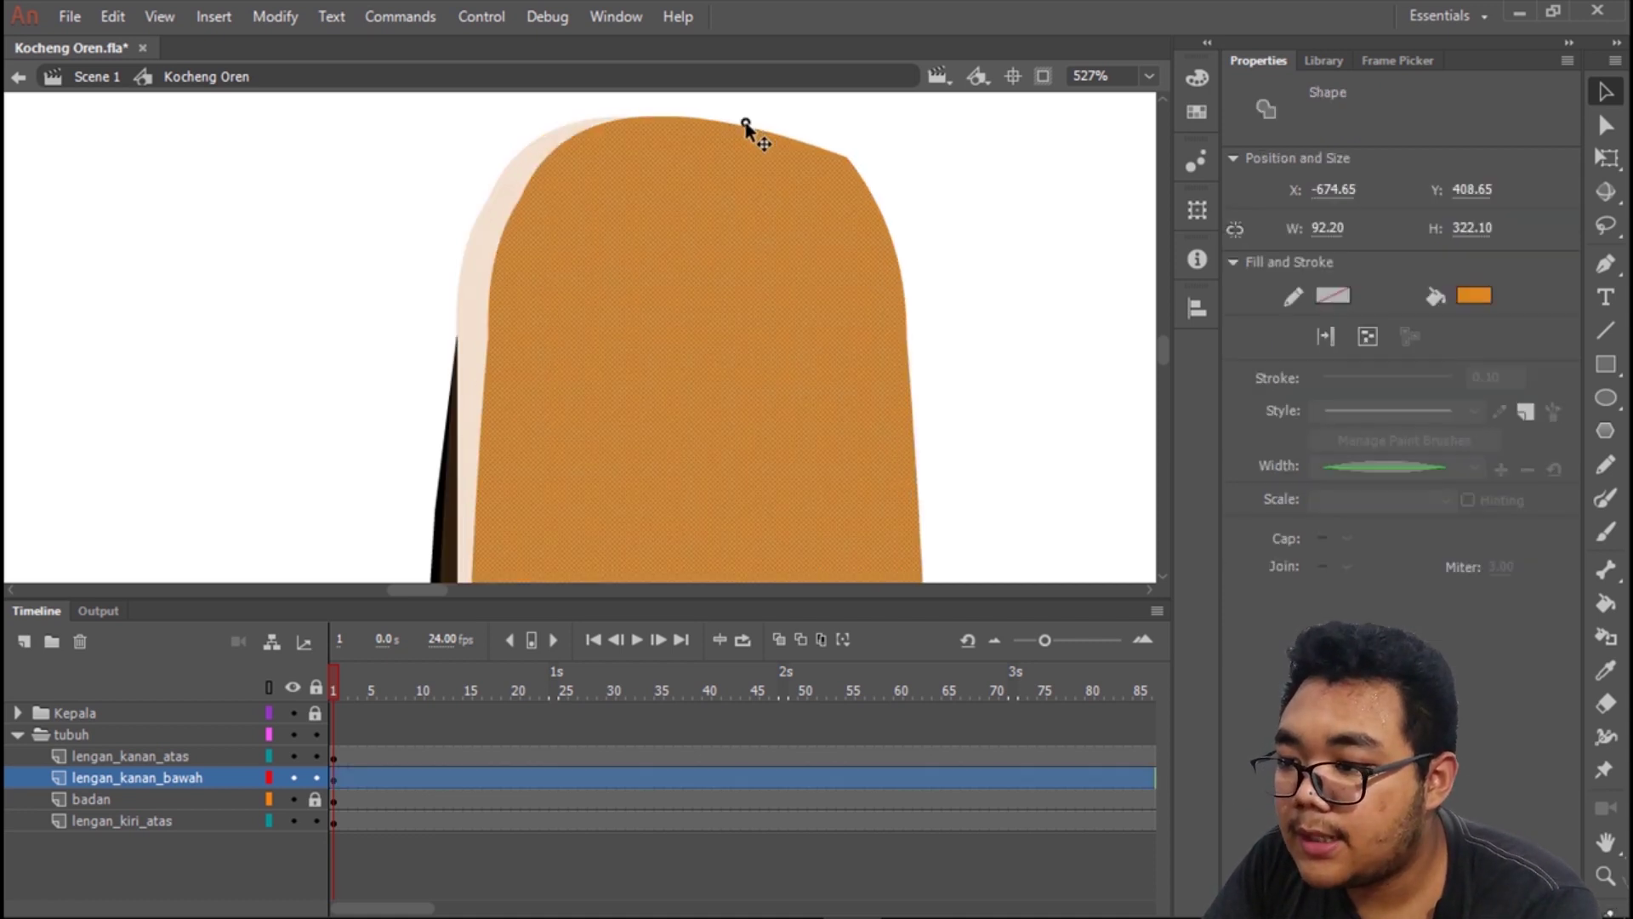
pyautogui.click(821, 117)
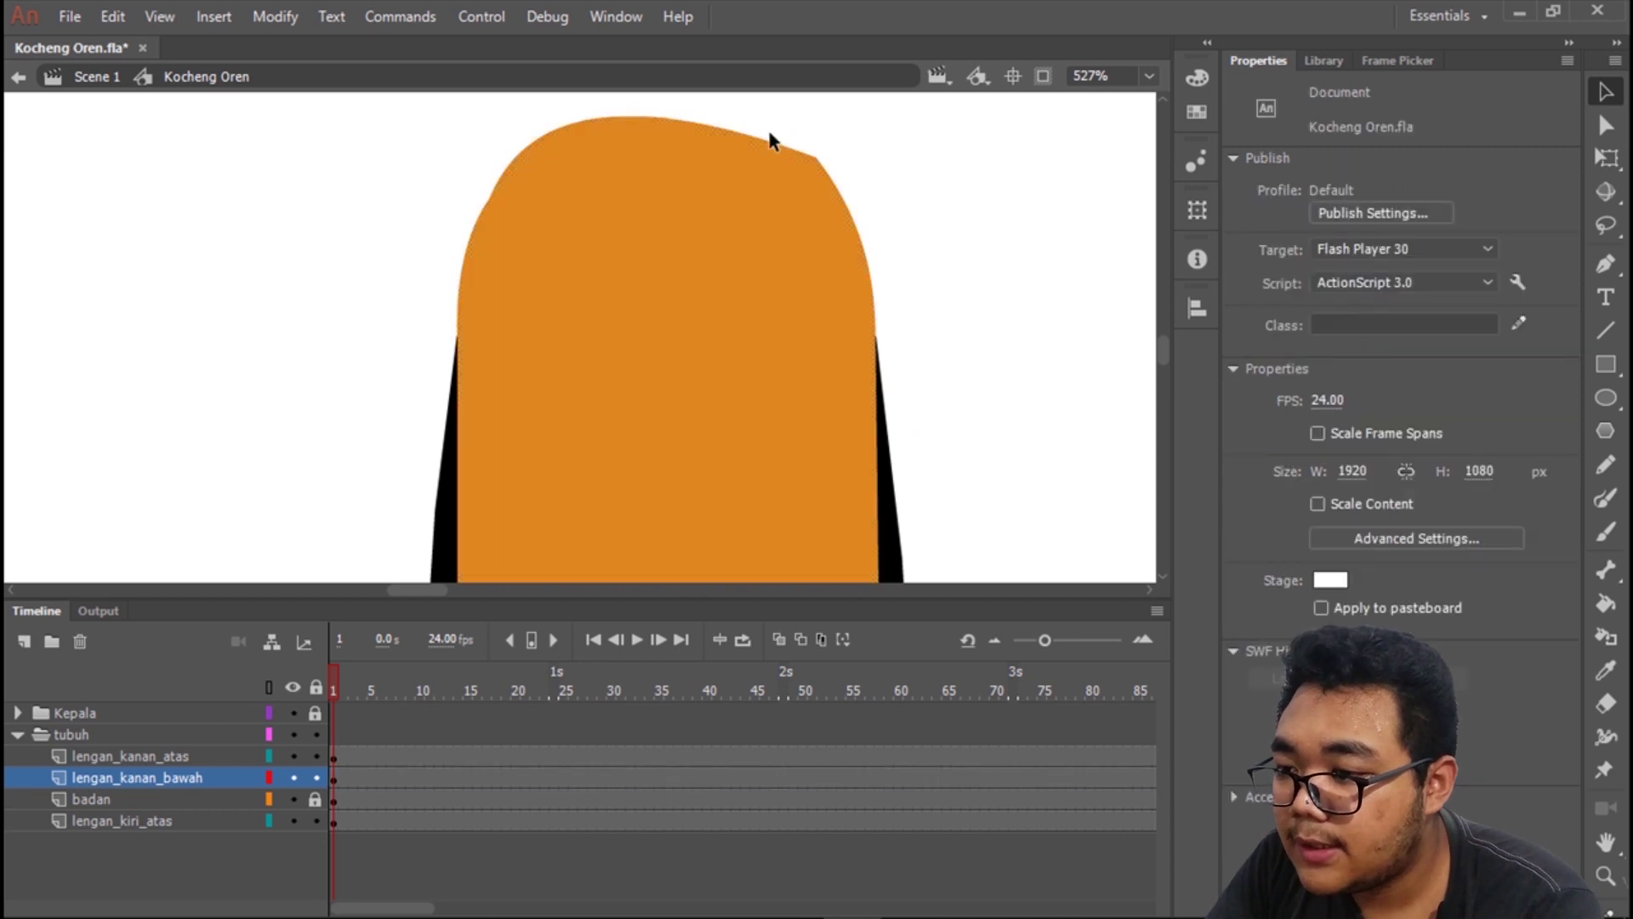
# Refine the top curve and right corner of the forearm's upper end into a rounder dome.
pyautogui.moveTo(758, 142); pyautogui.dragTo(829, 164)
pyautogui.moveTo(745, 128); pyautogui.dragTo(749, 119)
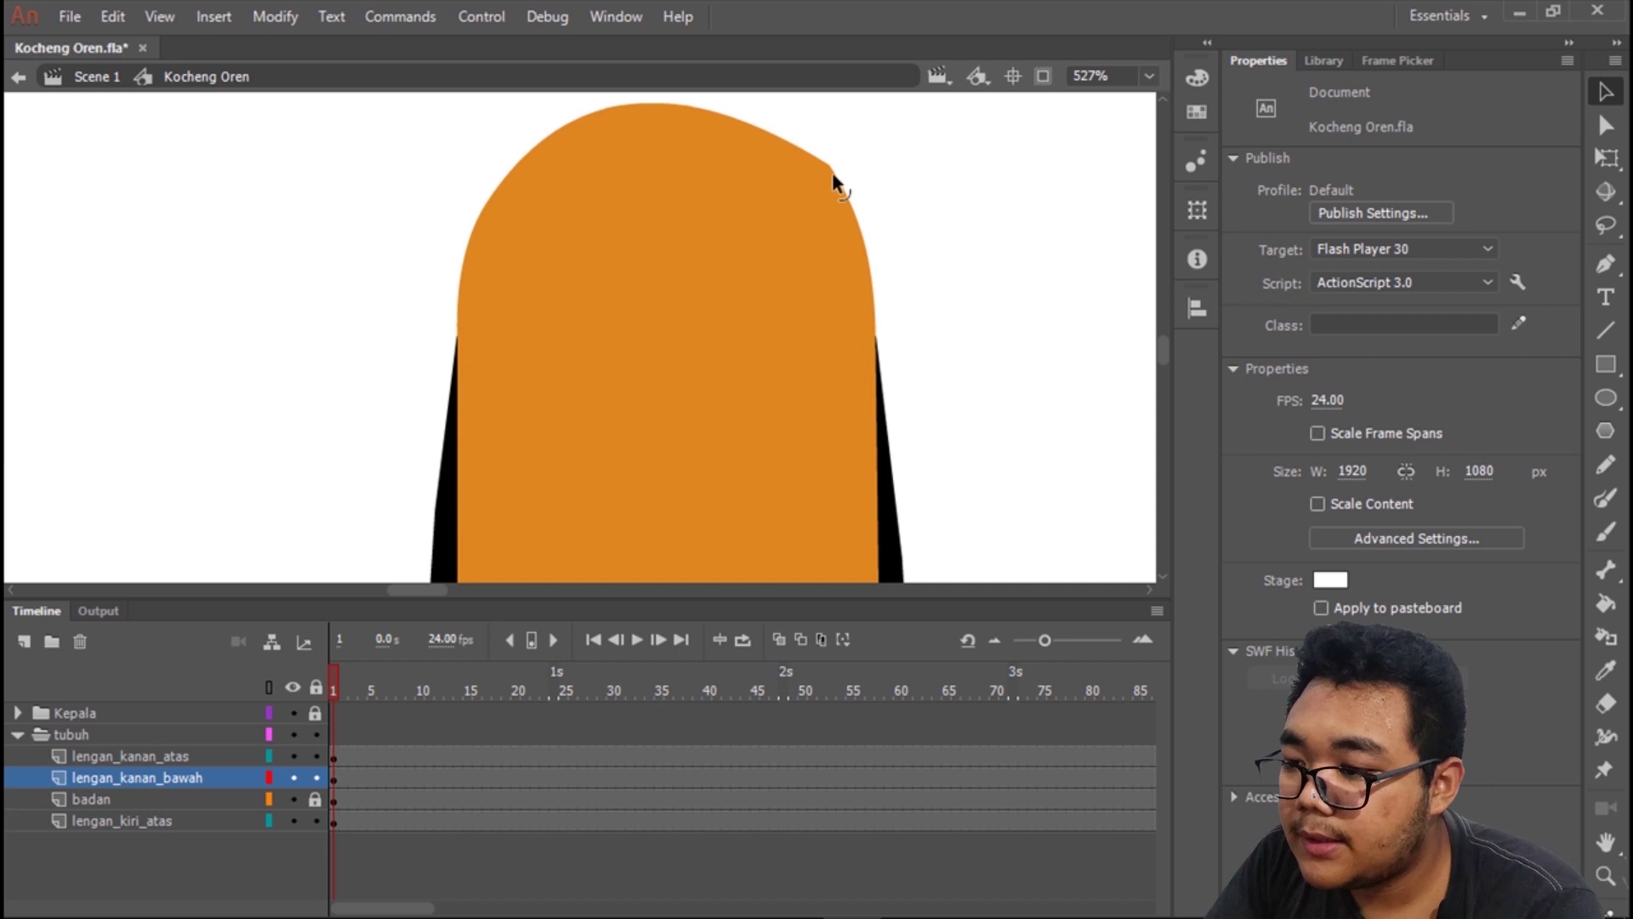
pyautogui.moveTo(835, 165); pyautogui.dragTo(804, 153)
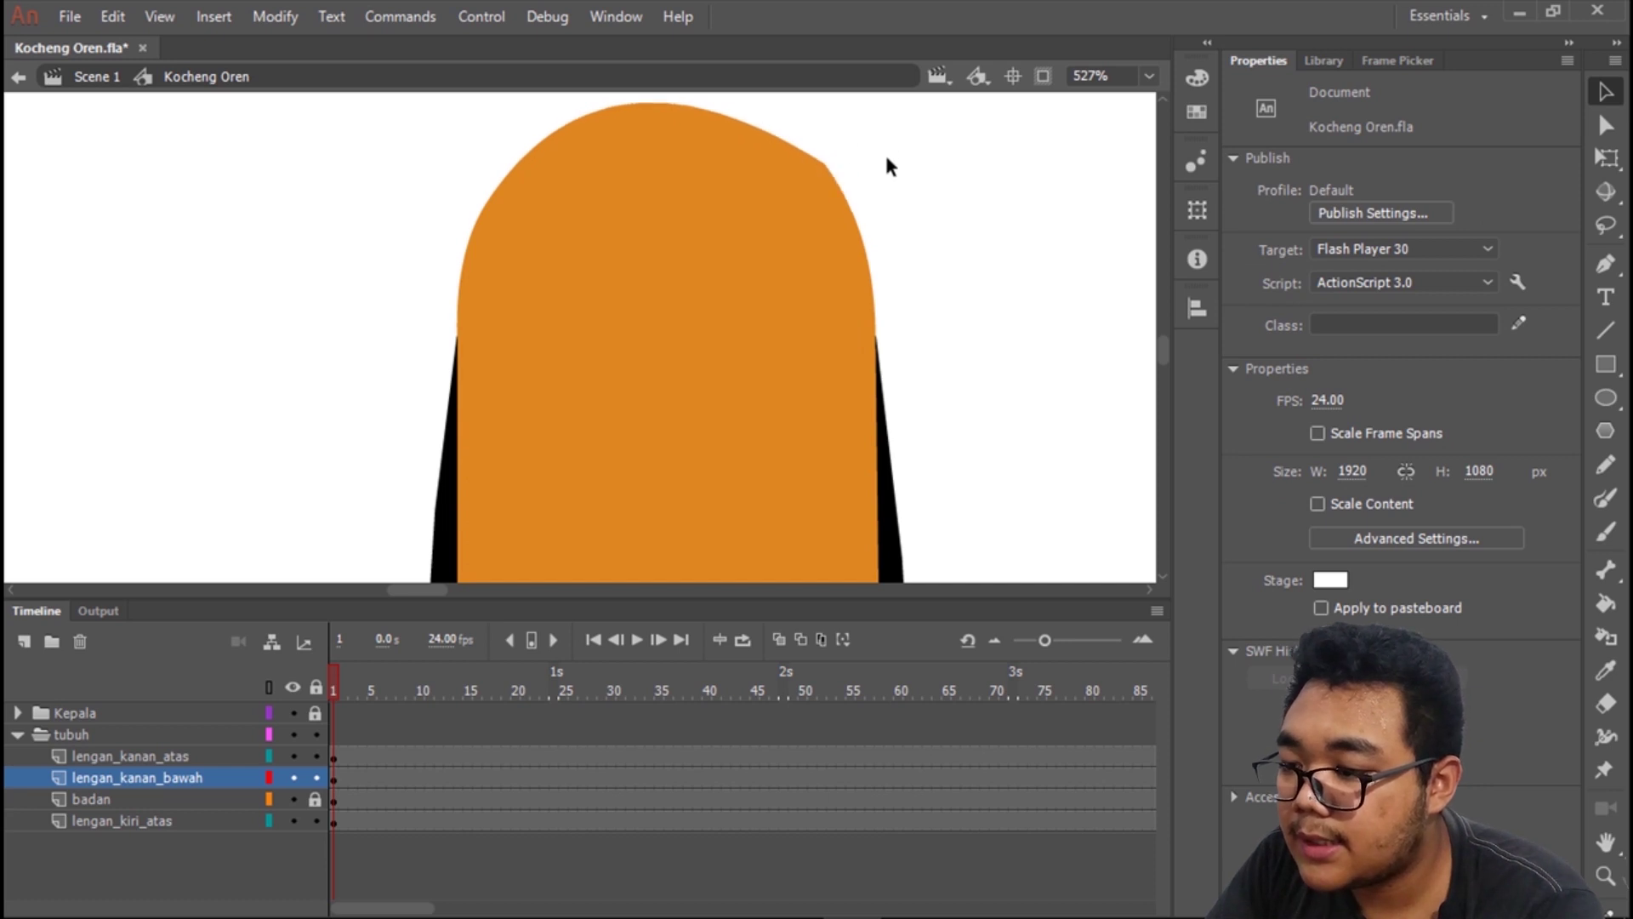
pyautogui.scroll(-5, 885, 161)
pyautogui.scroll(5, 876, 179)
pyautogui.moveTo(823, 182); pyautogui.dragTo(831, 199)
pyautogui.scroll(-5, 888, 208)
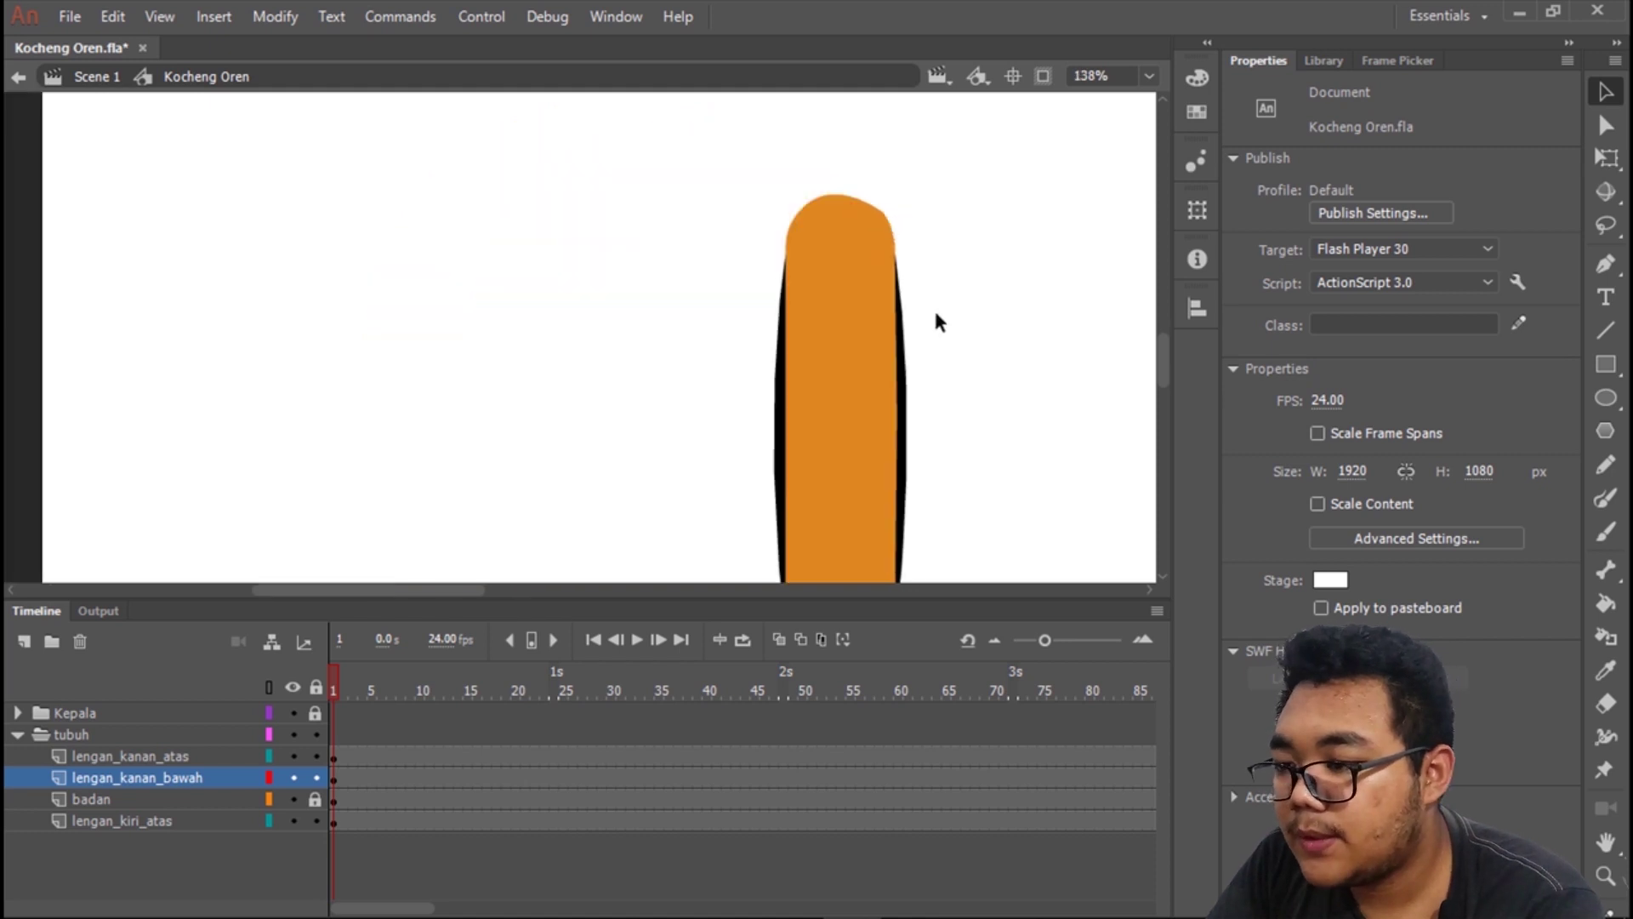
# Curve the forearm's bottom edge downward and draw a horizontal guide line across it.
pyautogui.moveTo(935, 321); pyautogui.dragTo(926, 146)
pyautogui.scroll(1, 874, 449)
pyautogui.moveTo(807, 499); pyautogui.dragTo(856, 423)
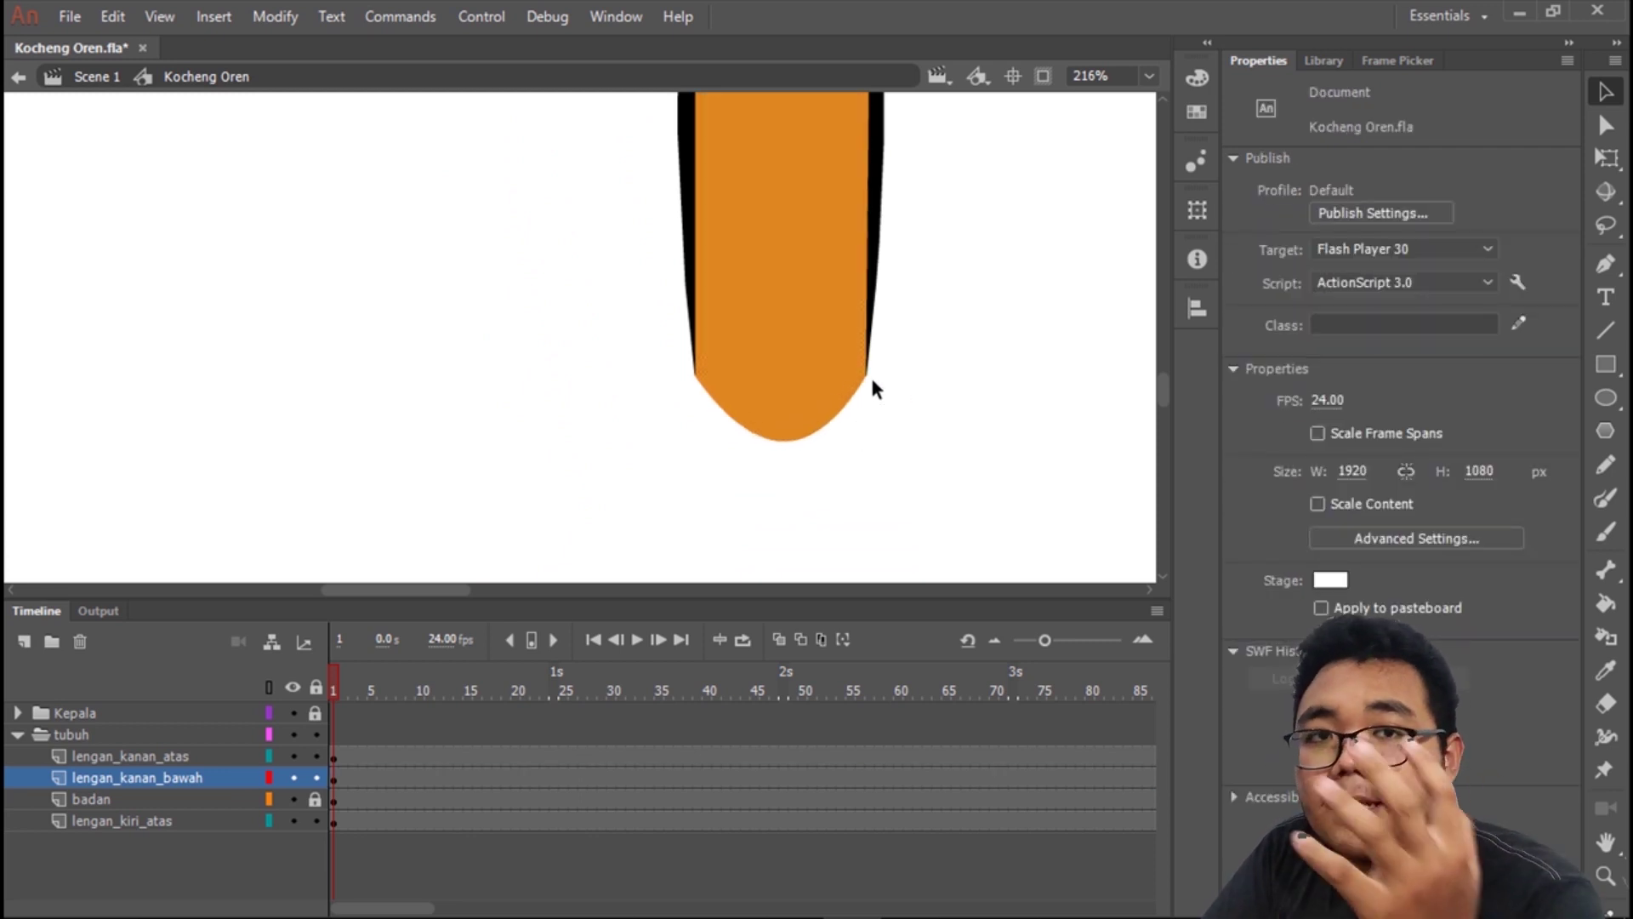
pyautogui.scroll(3, 870, 374)
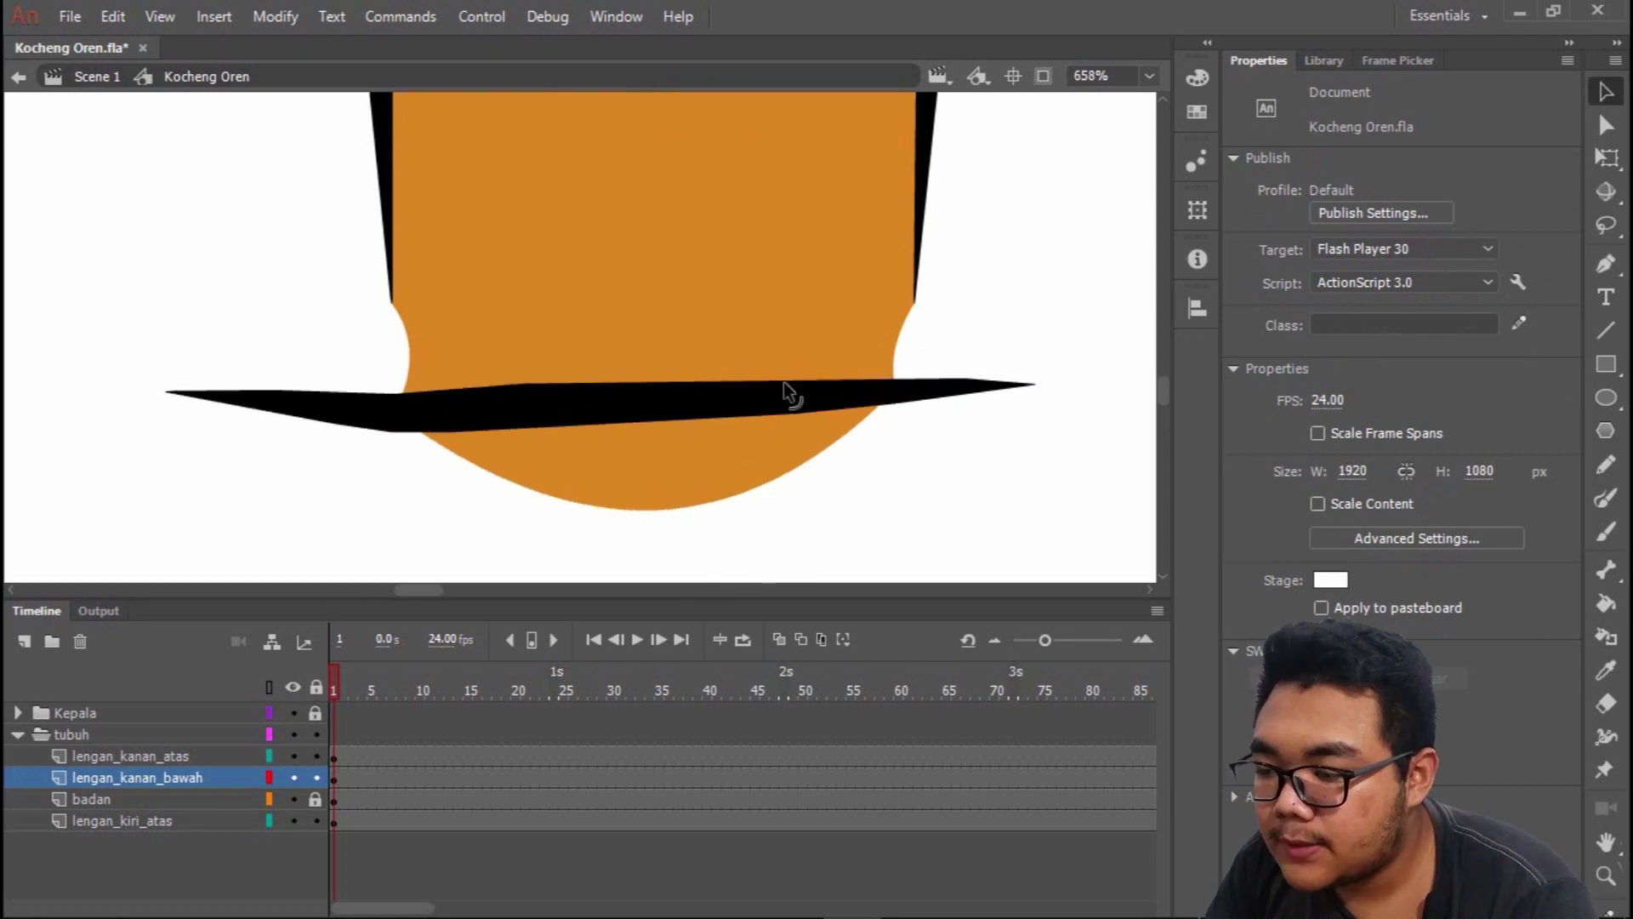
# Level the guide line's right crossing point, bulge the bottom end's short side edges outward, and delete the guide line.
pyautogui.moveTo(896, 404); pyautogui.dragTo(886, 425)
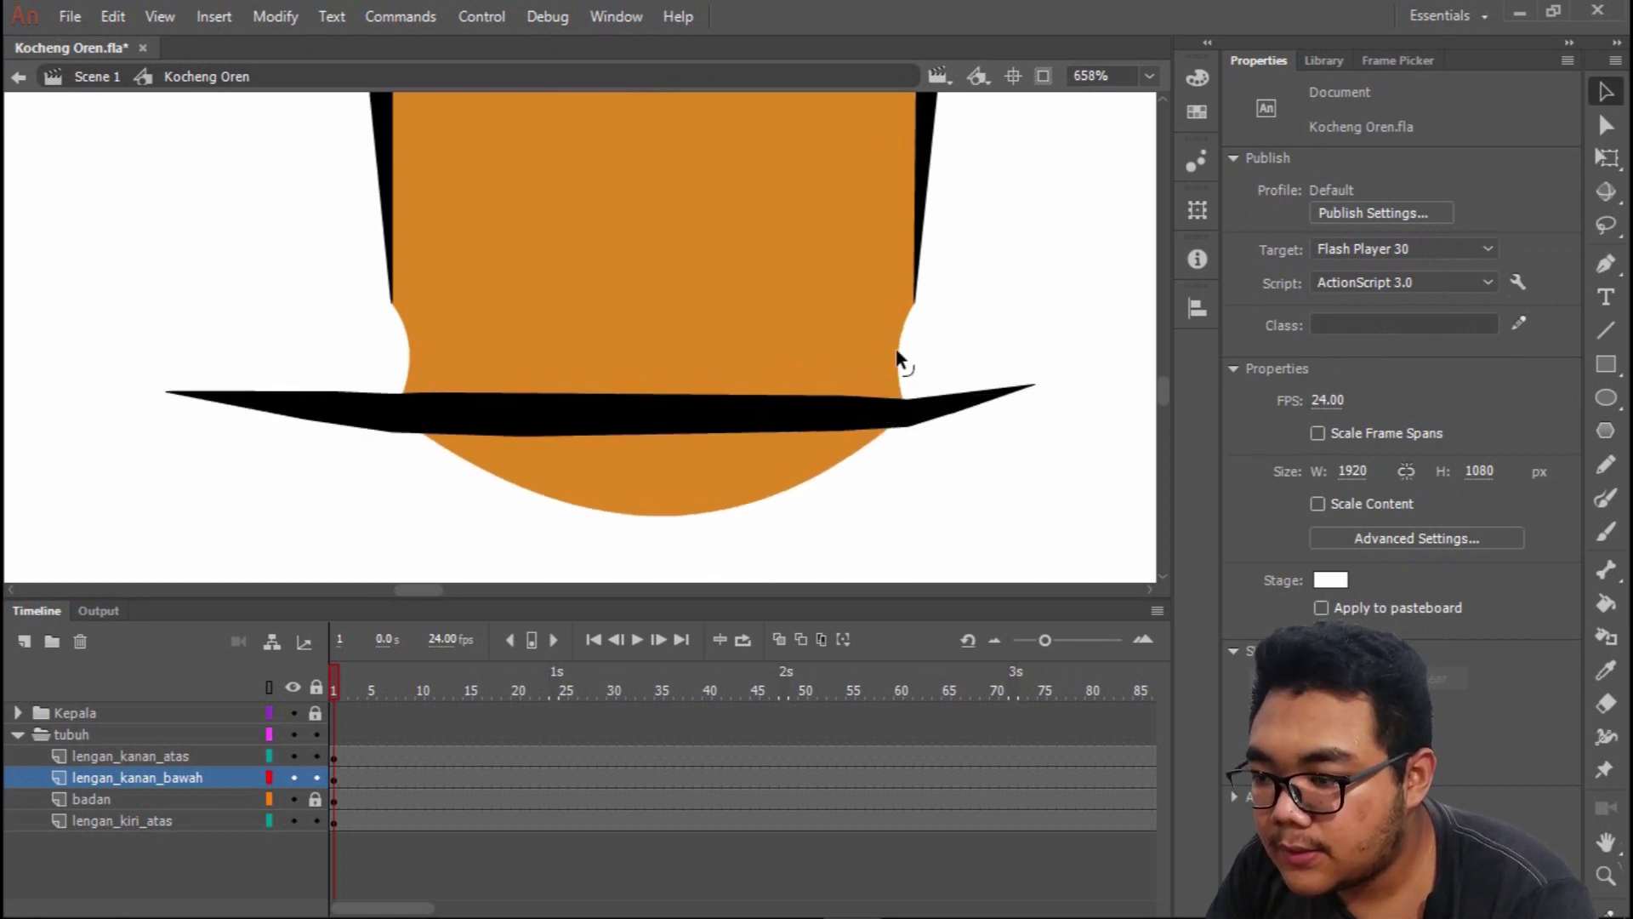
pyautogui.moveTo(926, 358); pyautogui.dragTo(916, 352)
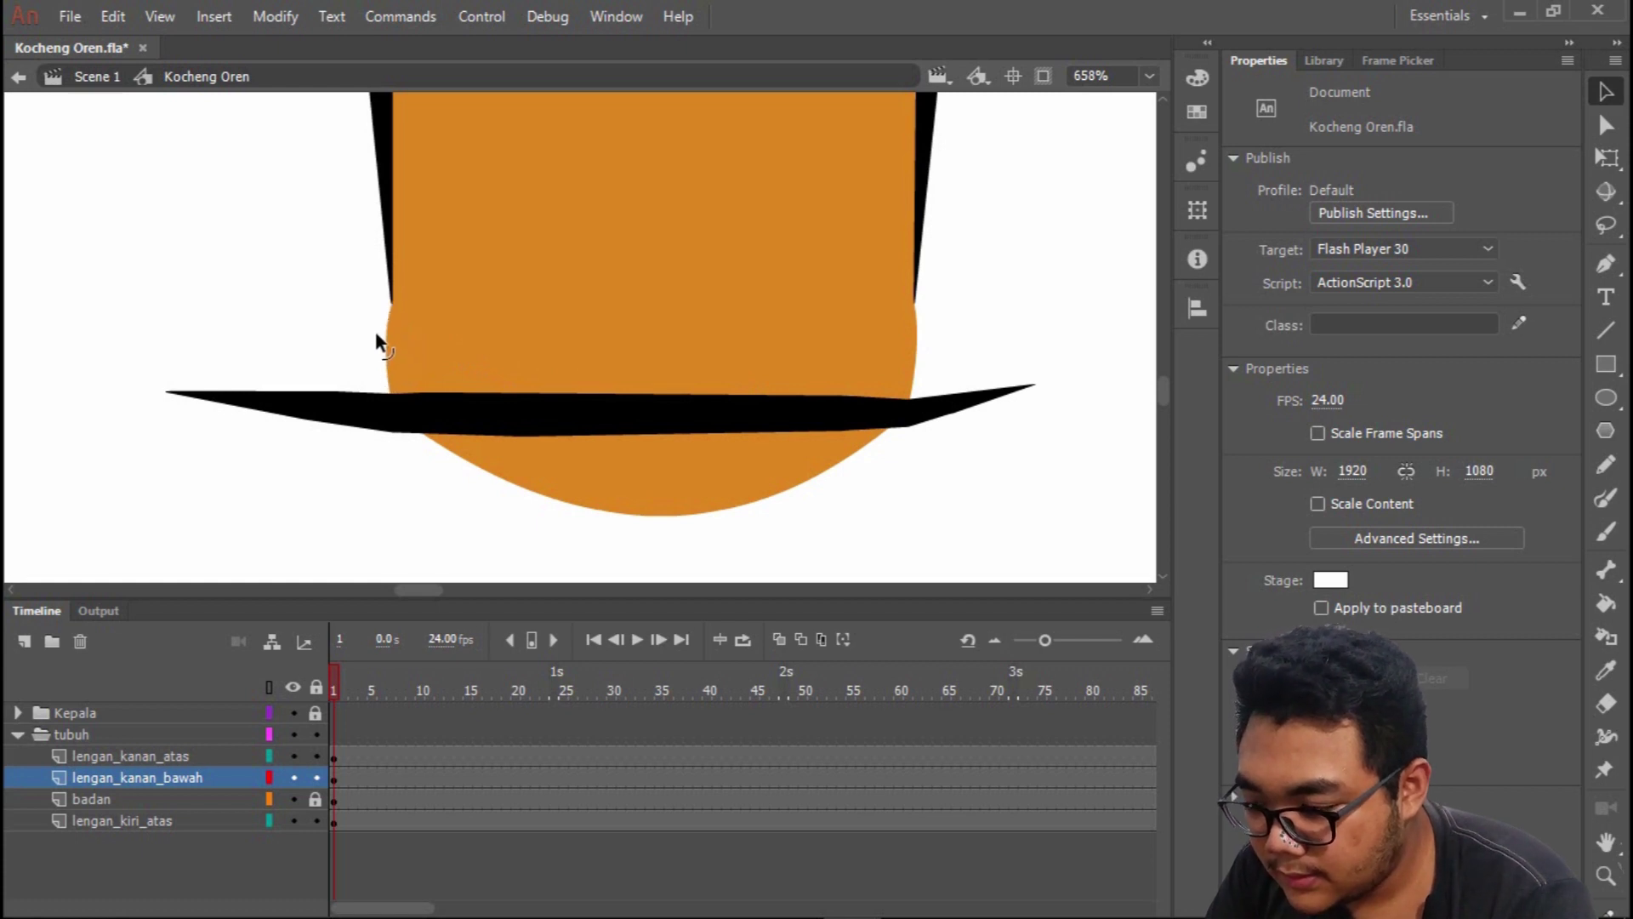
pyautogui.click(957, 406)
pyautogui.press('Delete')
# Nudge the two corner points of the forearm's bottom end inward to round it off.
pyautogui.moveTo(902, 417); pyautogui.dragTo(895, 423)
pyautogui.moveTo(396, 411); pyautogui.dragTo(413, 415)
pyautogui.scroll(-5, 774, 425)
pyautogui.scroll(-2, 783, 408)
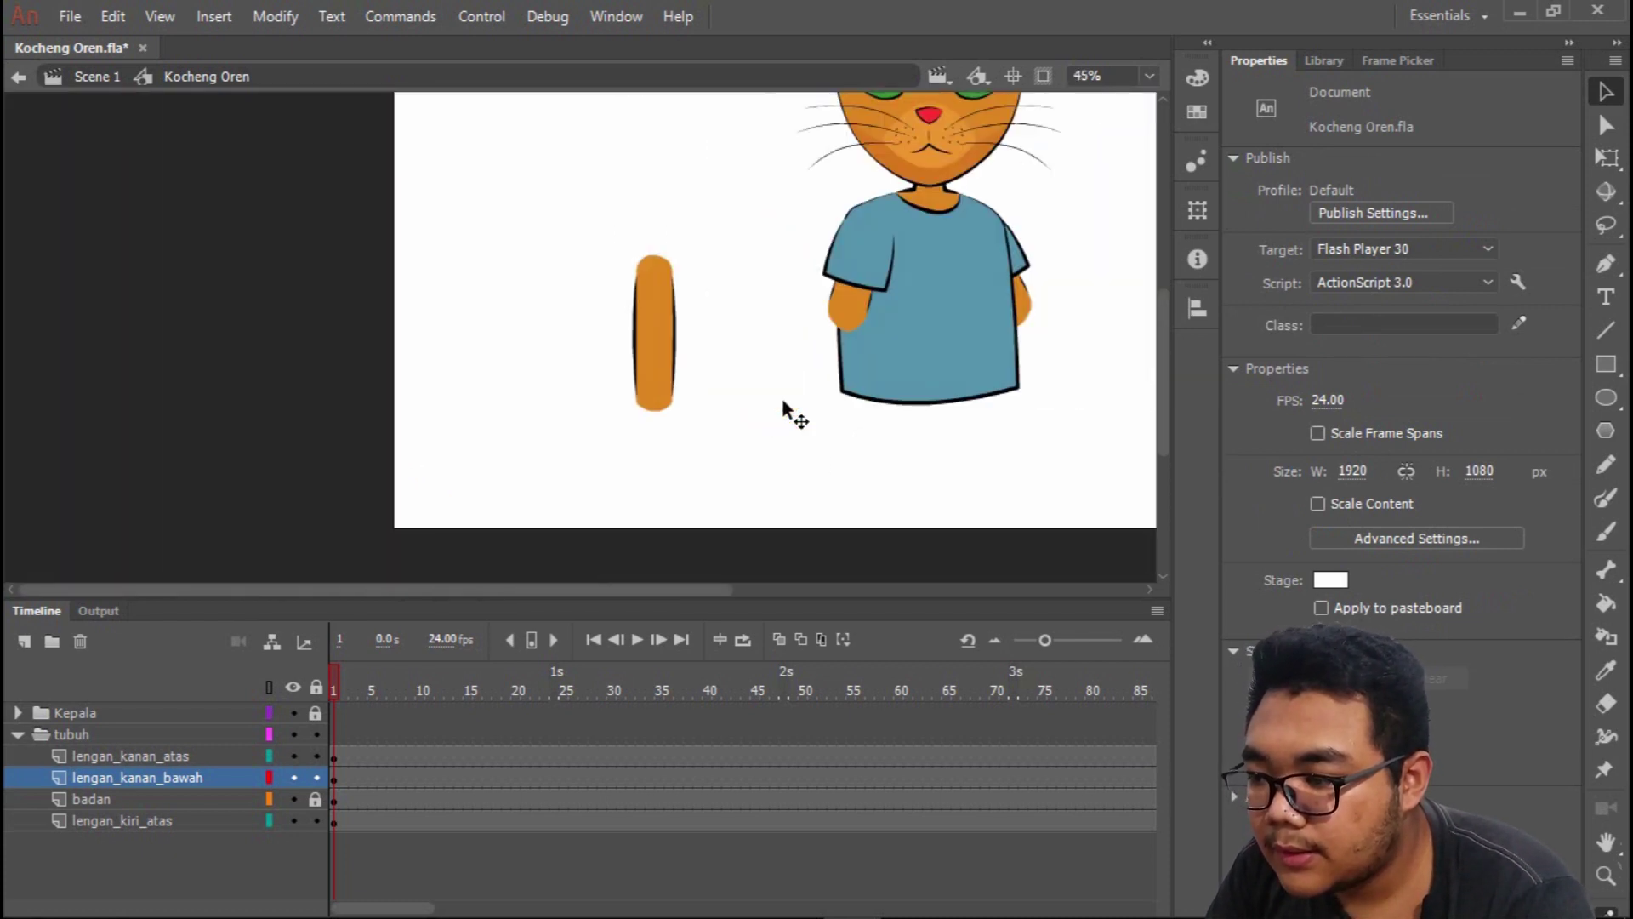
pyautogui.scroll(4, 667, 384)
pyautogui.scroll(-3, 766, 423)
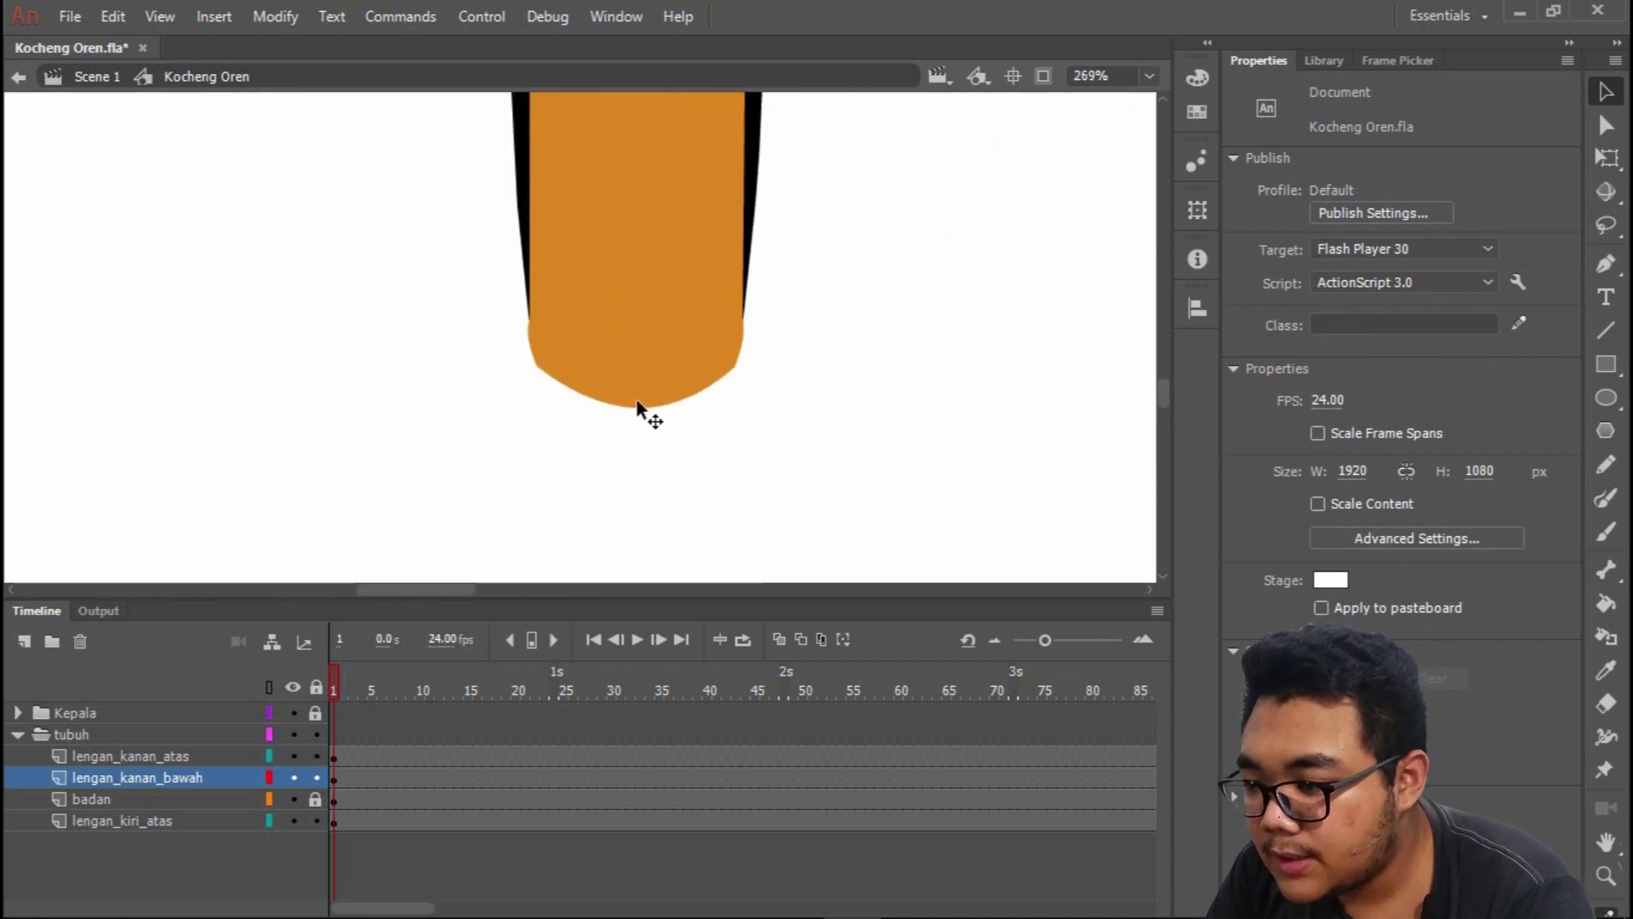
# Adjust the right corner and straighten the short left side edge at the forearm's rounded bottom end.
pyautogui.scroll(2, 649, 411)
pyautogui.moveTo(832, 340); pyautogui.dragTo(830, 351)
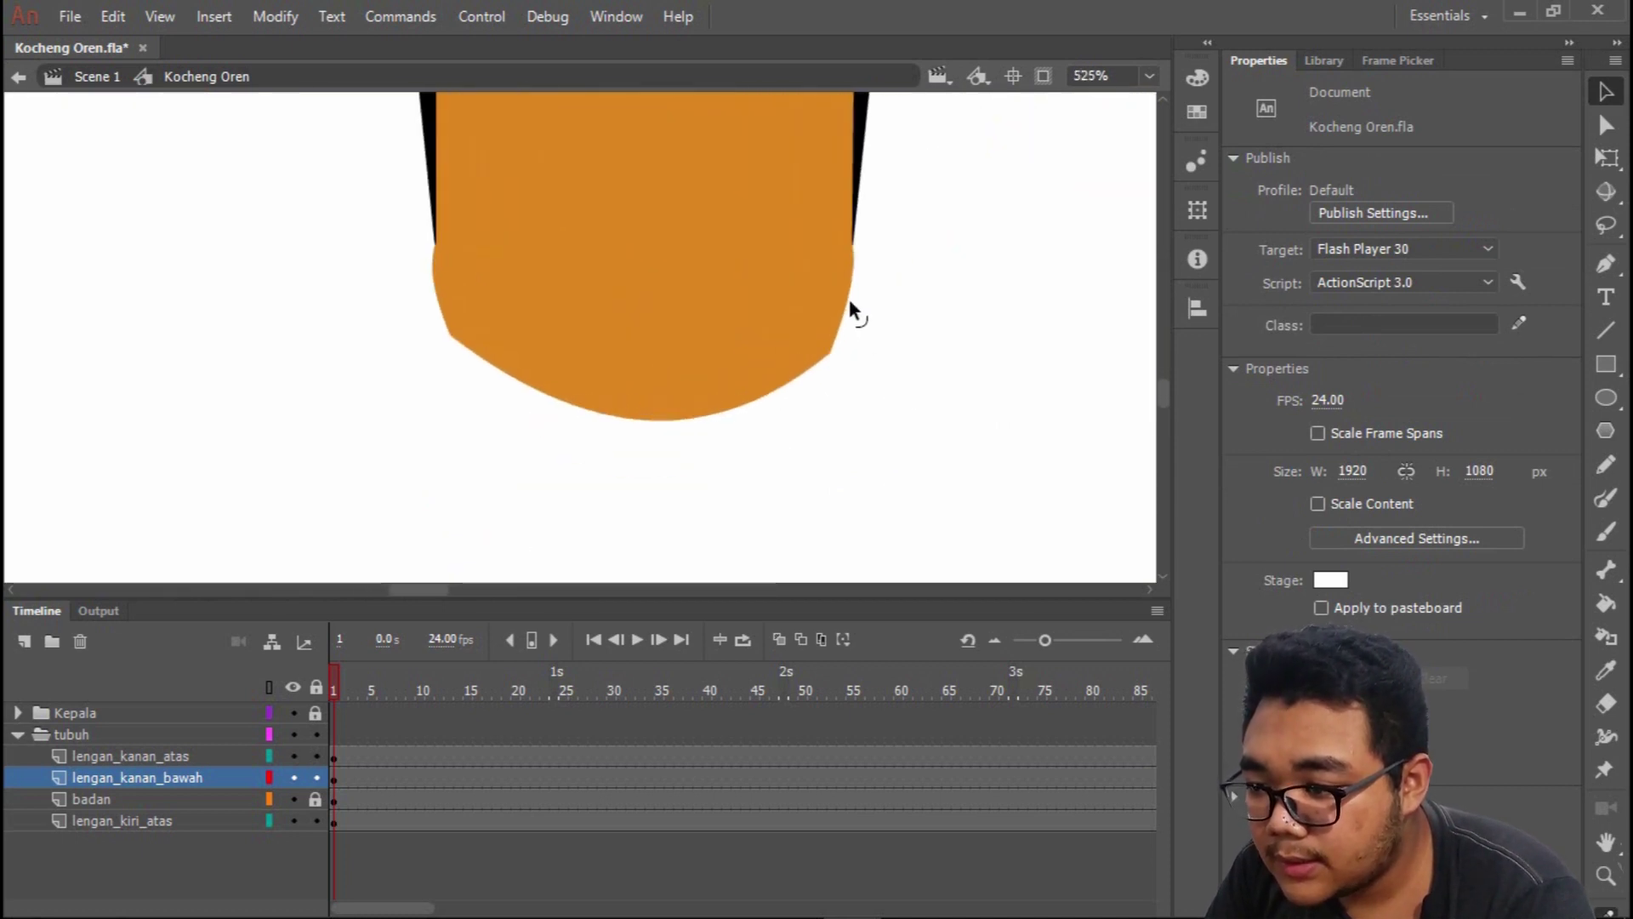
pyautogui.moveTo(431, 300); pyautogui.dragTo(441, 291)
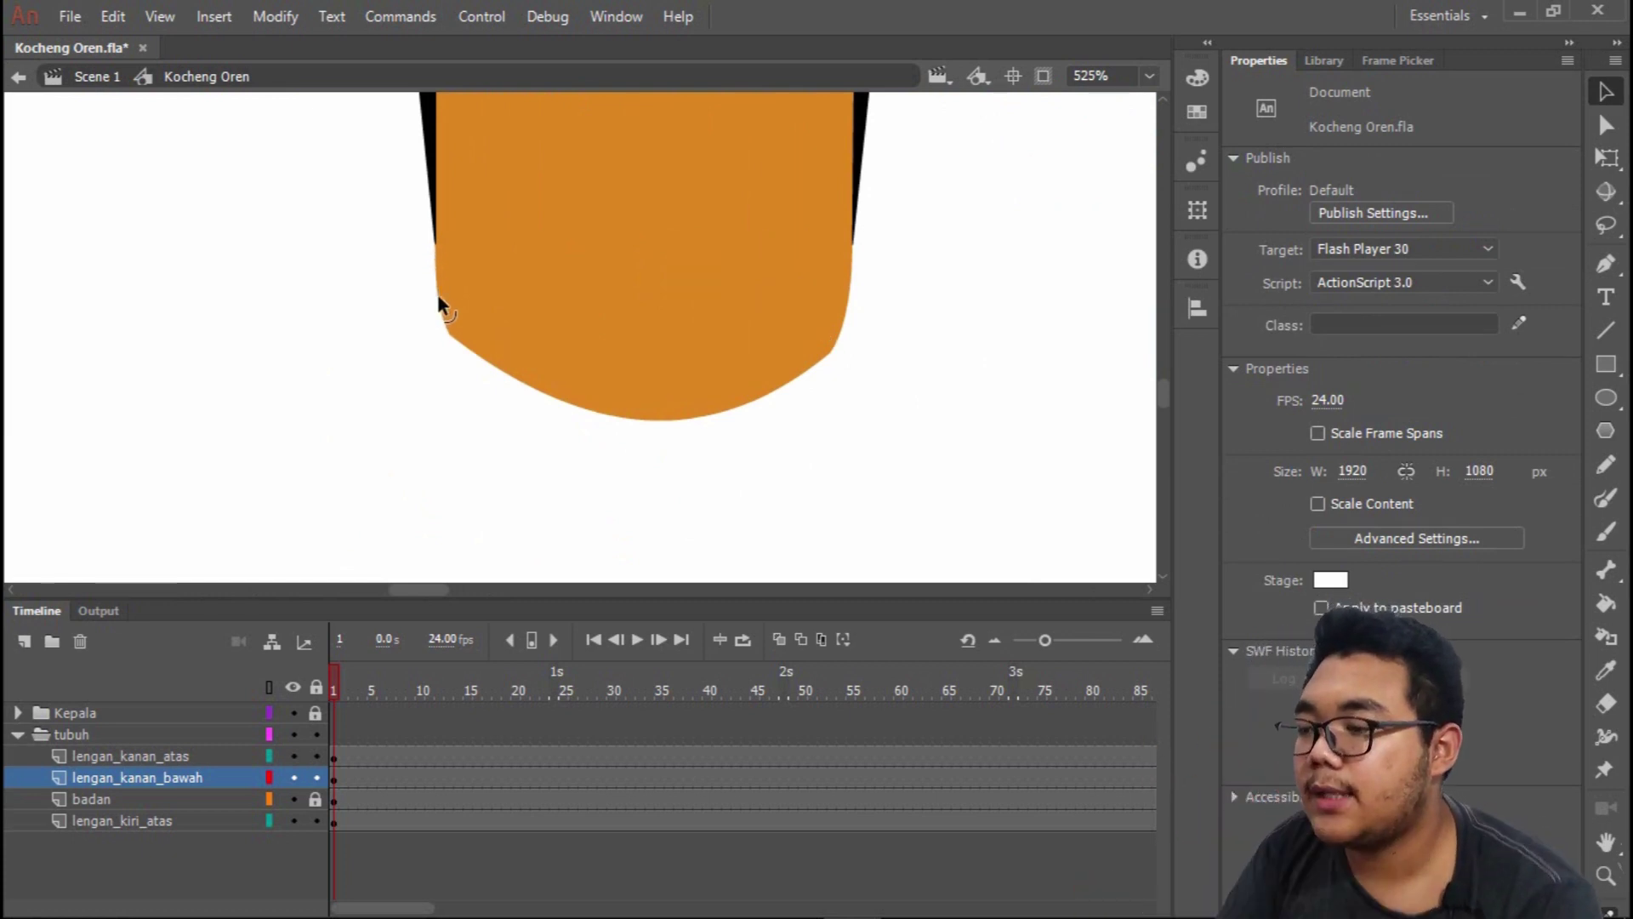
pyautogui.scroll(-5, 597, 304)
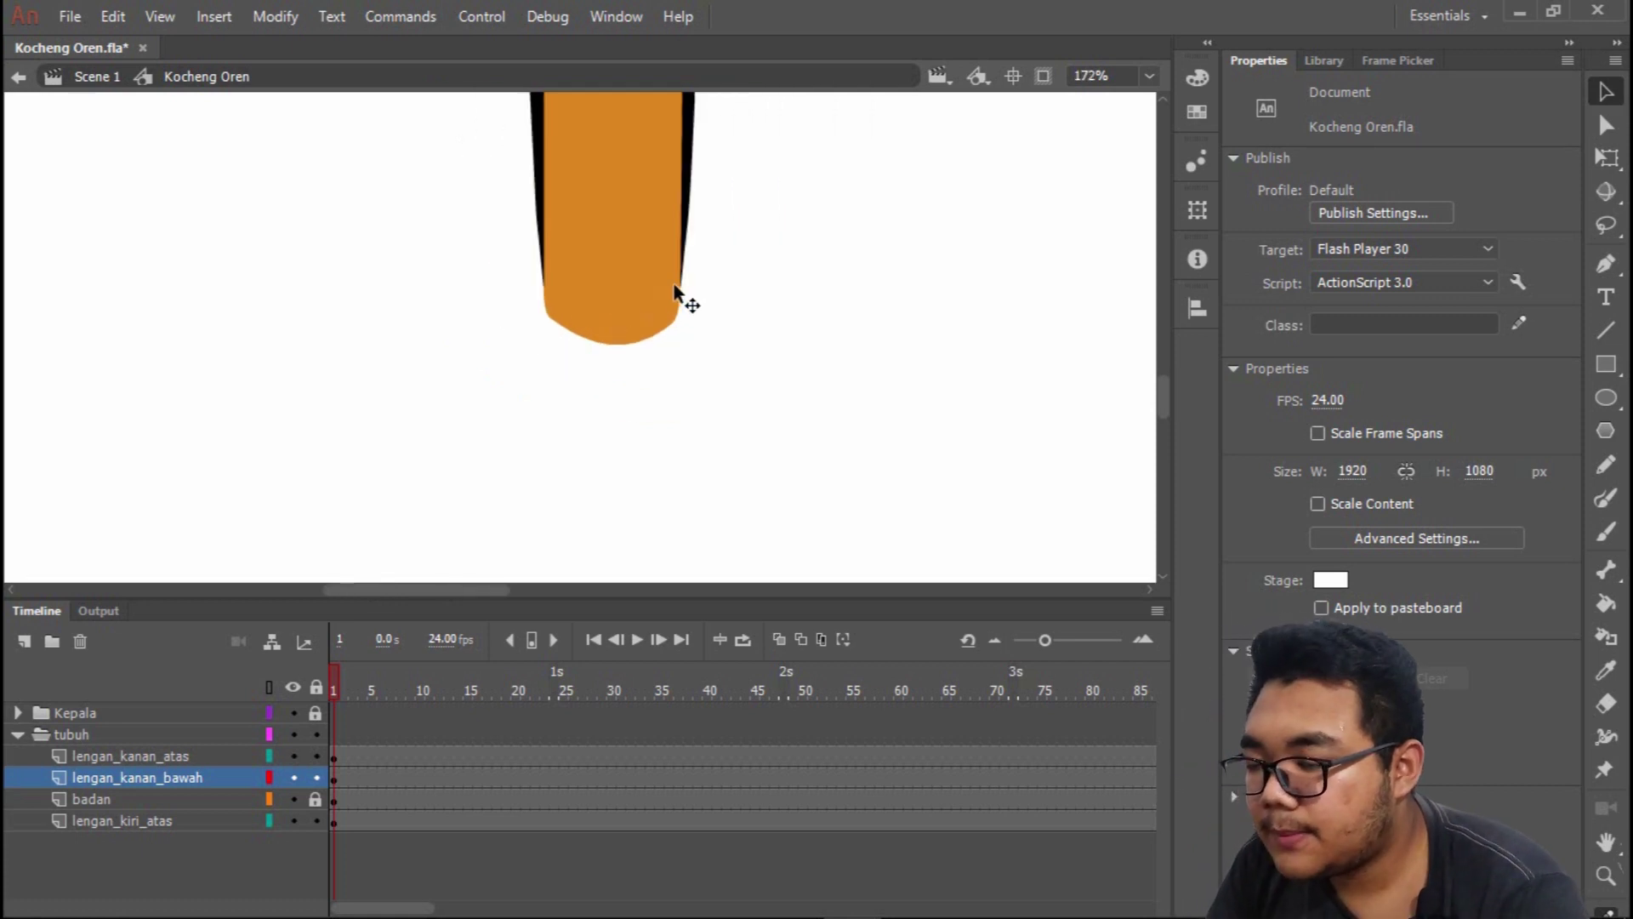
# Draw an orange oval with a black outline on empty canvas beside the forearm's bottom end, as the hand.
pyautogui.scroll(3, 676, 292)
pyautogui.press('o')
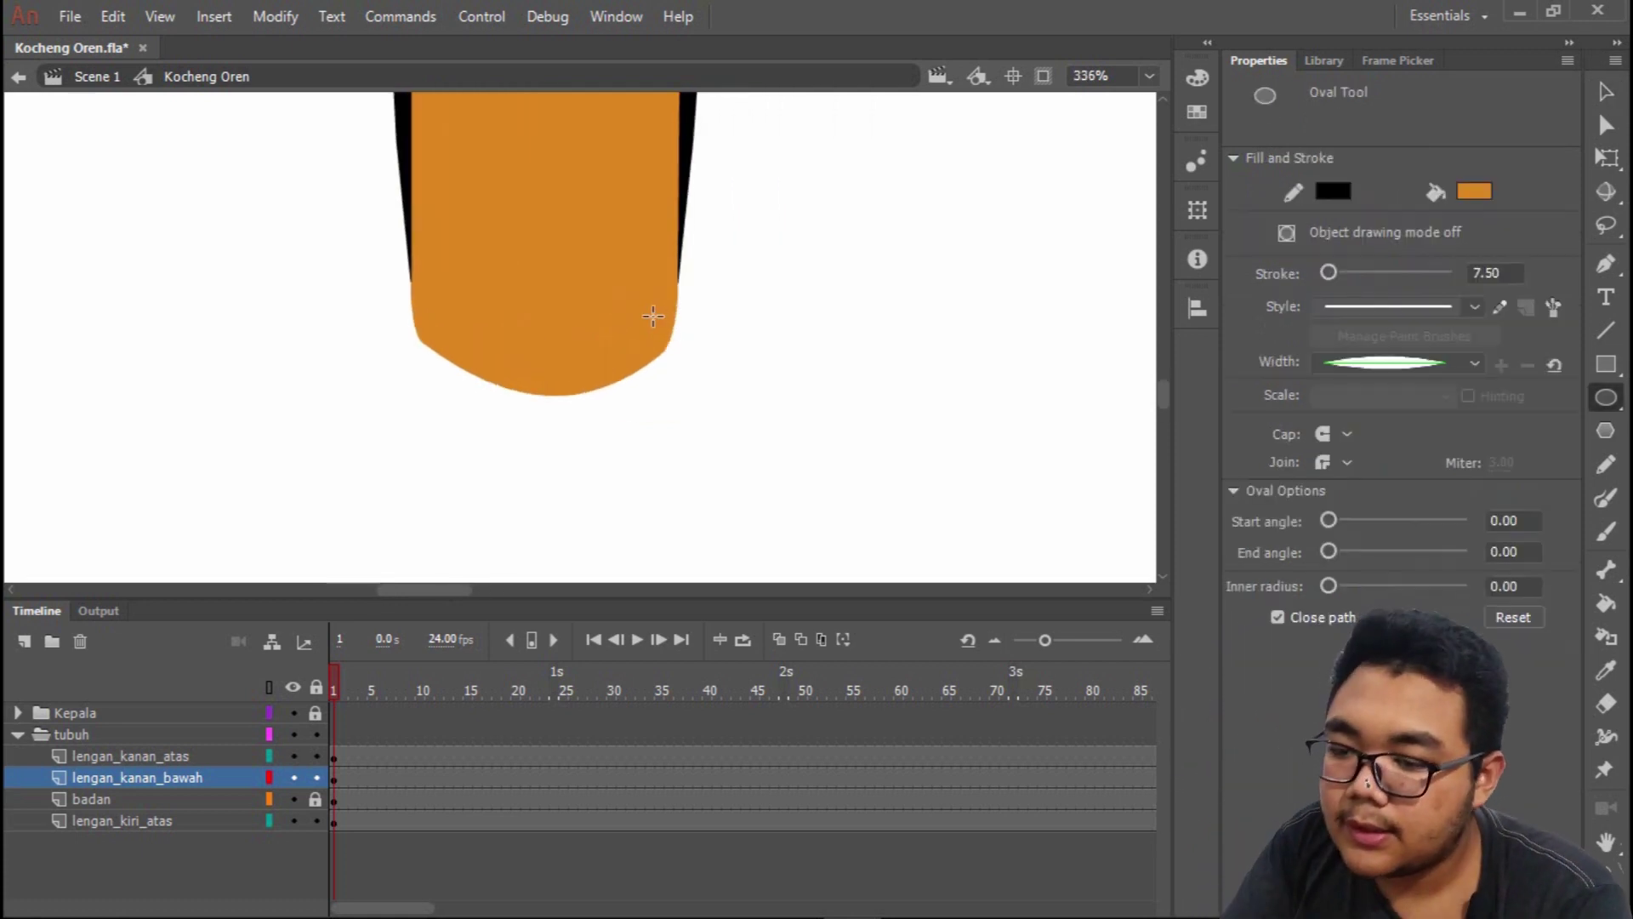
pyautogui.scroll(-6, 569, 280)
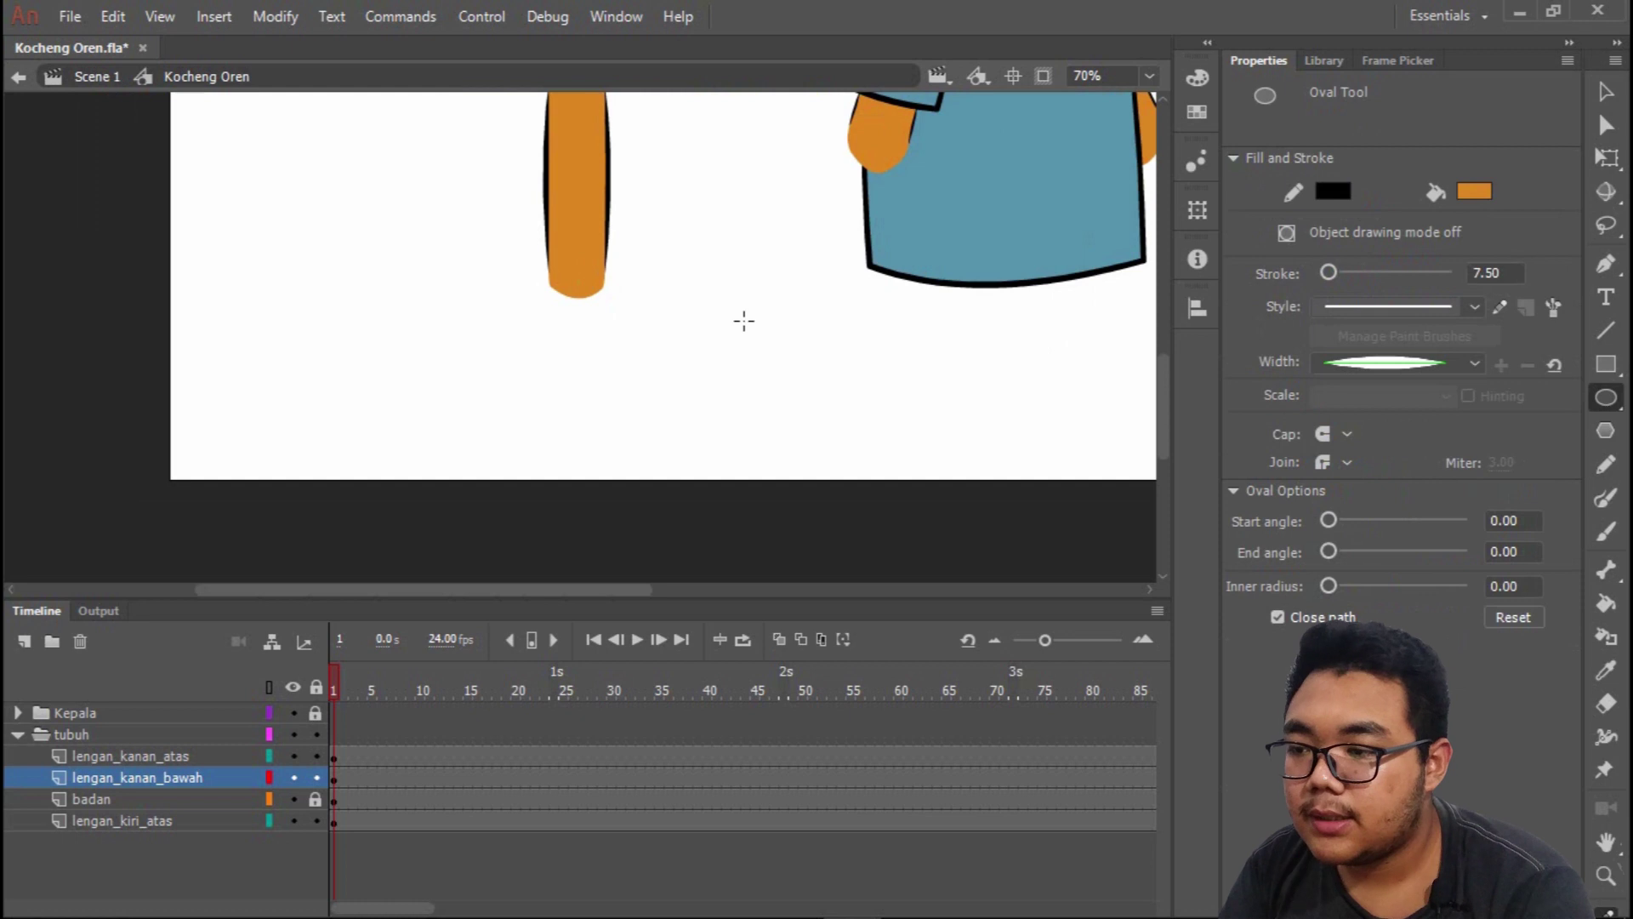
pyautogui.scroll(3, 611, 284)
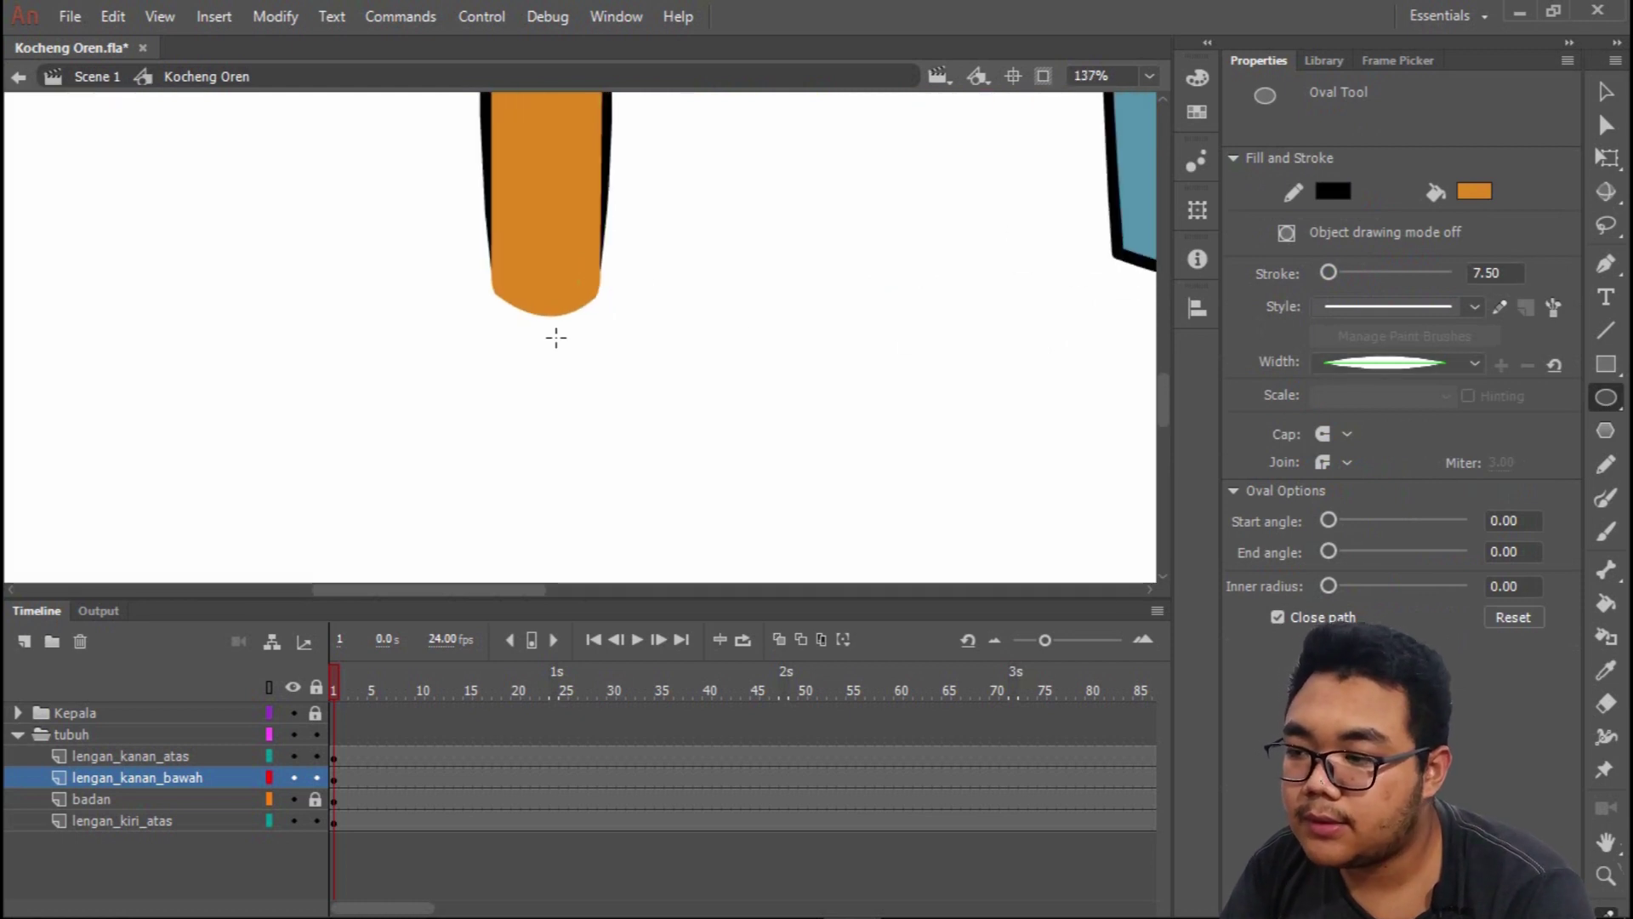
pyautogui.scroll(1, 559, 325)
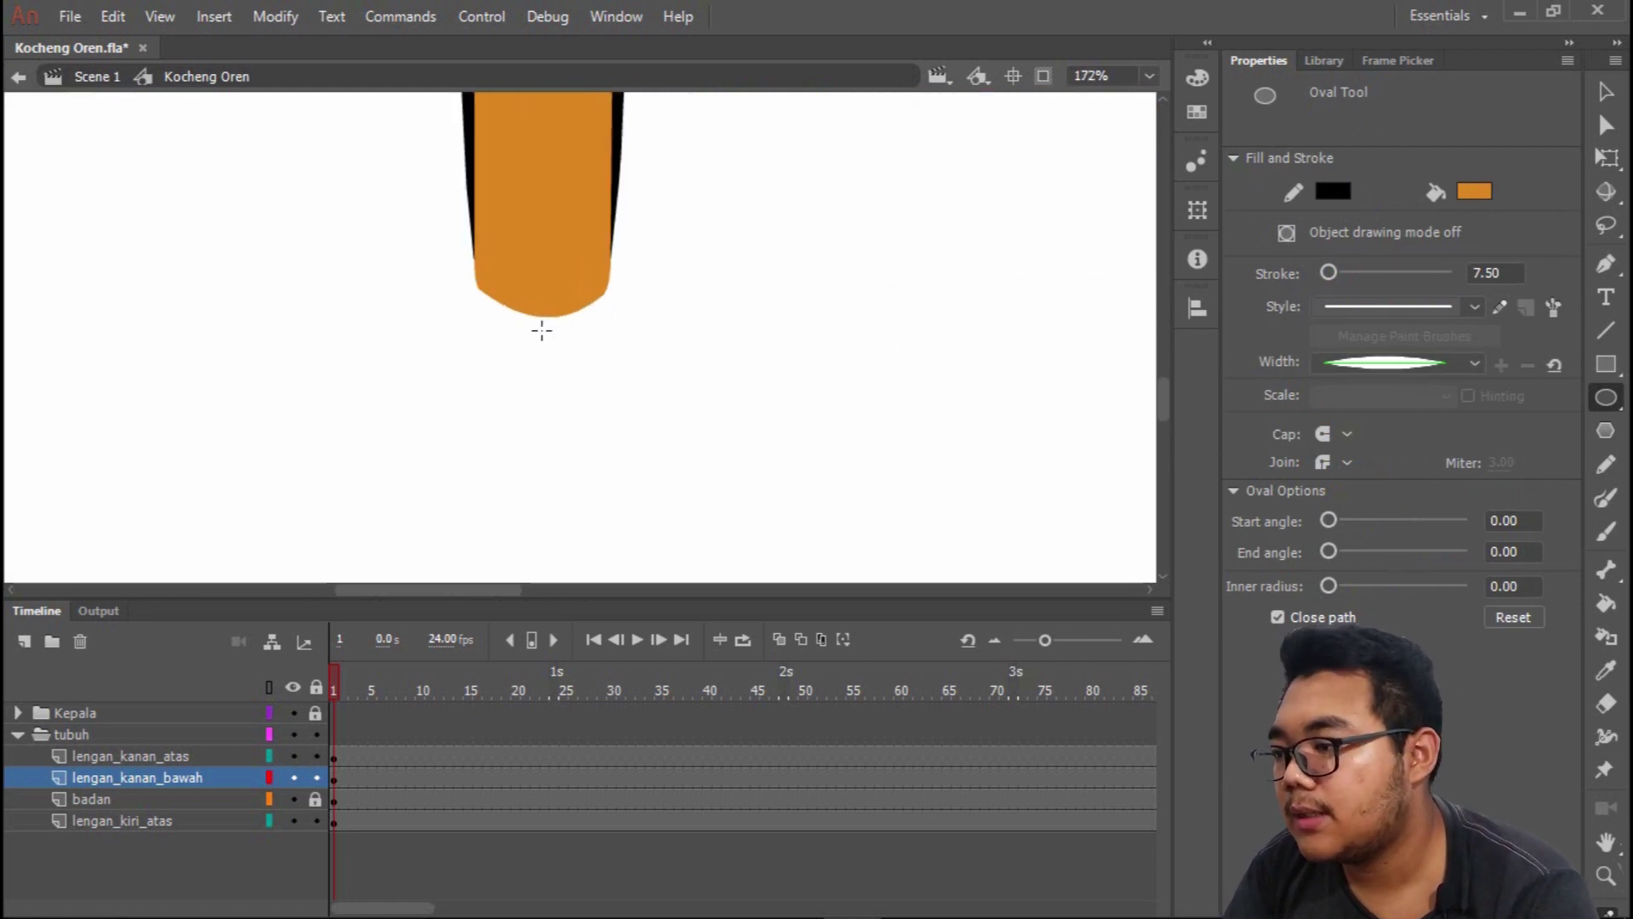
pyautogui.moveTo(757, 283); pyautogui.dragTo(914, 464)
pyautogui.press('v')
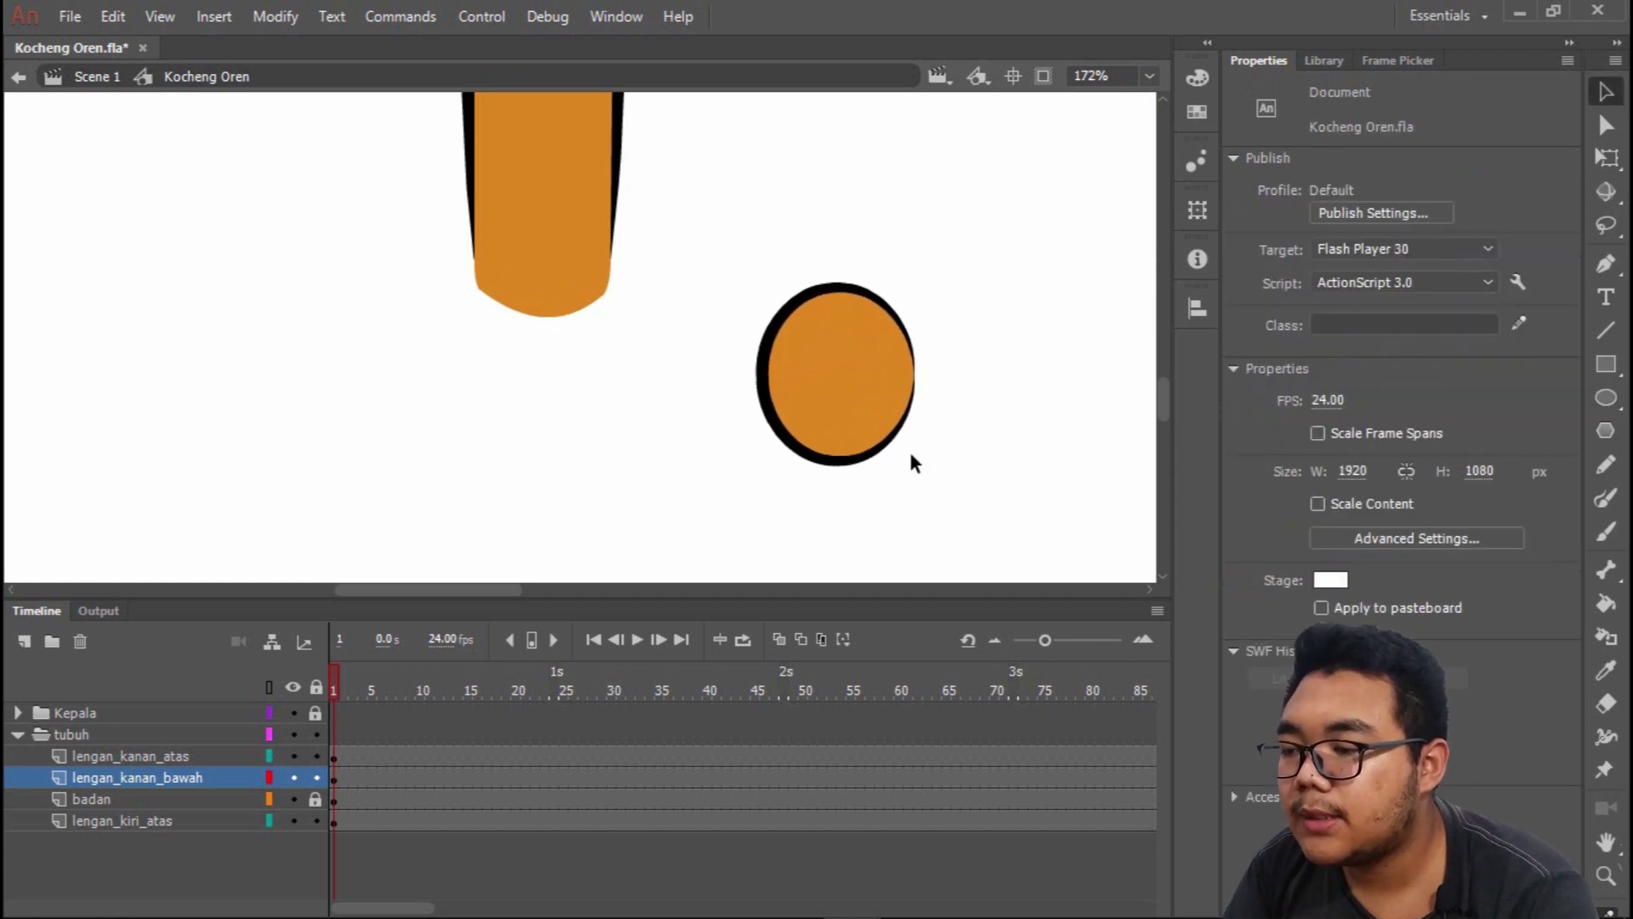
# Position the hand oval over the forearm's bottom end and delete the outline segment that crosses the arm.
pyautogui.doubleClick(857, 364)
pyautogui.moveTo(856, 364); pyautogui.dragTo(649, 358)
pyautogui.press('q')
pyautogui.scroll(2, 637, 353)
pyautogui.moveTo(565, 387); pyautogui.dragTo(547, 347)
pyautogui.click(728, 308)
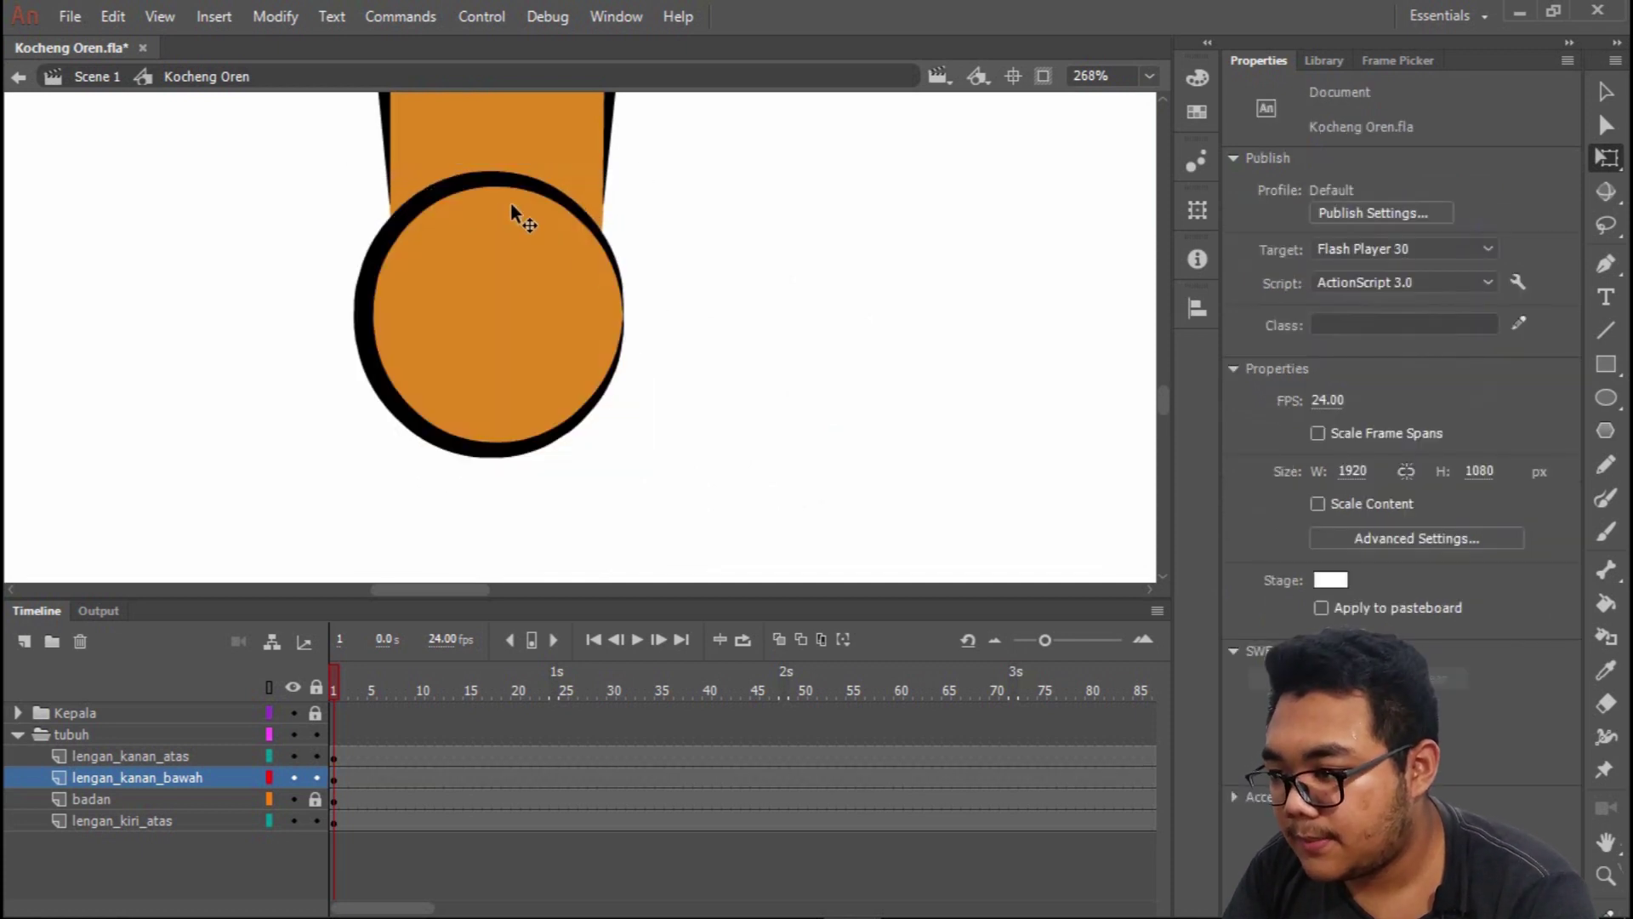
pyautogui.click(490, 183)
pyautogui.press('Delete')
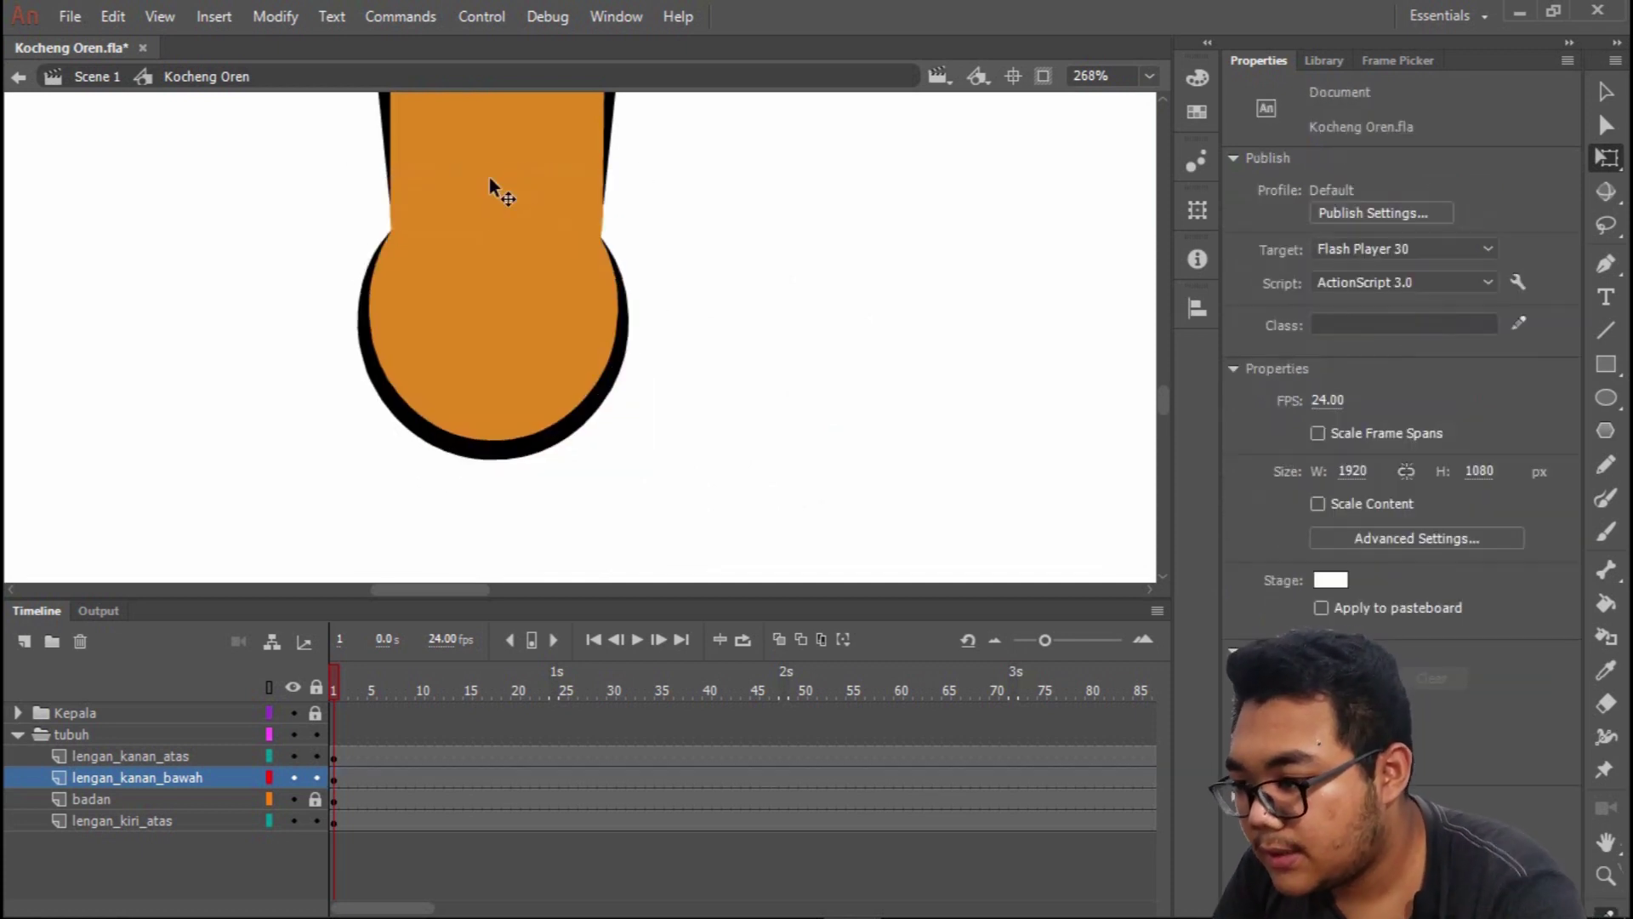
# Reshape the hand's side and bottom curves into a slightly squared paw, raising the right point where it meets the wrist.
pyautogui.moveTo(620, 375); pyautogui.dragTo(613, 392)
pyautogui.moveTo(376, 339); pyautogui.dragTo(380, 345)
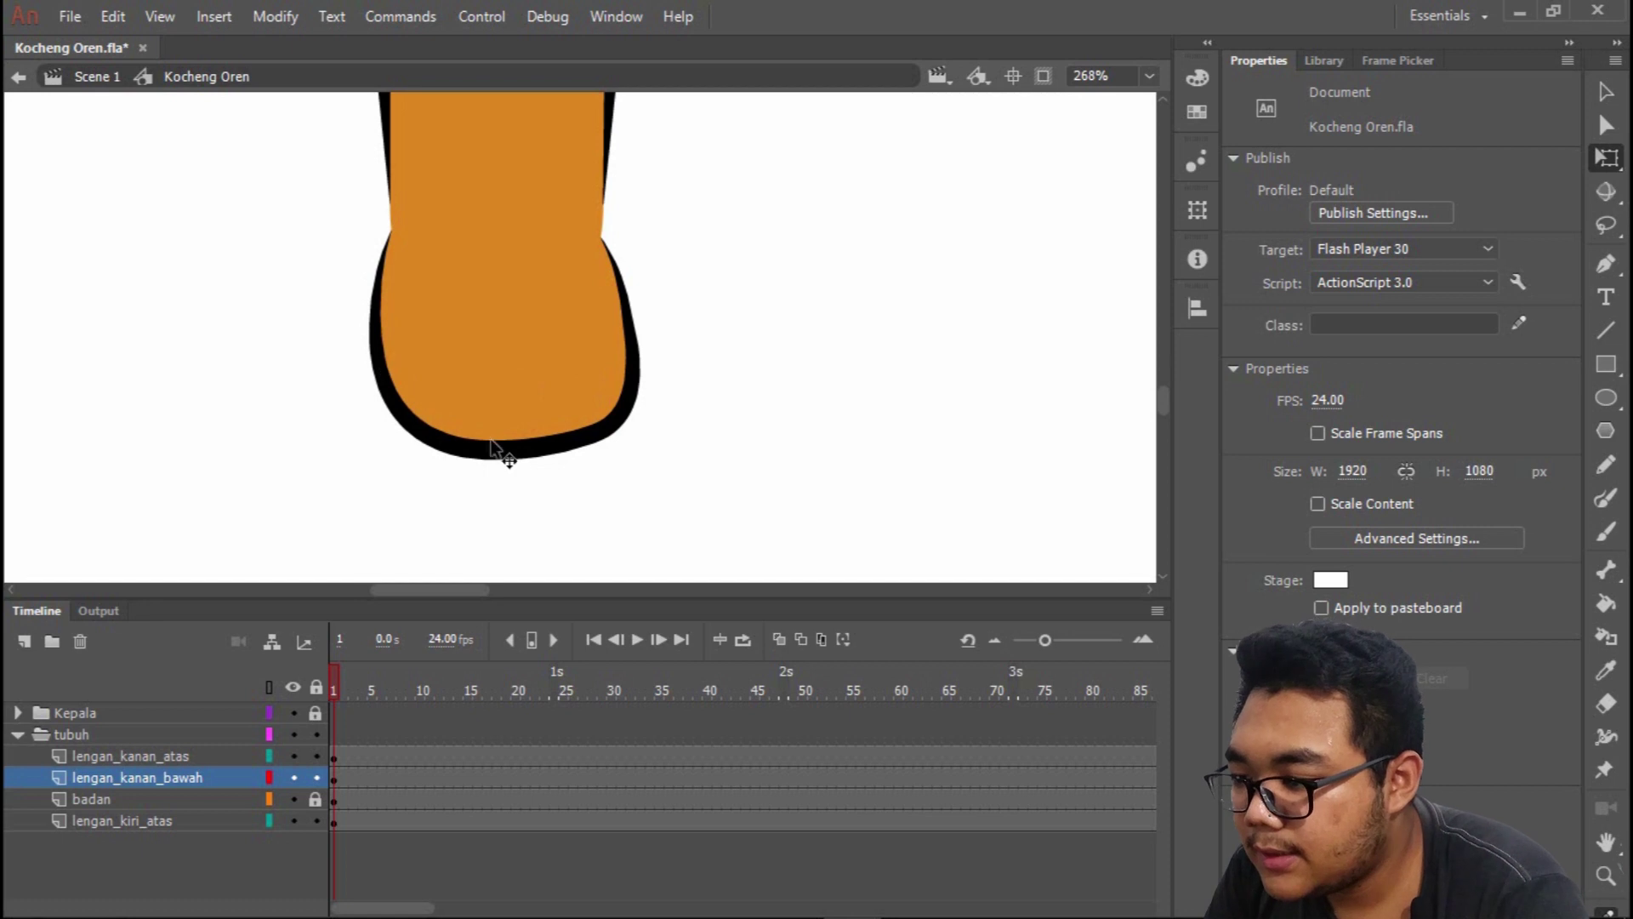
pyautogui.moveTo(573, 445); pyautogui.dragTo(598, 460)
pyautogui.moveTo(640, 309); pyautogui.dragTo(643, 332)
pyautogui.moveTo(602, 244); pyautogui.dragTo(602, 225)
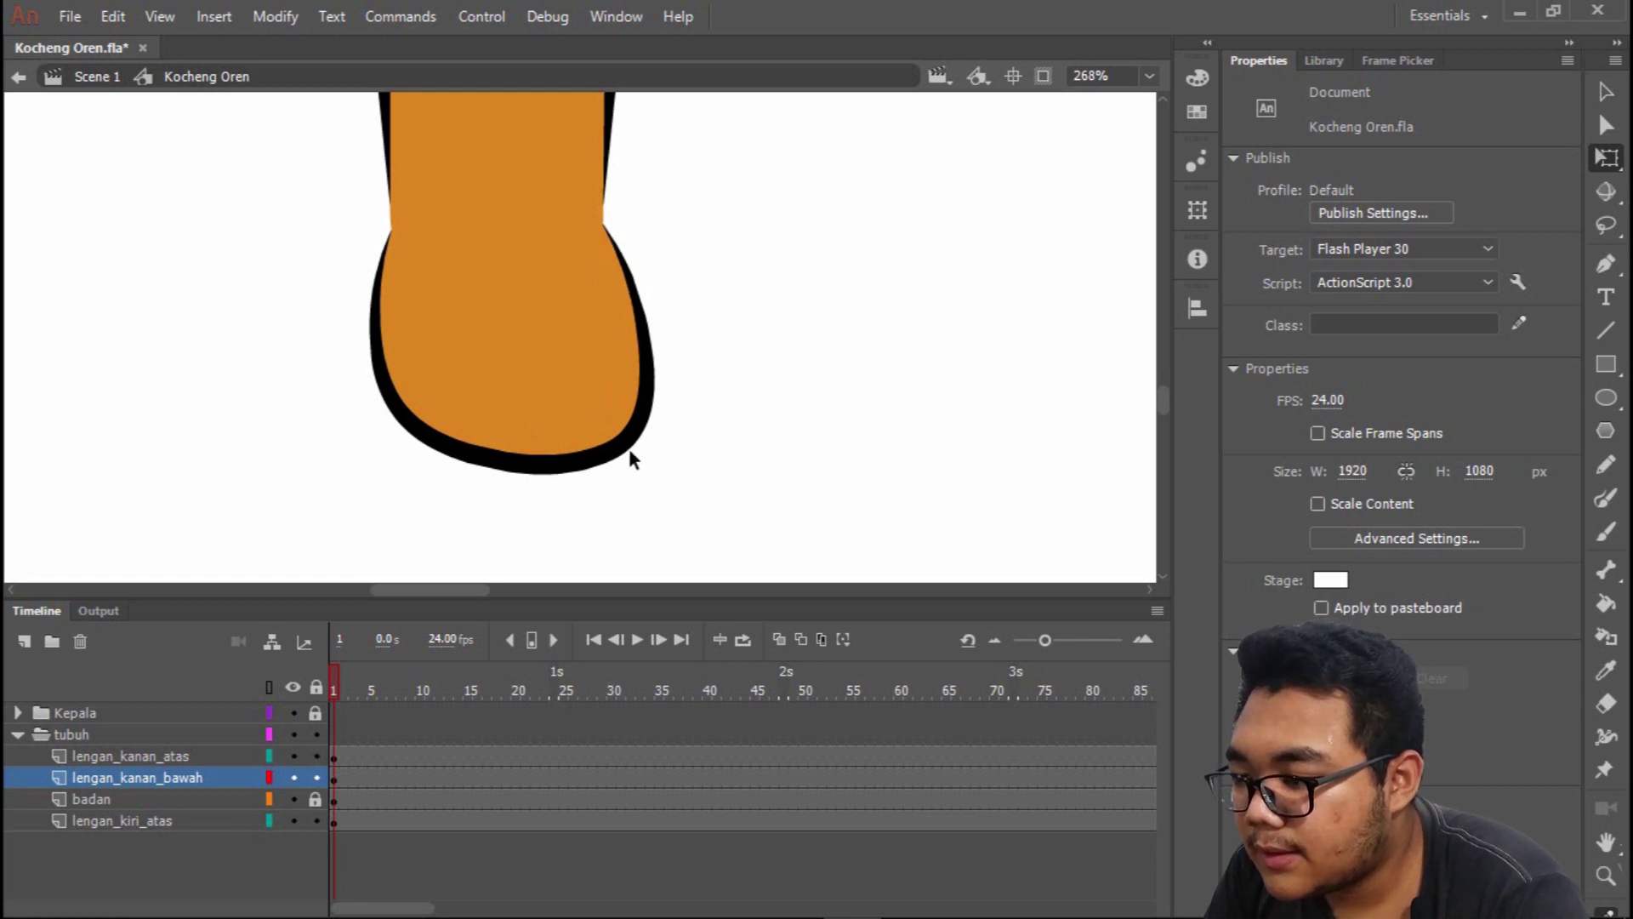
pyautogui.moveTo(627, 444); pyautogui.dragTo(627, 456)
pyautogui.moveTo(485, 462); pyautogui.dragTo(472, 473)
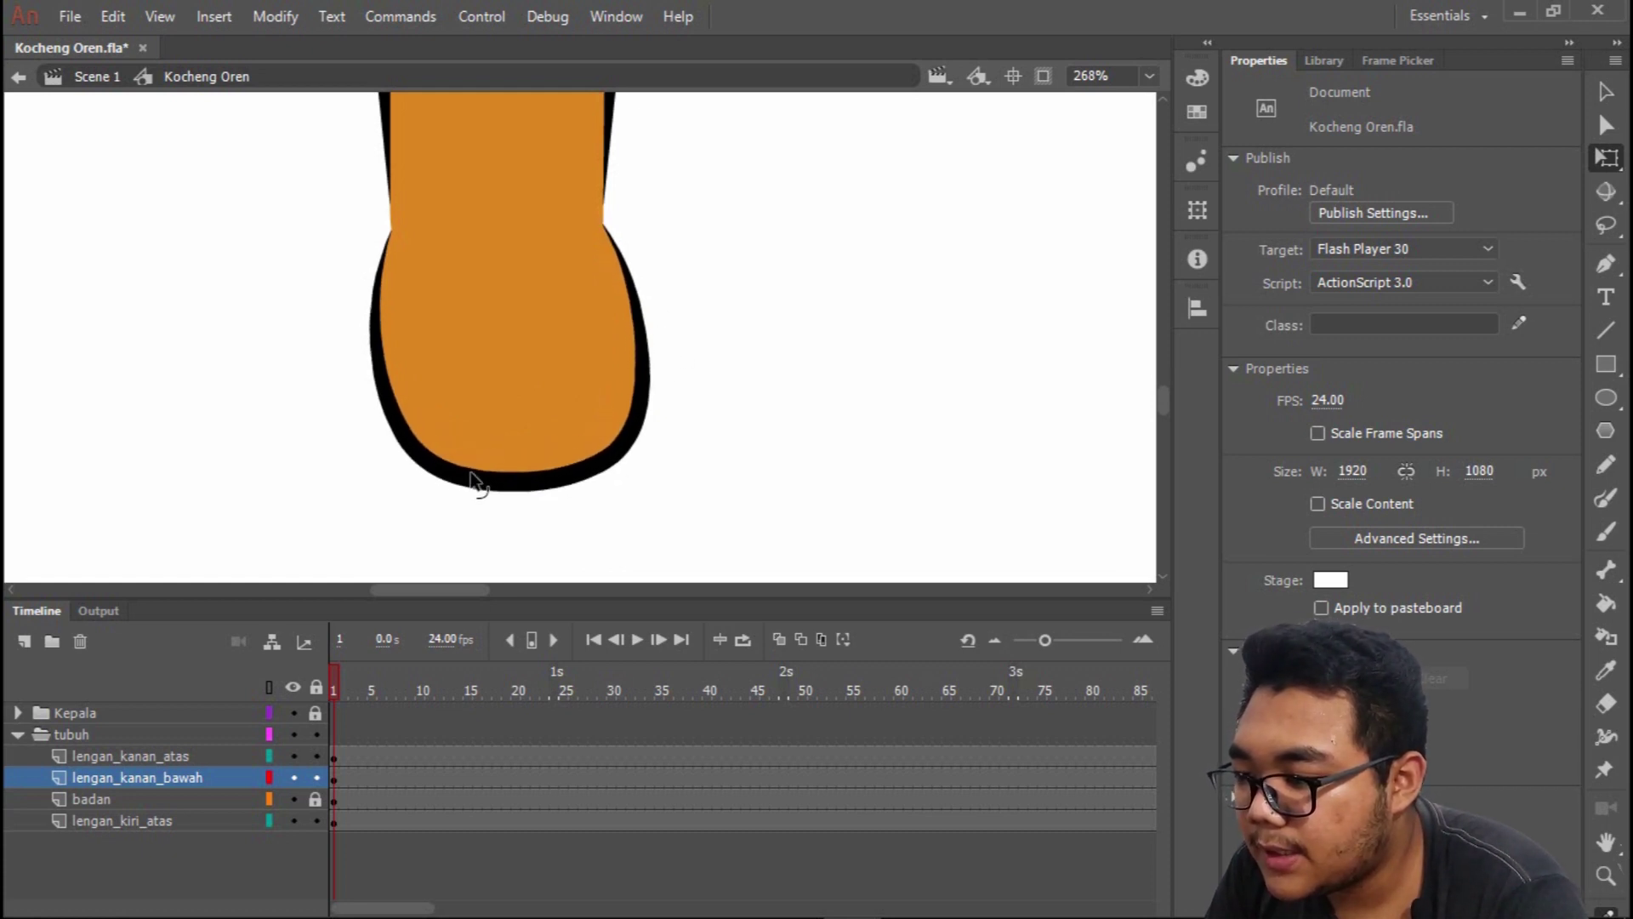
# Select everything on the lengan_kanan_bawah layer and move the forearm with its hand beneath the right sleeve.
pyautogui.scroll(-6, 591, 281)
pyautogui.scroll(2, 624, 255)
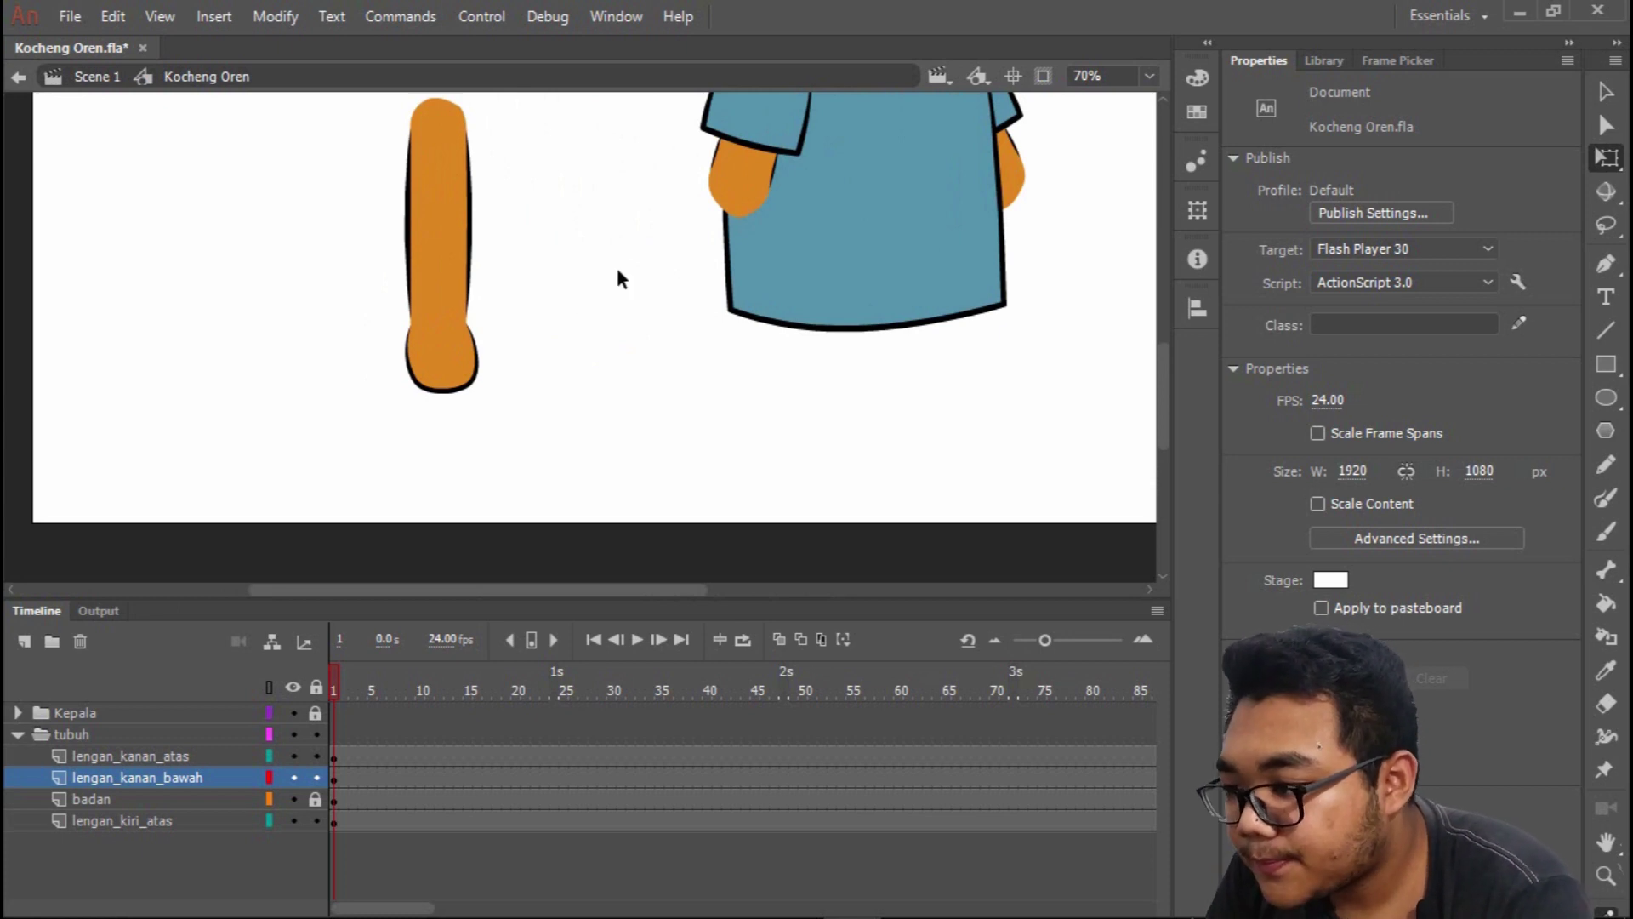
pyautogui.moveTo(614, 266); pyautogui.dragTo(586, 299)
pyautogui.click(142, 784)
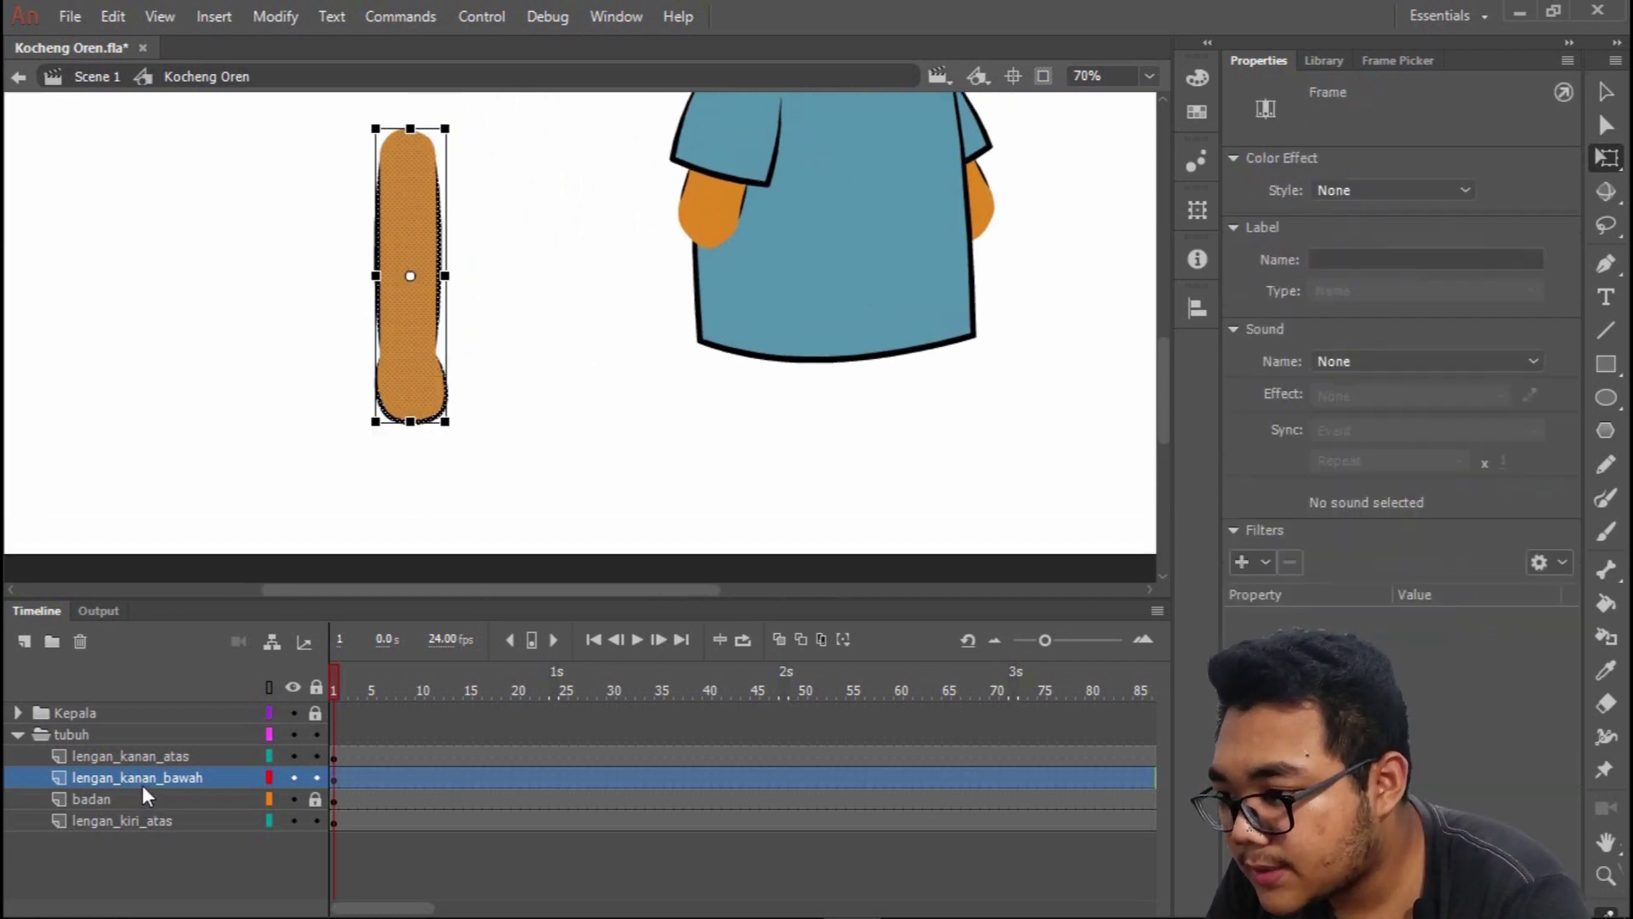
pyautogui.moveTo(401, 333); pyautogui.dragTo(696, 385)
pyautogui.scroll(-3, 696, 384)
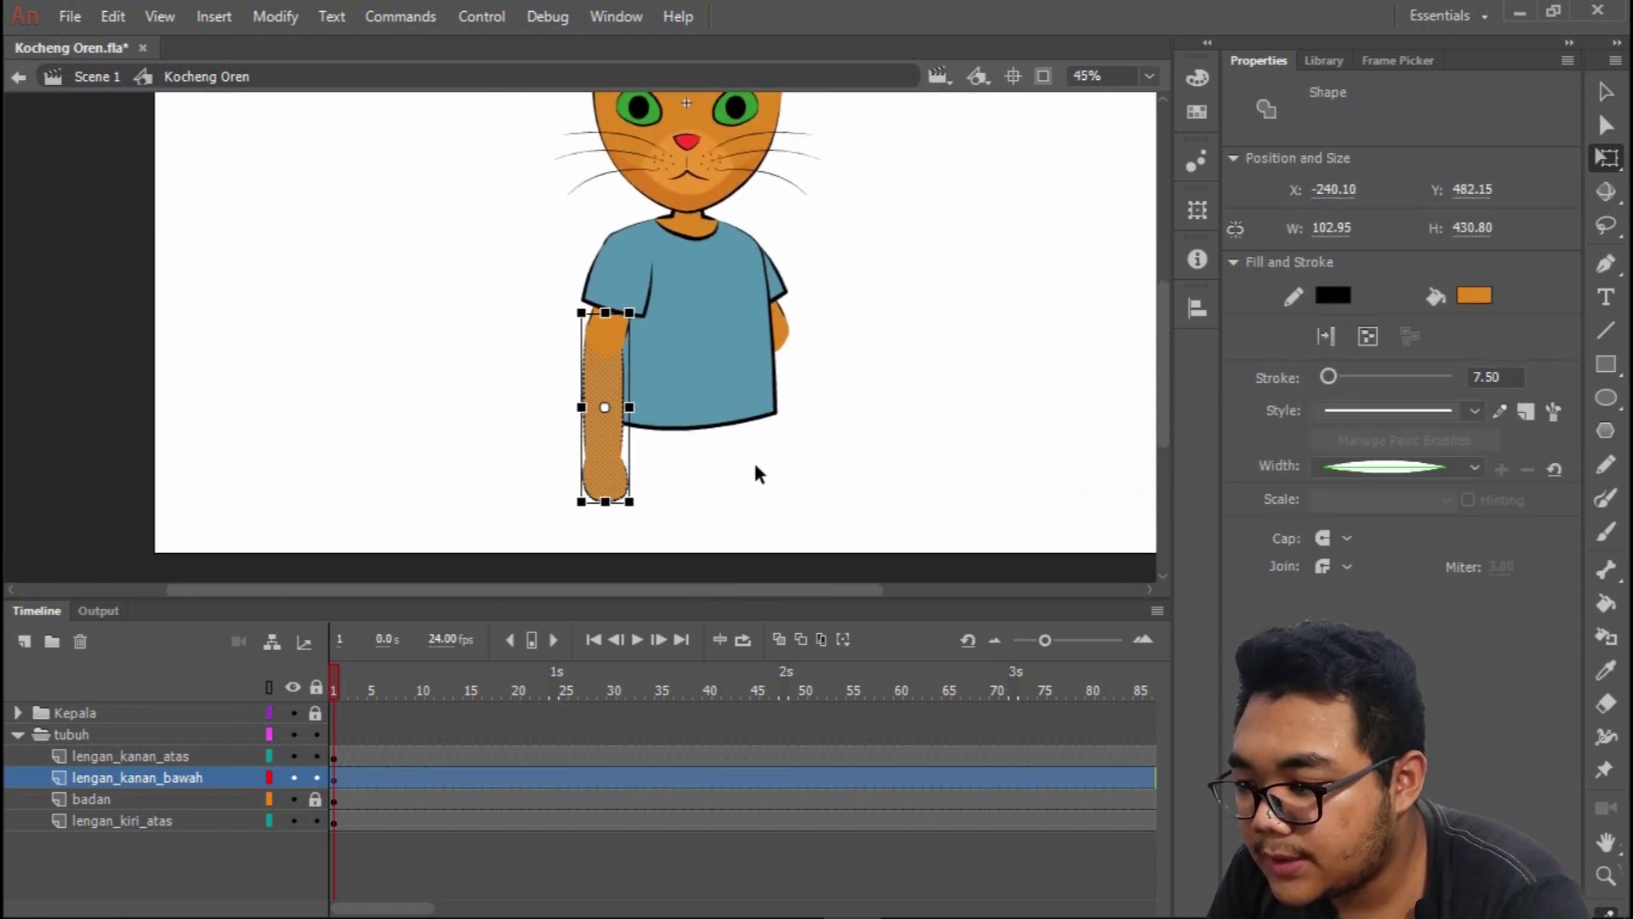
pyautogui.click(798, 541)
# Rotate the upper right arm slightly toward the body and shift the forearm to line up with it.
pyautogui.scroll(2, 685, 438)
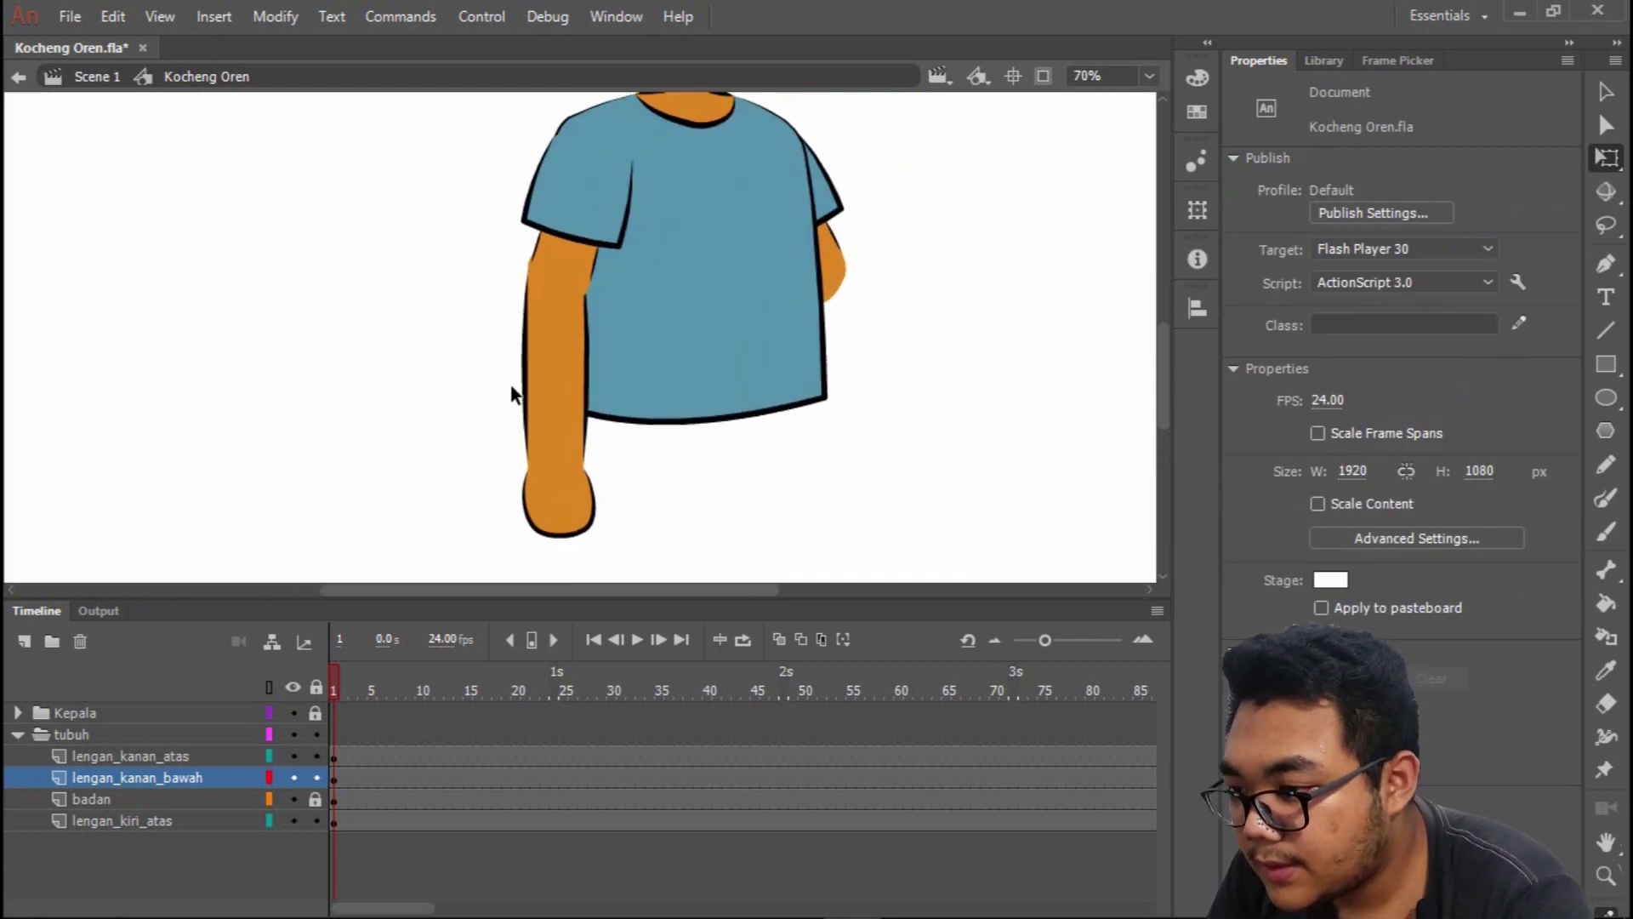
pyautogui.click(592, 212)
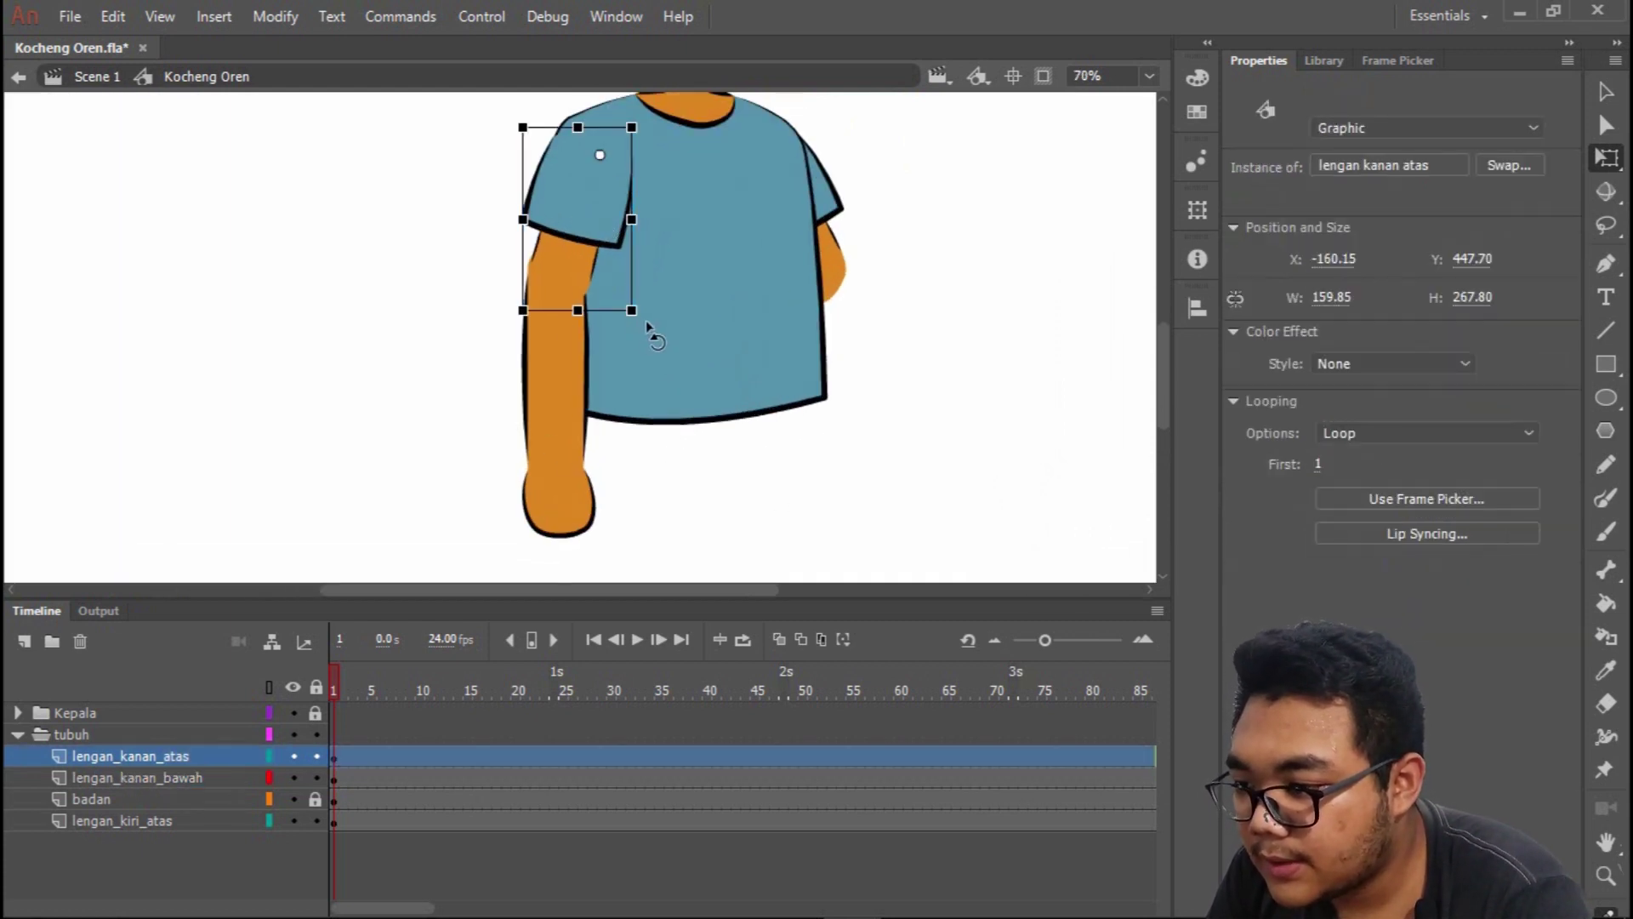
pyautogui.moveTo(637, 321); pyautogui.dragTo(672, 308)
pyautogui.moveTo(666, 315); pyautogui.dragTo(667, 327)
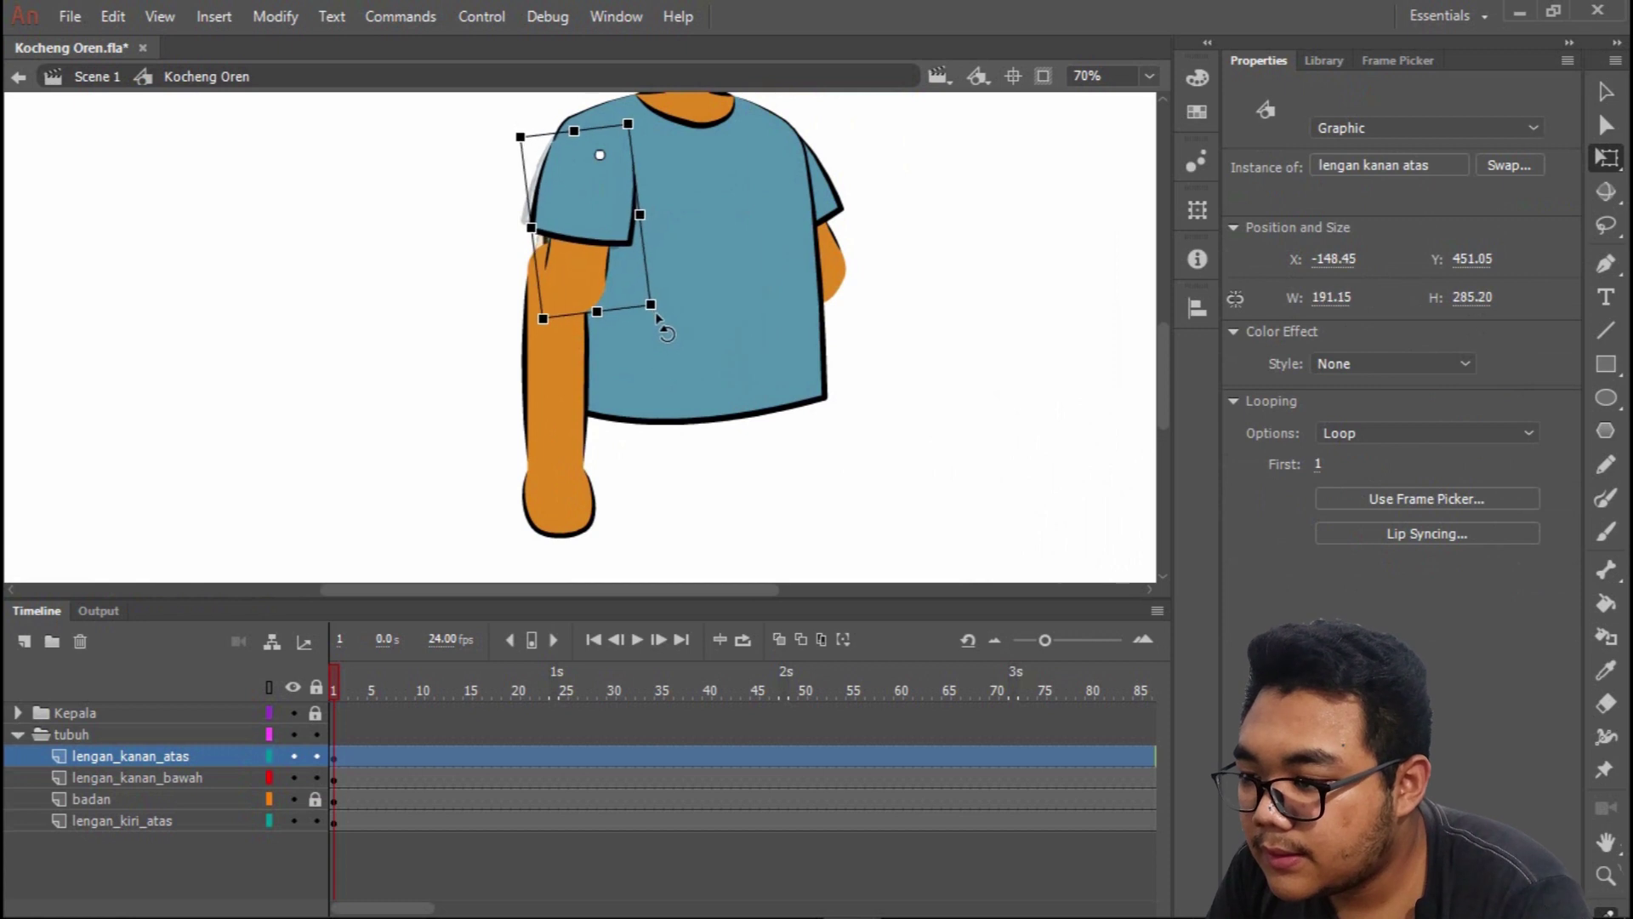
pyautogui.click(543, 405)
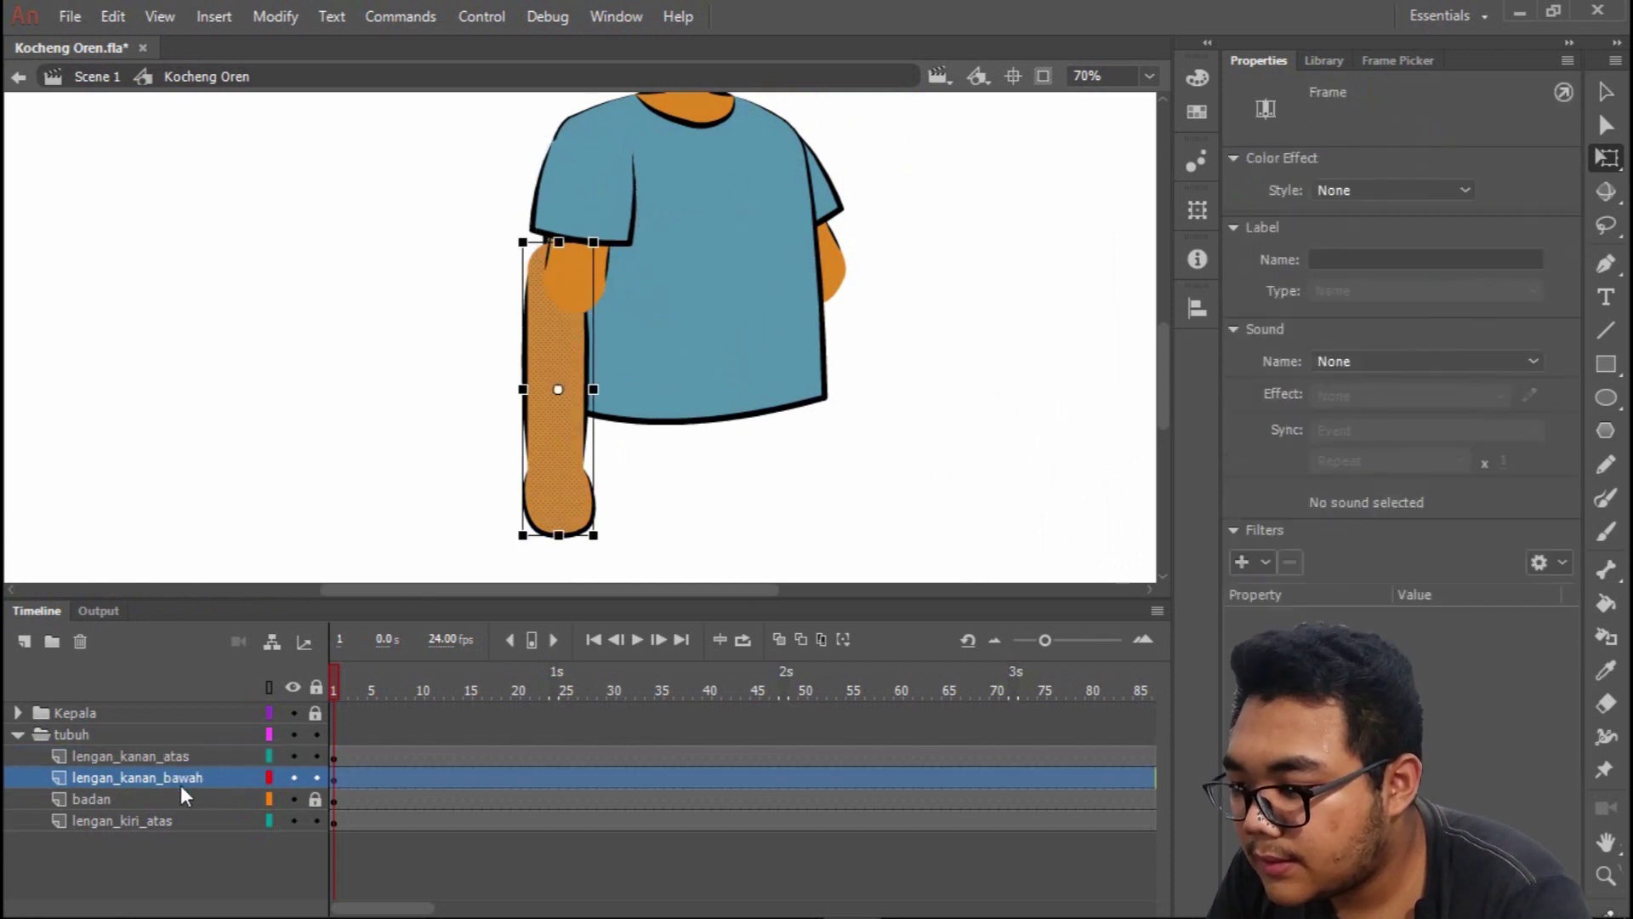
pyautogui.doubleClick(554, 482)
pyautogui.moveTo(550, 453); pyautogui.dragTo(571, 472)
# Convert the forearm shape to a Graphic symbol named "lengan kanan bawah".
pyautogui.rightClick(573, 473)
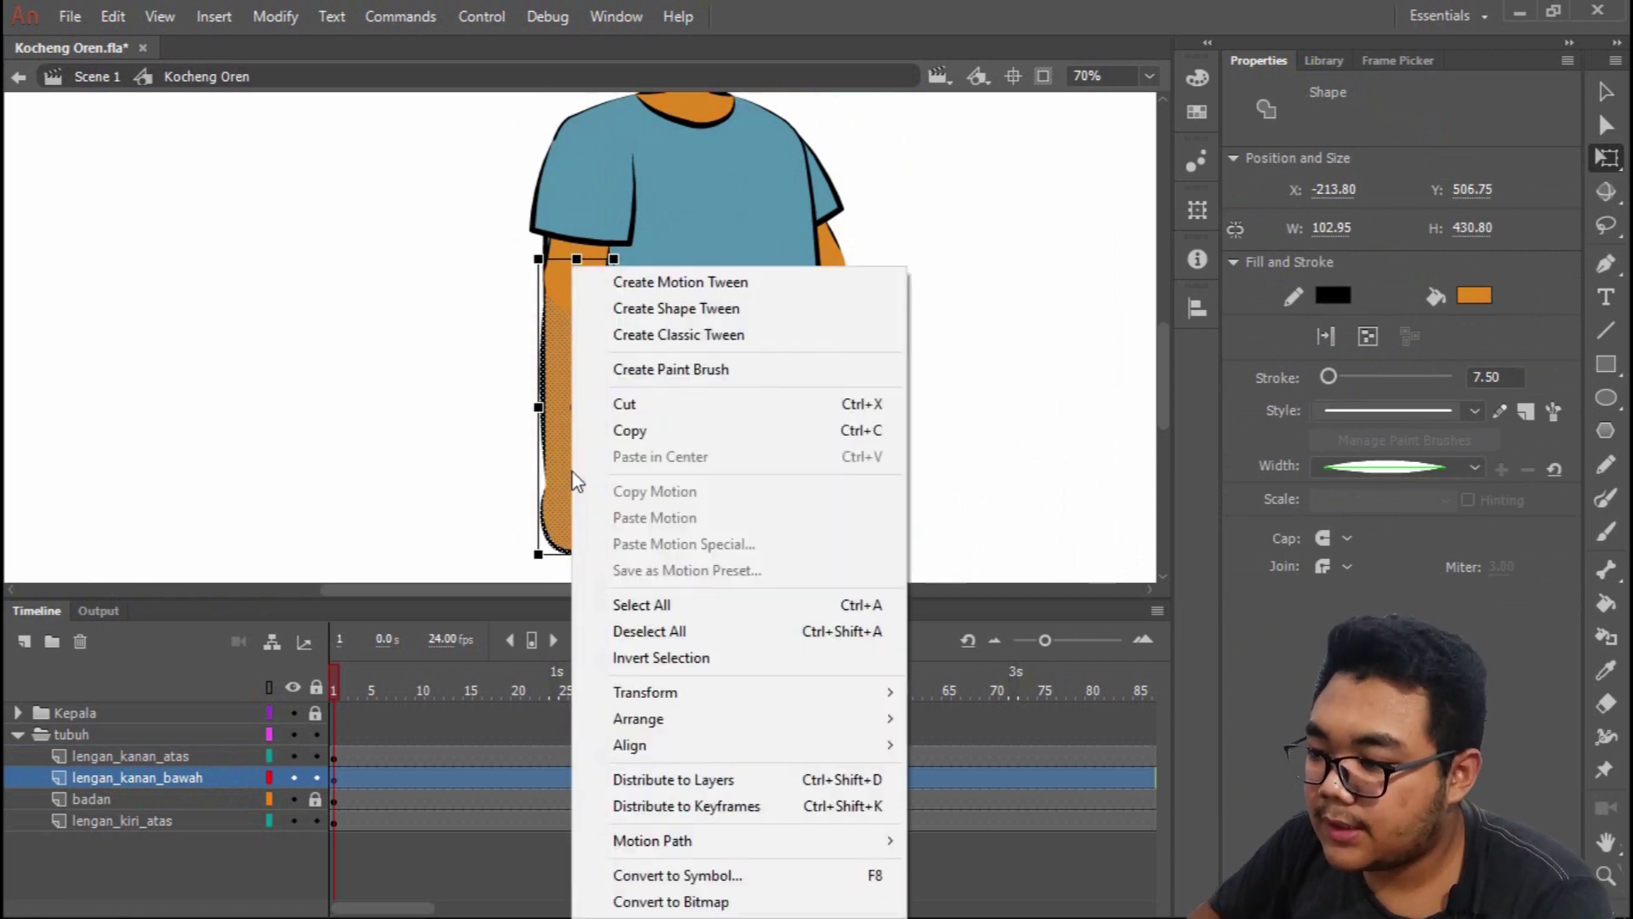
pyautogui.click(722, 876)
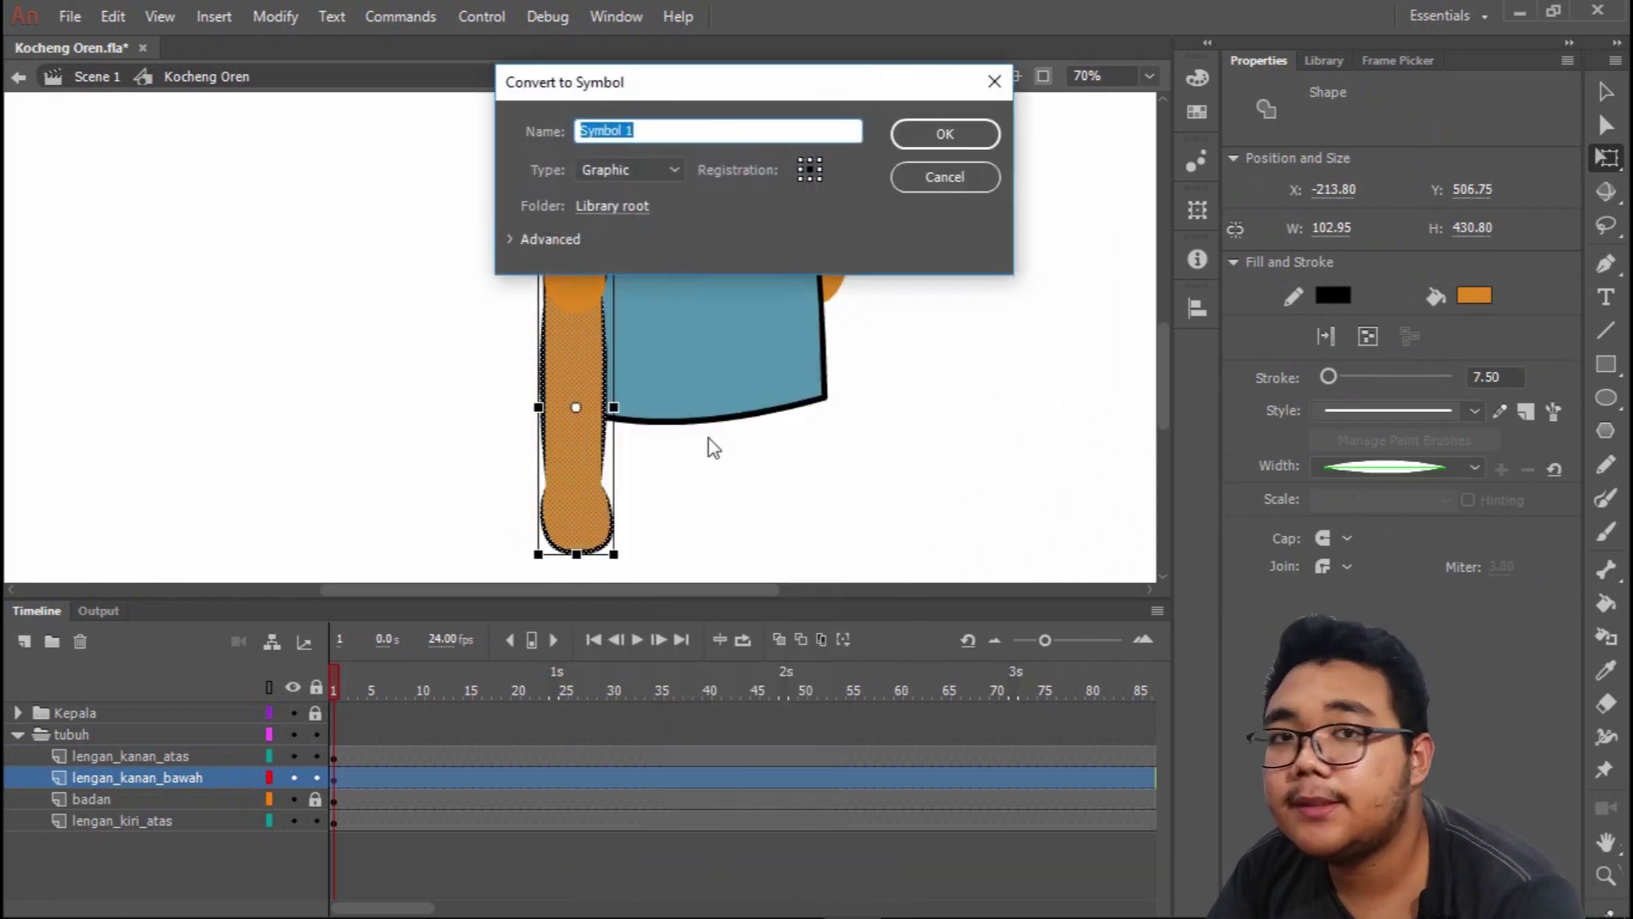
pyautogui.write('lengan kanan bawah')
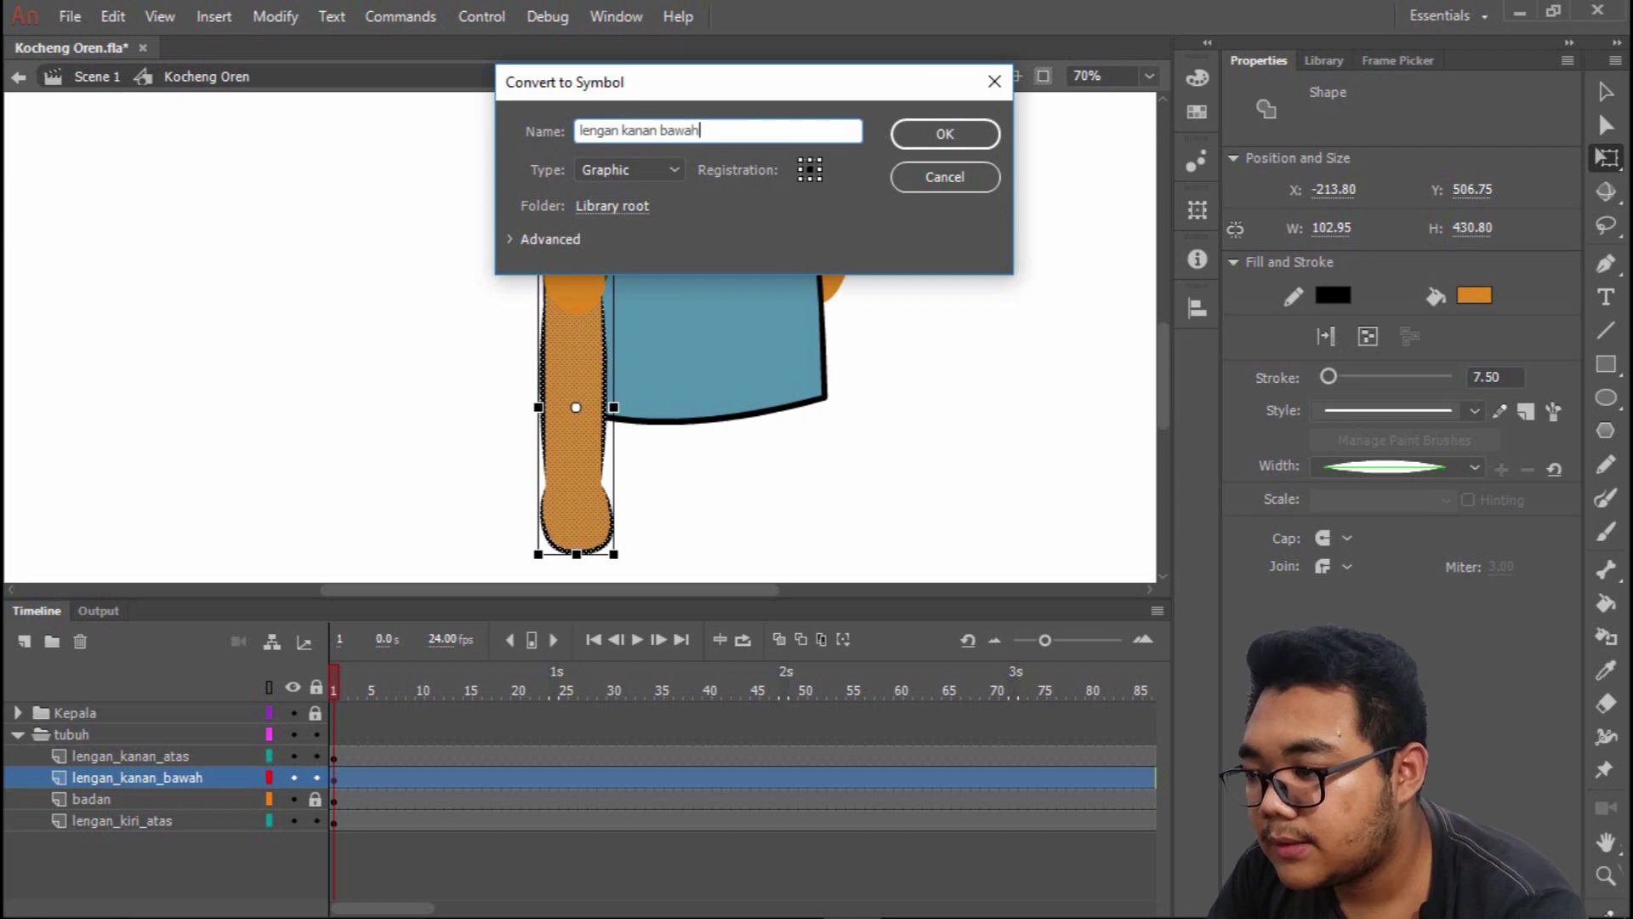
pyautogui.press('Return')
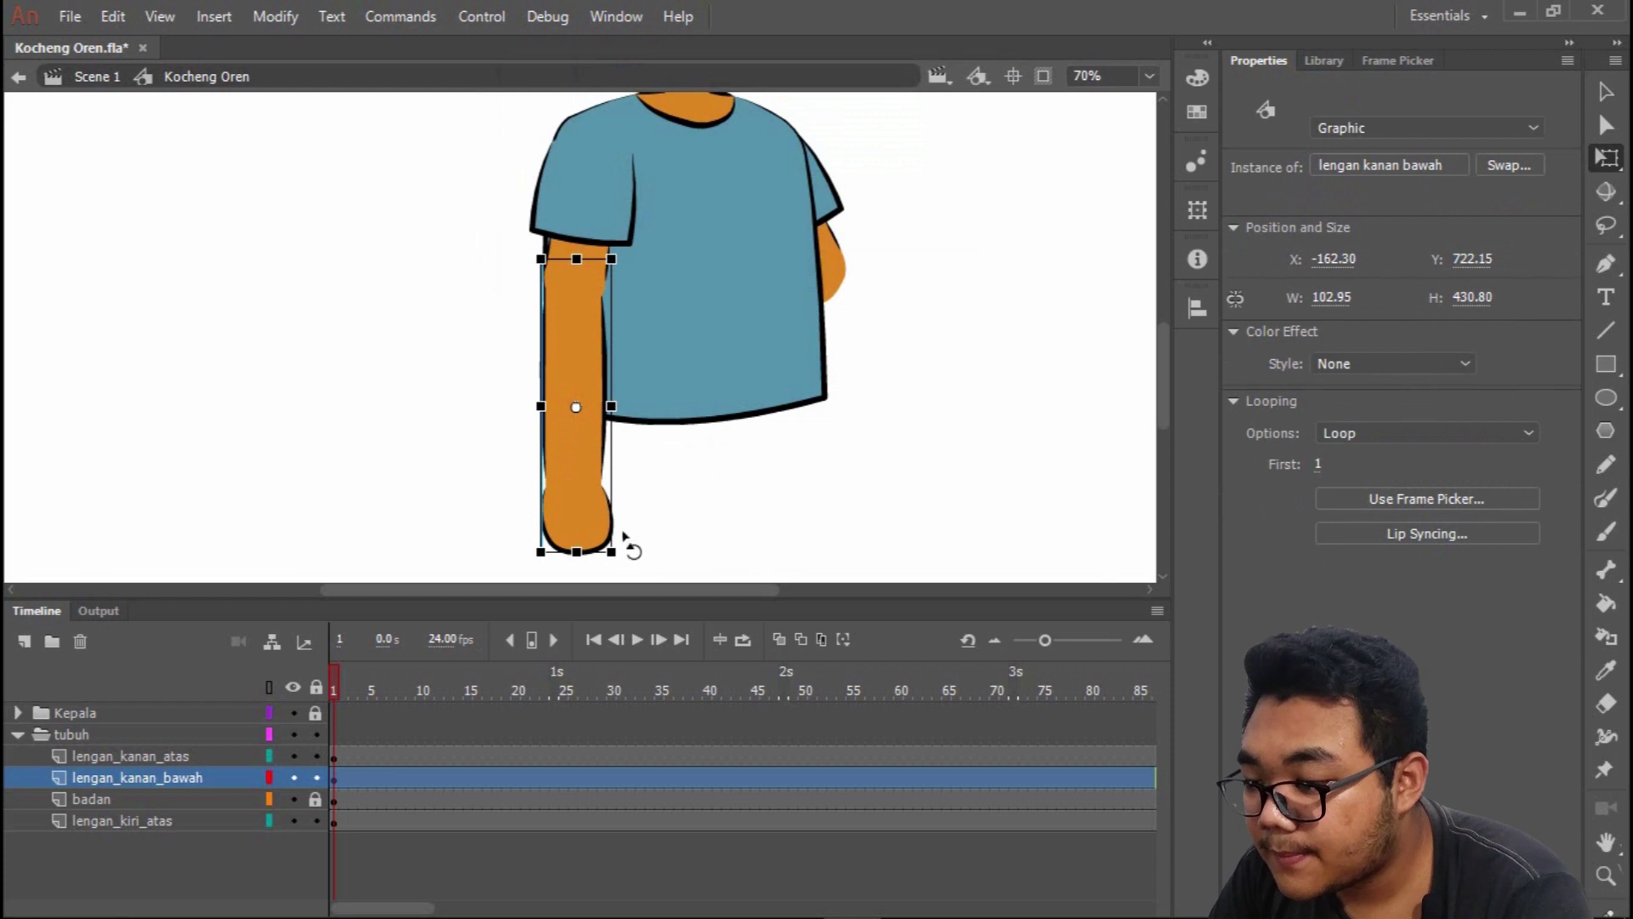
# Move the forearm's pivot point up to the elbow, tilt the forearm outward and fit its upper end under the sleeve.
pyautogui.moveTo(575, 407); pyautogui.dragTo(576, 282)
pyautogui.moveTo(623, 553); pyautogui.dragTo(595, 557)
pyautogui.scroll(3, 600, 298)
pyautogui.moveTo(555, 376); pyautogui.dragTo(565, 342)
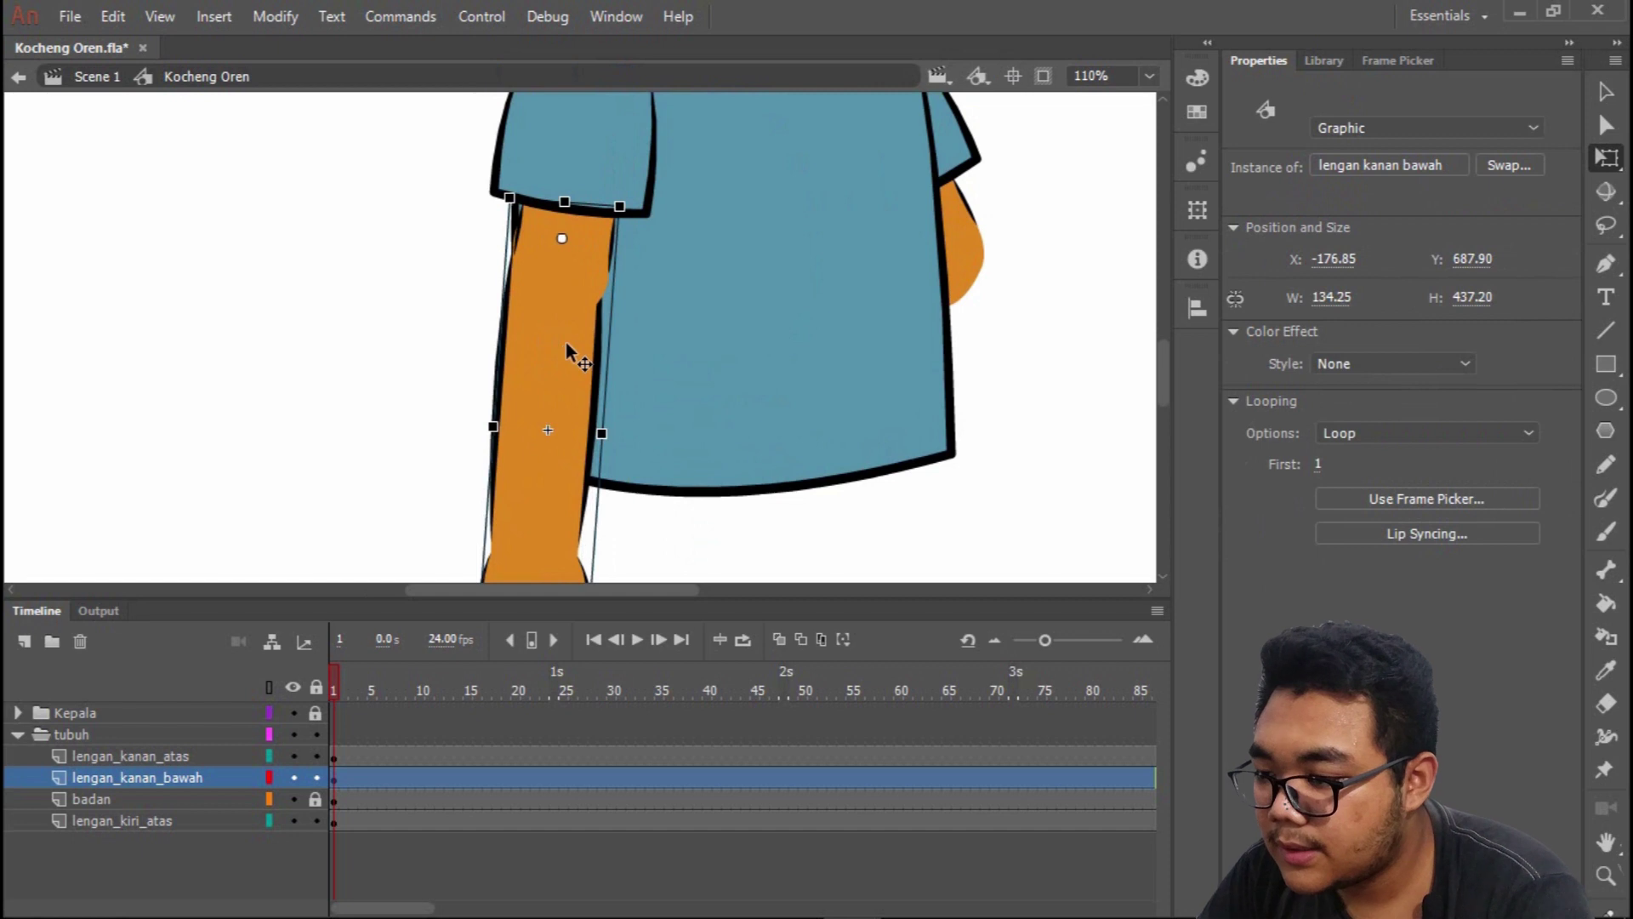
pyautogui.moveTo(605, 436); pyautogui.dragTo(611, 449)
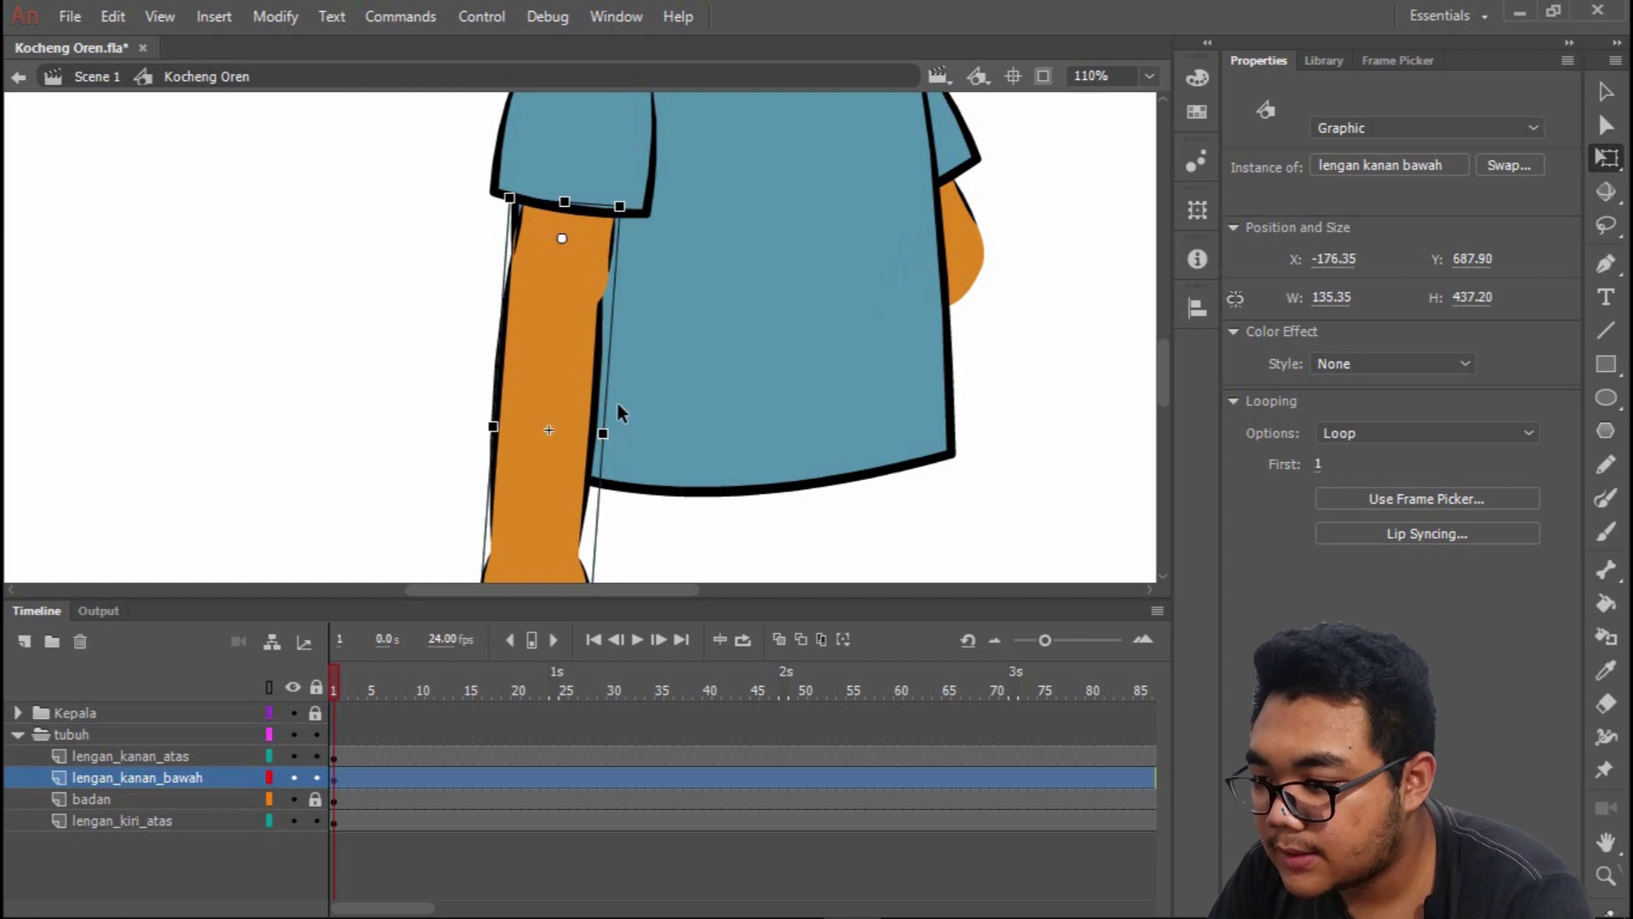
# Rotate the right forearm about the elbow so that the hand swings inward toward the body.
pyautogui.scroll(-3, 618, 403)
pyautogui.click(663, 497)
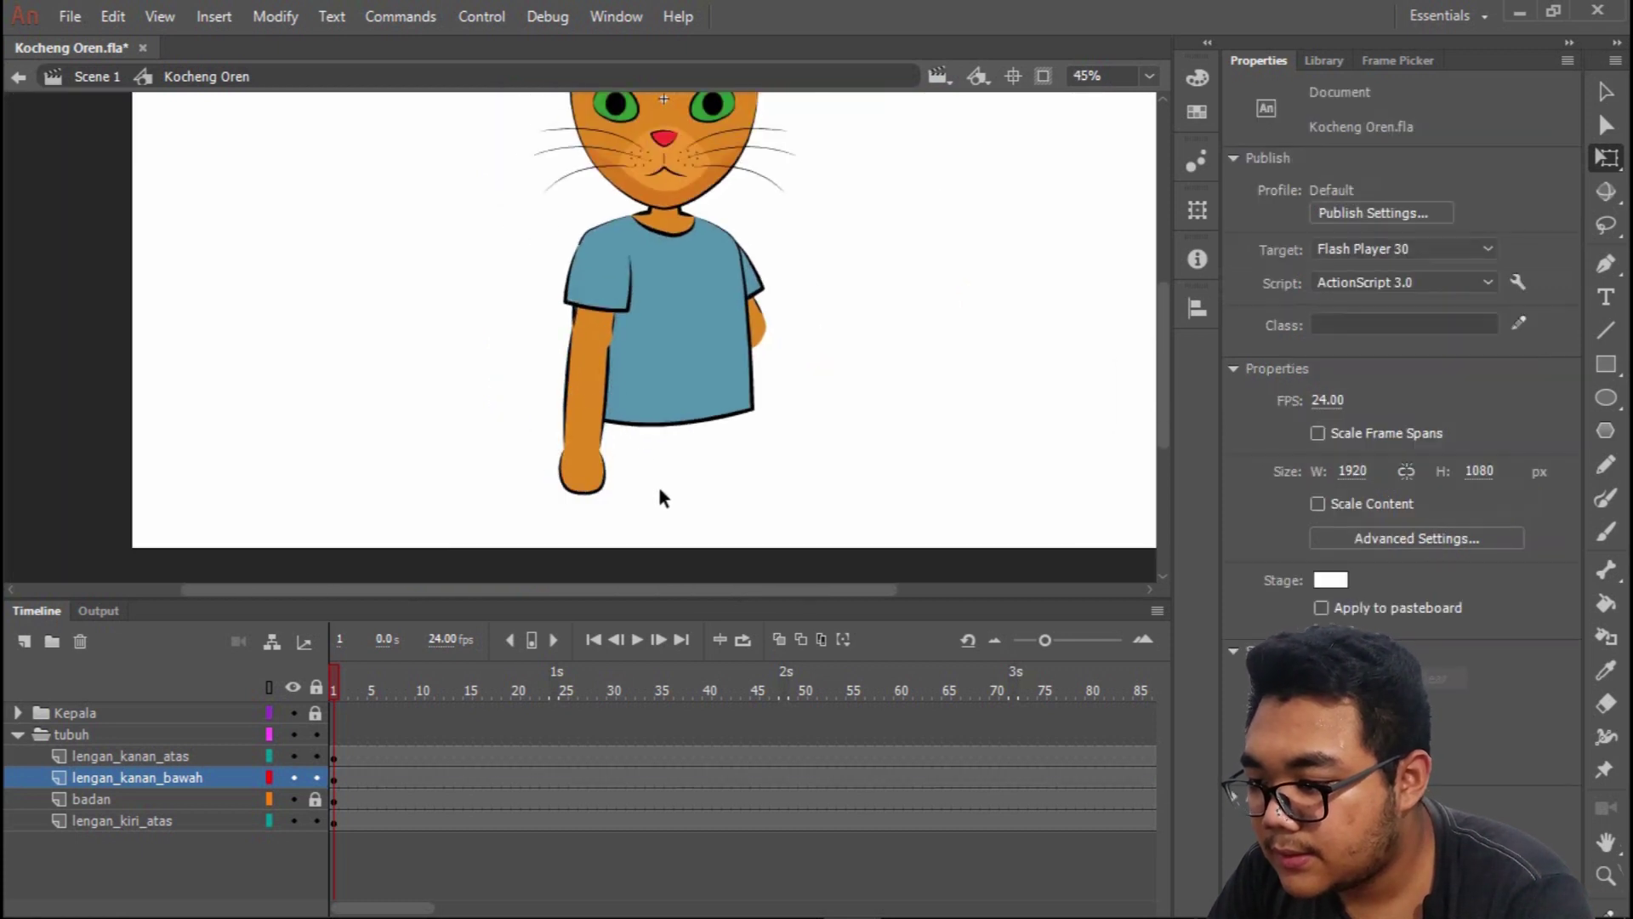
pyautogui.click(594, 435)
pyautogui.click(729, 462)
pyautogui.click(609, 468)
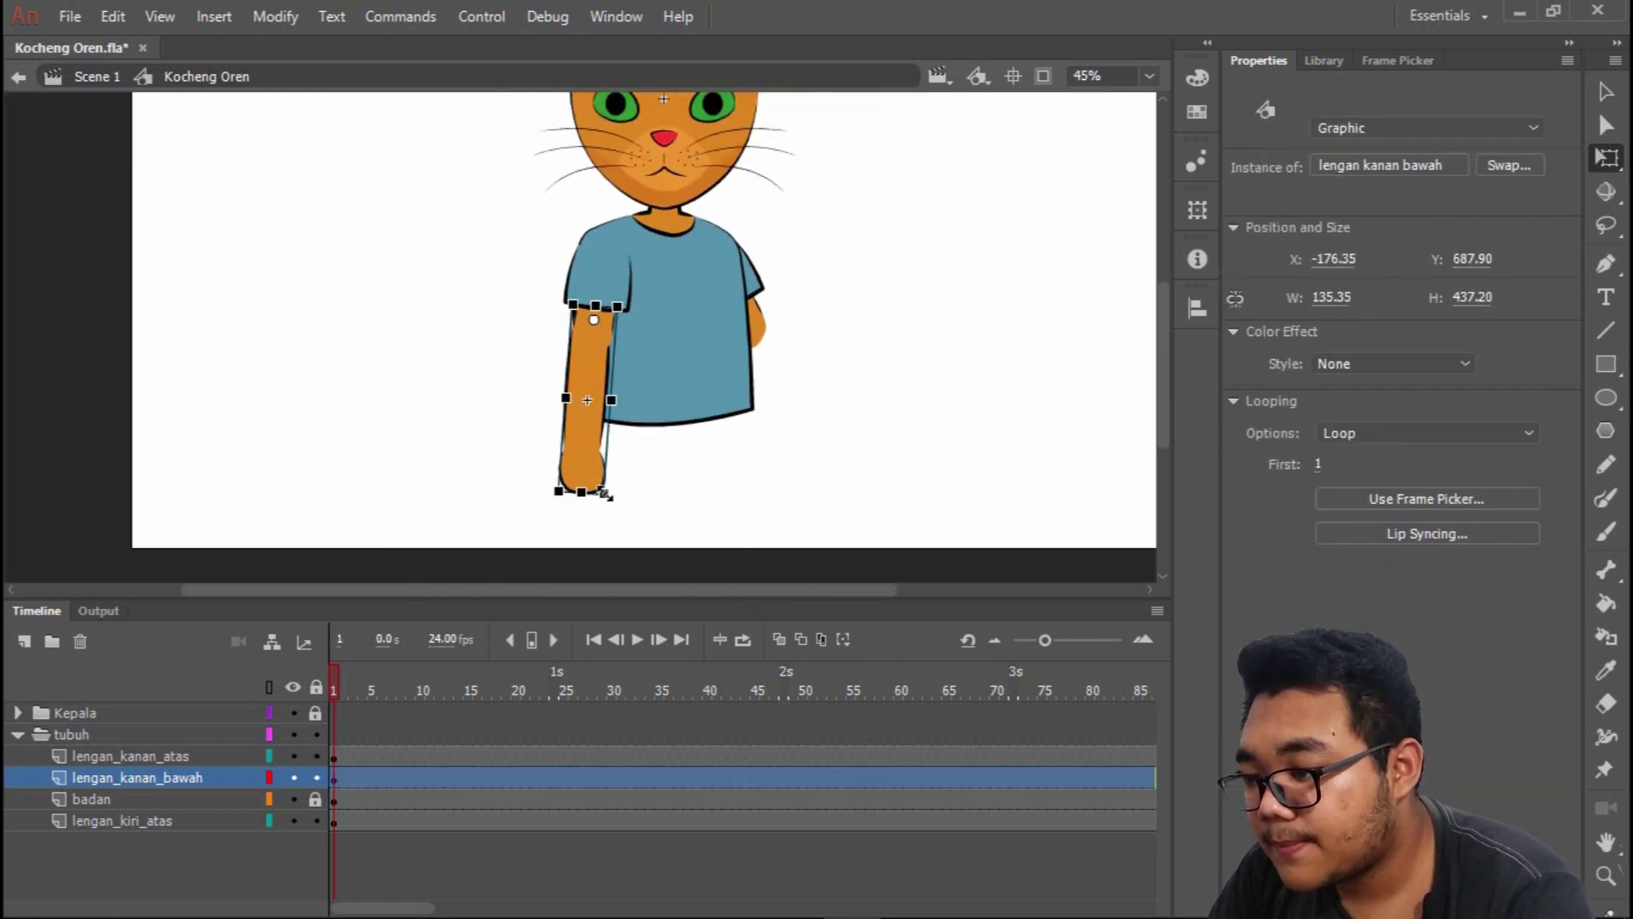
pyautogui.moveTo(616, 514)
pyautogui.mouseDown()
pyautogui.moveTo(653, 511)
pyautogui.moveTo(635, 505)
pyautogui.mouseUp()
pyautogui.click(733, 489)
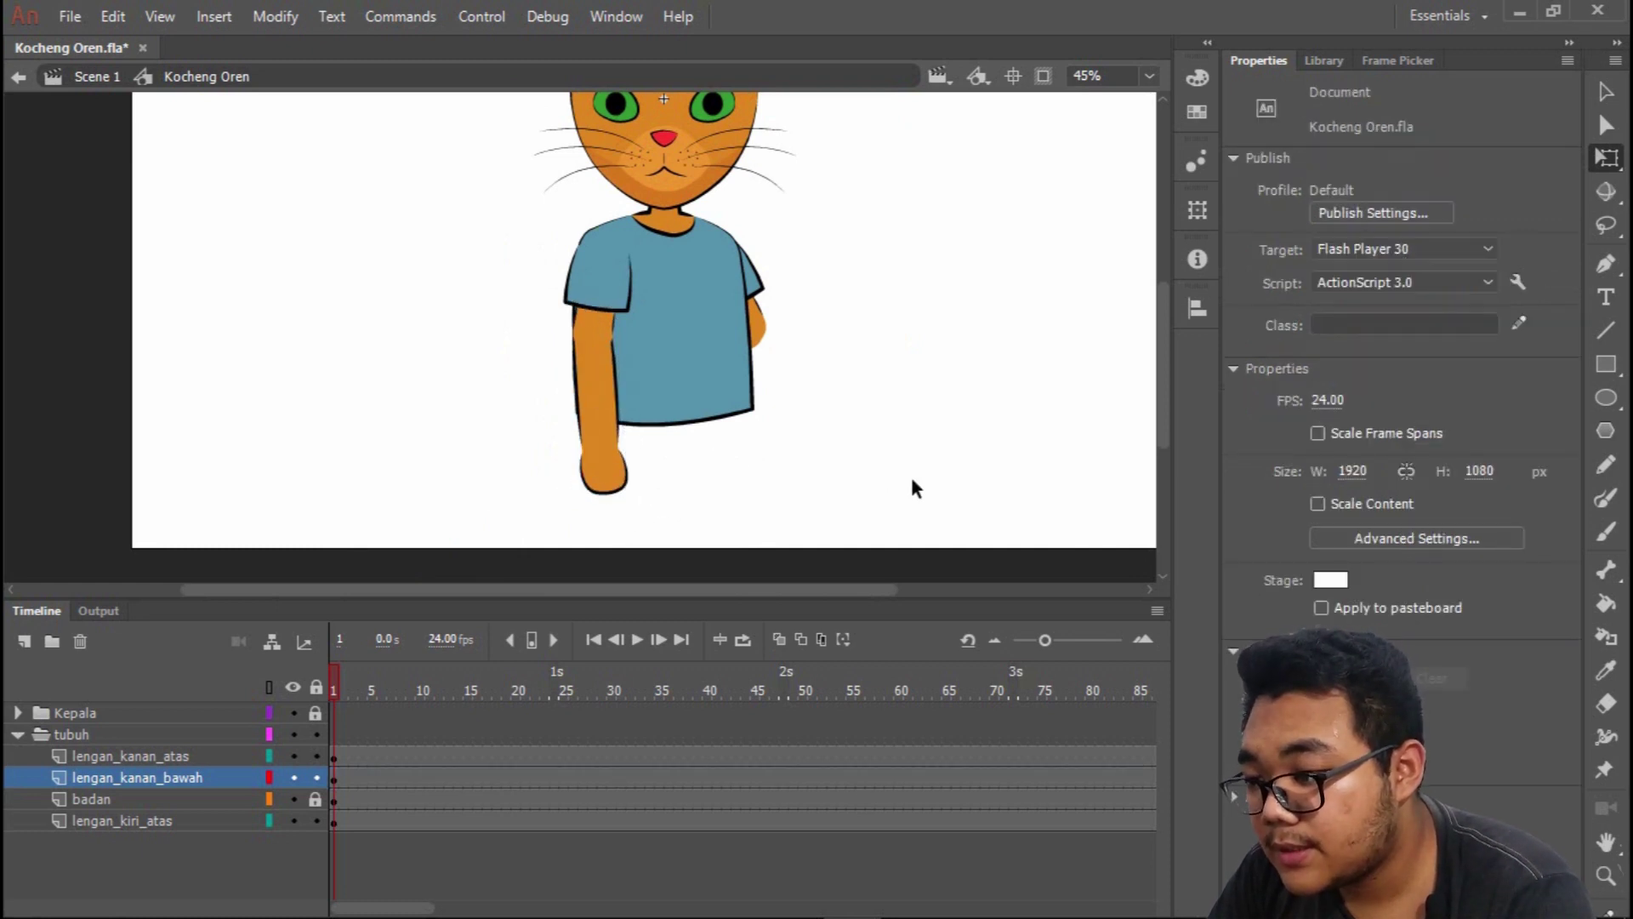
# Duplicate the lengan_kanan_bawah layer, placing the copy below lengan_kiri_atas, and lock the original layer.
pyautogui.scroll(1, 781, 441)
pyautogui.click(544, 451)
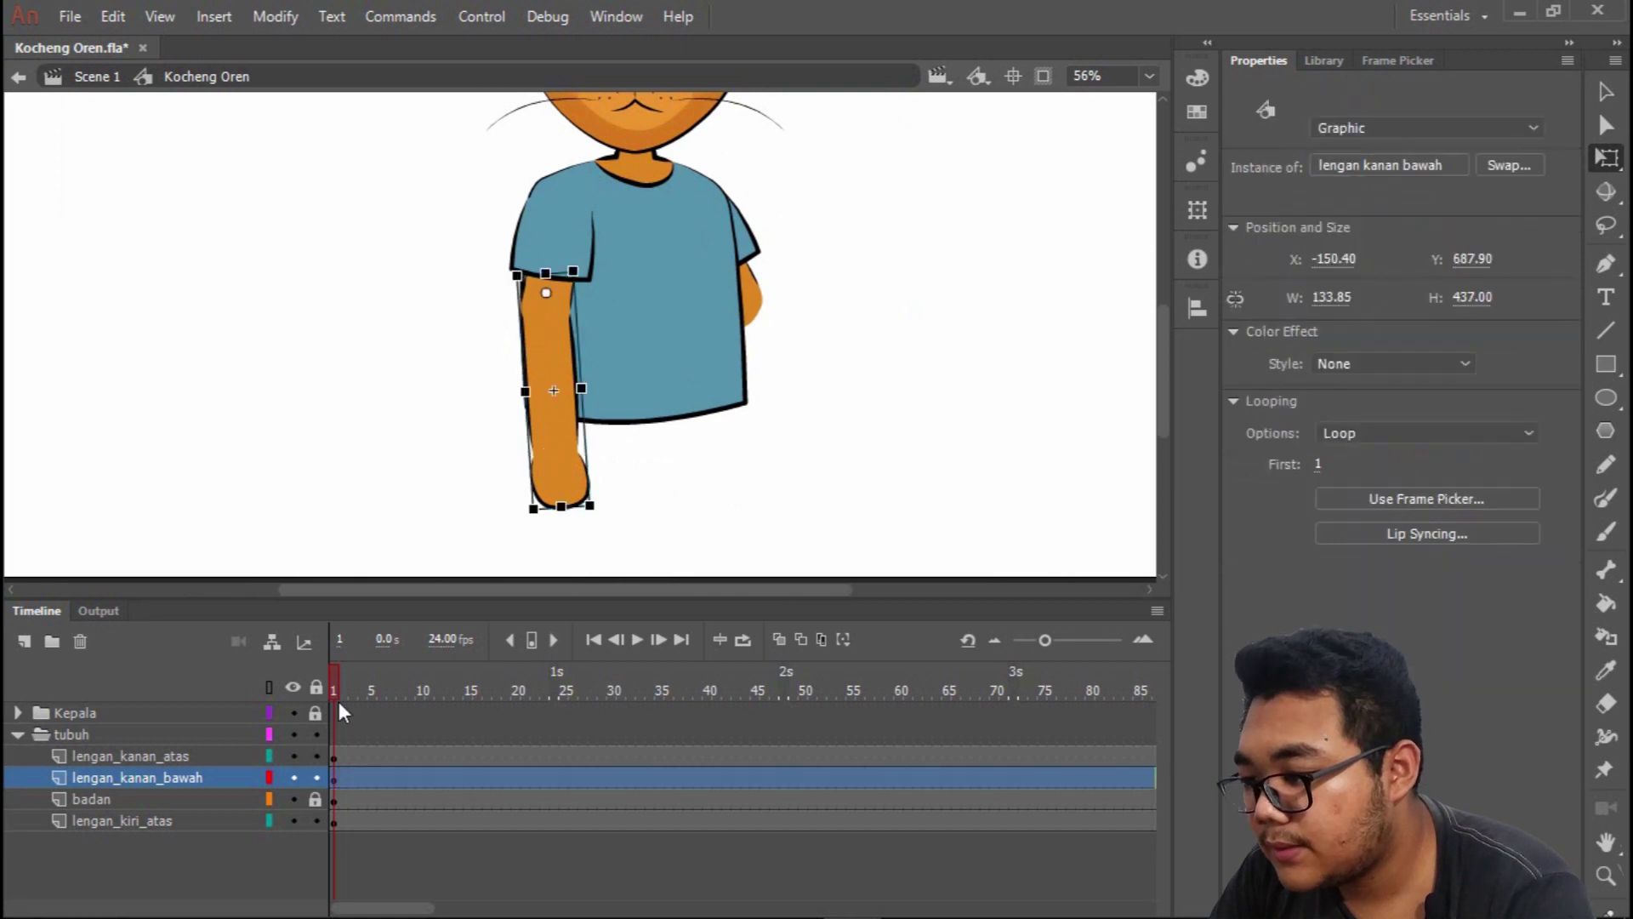
pyautogui.rightClick(191, 775)
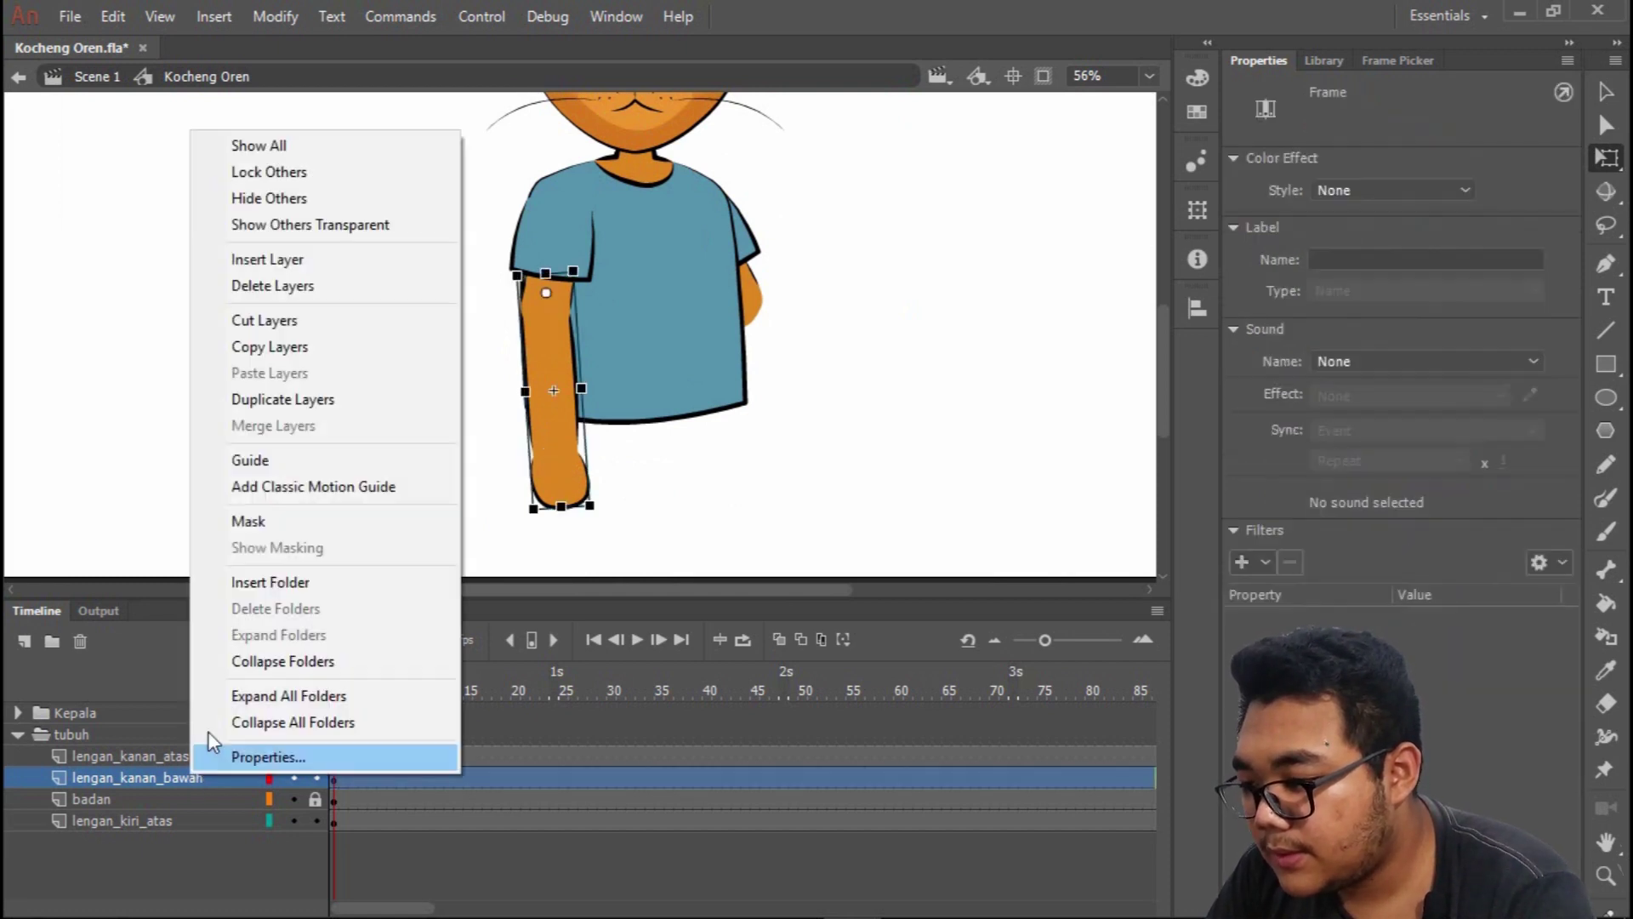
pyautogui.click(380, 402)
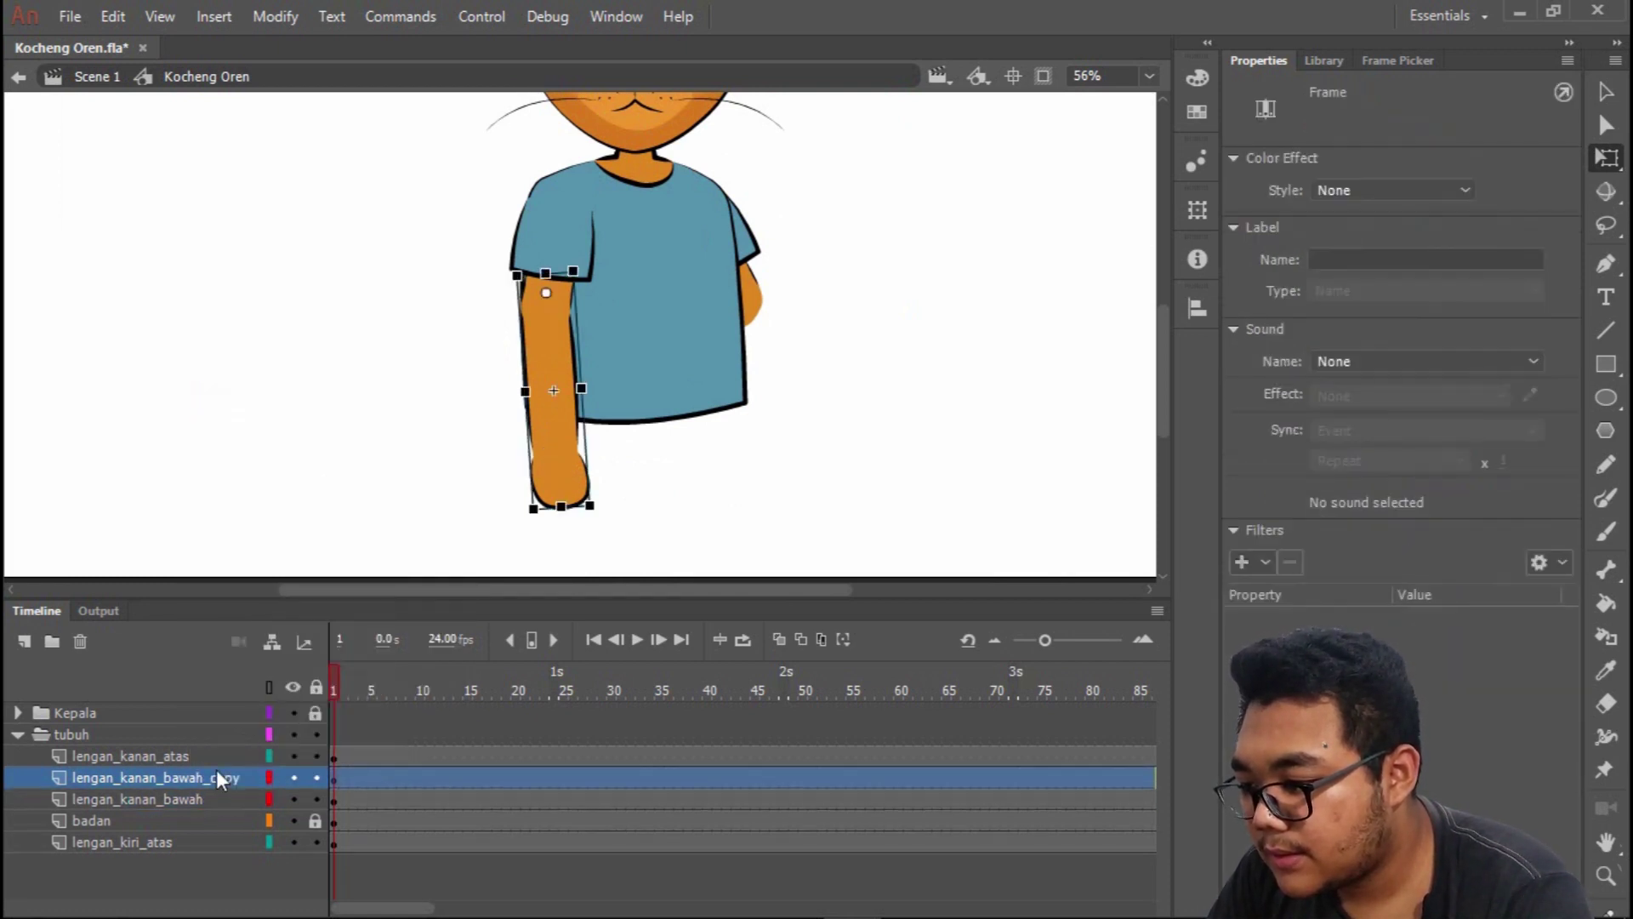
pyautogui.moveTo(208, 777); pyautogui.dragTo(121, 848)
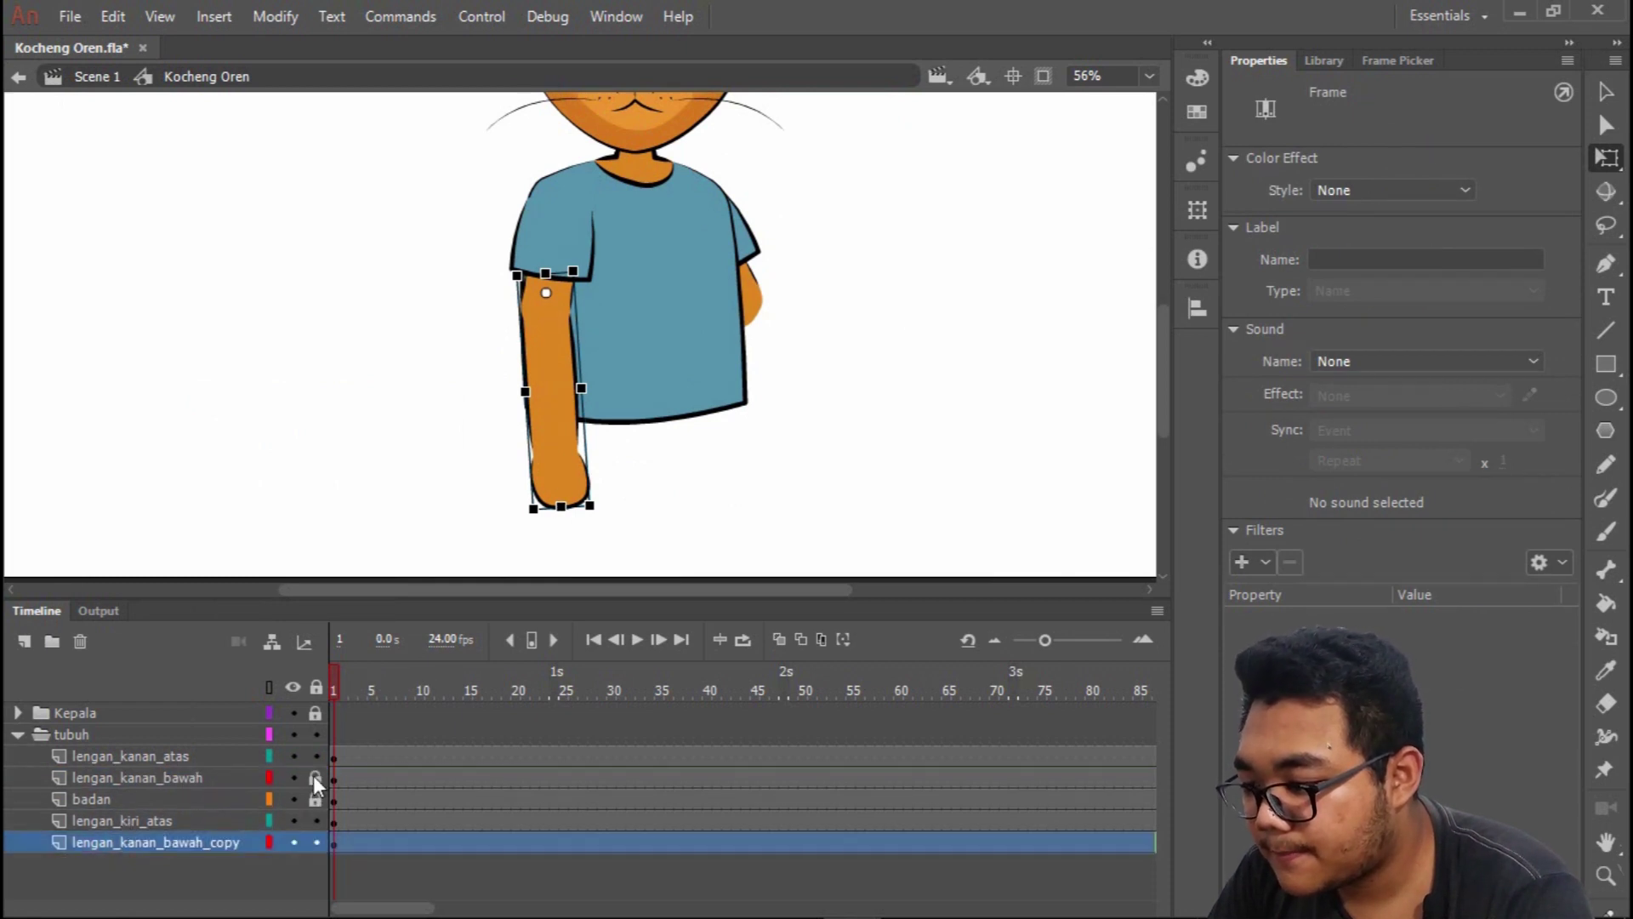
# Move the copied forearm beneath the left sleeve and convert it to a Graphic symbol named "lengan kiri bawah".
pyautogui.moveTo(544, 445); pyautogui.dragTo(740, 461)
pyautogui.rightClick(740, 456)
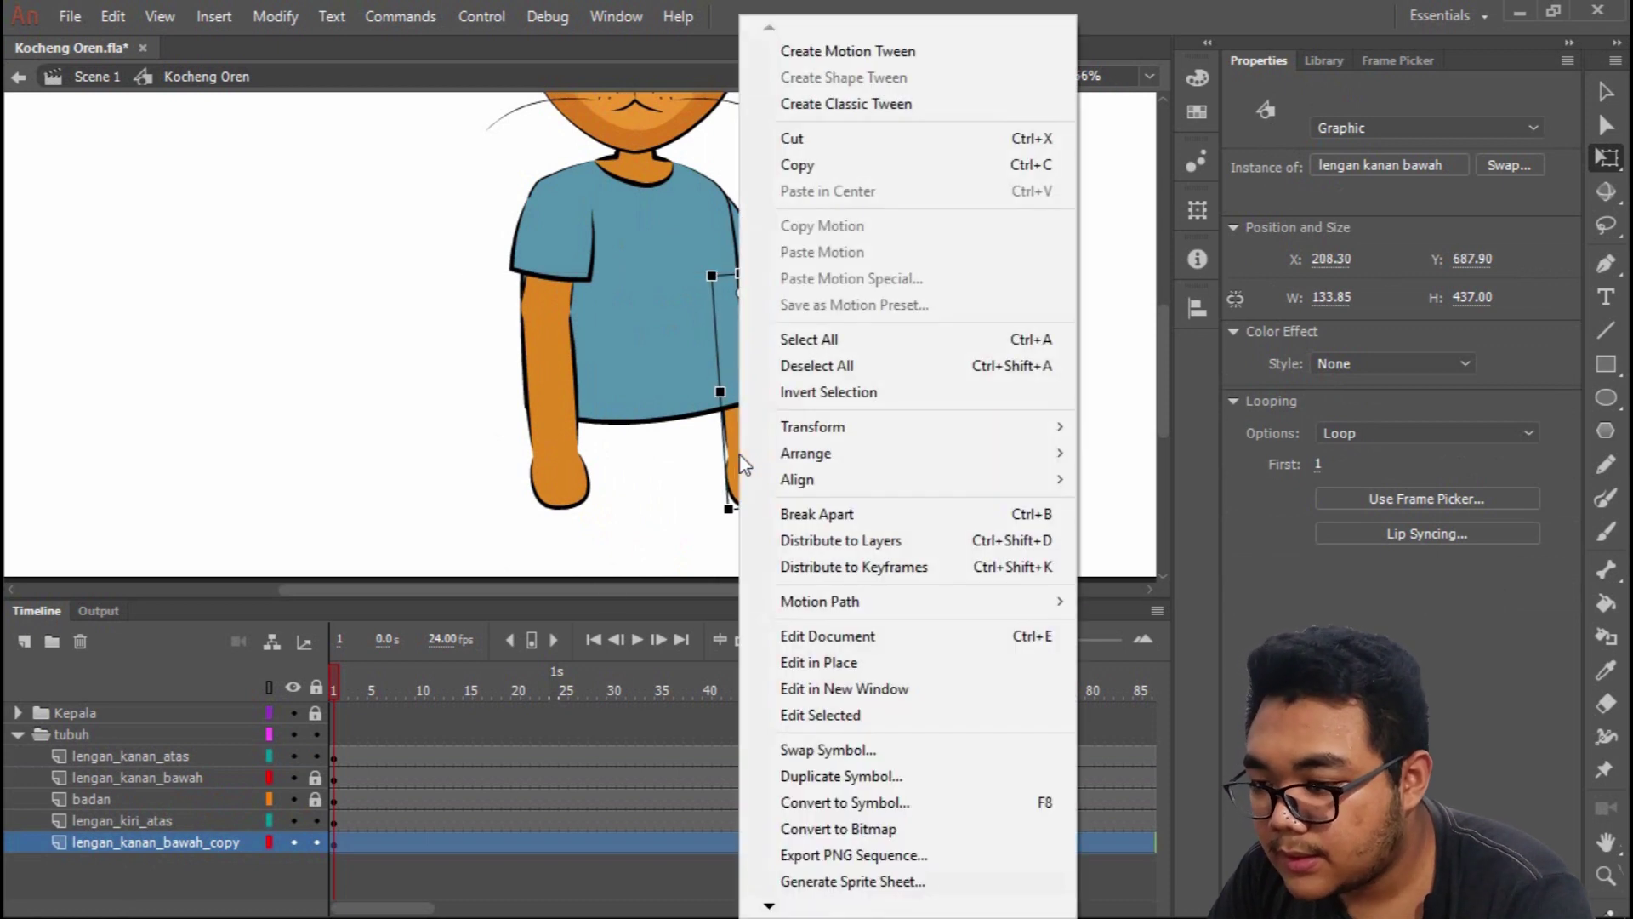
pyautogui.click(969, 806)
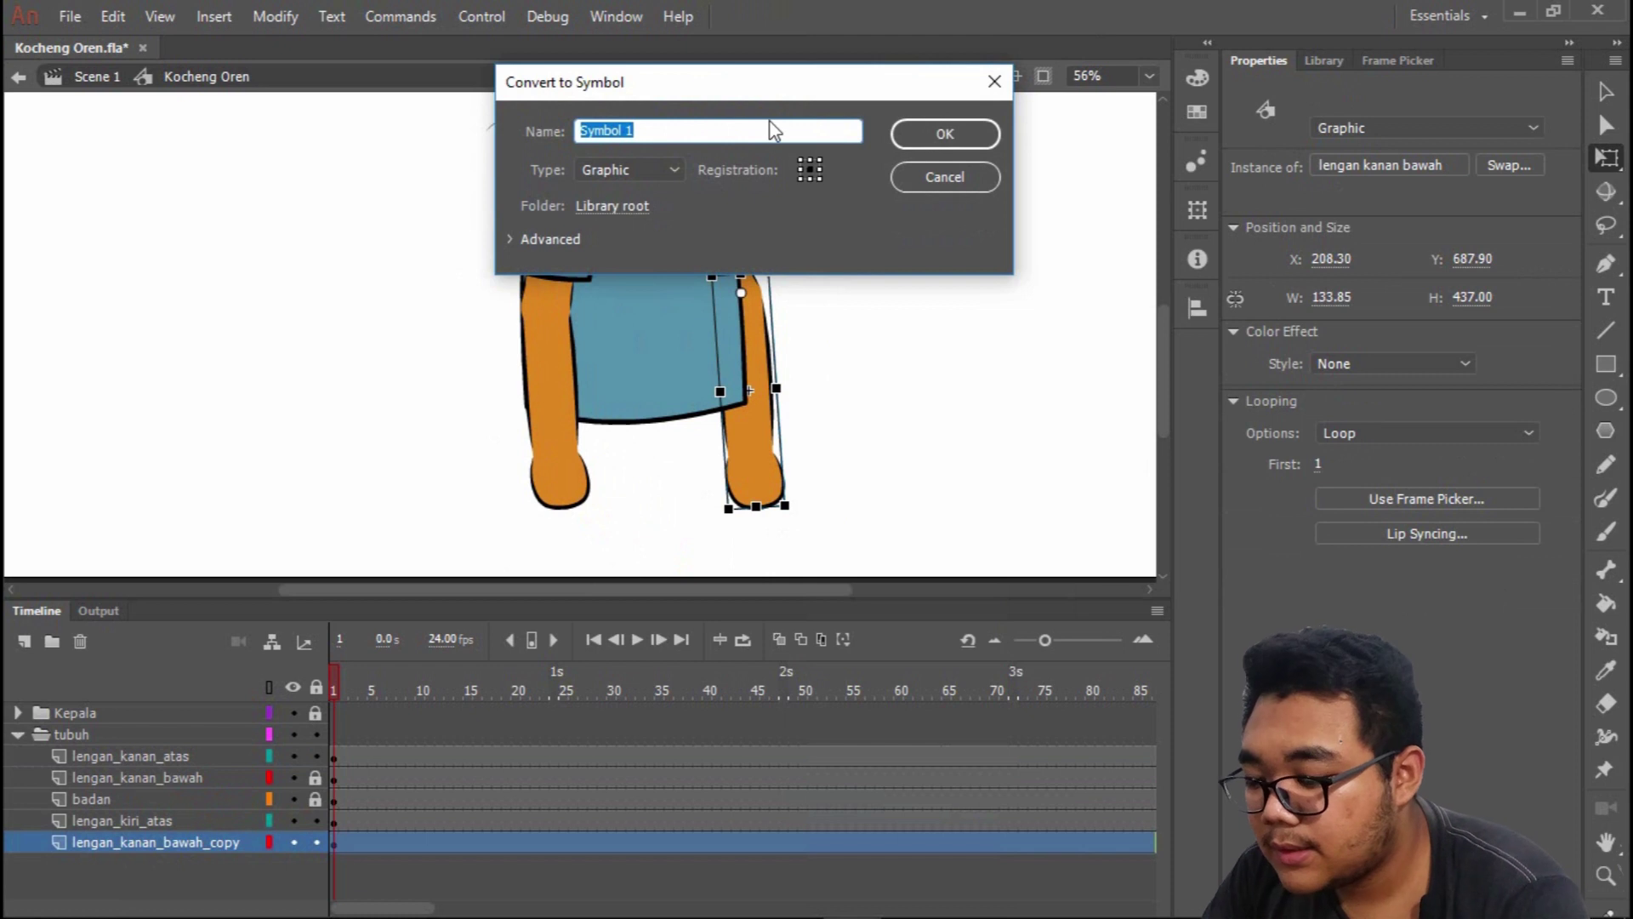
pyautogui.write('lengan kiri')
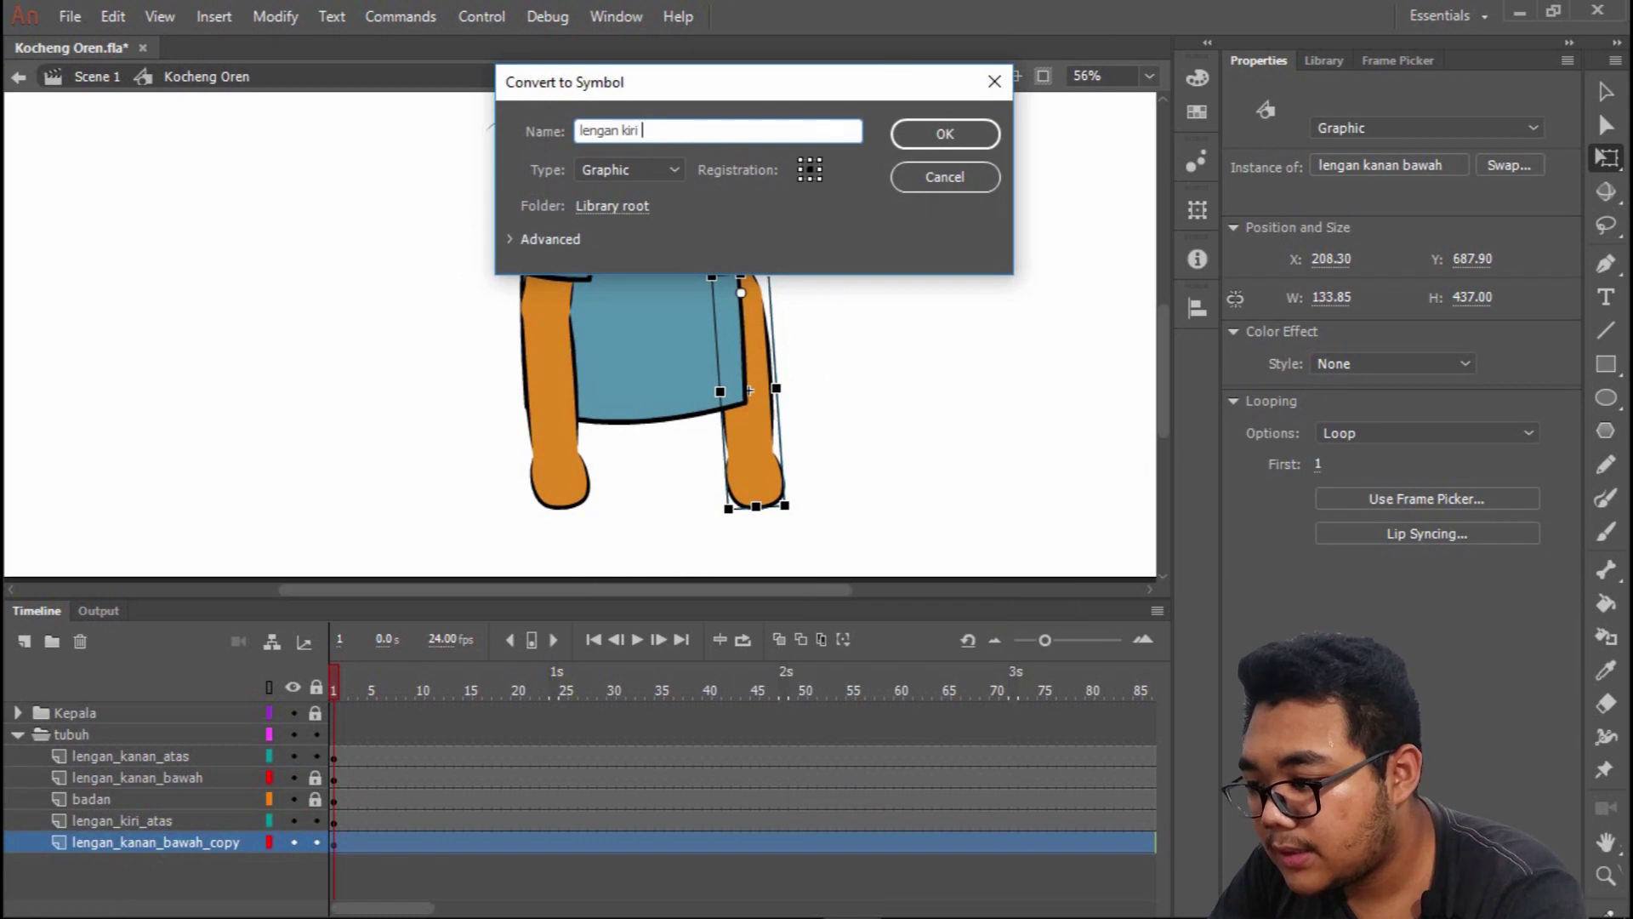
pyautogui.write(' bawah')
pyautogui.press('Return')
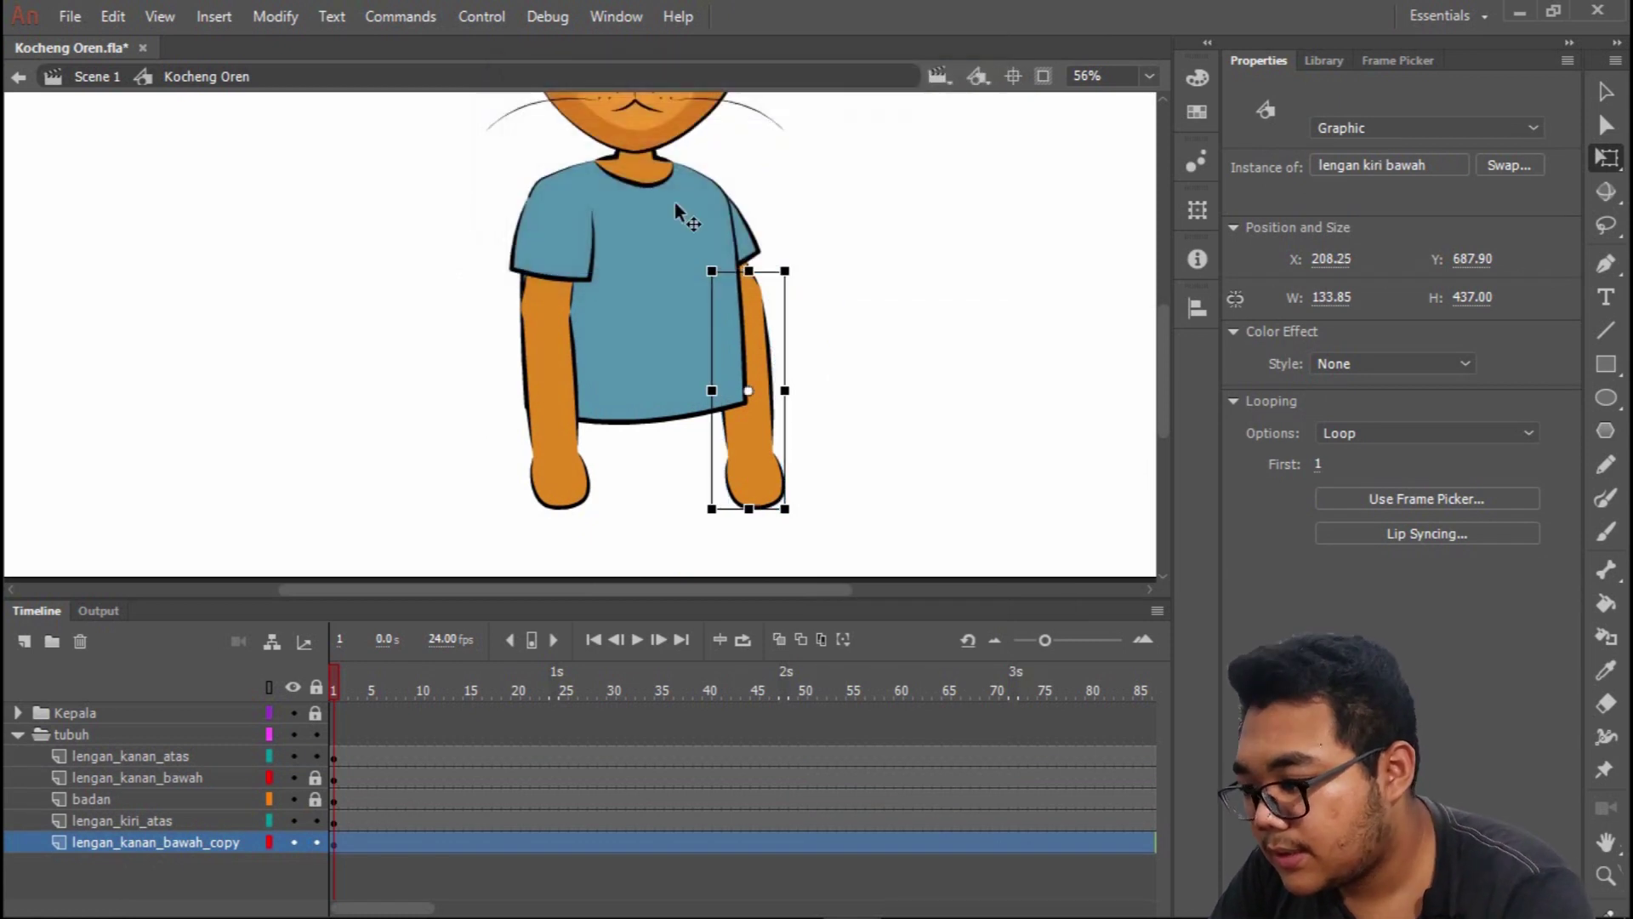
# Rename the layer lengan_kanan_bawah_copy as lengan_kiri_bawah.
pyautogui.click(205, 842)
pyautogui.doubleClick(204, 841)
pyautogui.click(202, 842)
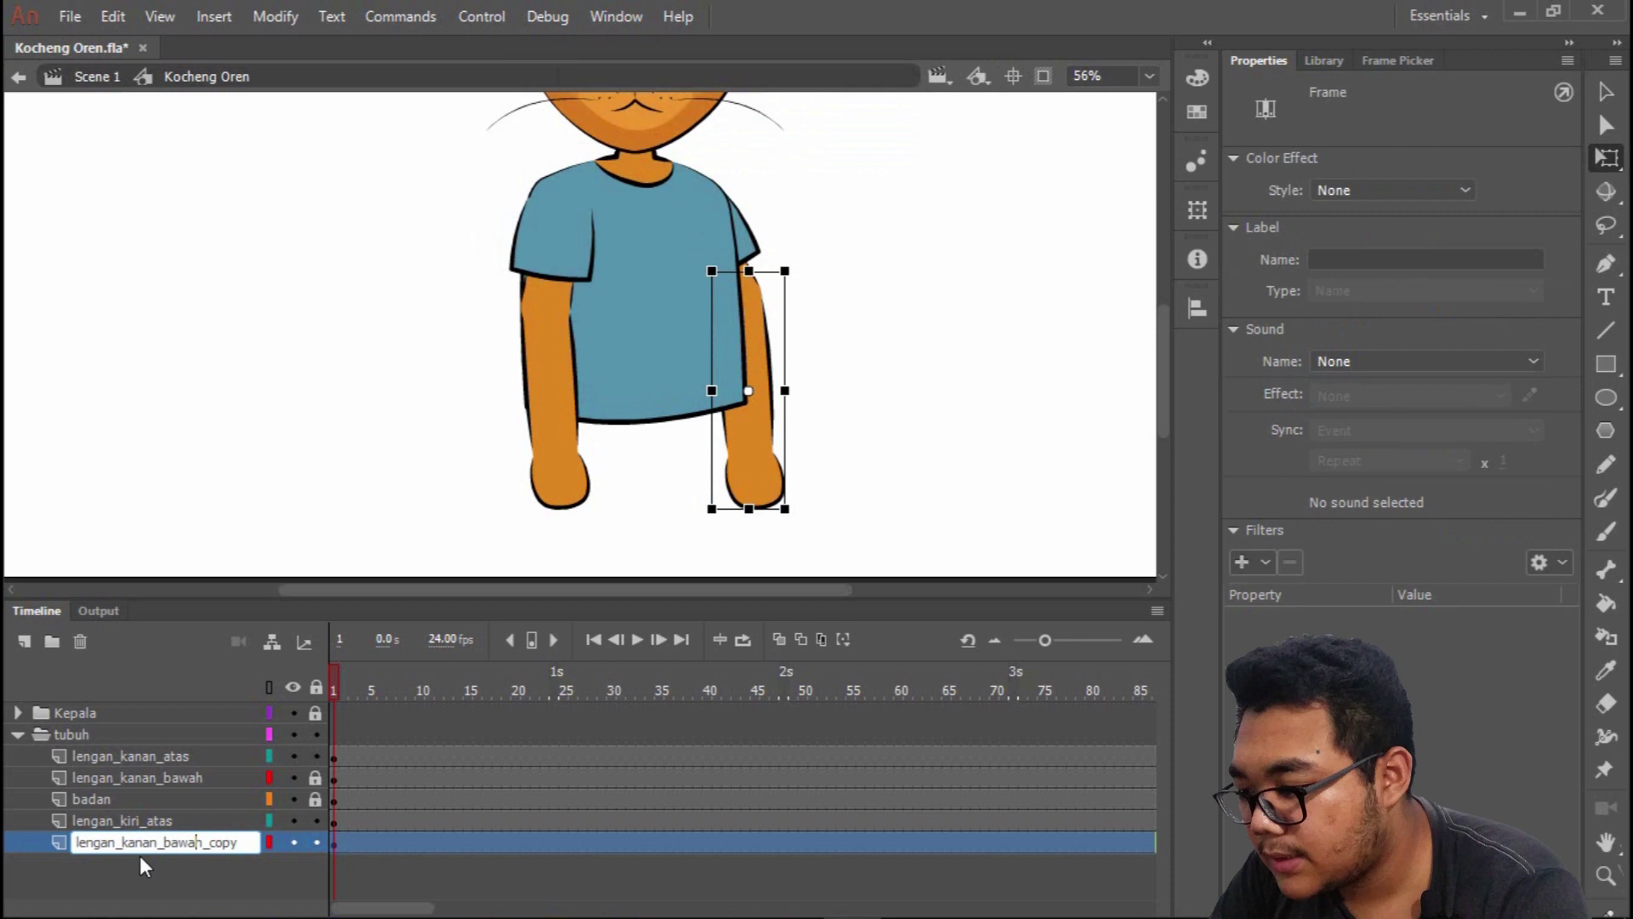
pyautogui.moveTo(117, 842); pyautogui.dragTo(442, 825)
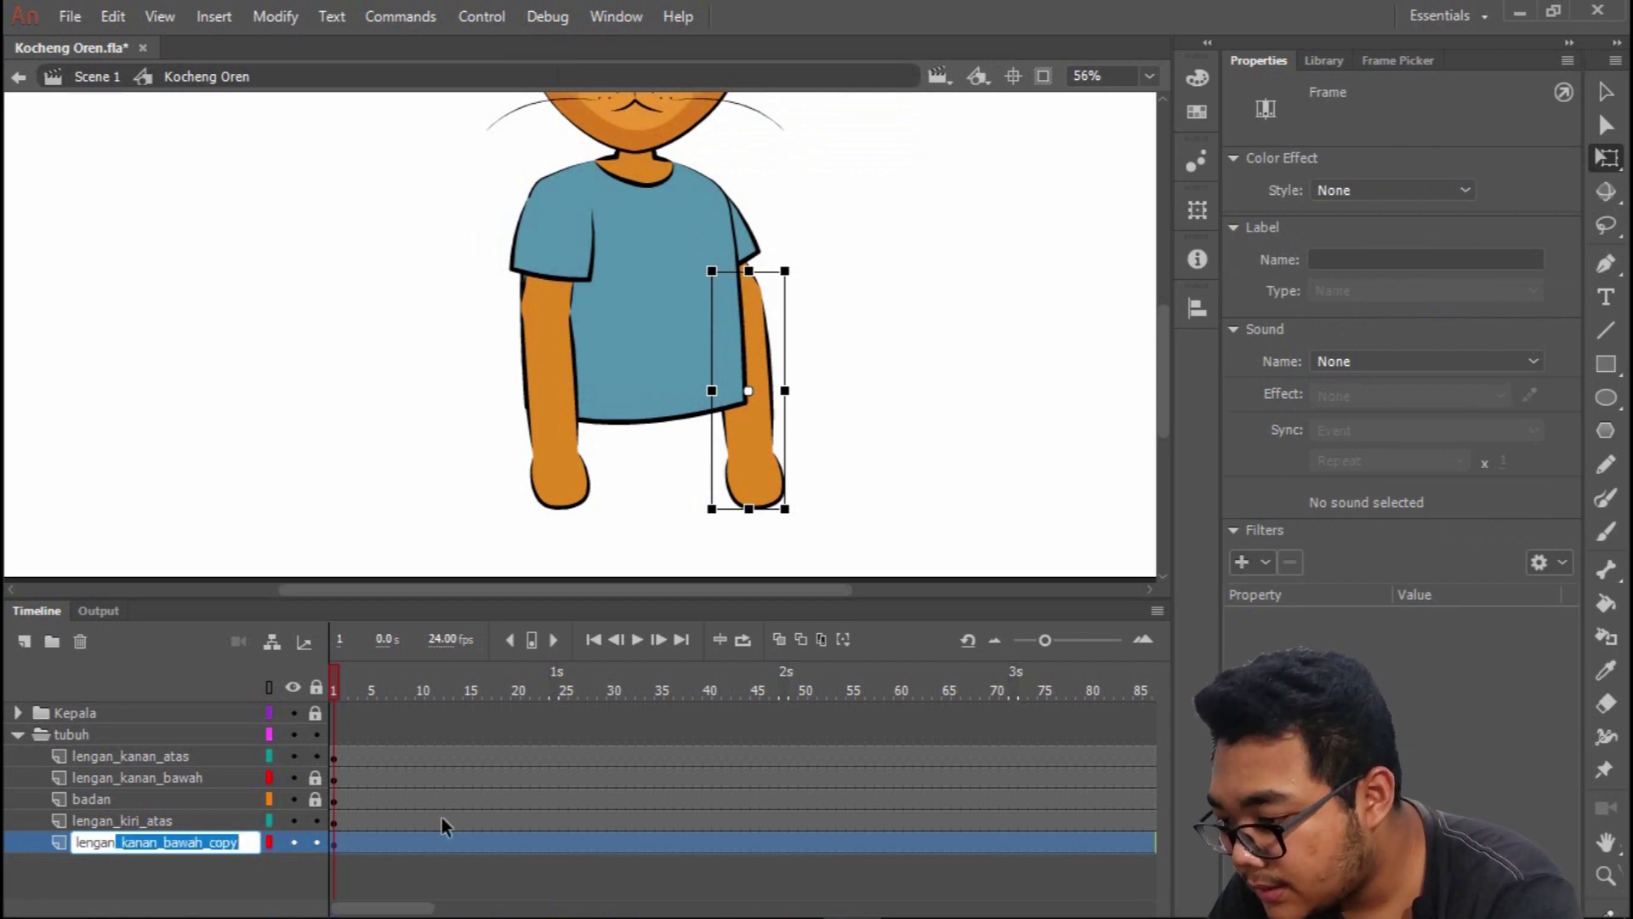
pyautogui.write('kiri_bawah')
pyautogui.press('Return')
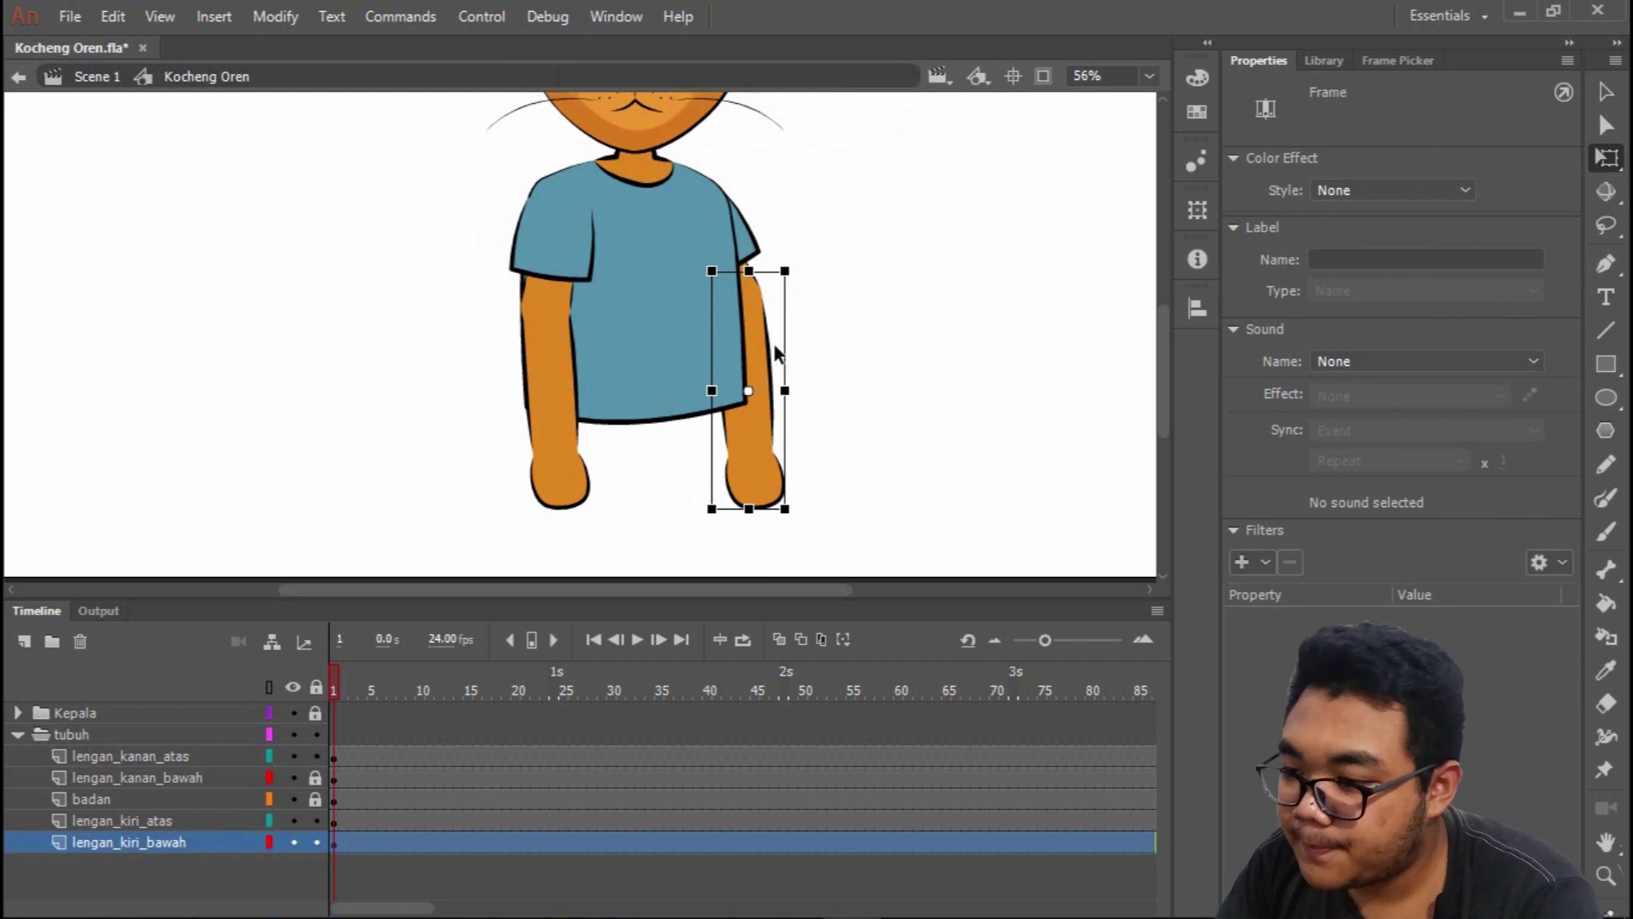
# Shift the left forearm slightly up and inward so that its upper end tucks under the left sleeve.
pyautogui.scroll(3, 773, 340)
pyautogui.moveTo(763, 408)
pyautogui.mouseDown()
pyautogui.moveTo(784, 480)
pyautogui.moveTo(788, 426)
pyautogui.moveTo(759, 401)
pyautogui.mouseUp()
pyautogui.scroll(-3, 820, 405)
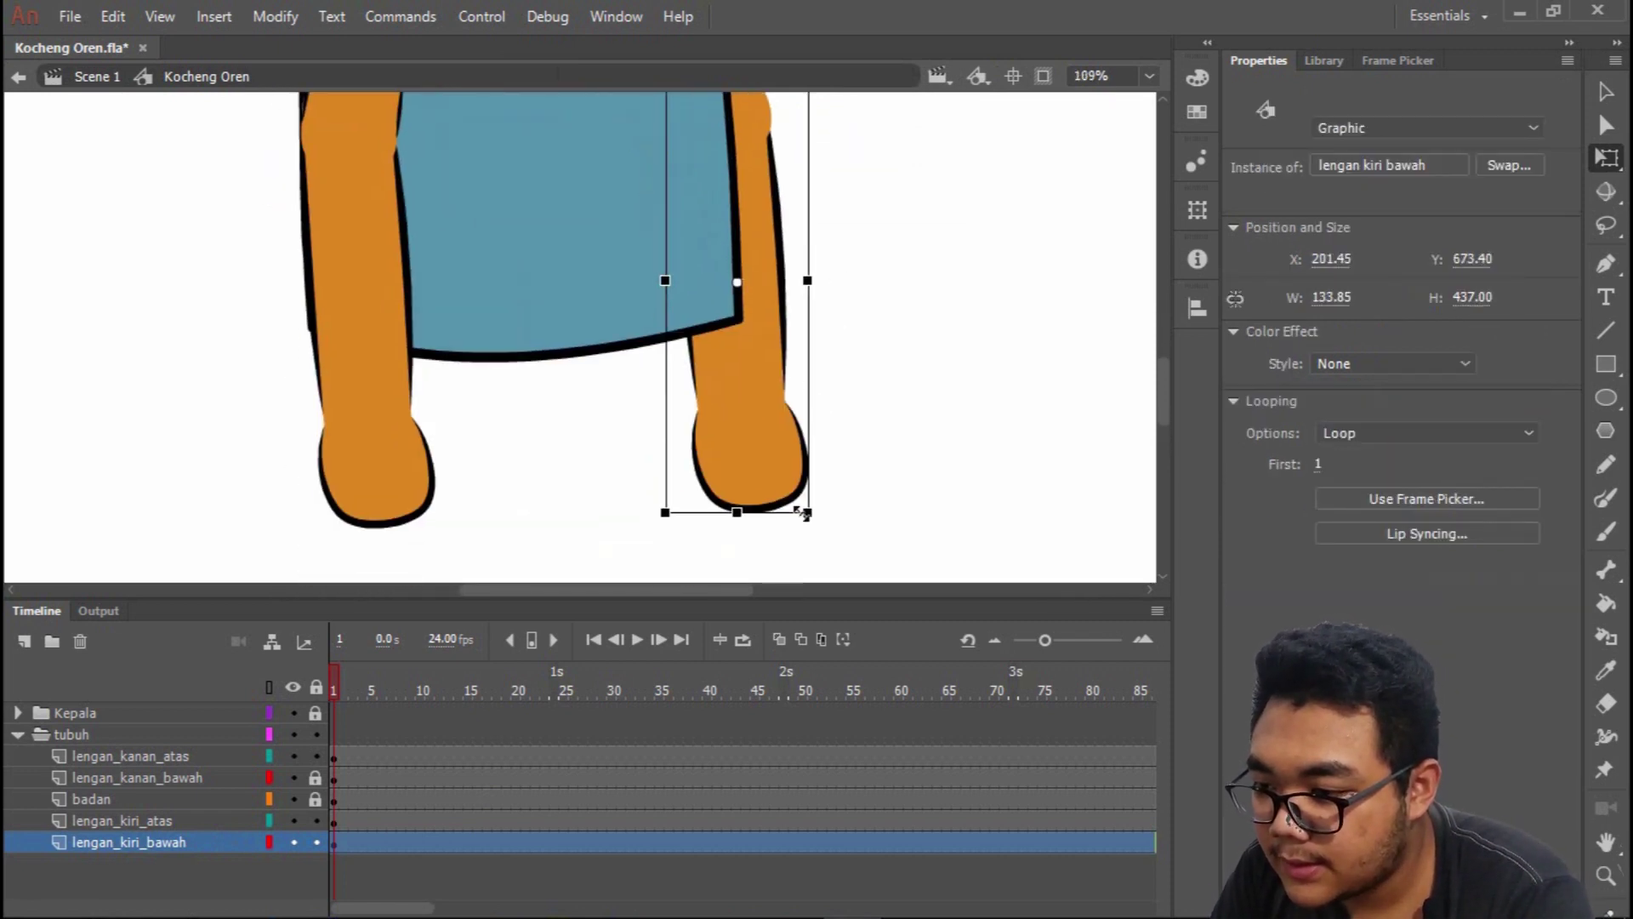
# Move the left forearm's pivot point up to the elbow and rotate the forearm outward, away from the body.
pyautogui.scroll(3, 823, 252)
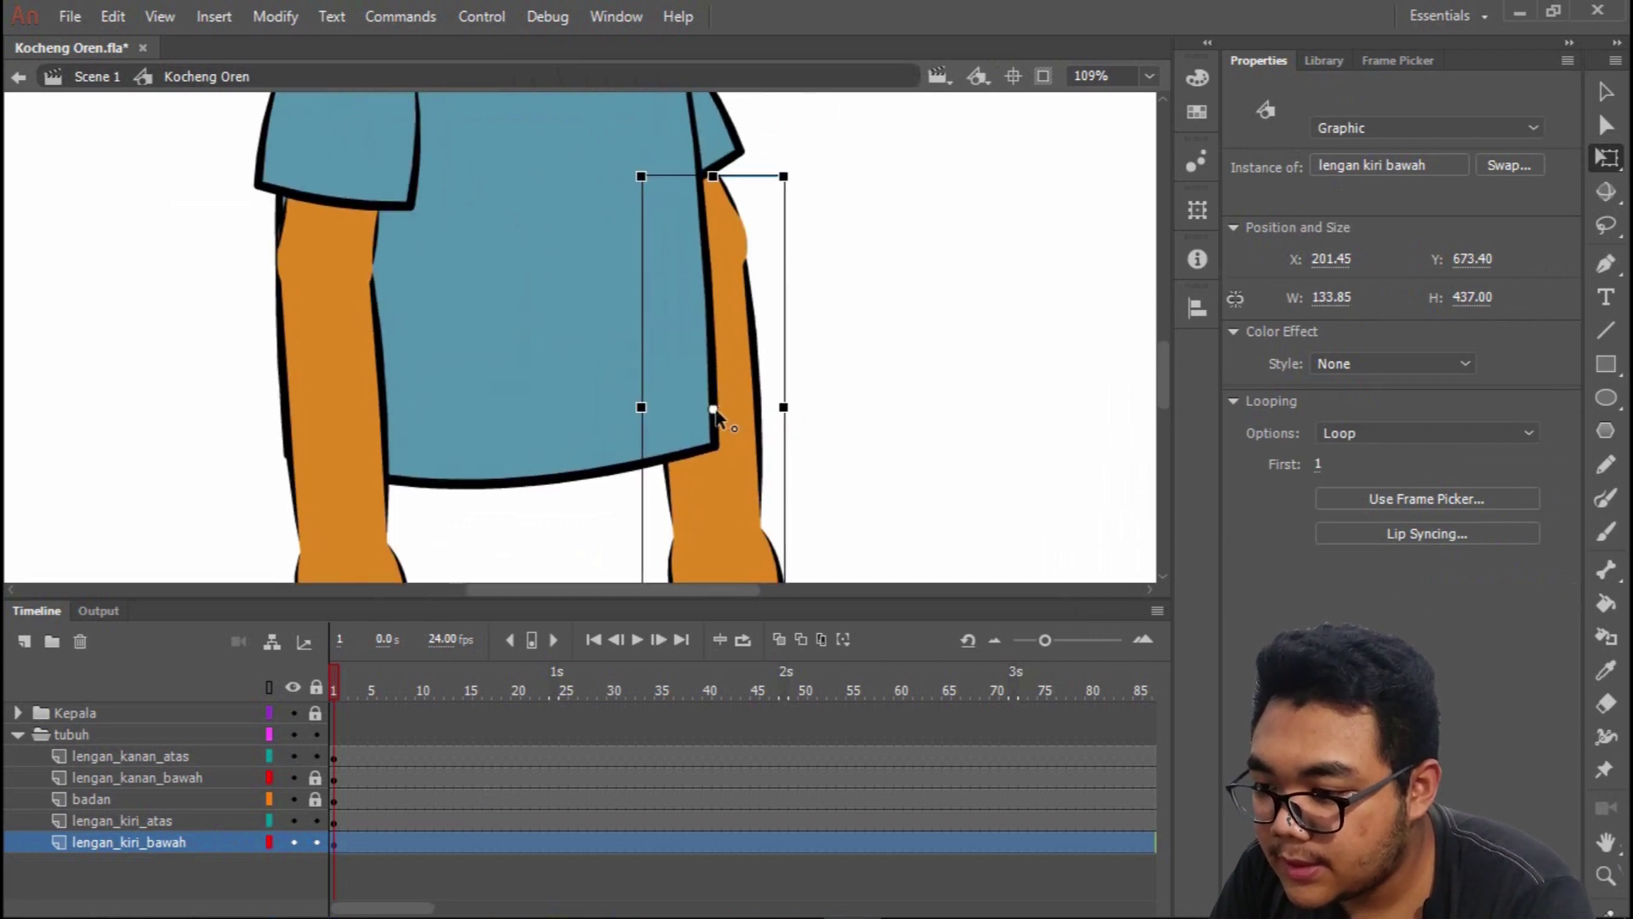
pyautogui.scroll(-4, 707, 236)
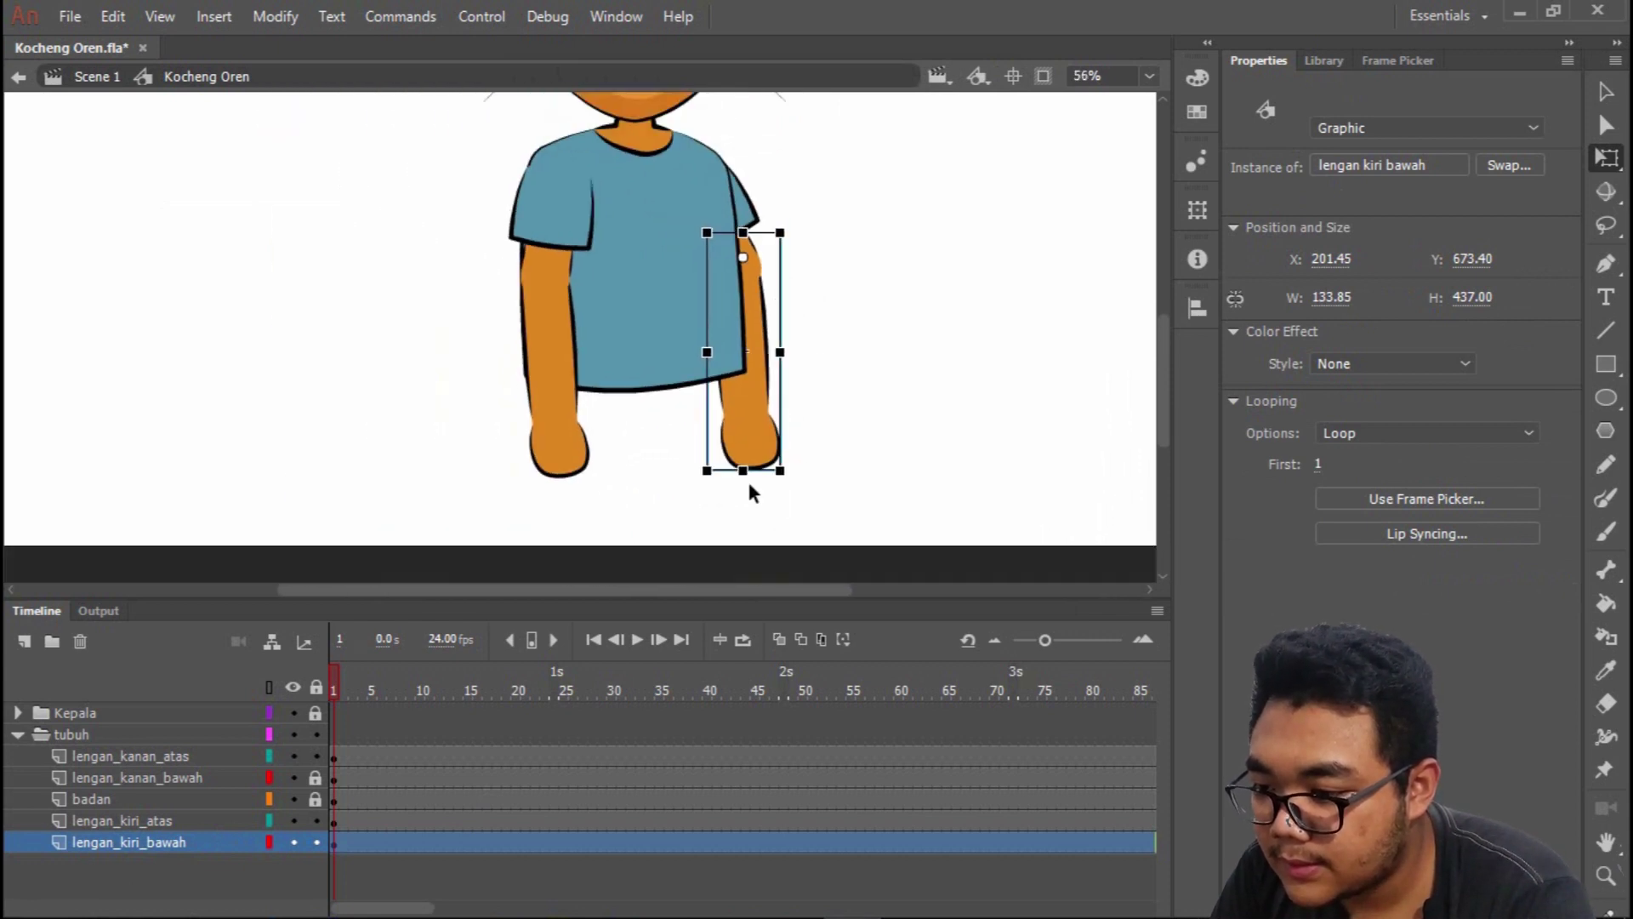
pyautogui.moveTo(787, 496); pyautogui.dragTo(838, 459)
pyautogui.hotkey('ctrl', 'z')
pyautogui.click(855, 358)
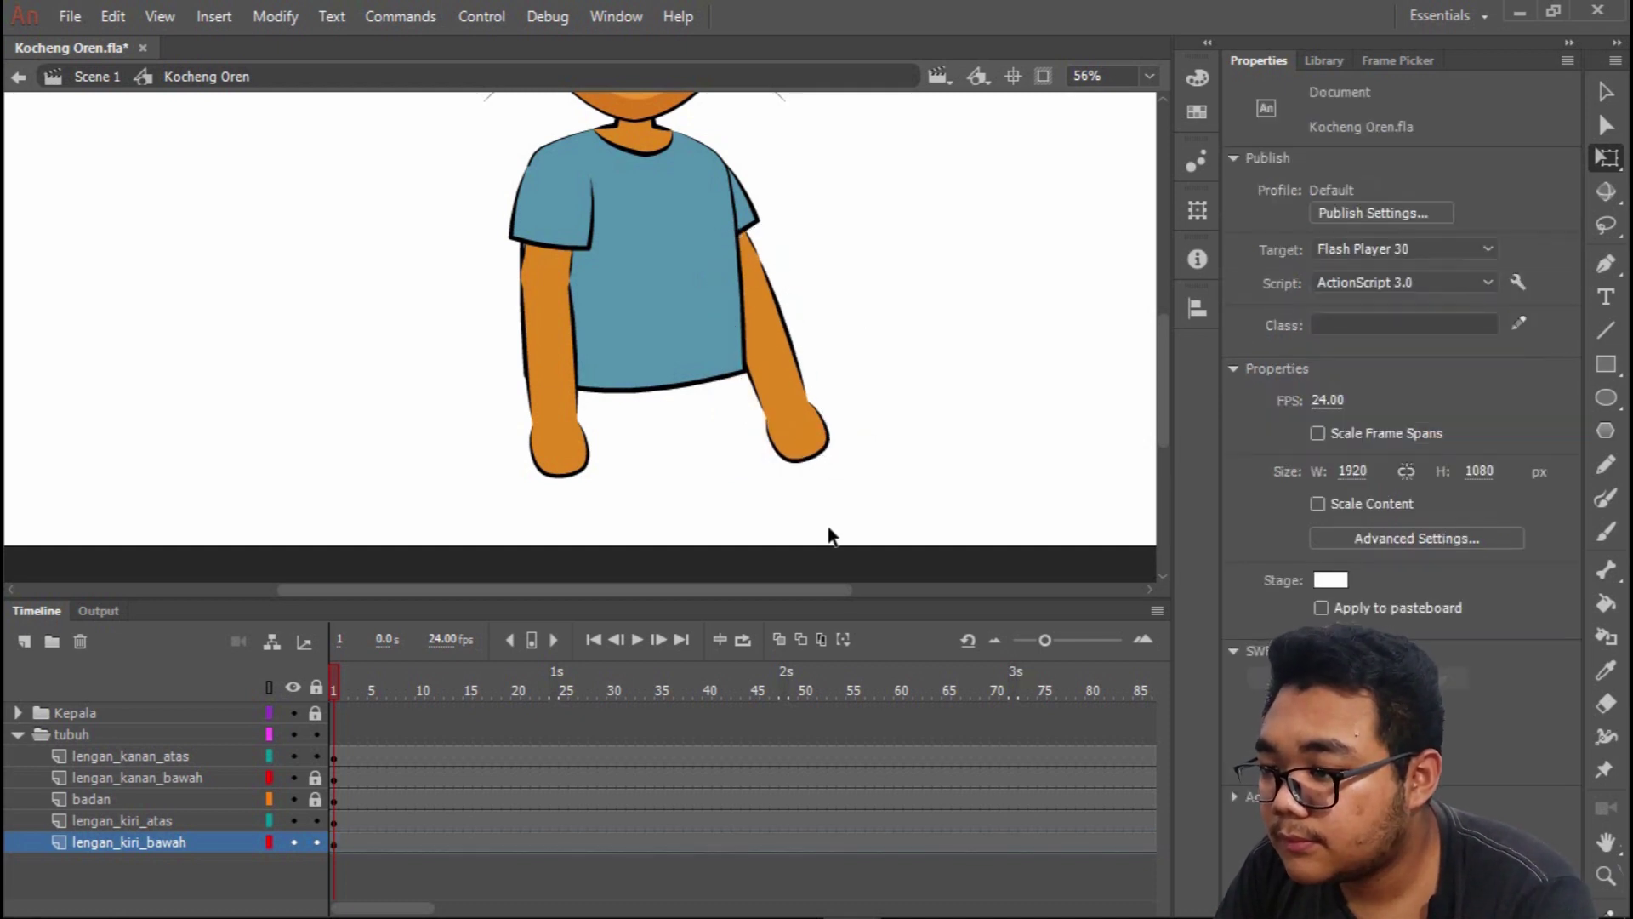
# Move the tilted left forearm up and slightly inward so that it joins the upper arm inside the sleeve.
pyautogui.scroll(-2, 831, 531)
pyautogui.scroll(-2, 729, 364)
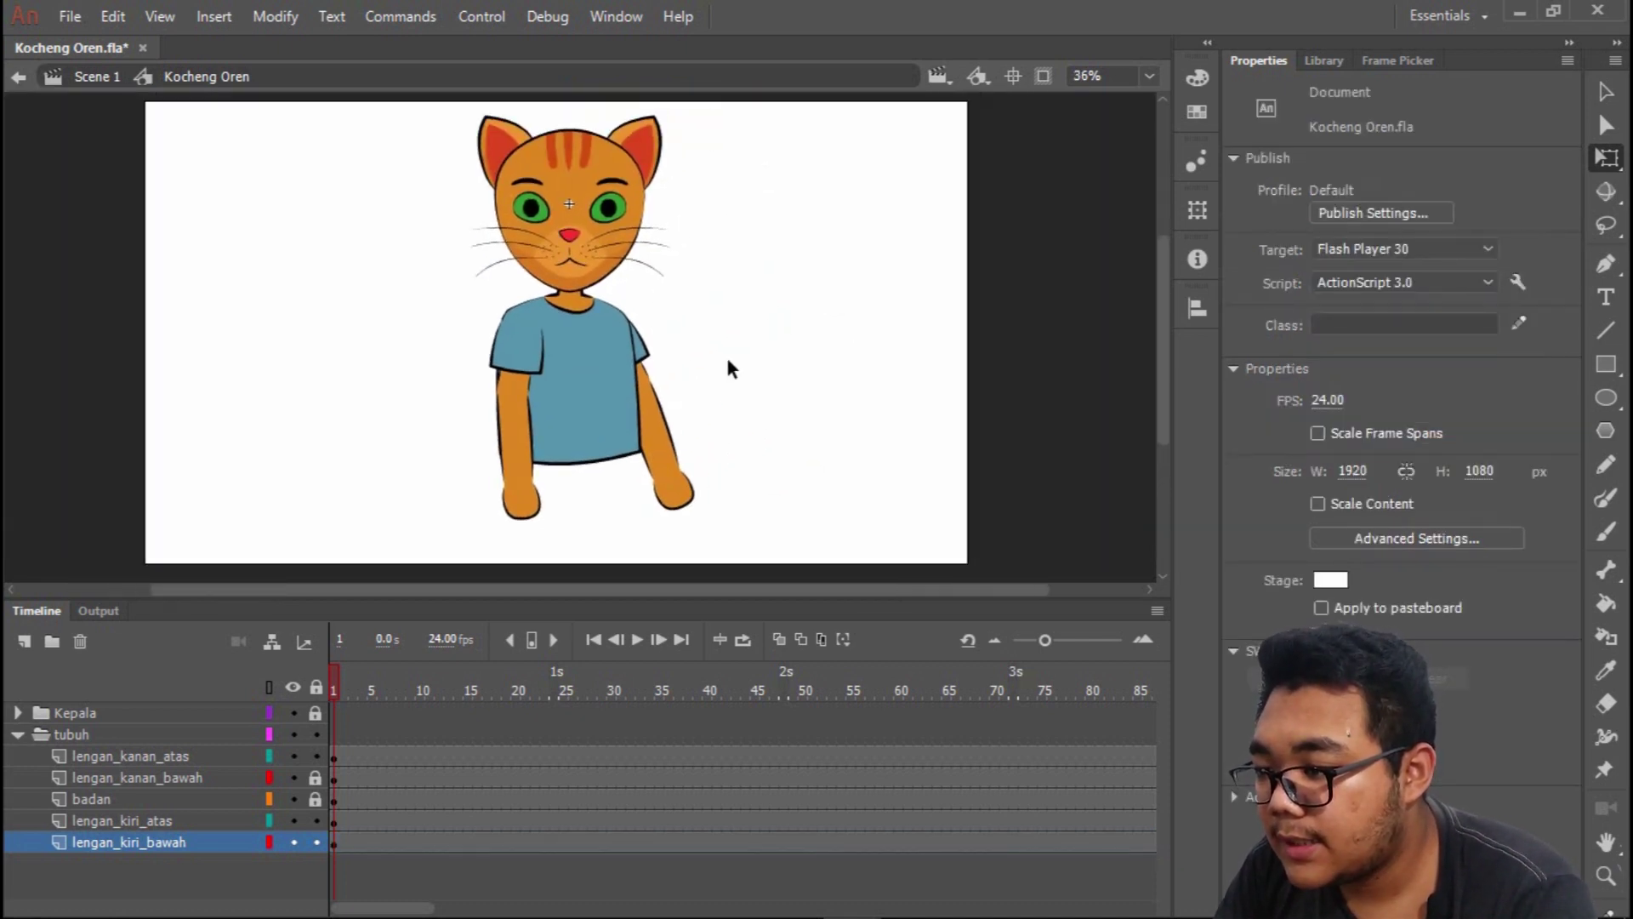
pyautogui.scroll(3, 706, 387)
pyautogui.click(693, 405)
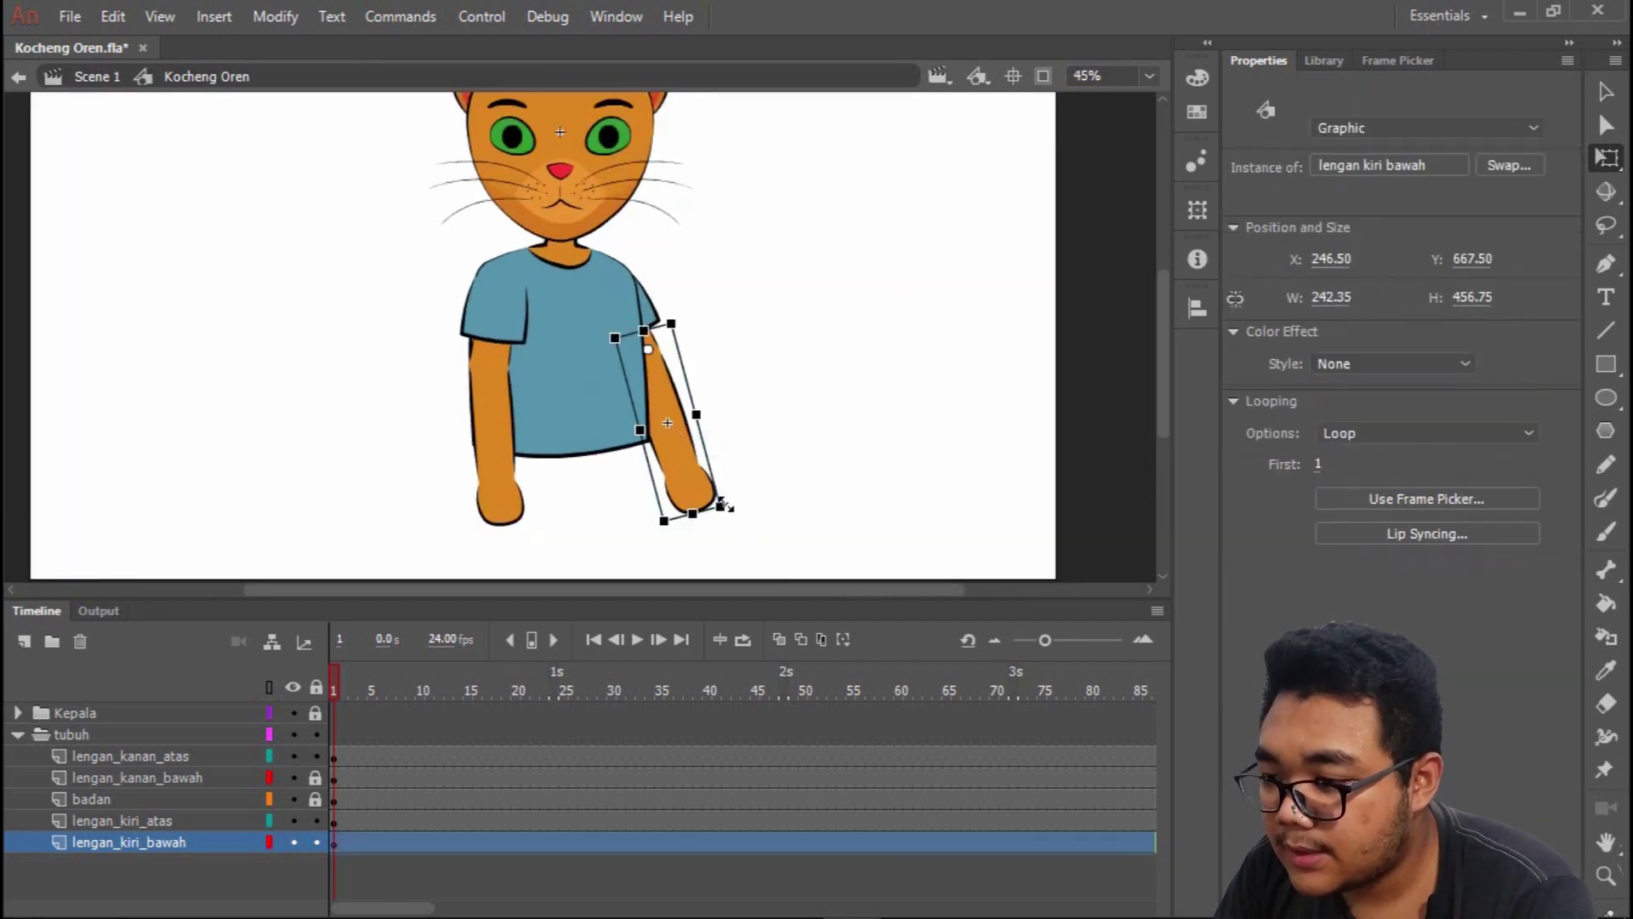
pyautogui.click(749, 456)
pyautogui.scroll(3, 704, 500)
pyautogui.moveTo(675, 452)
pyautogui.mouseDown()
pyautogui.moveTo(691, 473)
pyautogui.moveTo(676, 453)
pyautogui.mouseUp()
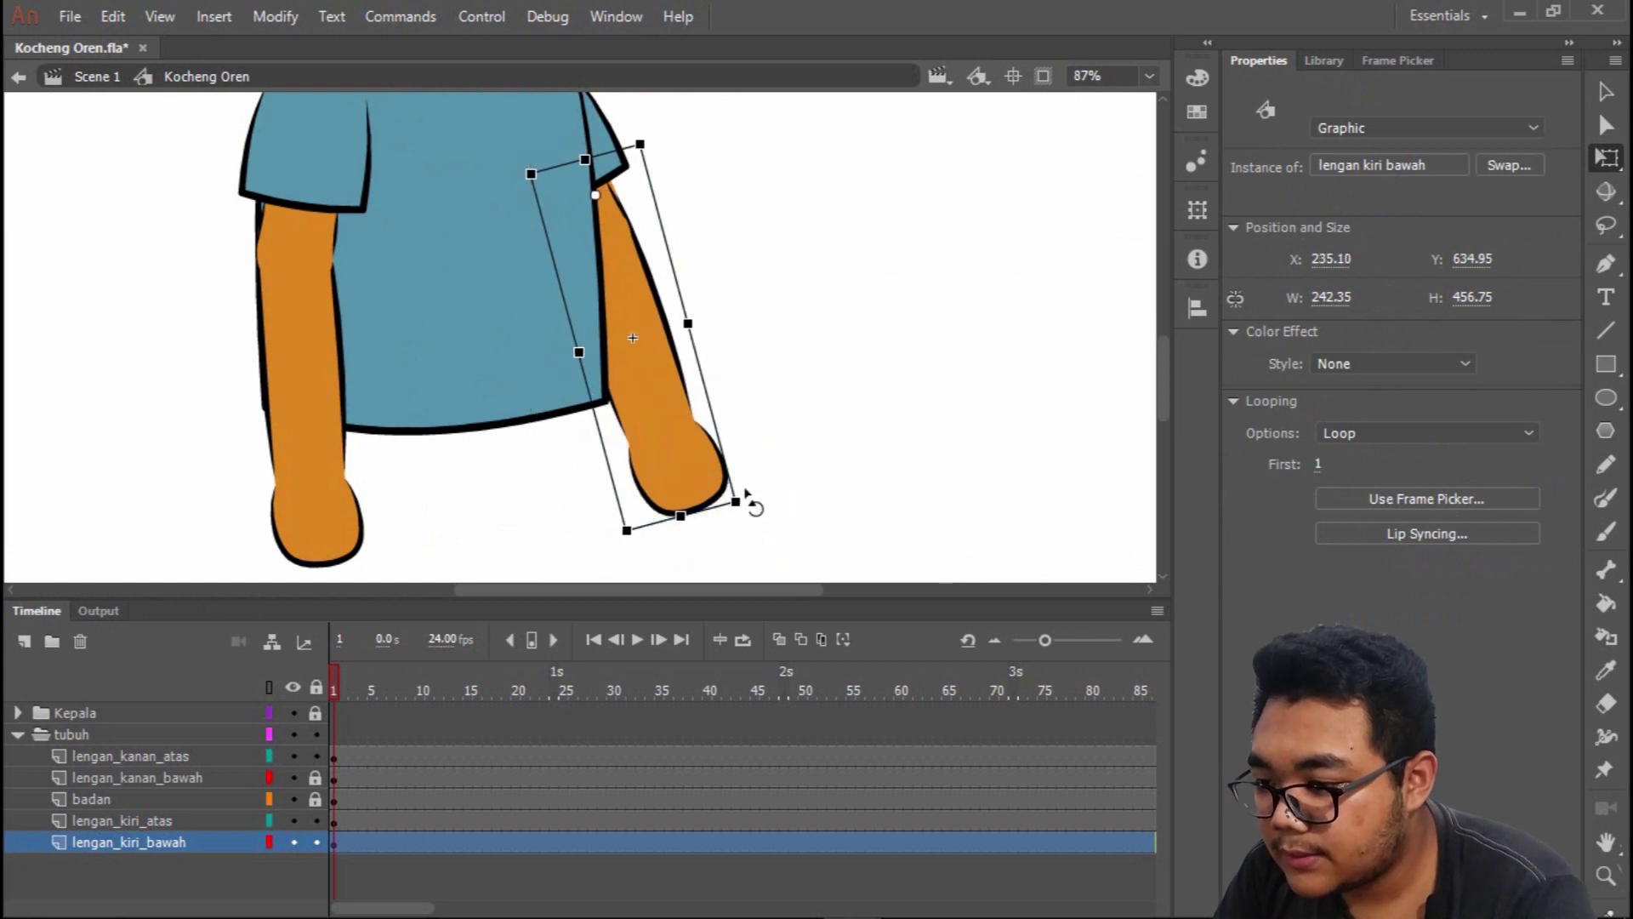
# Narrow the left forearm slightly by scaling it across its width.
pyautogui.scroll(3, 747, 503)
pyautogui.moveTo(654, 290); pyautogui.dragTo(646, 287)
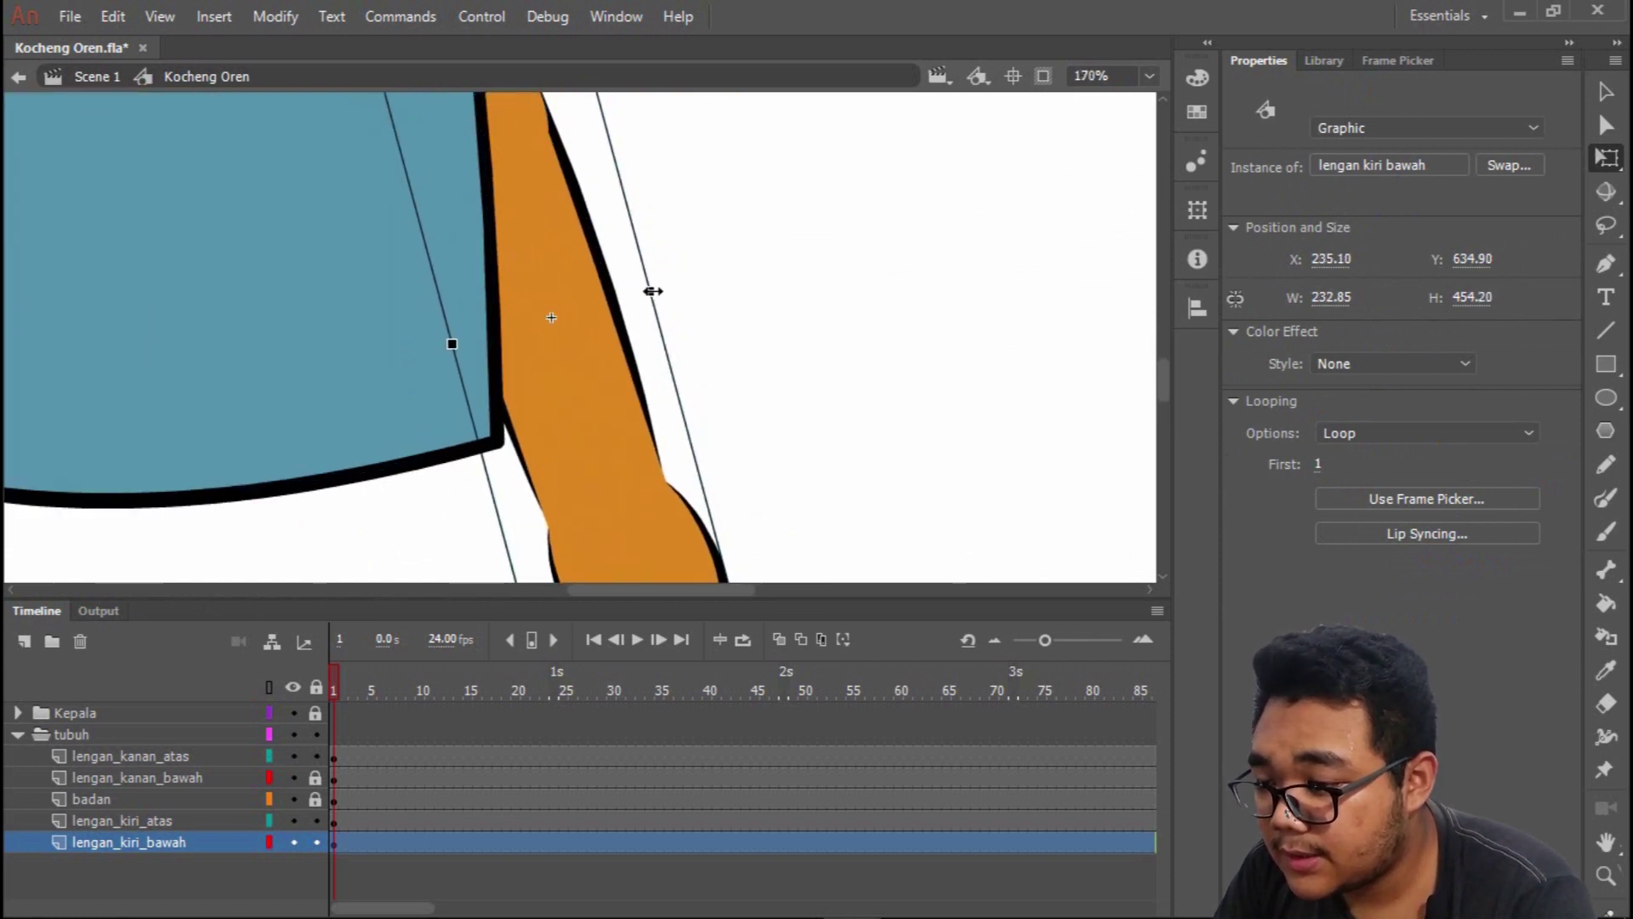
pyautogui.scroll(-3, 663, 302)
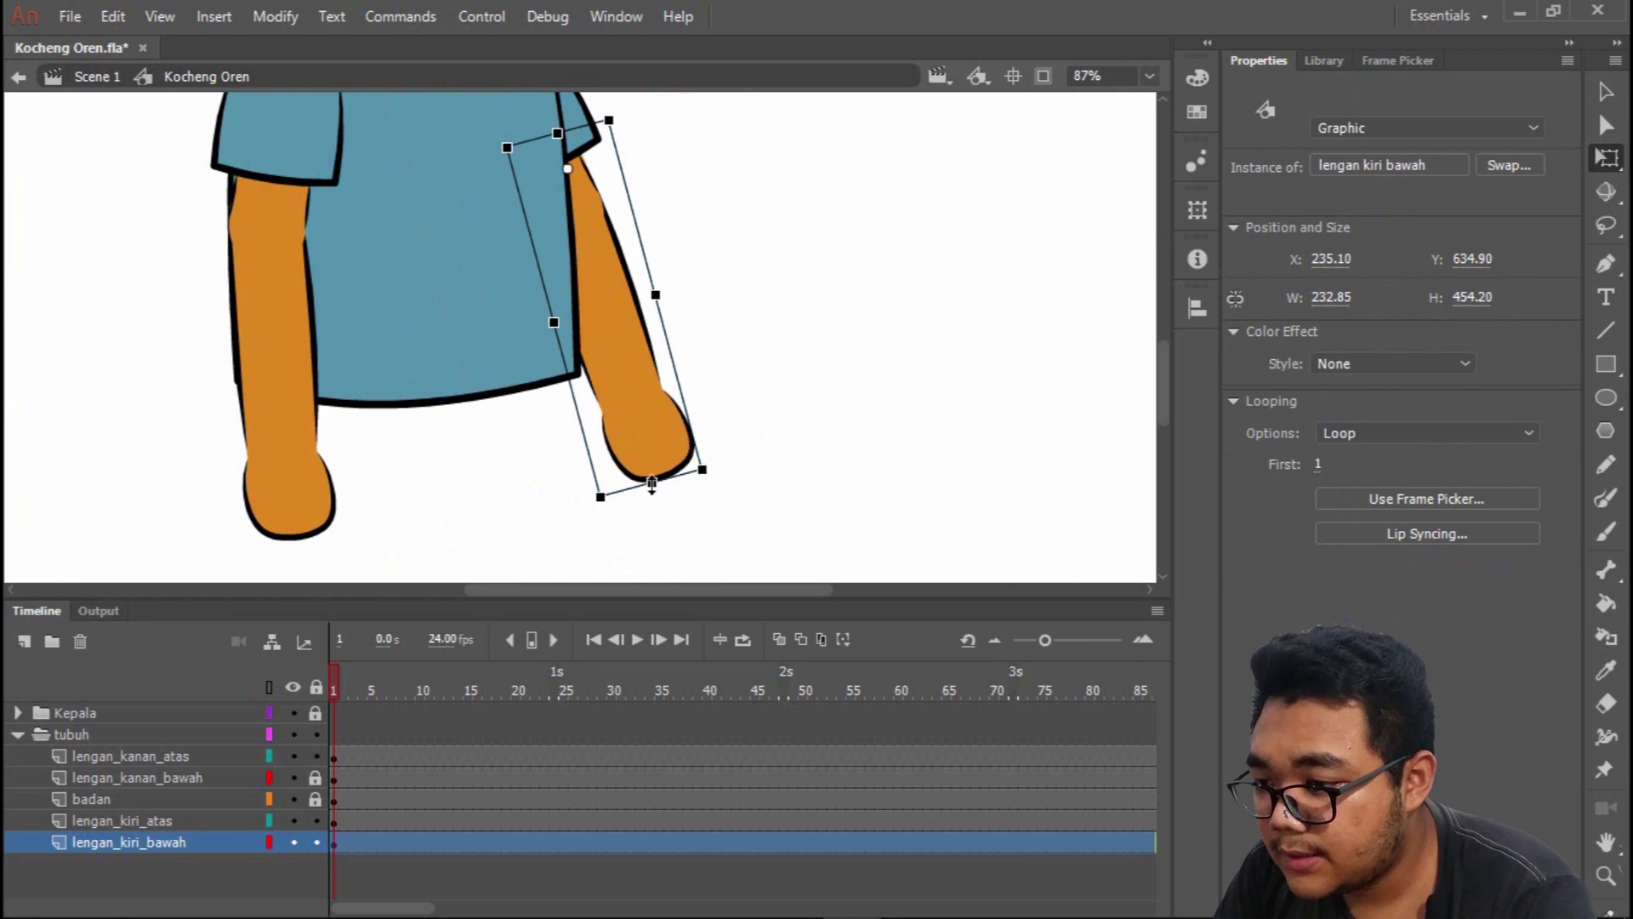
pyautogui.click(771, 417)
pyautogui.scroll(-2, 701, 391)
pyautogui.scroll(-3, 671, 406)
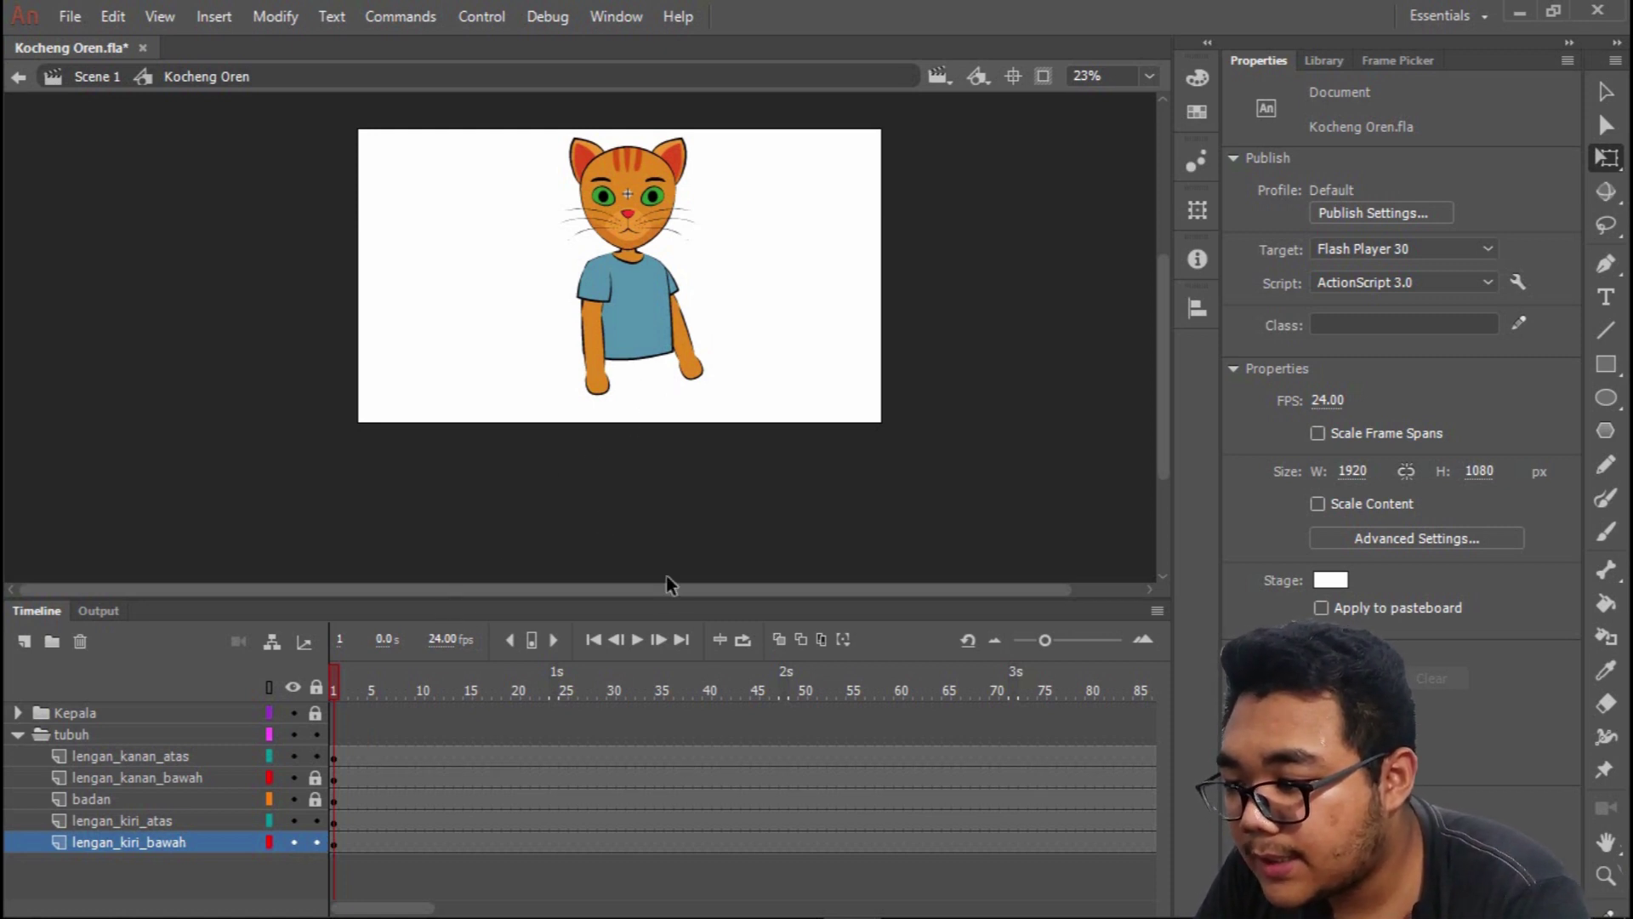
# Unlock the badan layer, make it the active layer and activate the Line tool.
pyautogui.scroll(4, 666, 430)
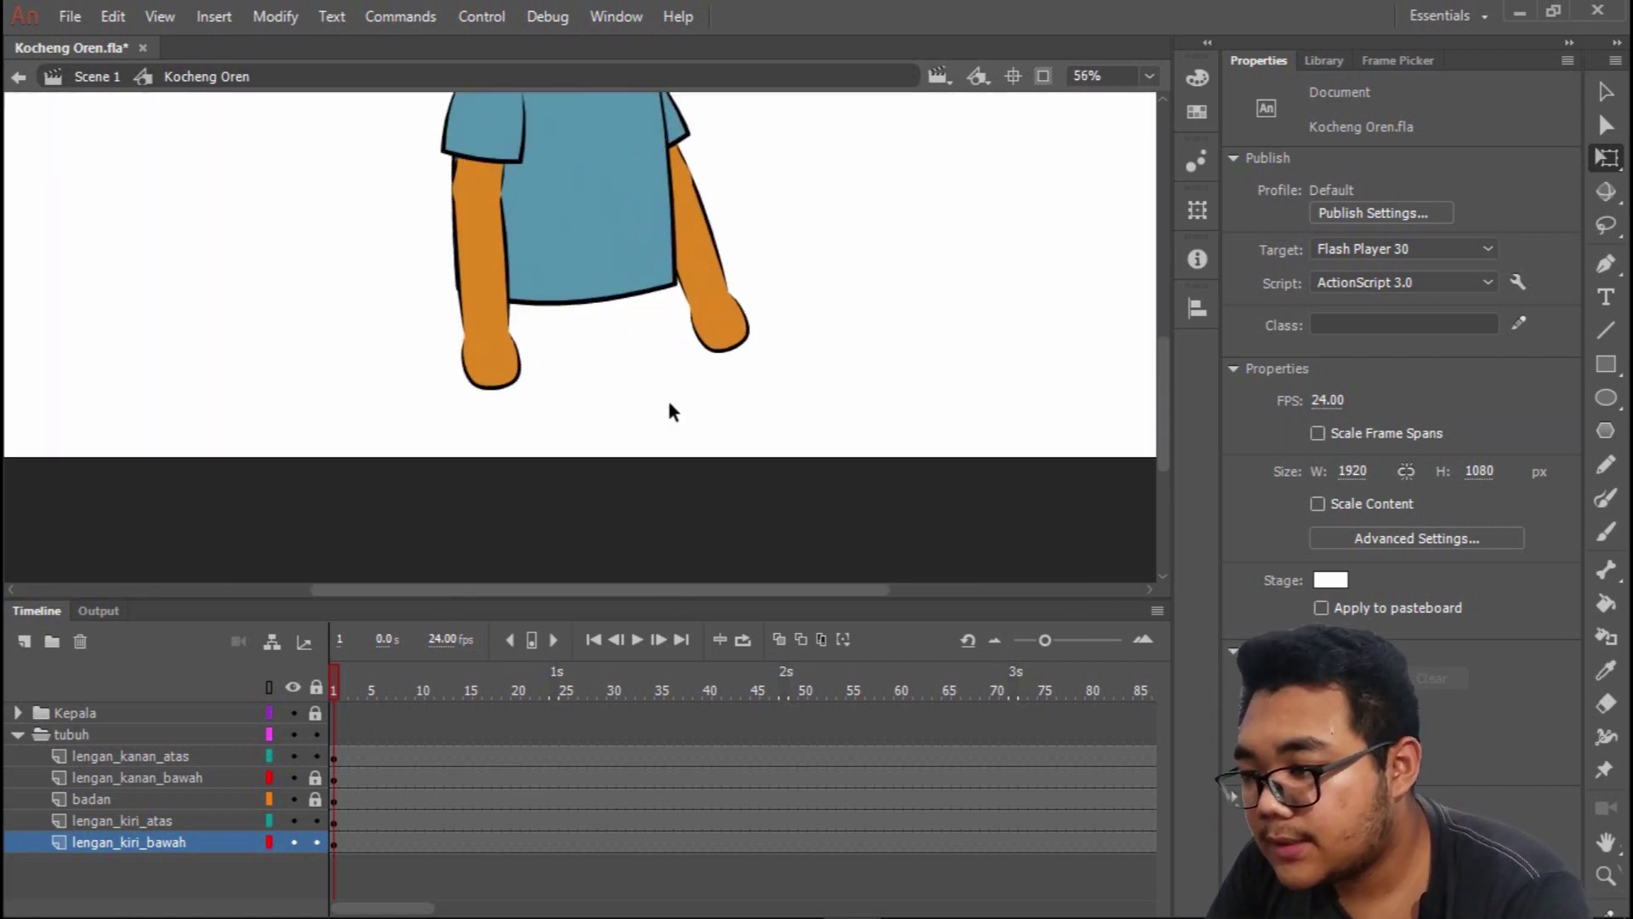
pyautogui.scroll(2, 700, 368)
pyautogui.hscroll(-2, 711, 380)
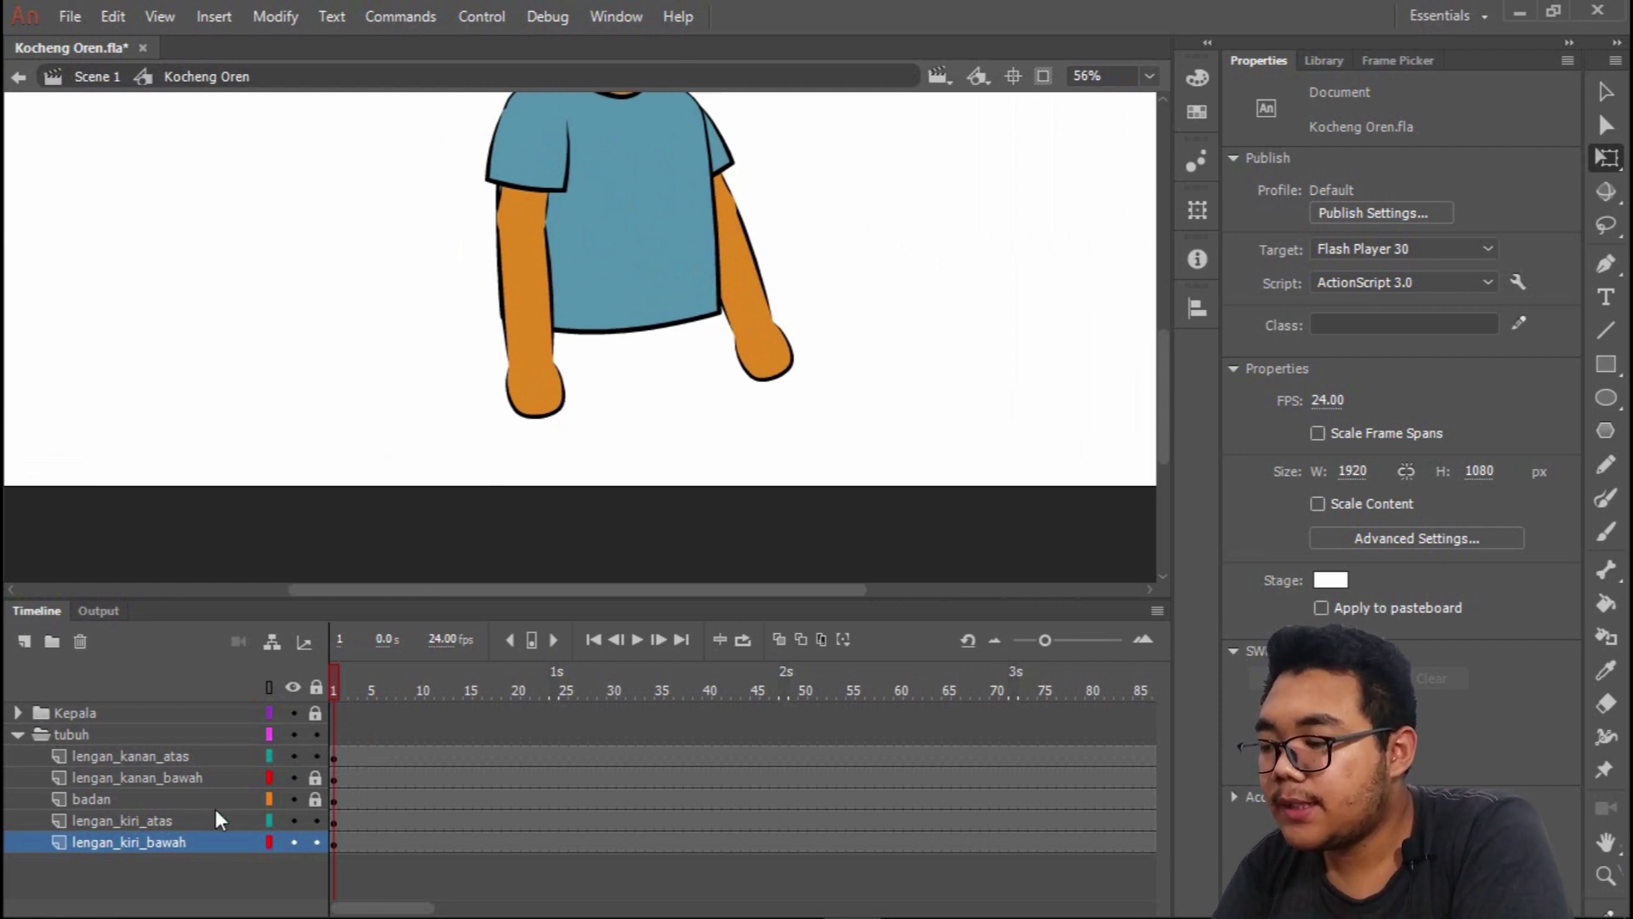
pyautogui.click(119, 799)
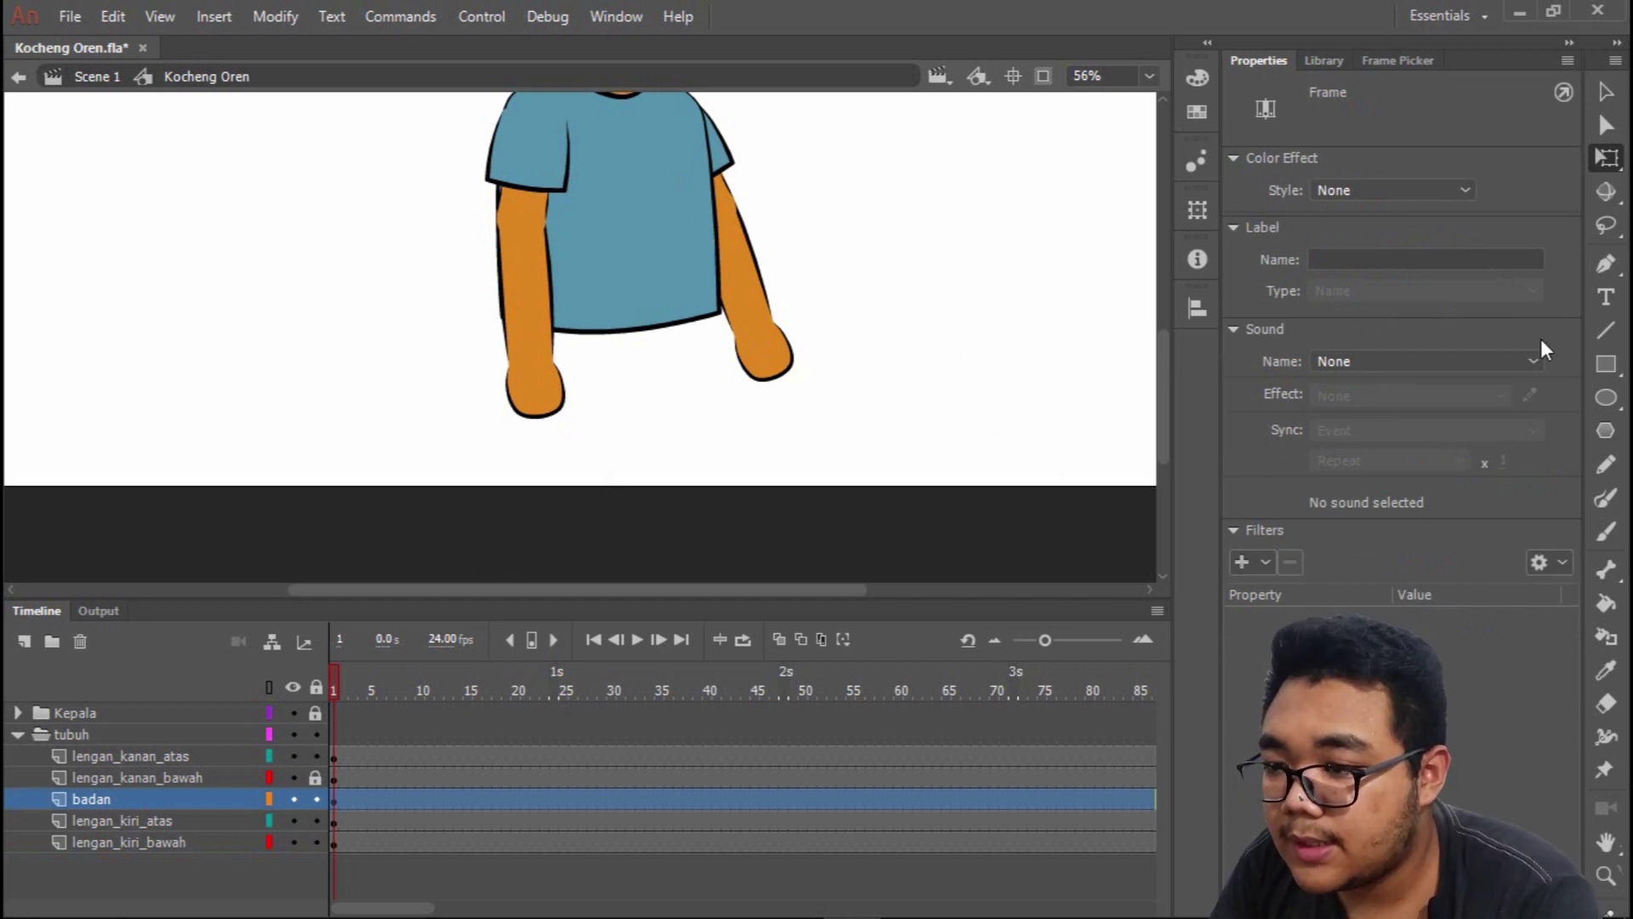
pyautogui.scroll(3, 586, 337)
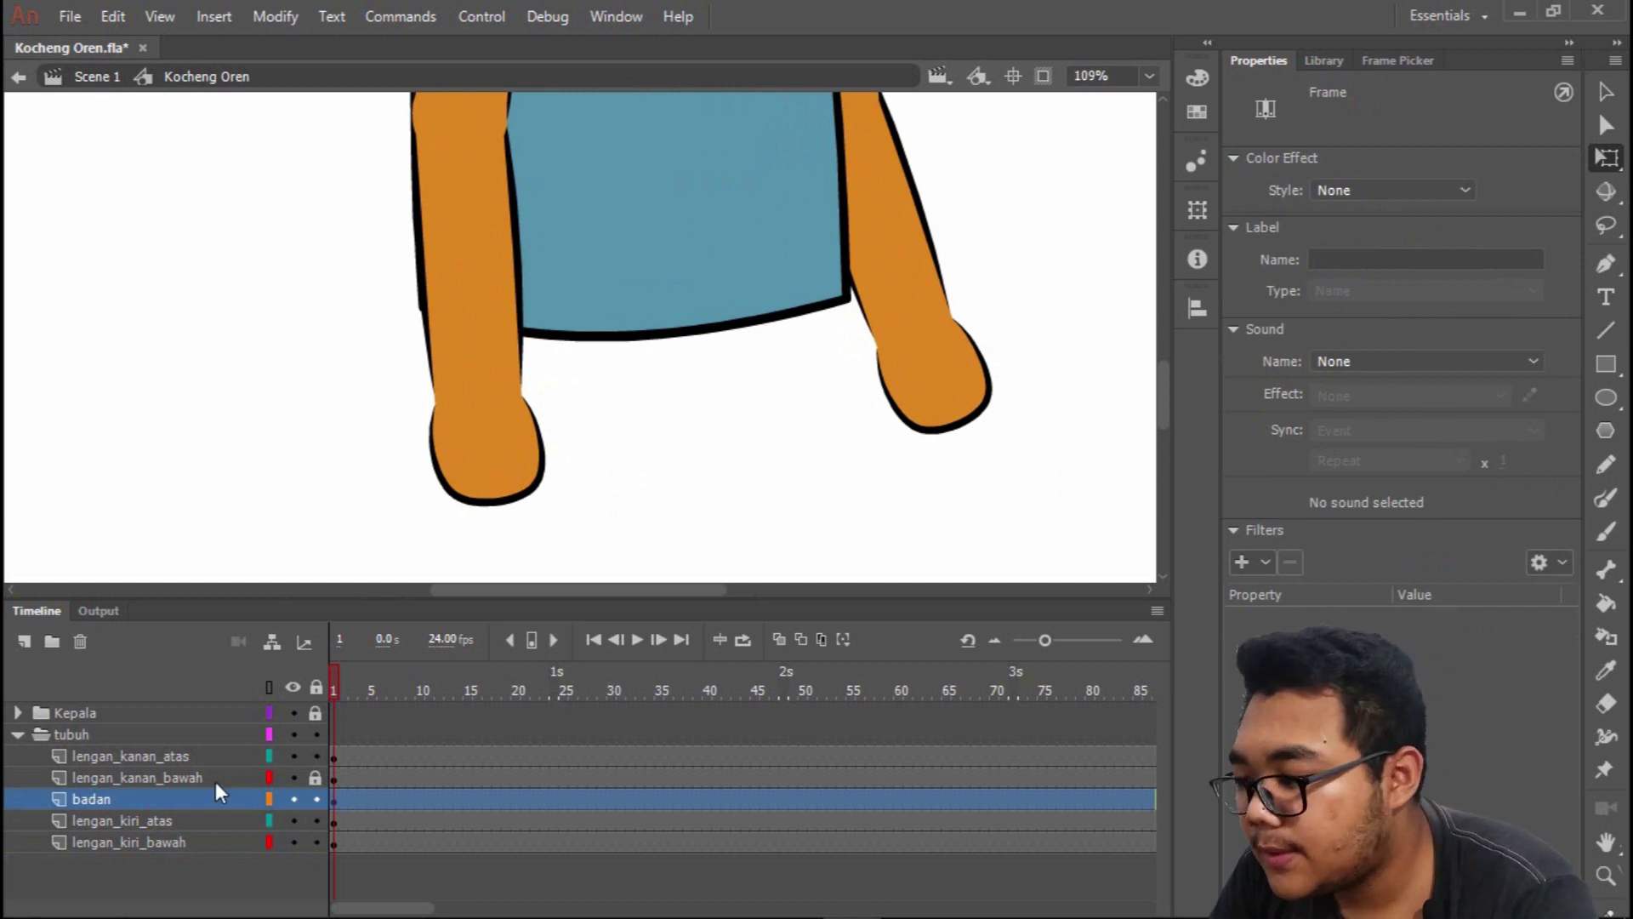
pyautogui.click(315, 799)
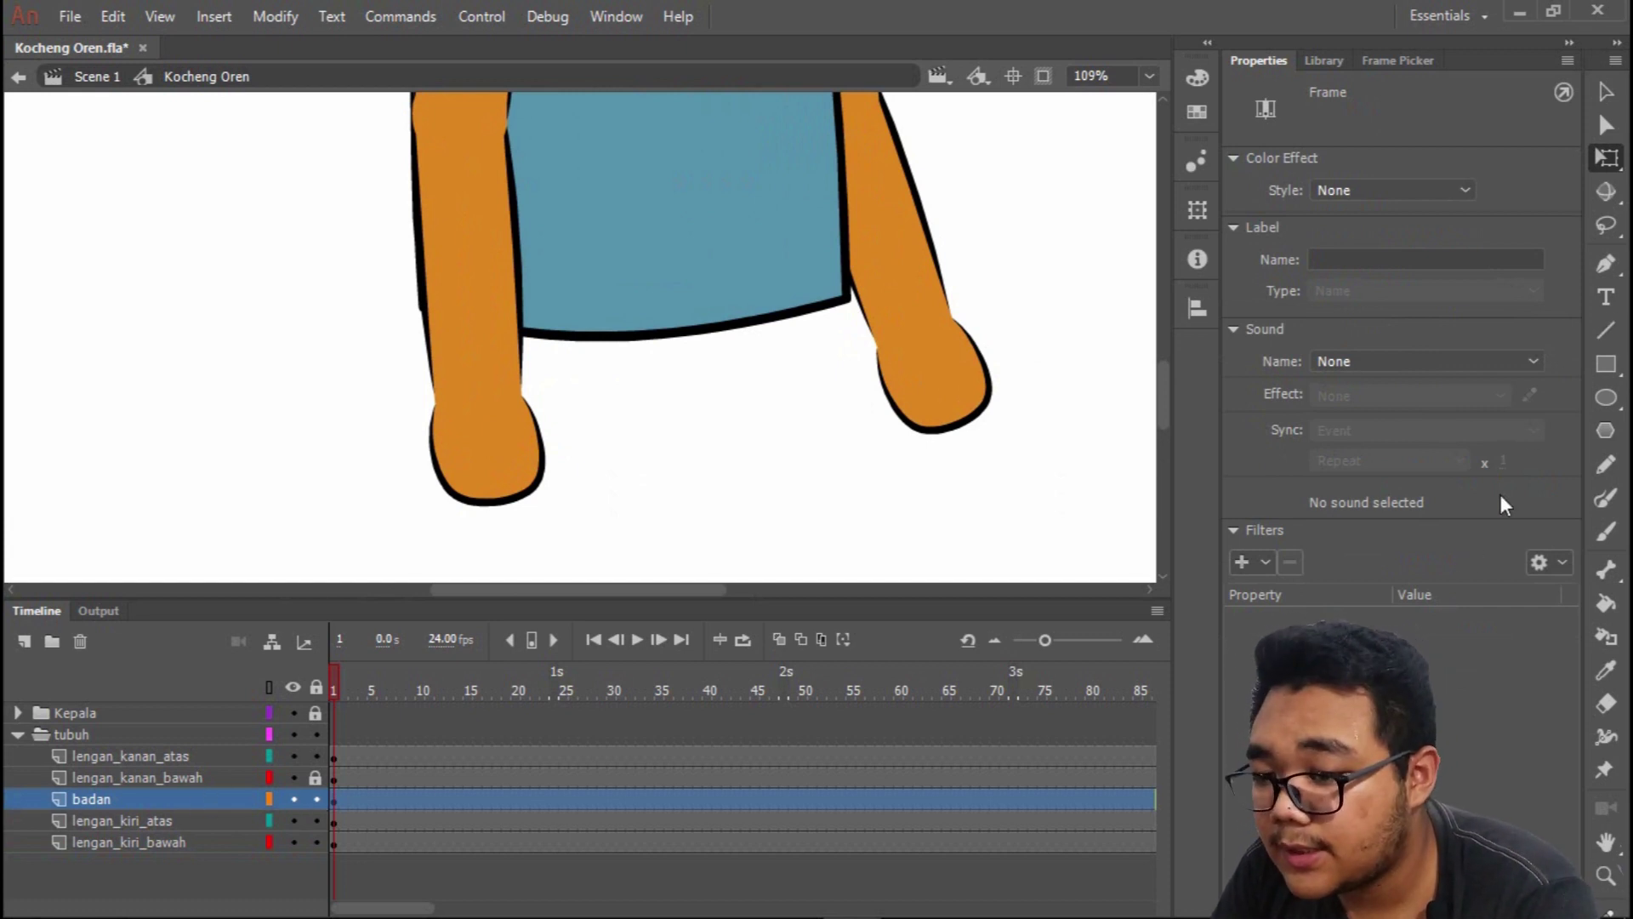
pyautogui.click(1606, 334)
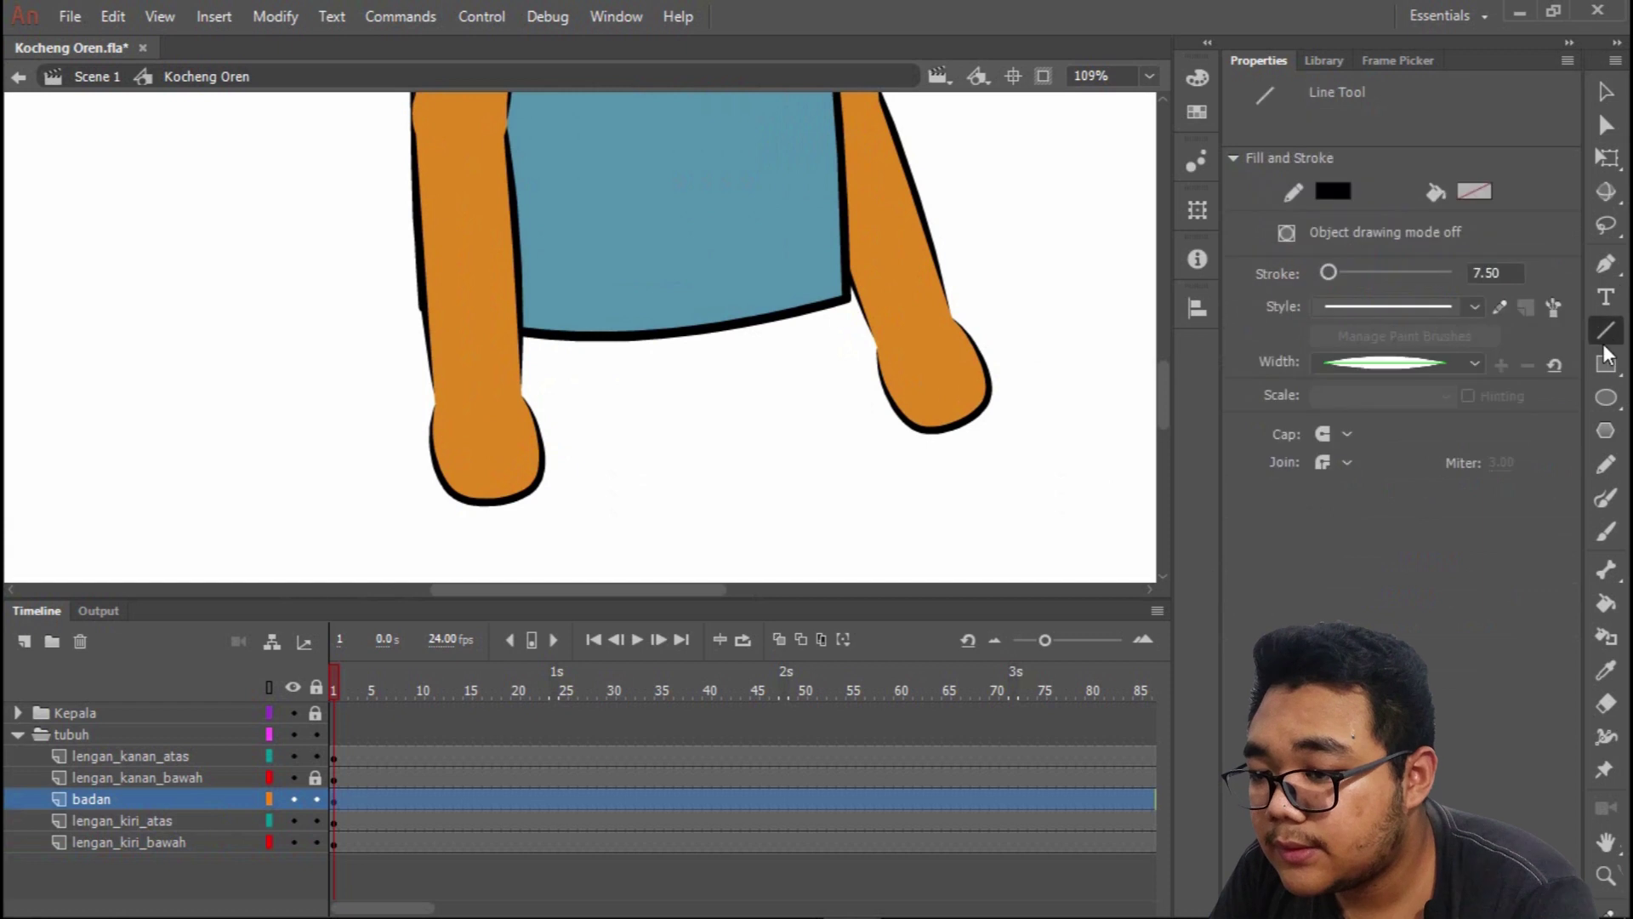
# Hide the lengan_kanan_atas and lengan_kanan_bawah layers to expose the whole lower edge of the shirt.
pyautogui.moveTo(768, 275); pyautogui.dragTo(783, 416)
pyautogui.hotkey('ctrl', 'z')
pyautogui.scroll(-3, 672, 321)
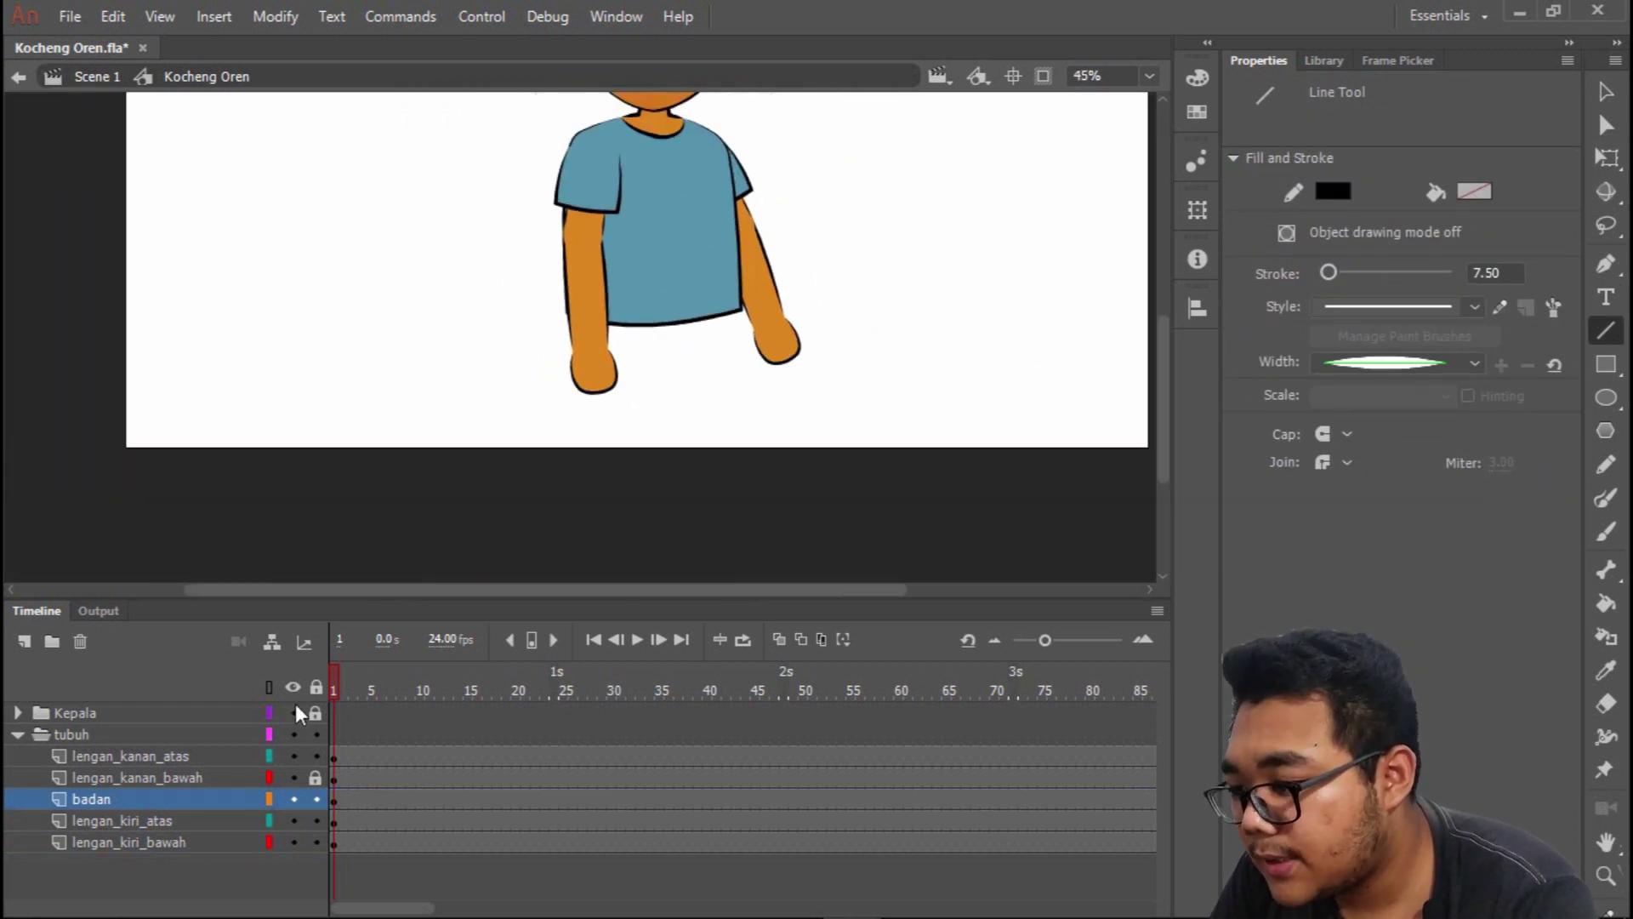
pyautogui.scroll(2, 660, 202)
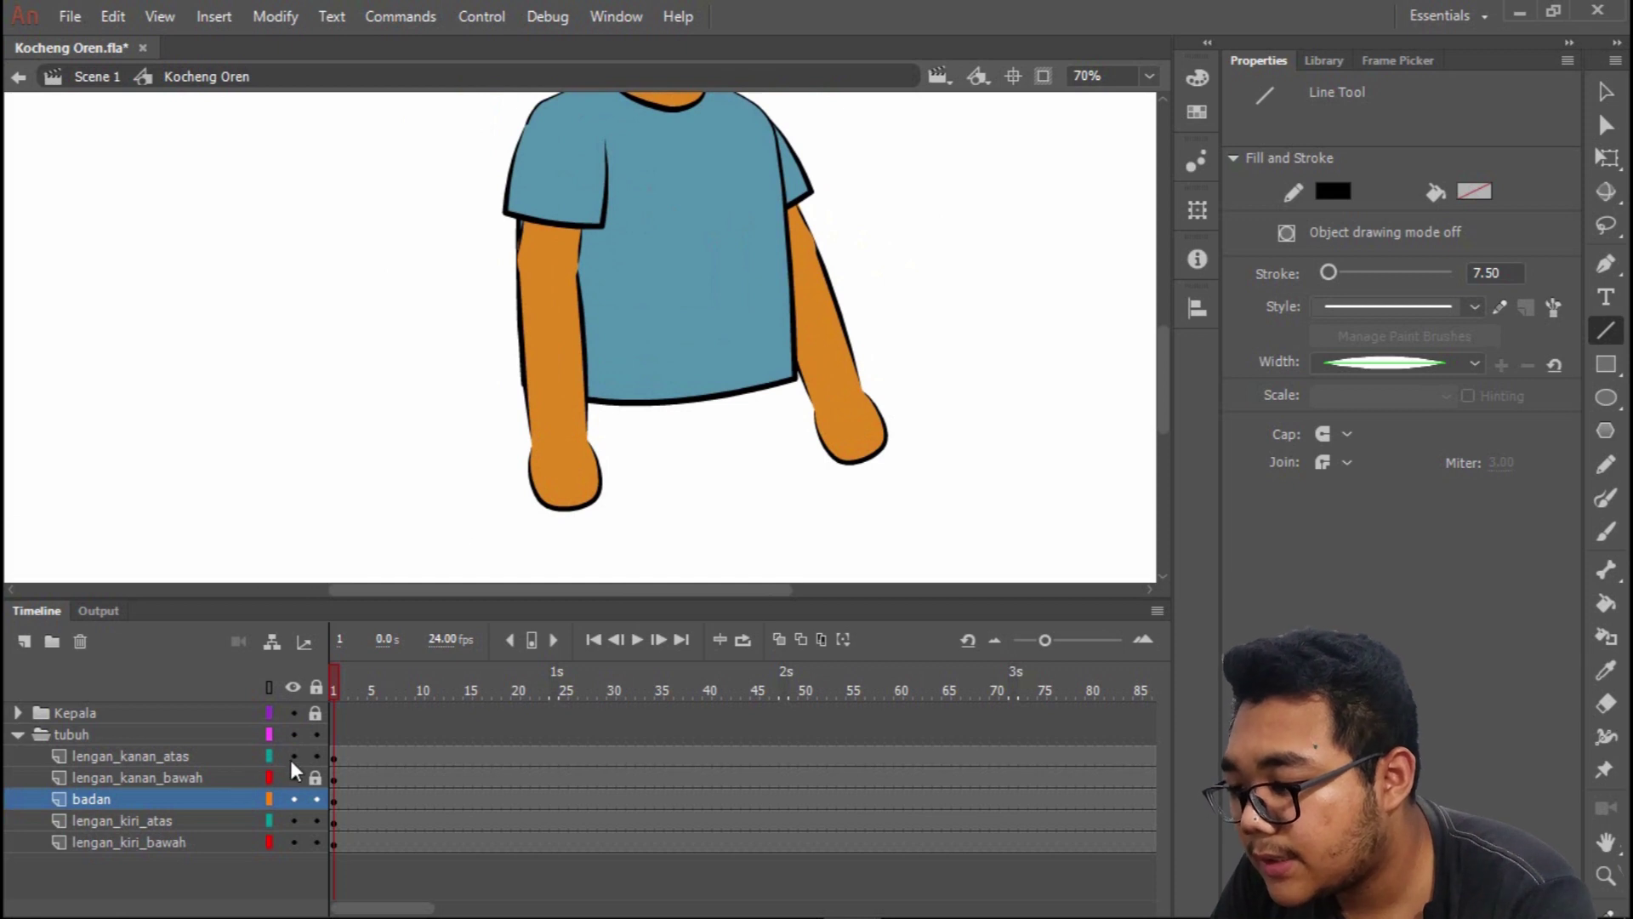
pyautogui.click(292, 758)
pyautogui.click(292, 777)
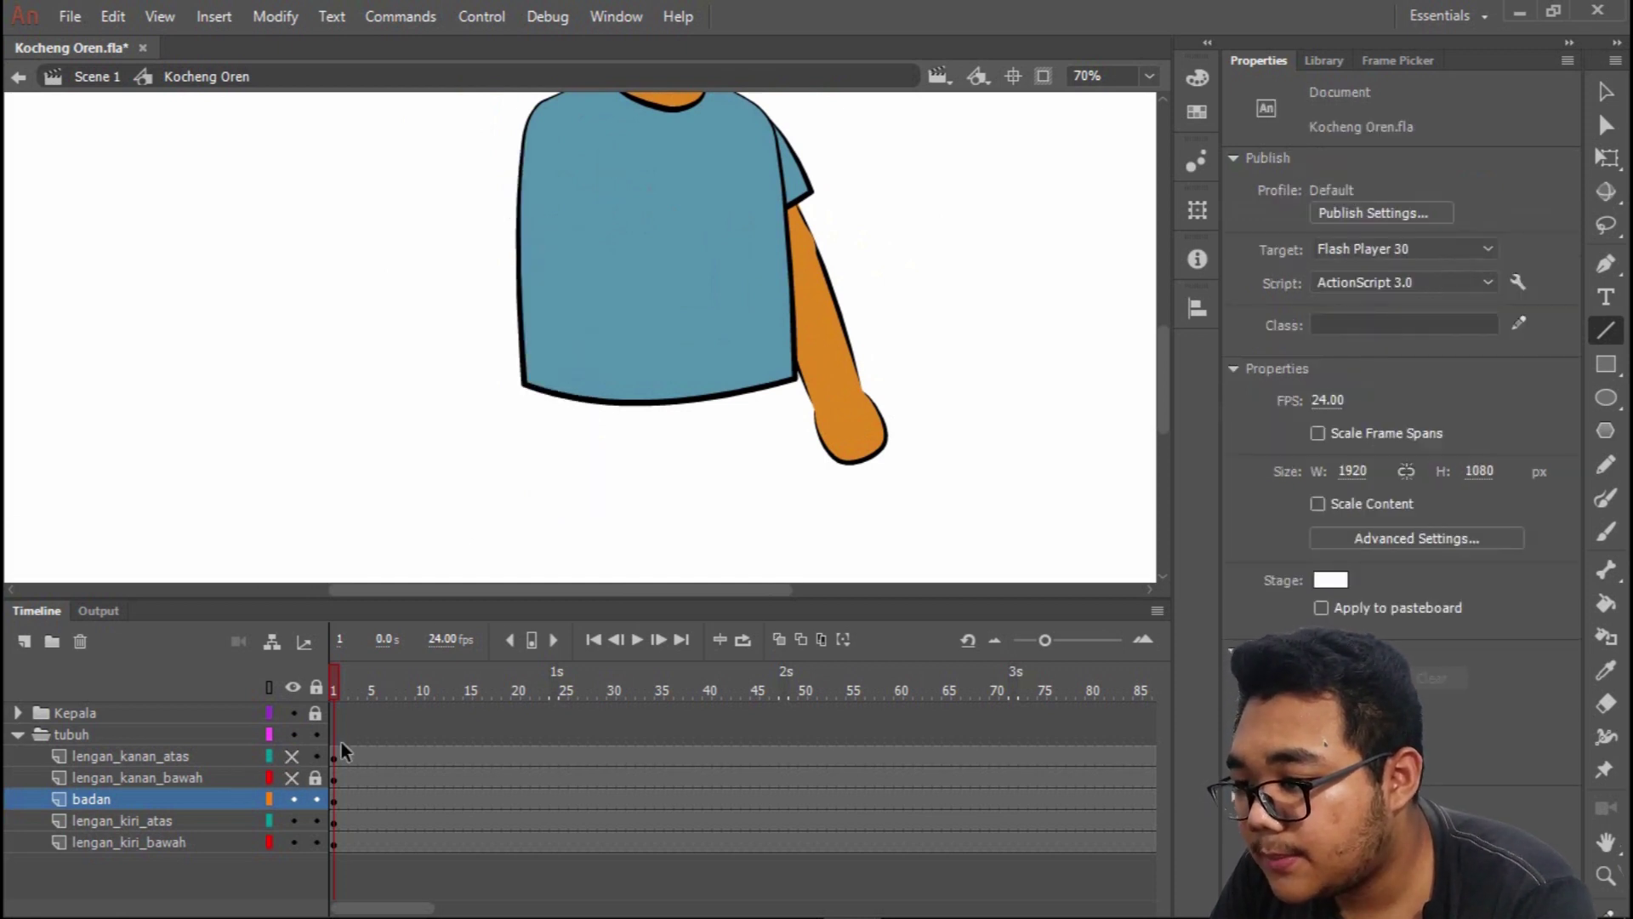
# Draw the hip outline below the shirt hem with two side lines and two crossing lines forming a shallow V.
pyautogui.scroll(3, 638, 456)
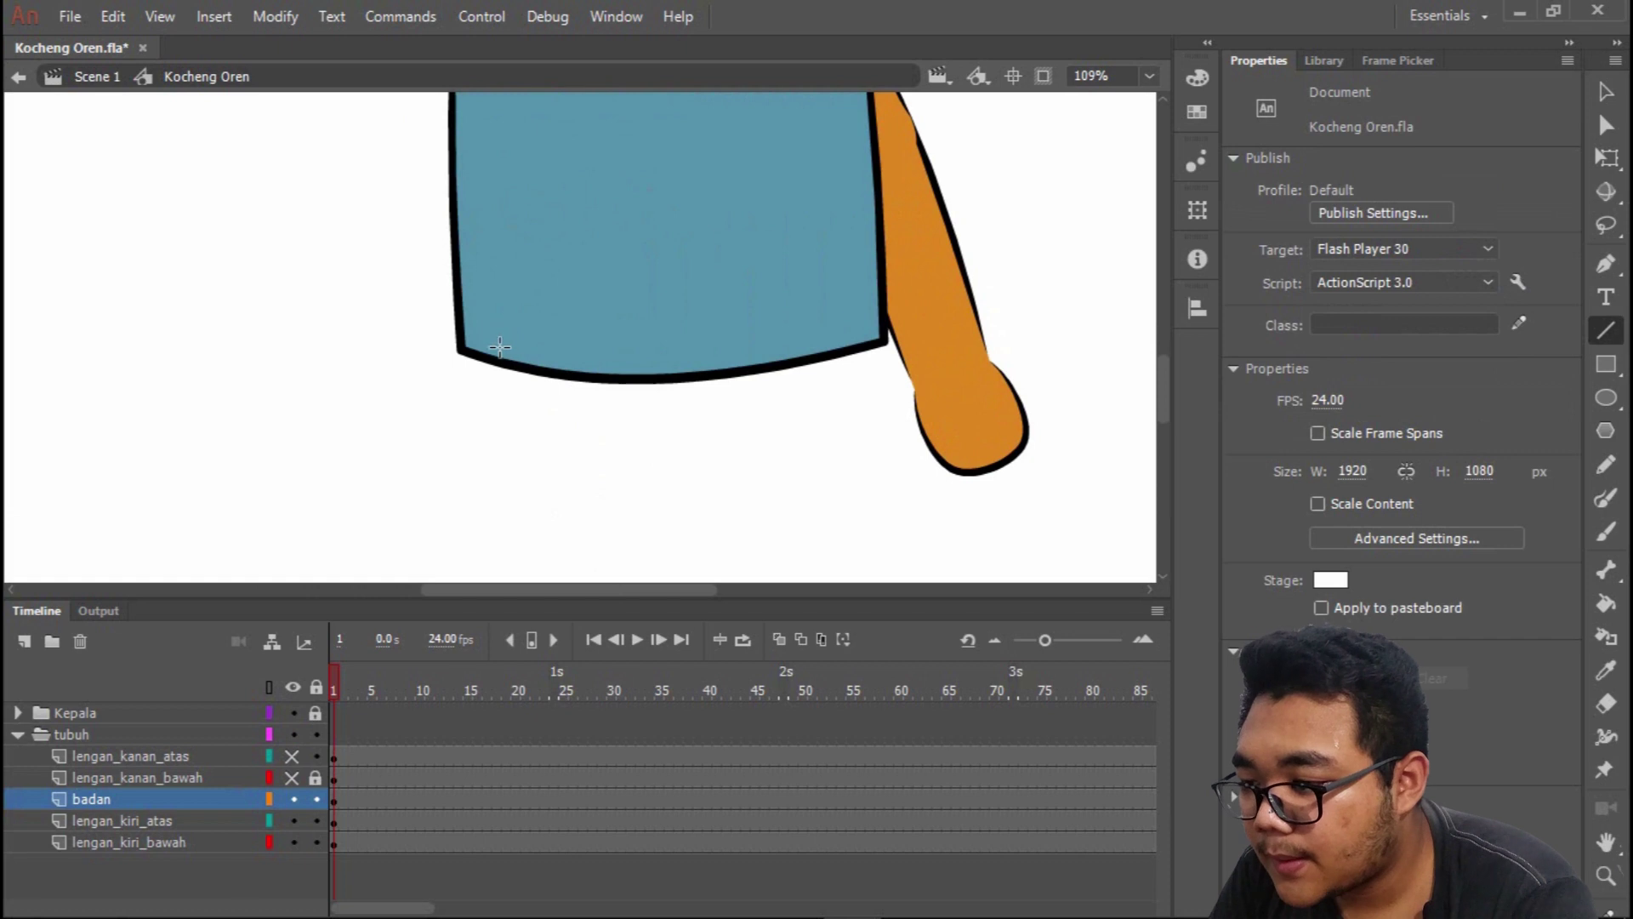
pyautogui.moveTo(501, 341)
pyautogui.mouseDown()
pyautogui.moveTo(502, 504)
pyautogui.moveTo(555, 500)
pyautogui.moveTo(698, 554)
pyautogui.moveTo(719, 540)
pyautogui.mouseUp()
pyautogui.moveTo(845, 328); pyautogui.dragTo(845, 536)
pyautogui.moveTo(898, 477)
pyautogui.mouseDown()
pyautogui.moveTo(783, 534)
pyautogui.moveTo(643, 565)
pyautogui.moveTo(631, 544)
pyautogui.mouseUp()
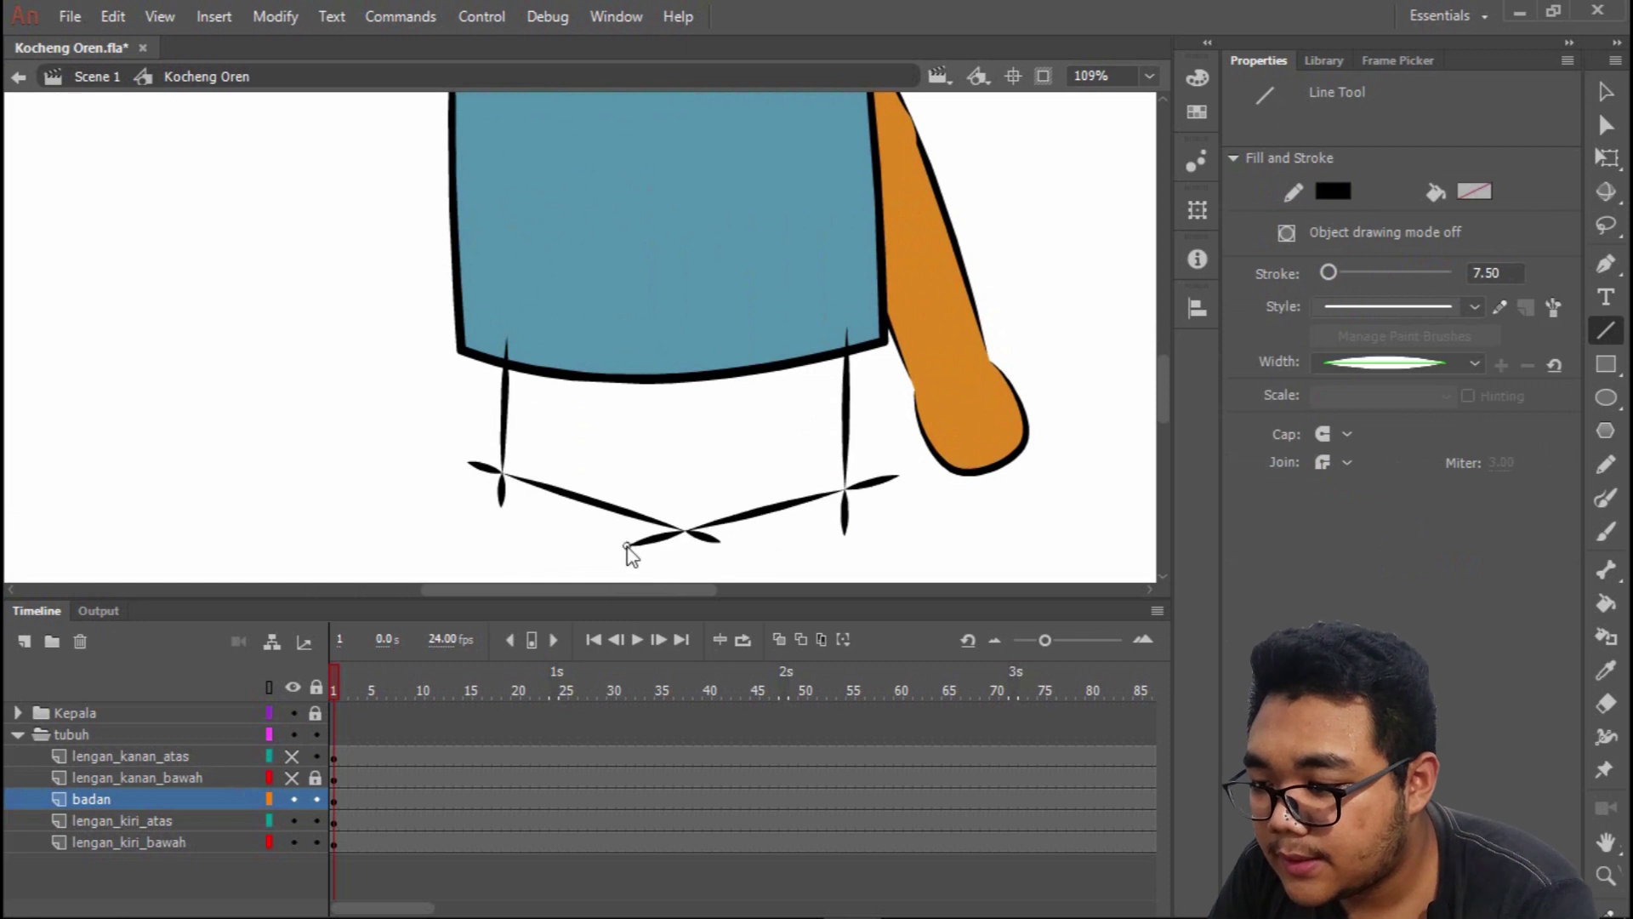
# Bend the hip outline's side and lower lines outward into curves and adjust its corner points into a rounded shape.
pyautogui.press('v')
pyautogui.moveTo(777, 514); pyautogui.dragTo(860, 464)
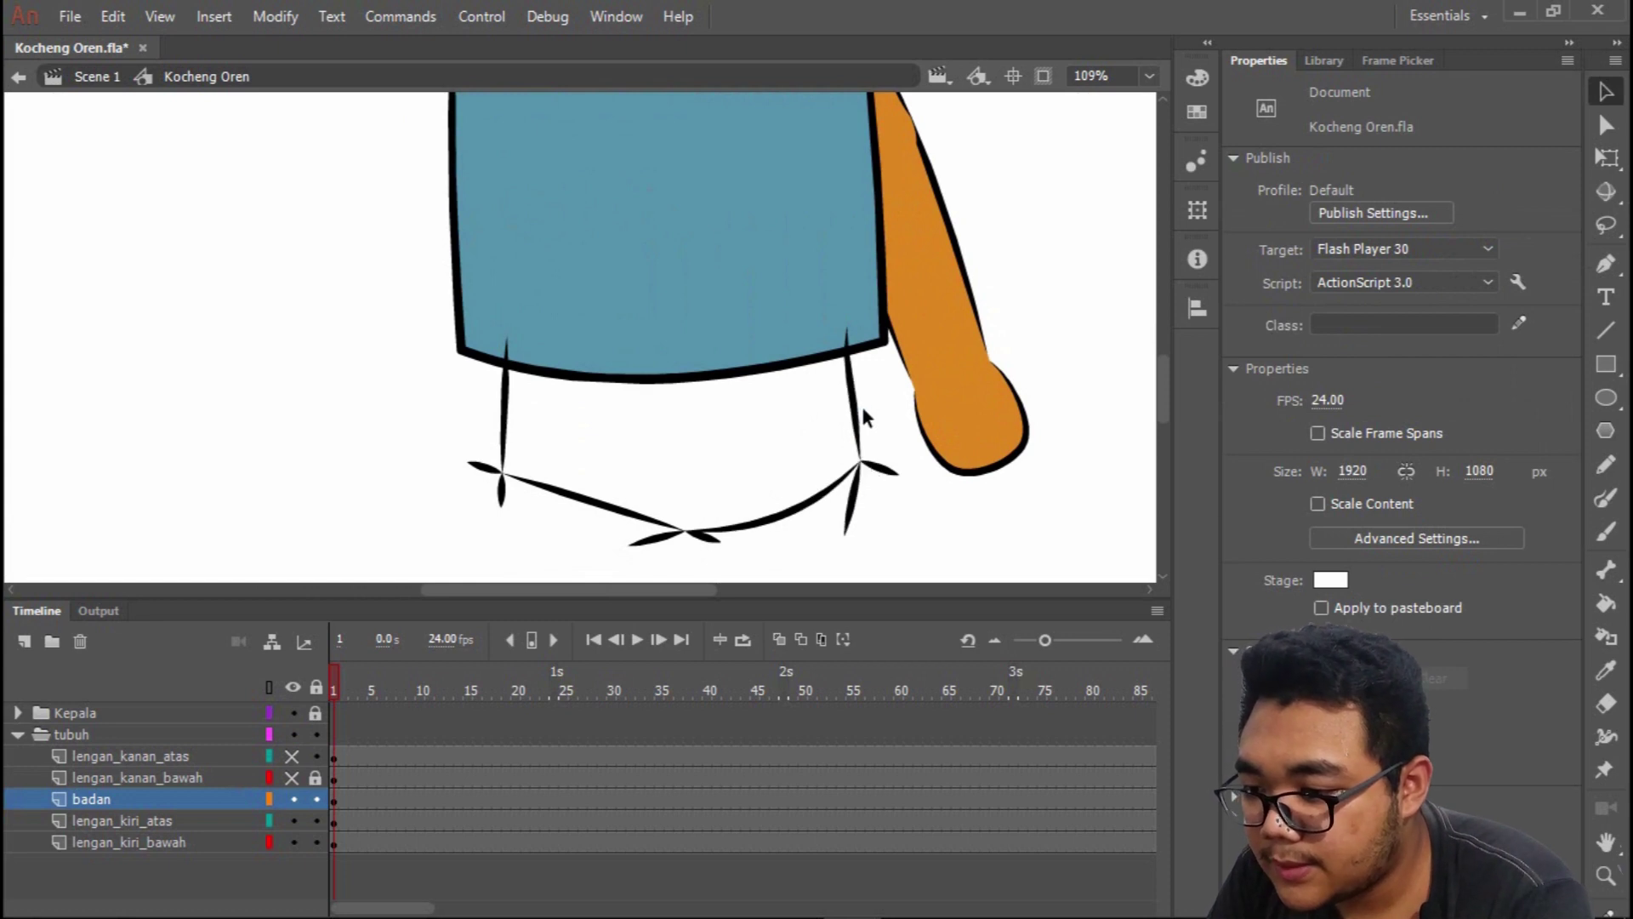
pyautogui.moveTo(856, 396); pyautogui.dragTo(867, 411)
pyautogui.moveTo(595, 496); pyautogui.dragTo(573, 532)
pyautogui.moveTo(504, 424); pyautogui.dragTo(499, 506)
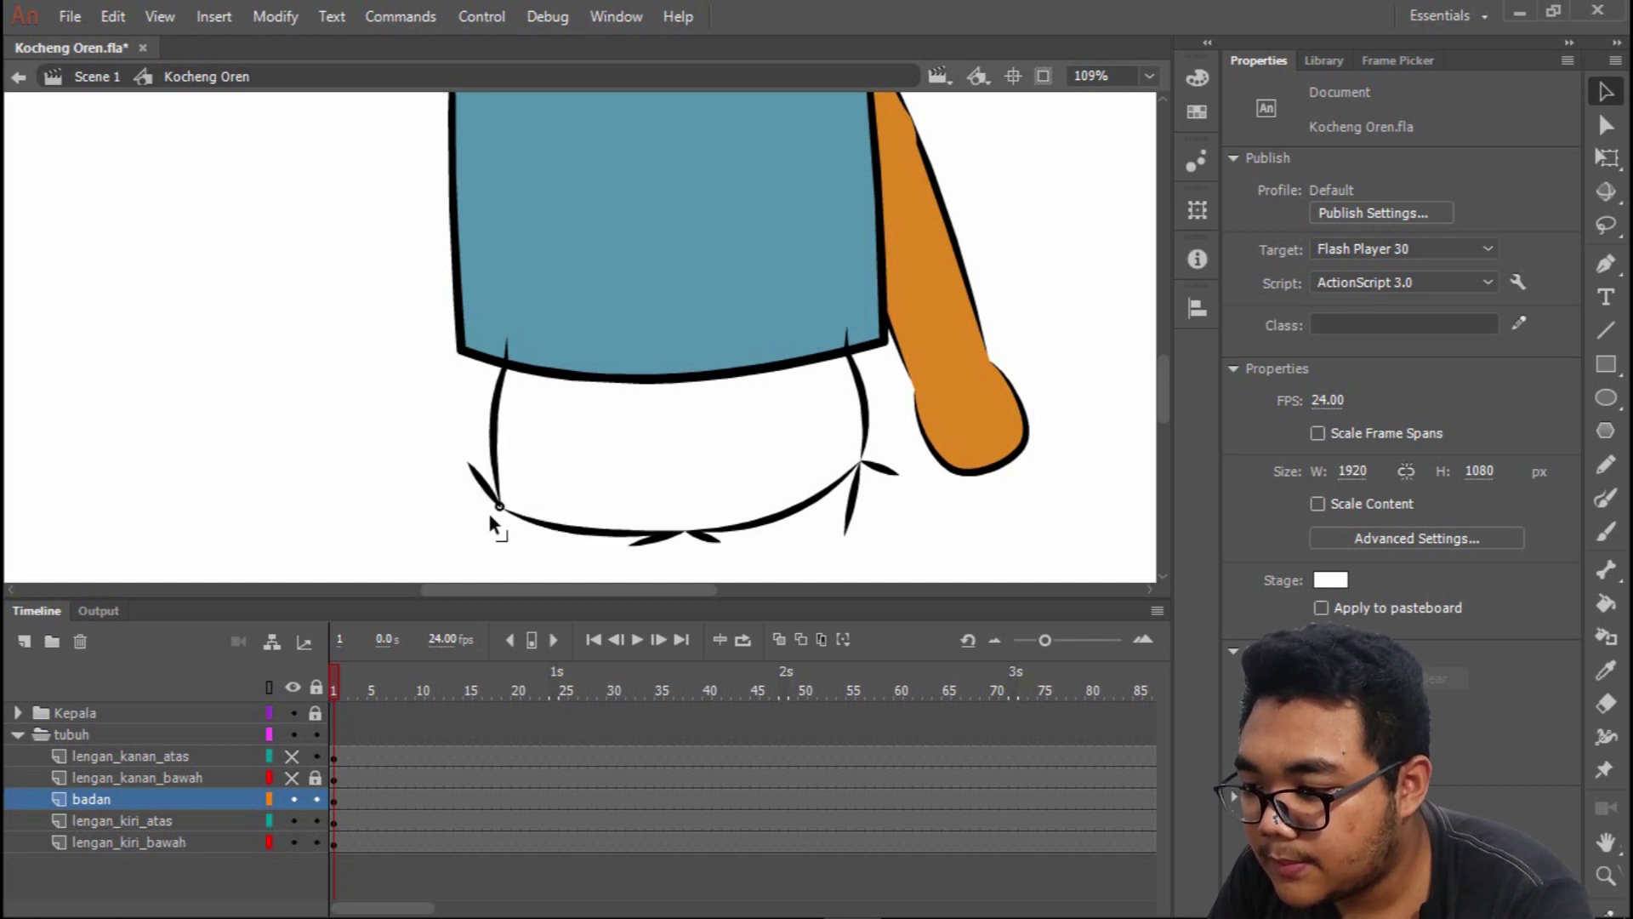
pyautogui.moveTo(687, 536); pyautogui.dragTo(686, 553)
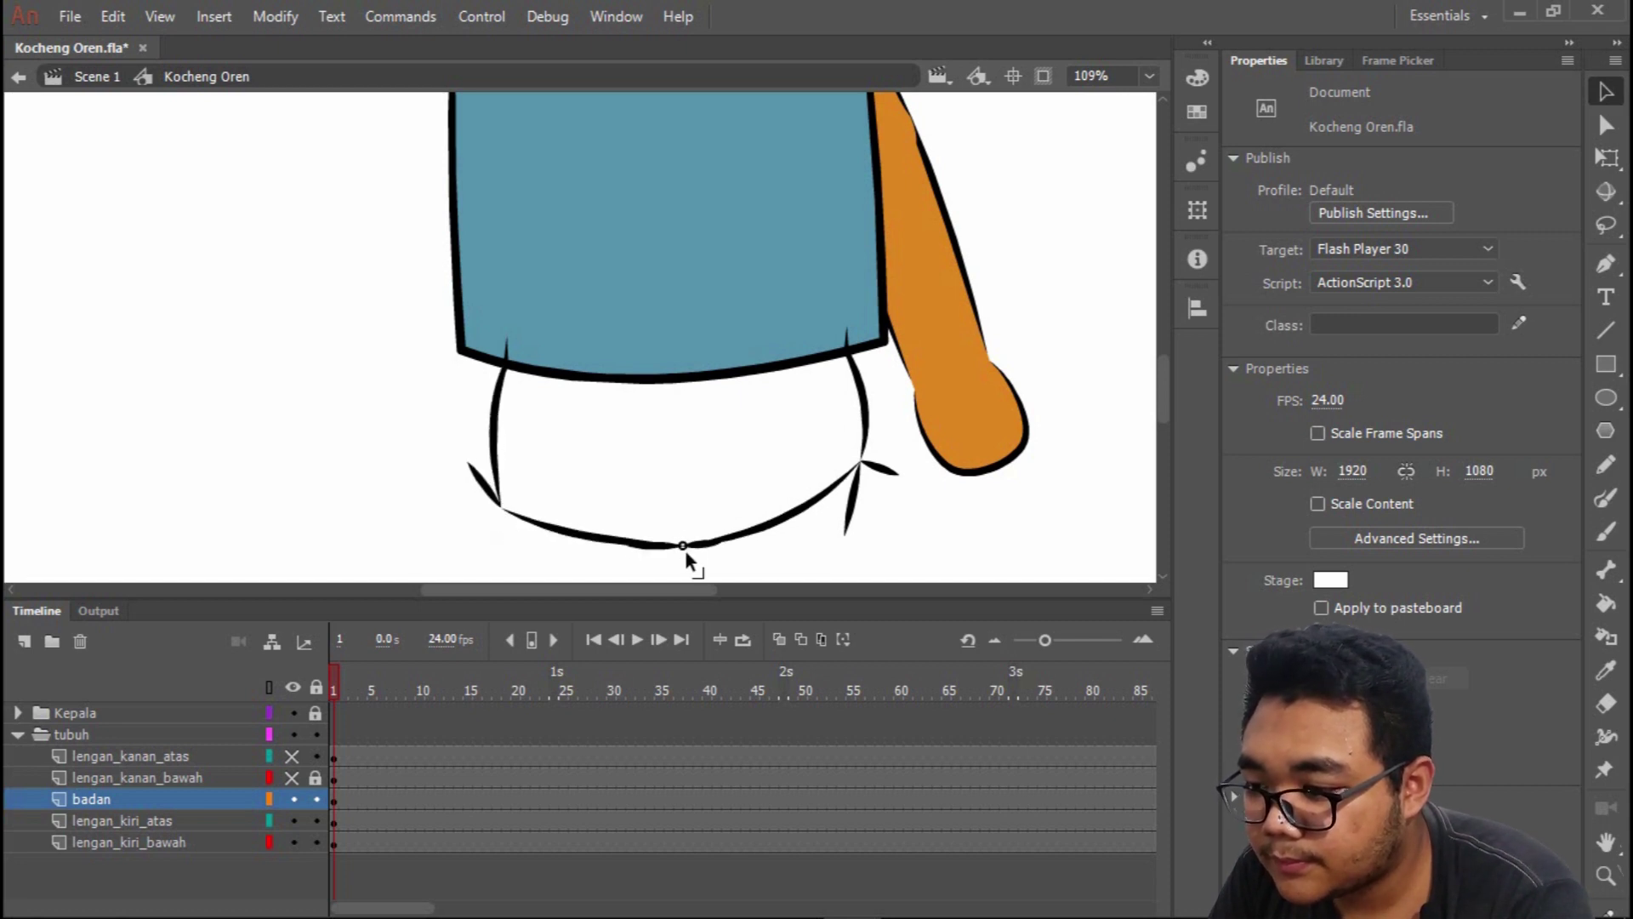
pyautogui.scroll(-2, 842, 451)
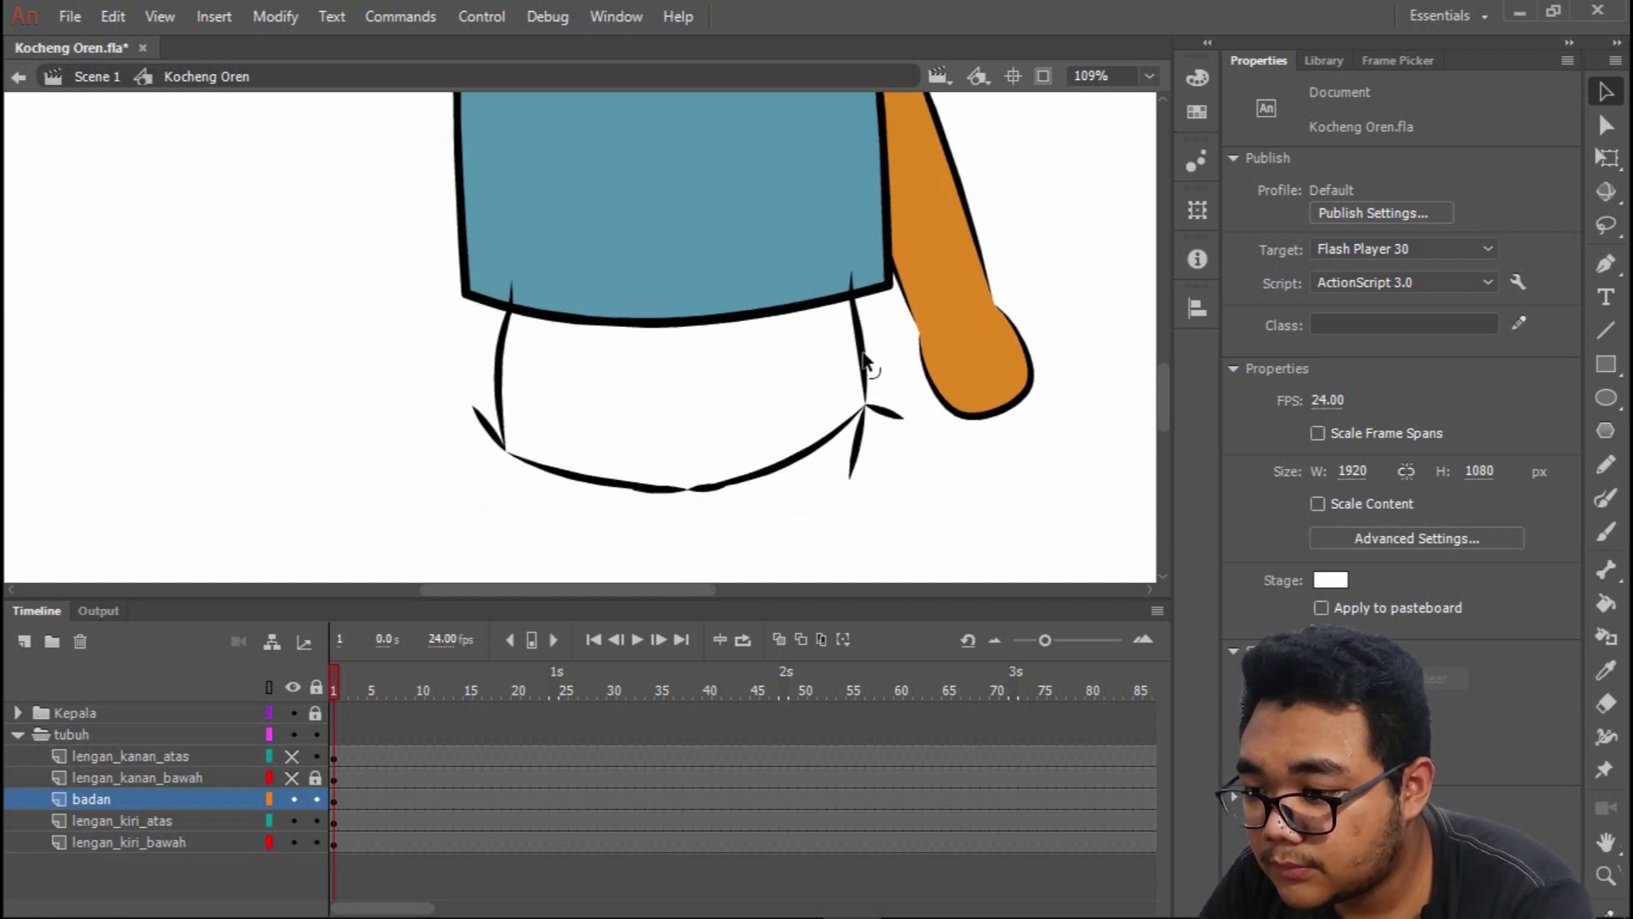
pyautogui.moveTo(866, 410); pyautogui.dragTo(863, 419)
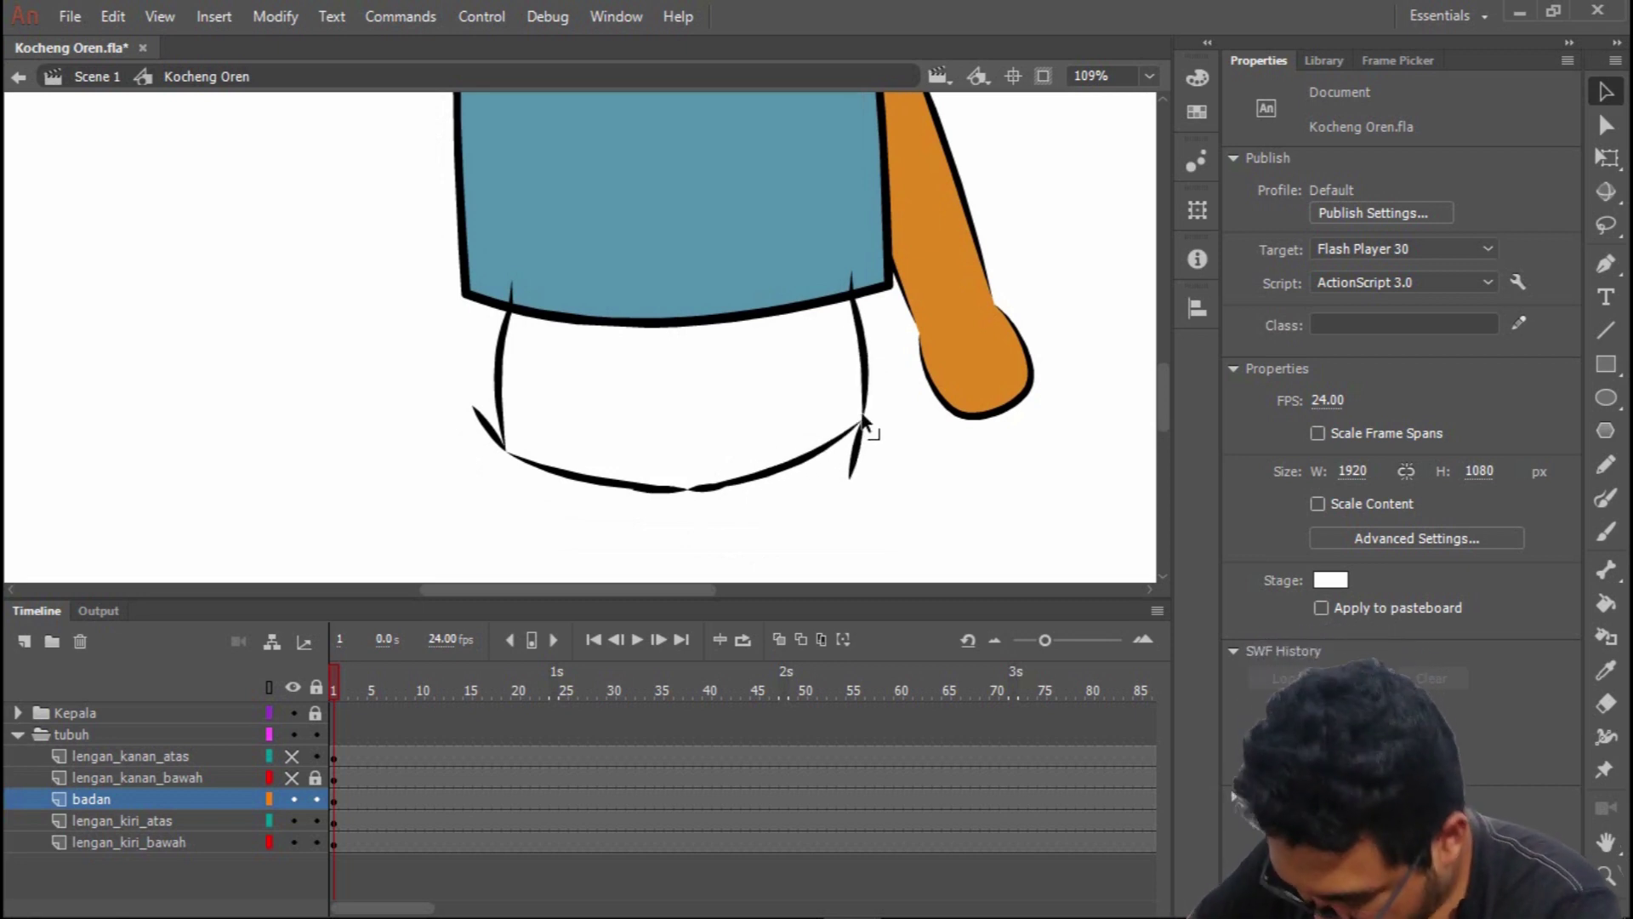
# Fill the hip shape below the shirt with dark navy #000033 using the Paint Bucket tool.
pyautogui.press('k')
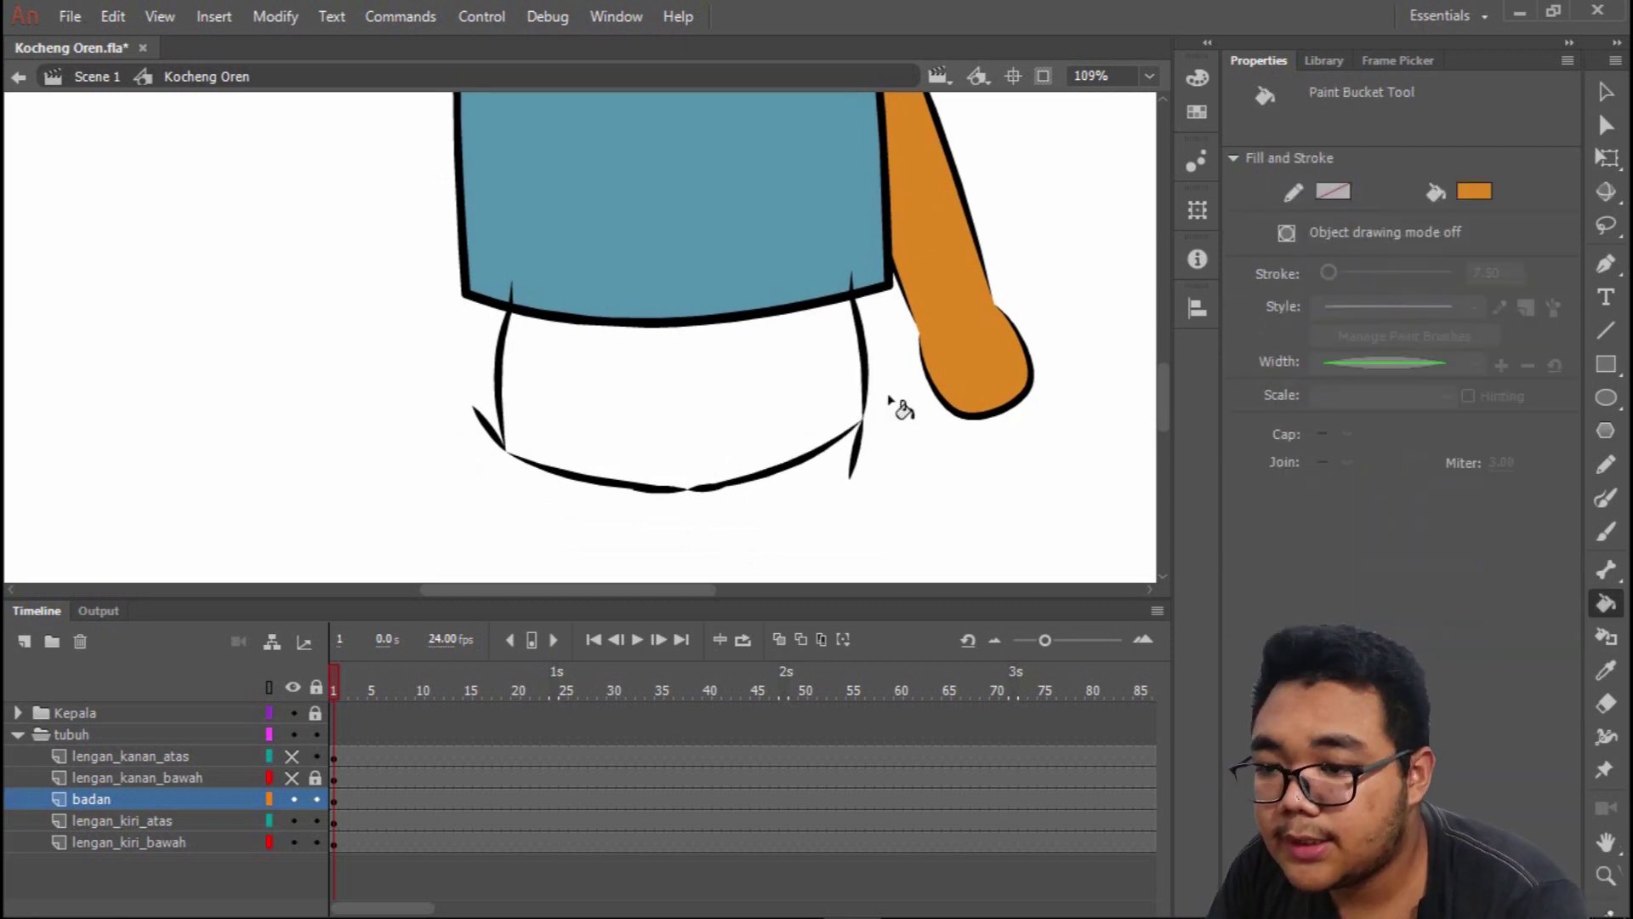
pyautogui.click(1475, 196)
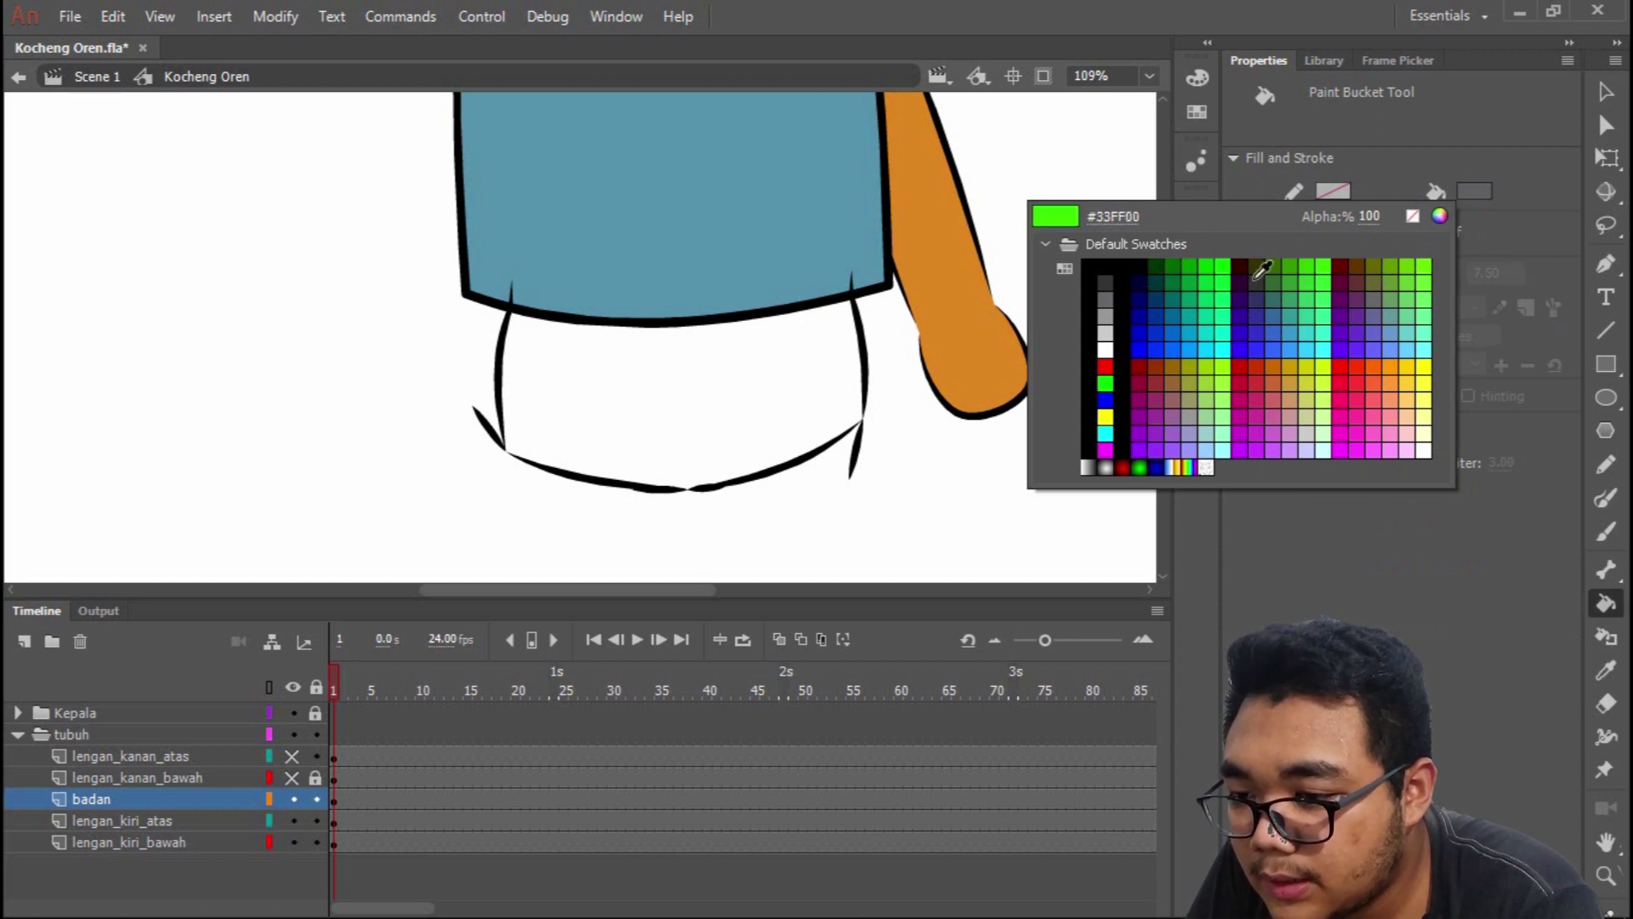
pyautogui.click(1142, 273)
pyautogui.click(754, 401)
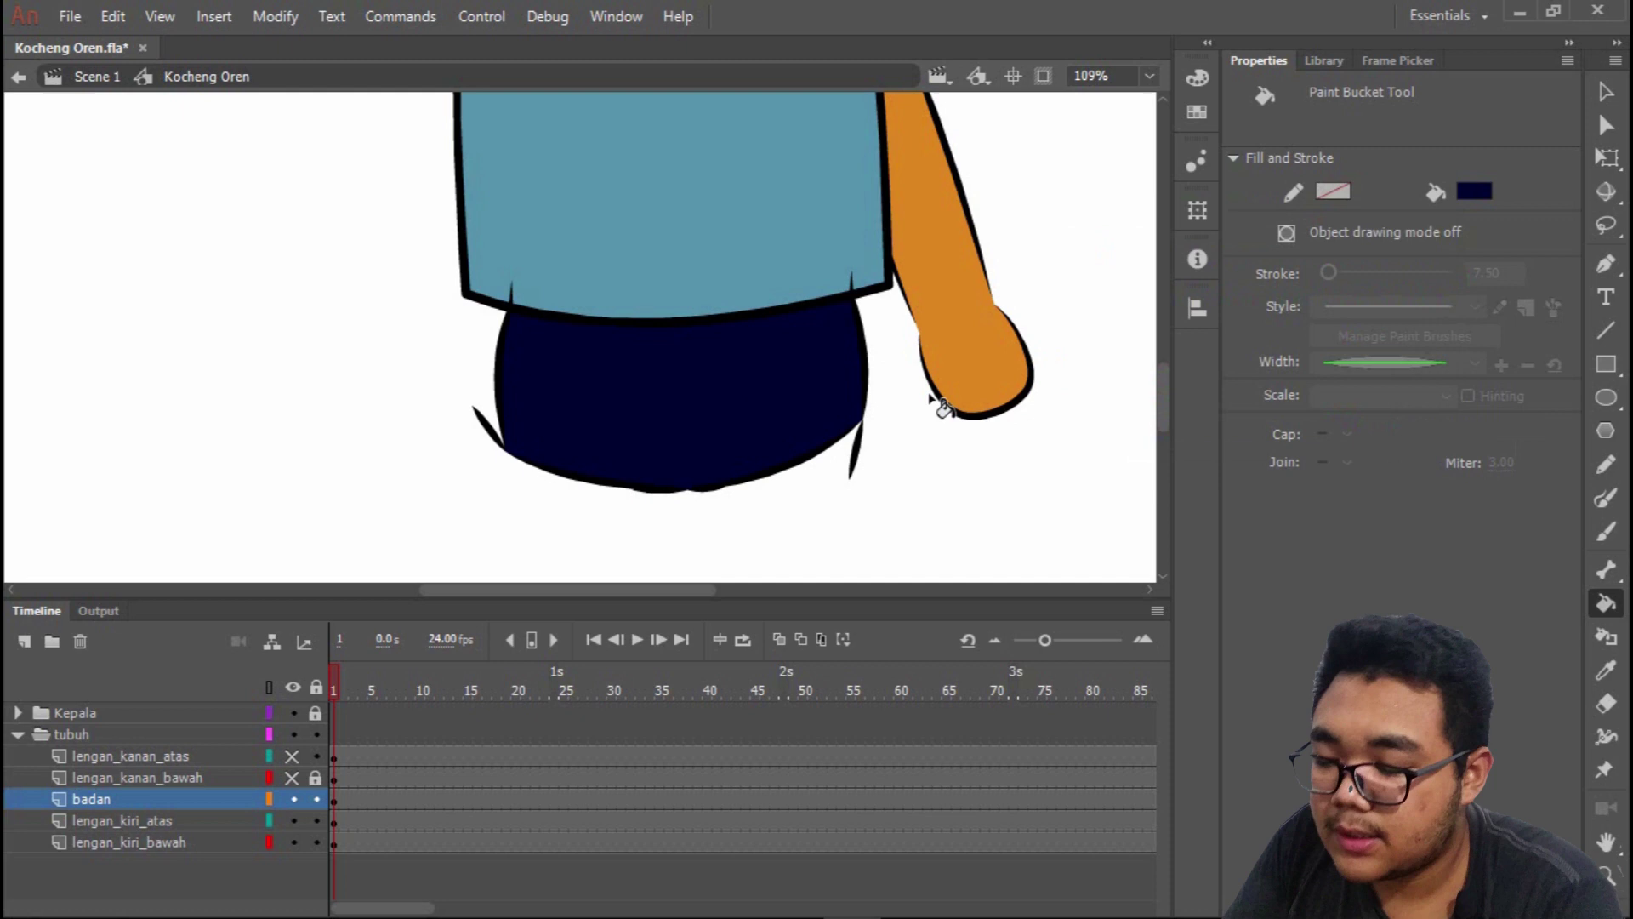
# Mix the custom navy fill color #091031 and recolor the hip shape with it.
pyautogui.click(1470, 191)
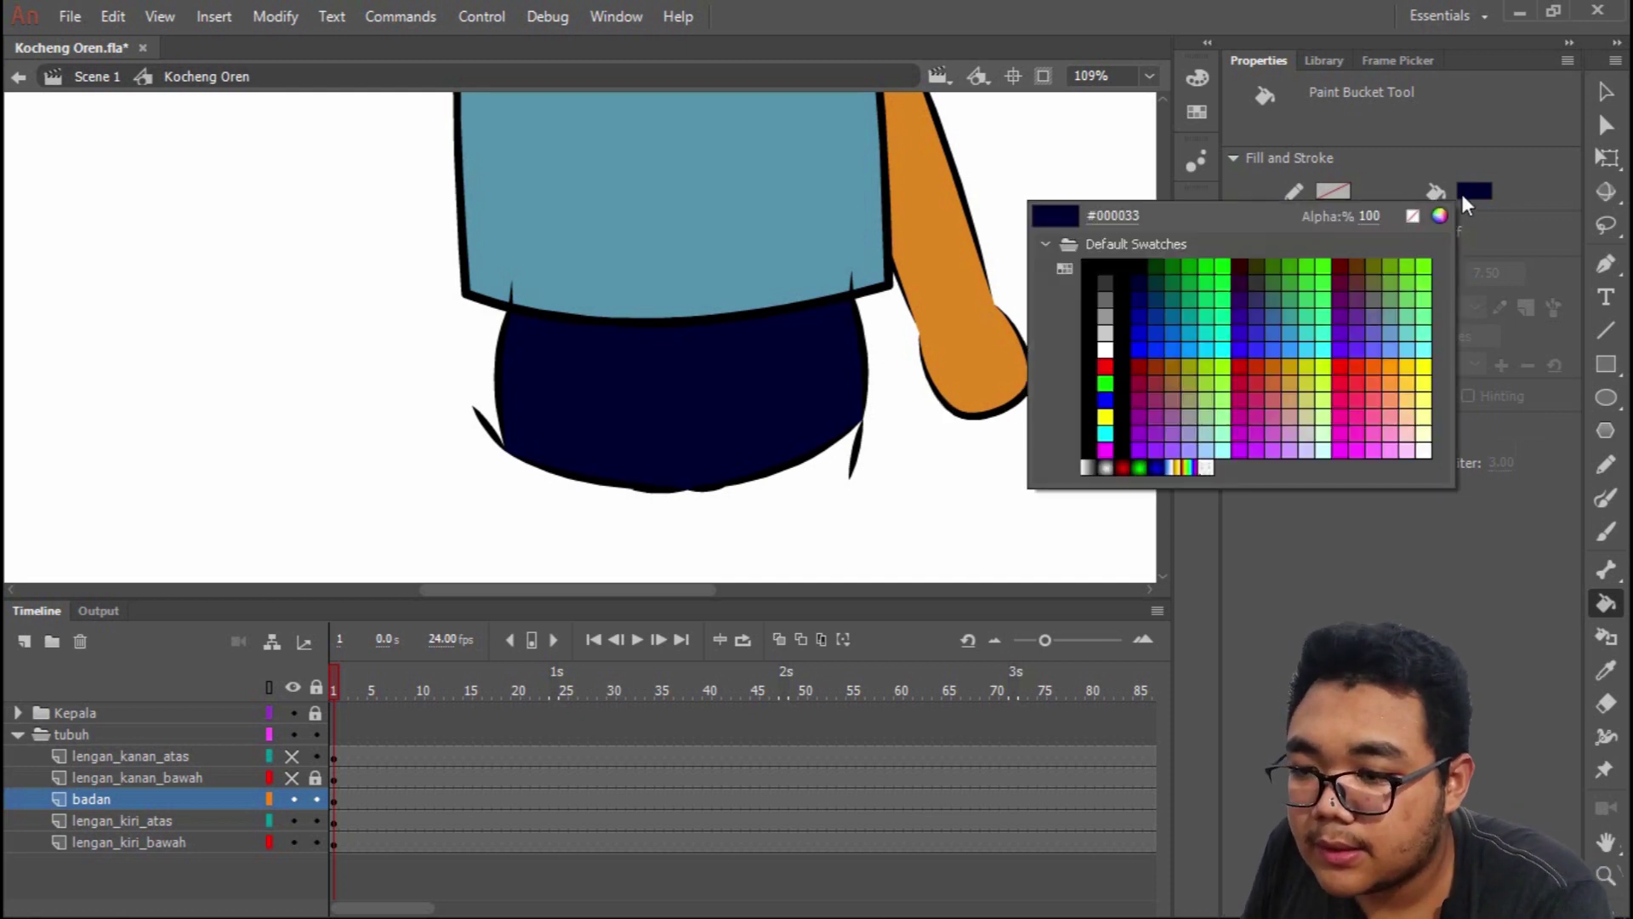
pyautogui.click(1434, 220)
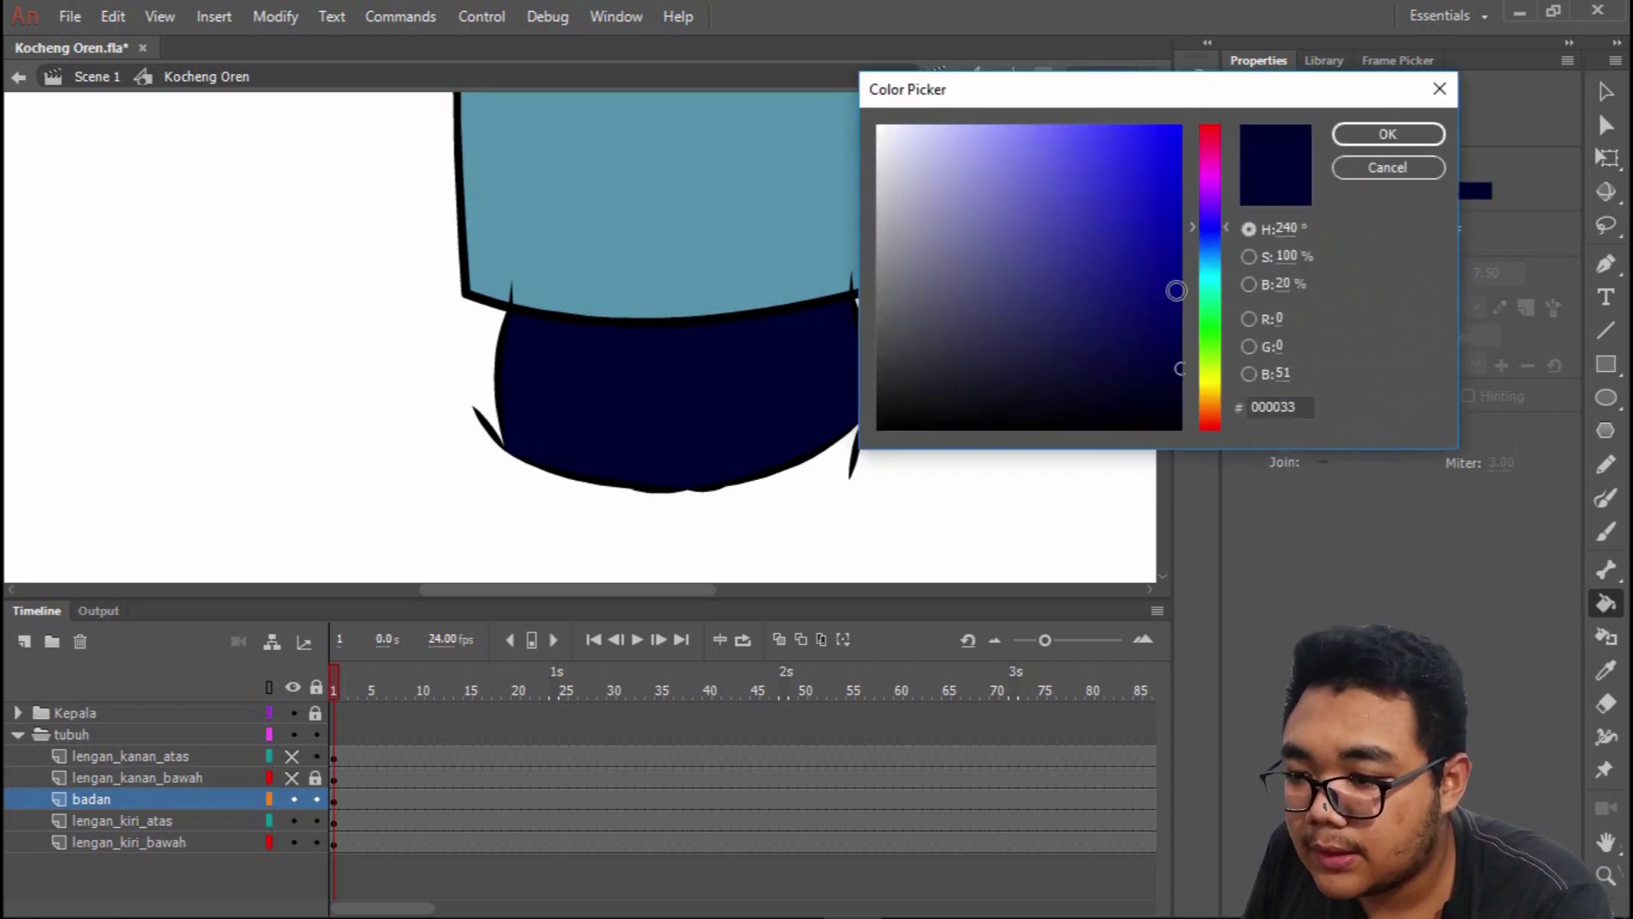
pyautogui.click(1208, 233)
pyautogui.click(1089, 361)
pyautogui.moveTo(1090, 360)
pyautogui.mouseDown()
pyautogui.moveTo(1122, 357)
pyautogui.moveTo(1129, 375)
pyautogui.mouseUp()
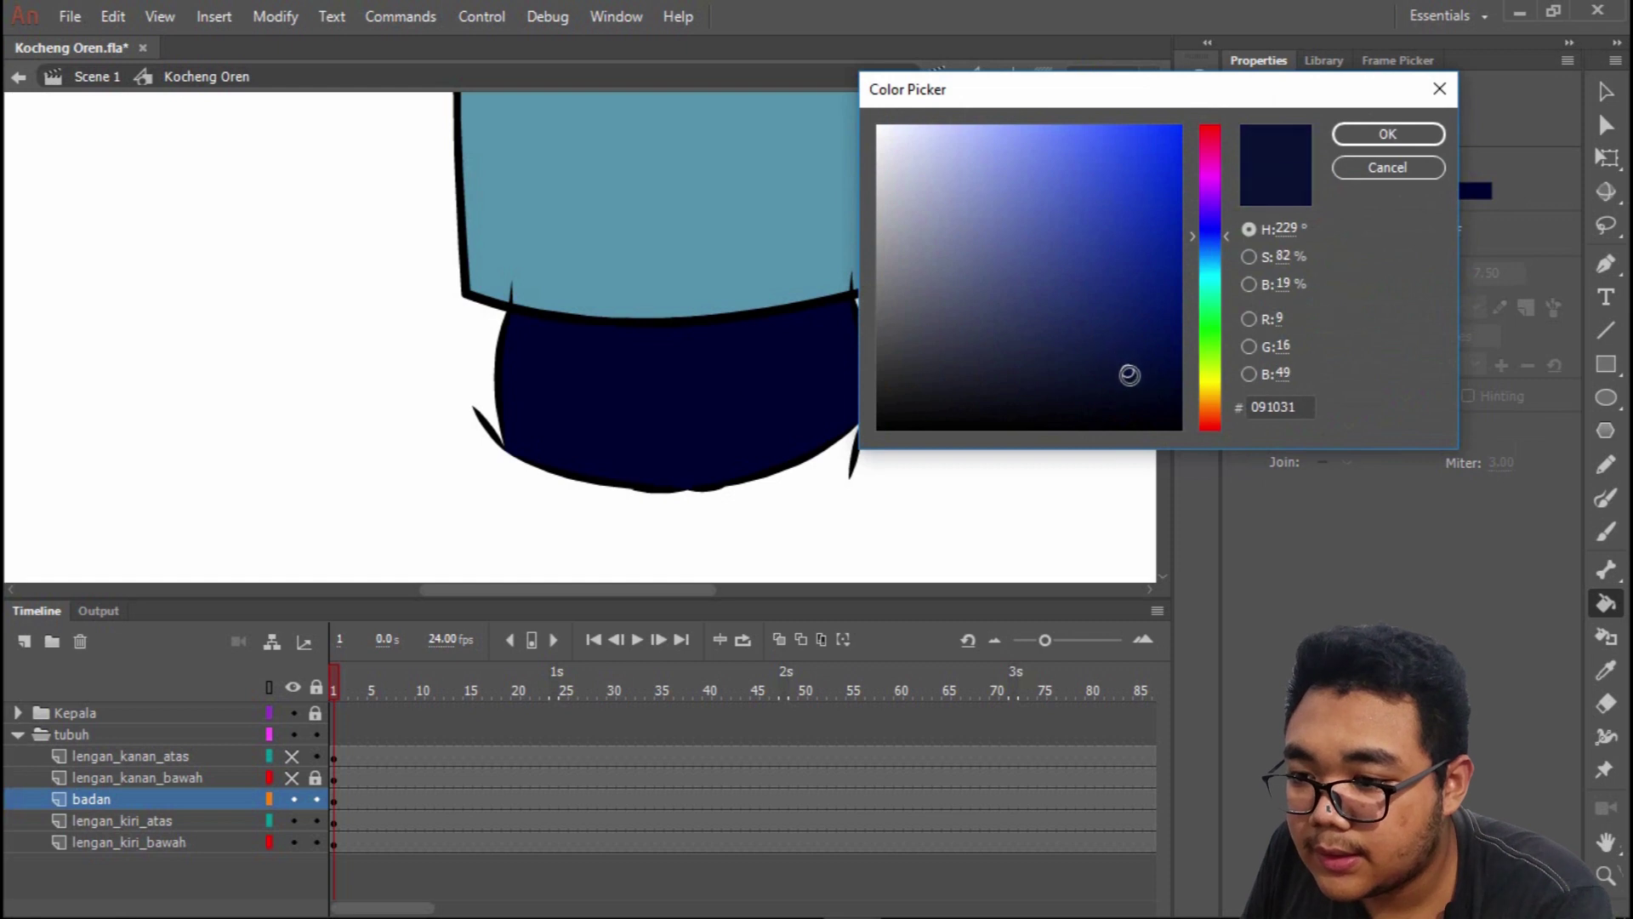
pyautogui.click(1387, 134)
pyautogui.click(722, 426)
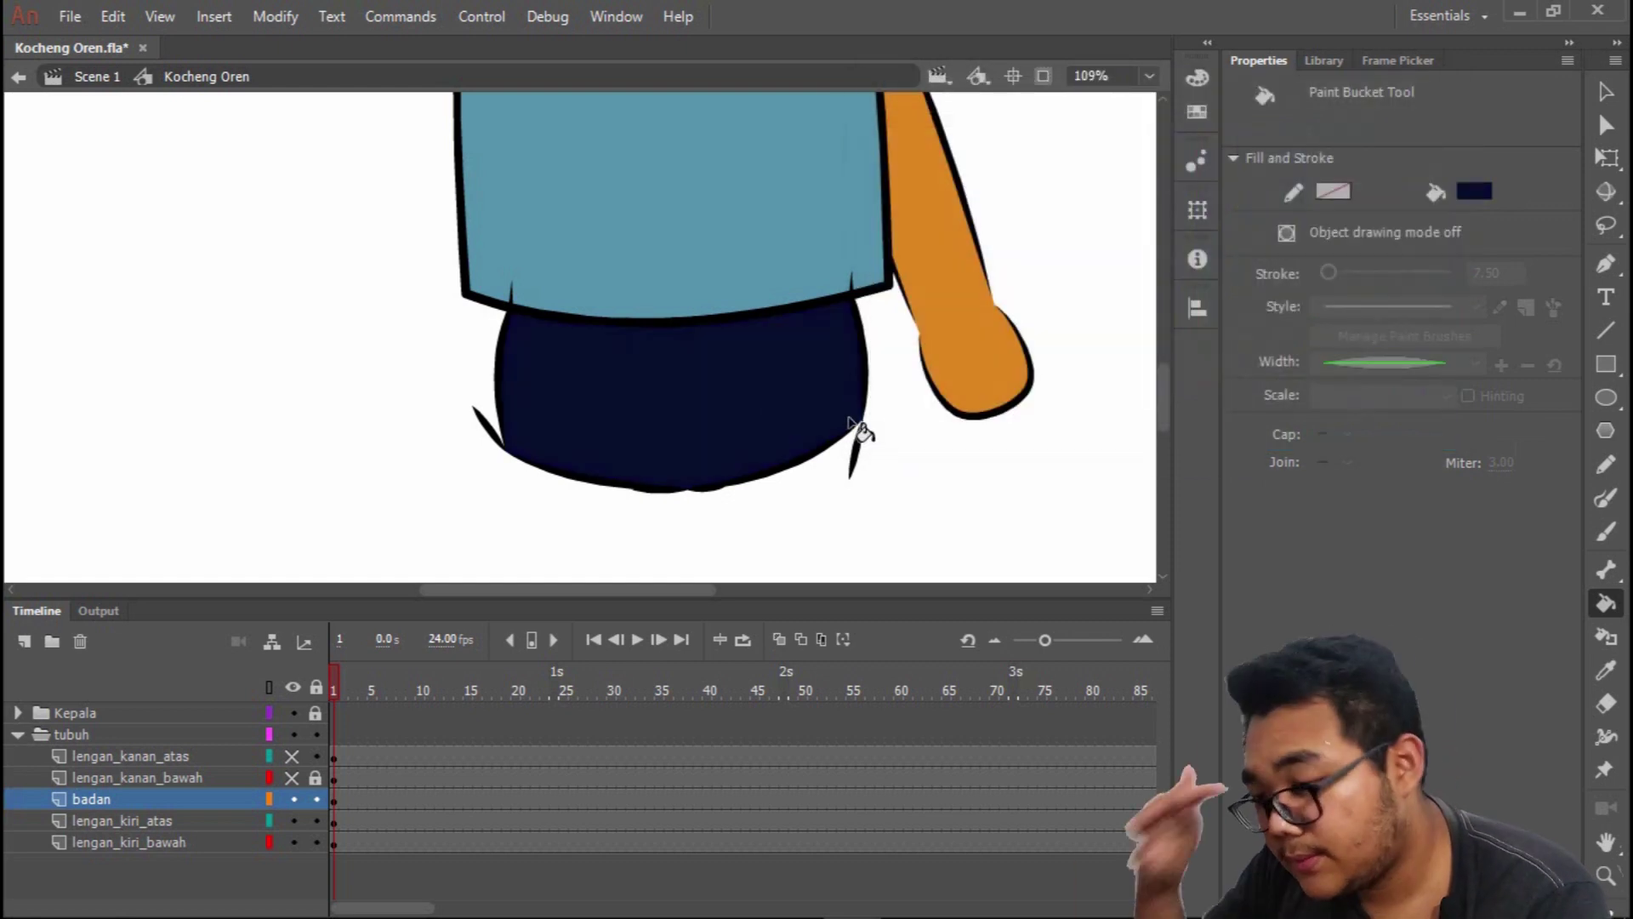
# Delete the hip's lower outline strokes together with the line ends sticking out at its corners and above the shirt hem.
pyautogui.press('v')
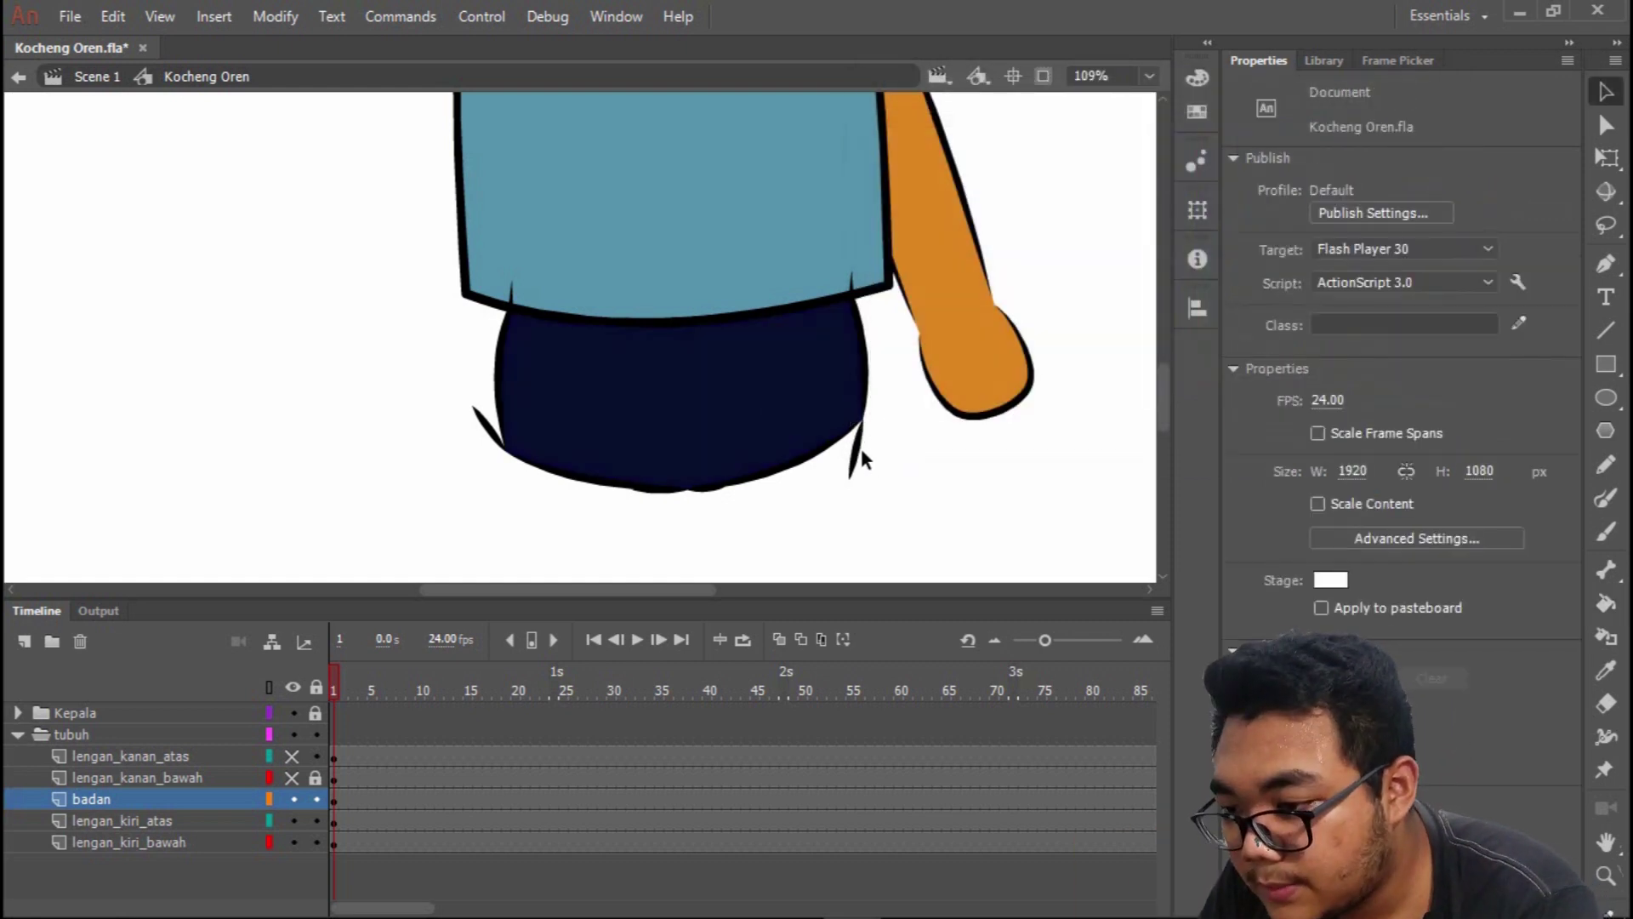
pyautogui.click(858, 451)
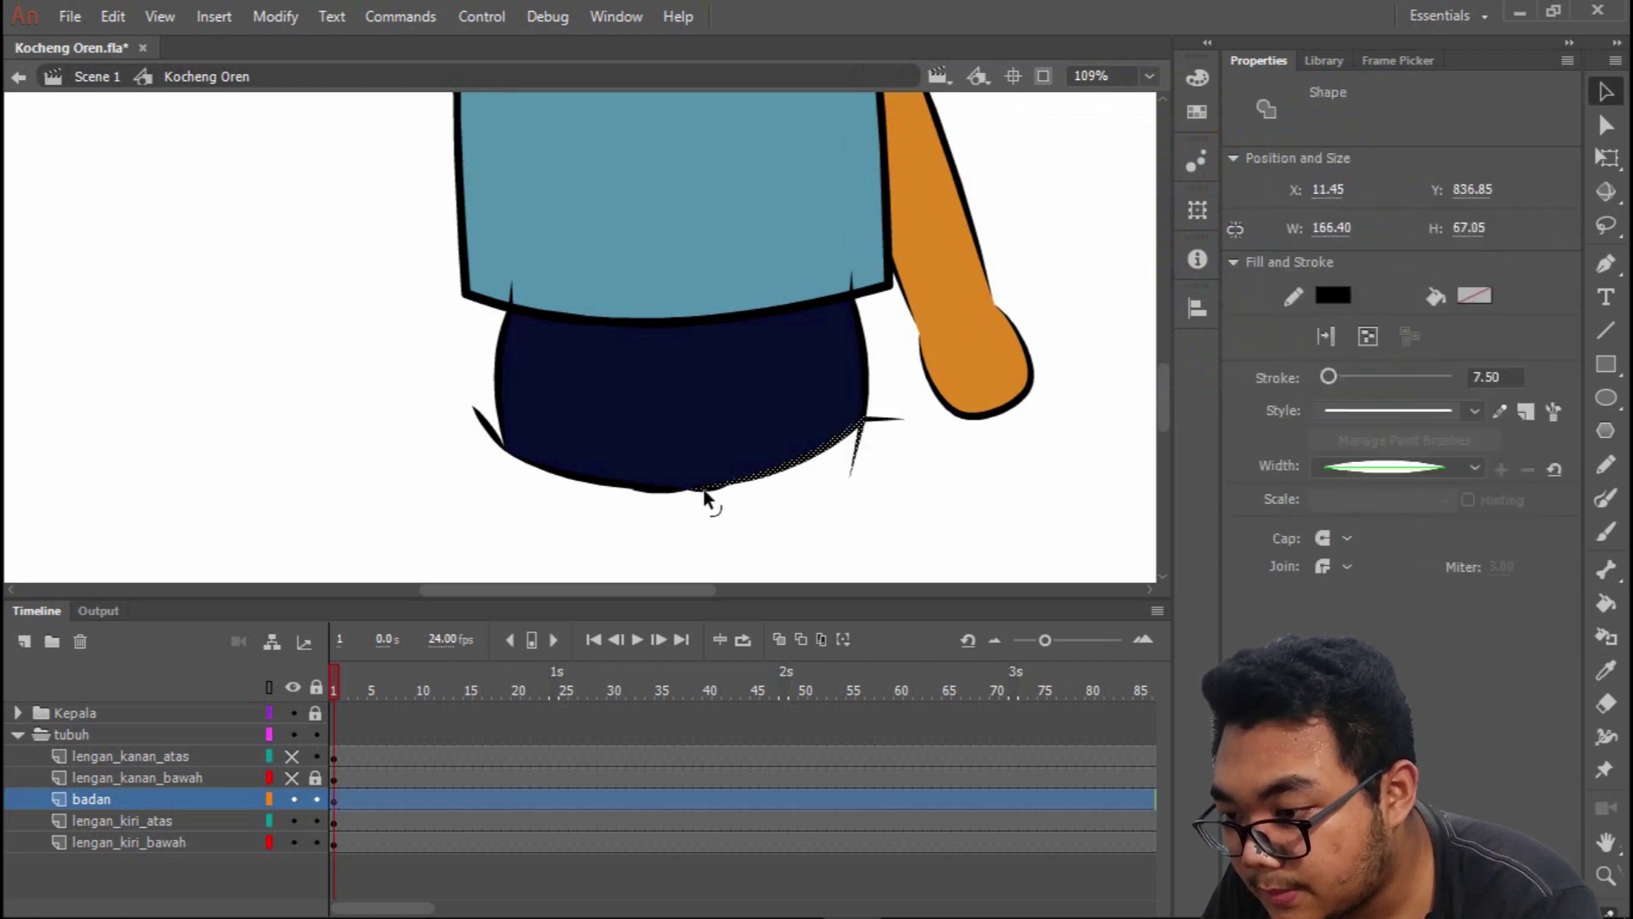
pyautogui.keyDown('shift'); pyautogui.click(664, 493); pyautogui.keyUp('shift')
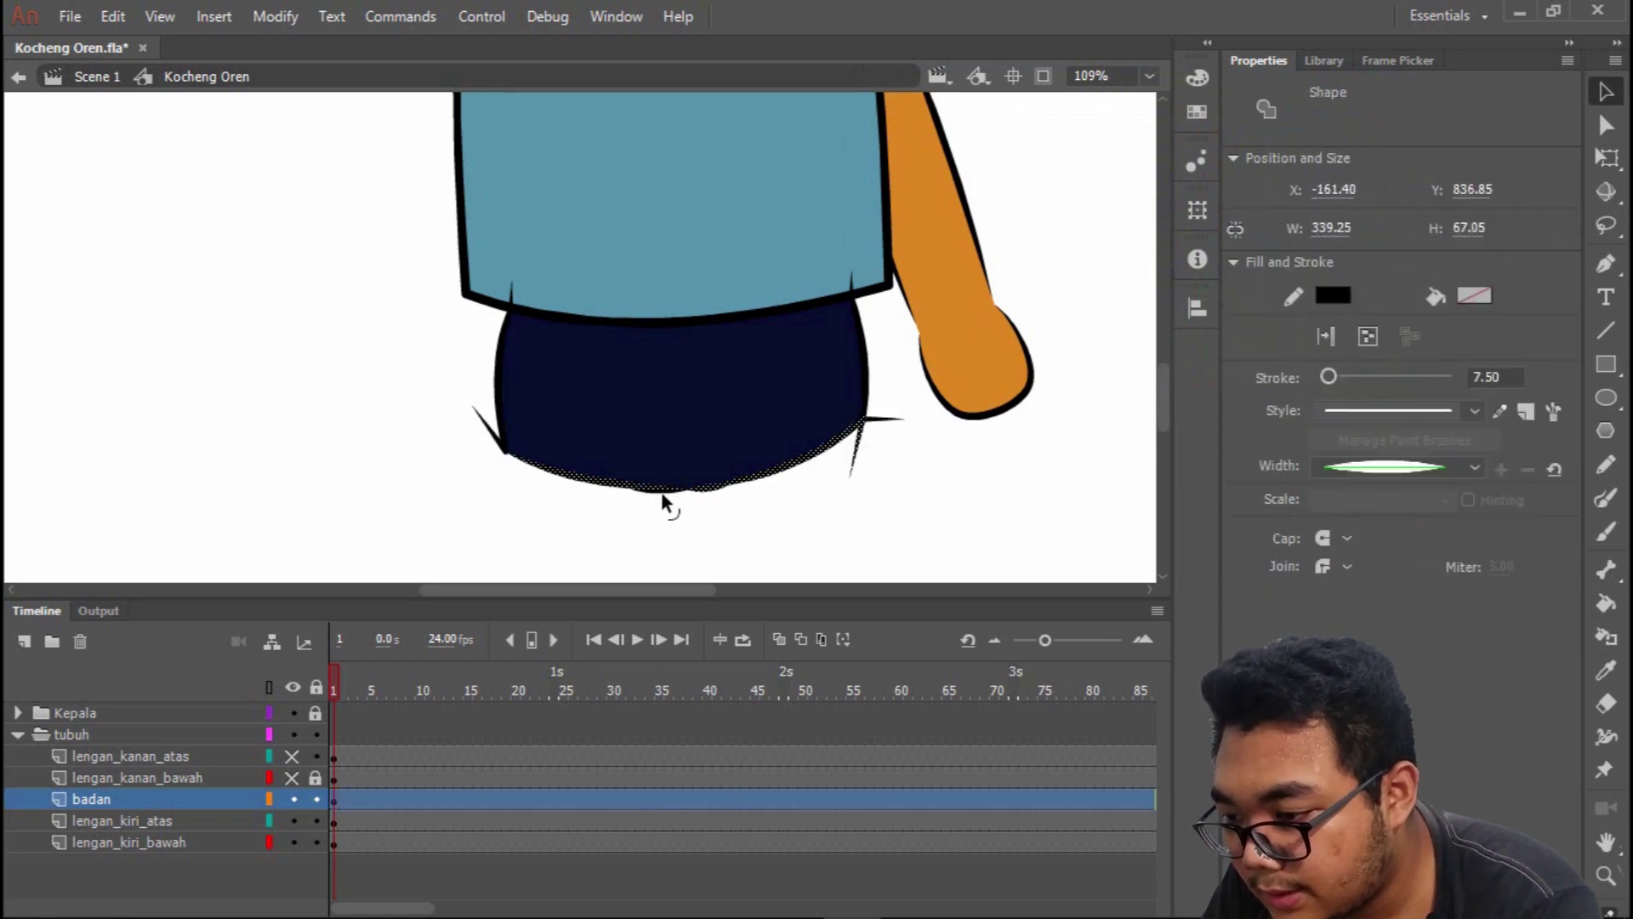
pyautogui.keyDown('shift'); pyautogui.click(479, 427); pyautogui.keyUp('shift')
pyautogui.keyDown('shift'); pyautogui.click(511, 291); pyautogui.keyUp('shift')
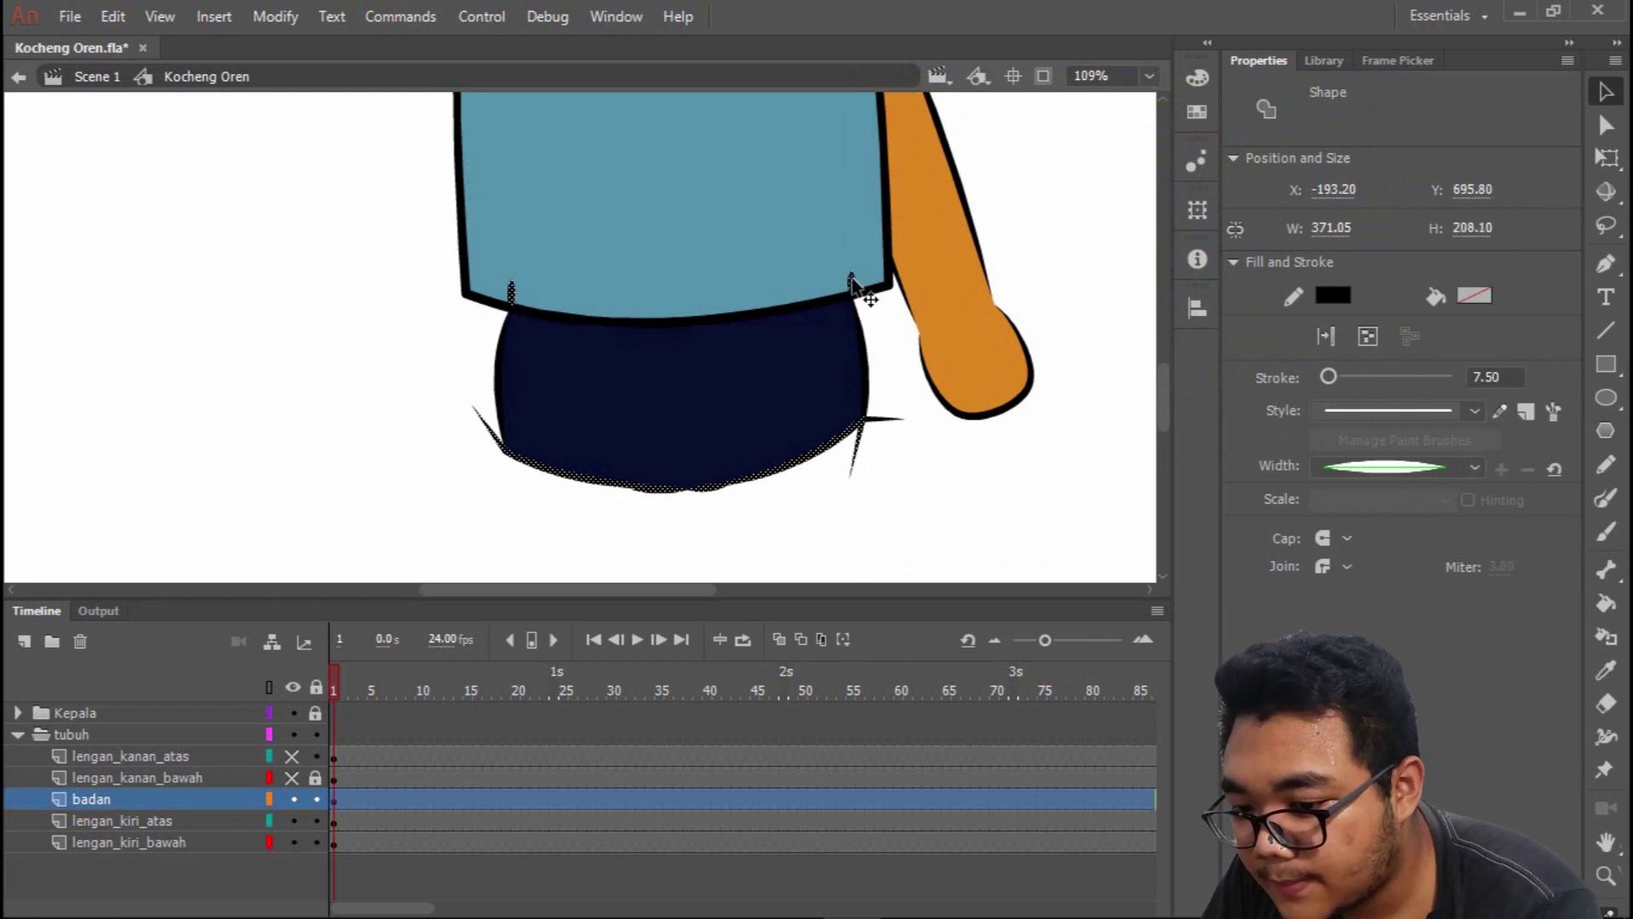
pyautogui.press('Delete')
pyautogui.click(893, 419)
pyautogui.press('Delete')
# Reshape the hip's left side to meet the shirt hem and bend the shirt's lower-left corner into a rounded curve.
pyautogui.hotkey('ctrl', '2')
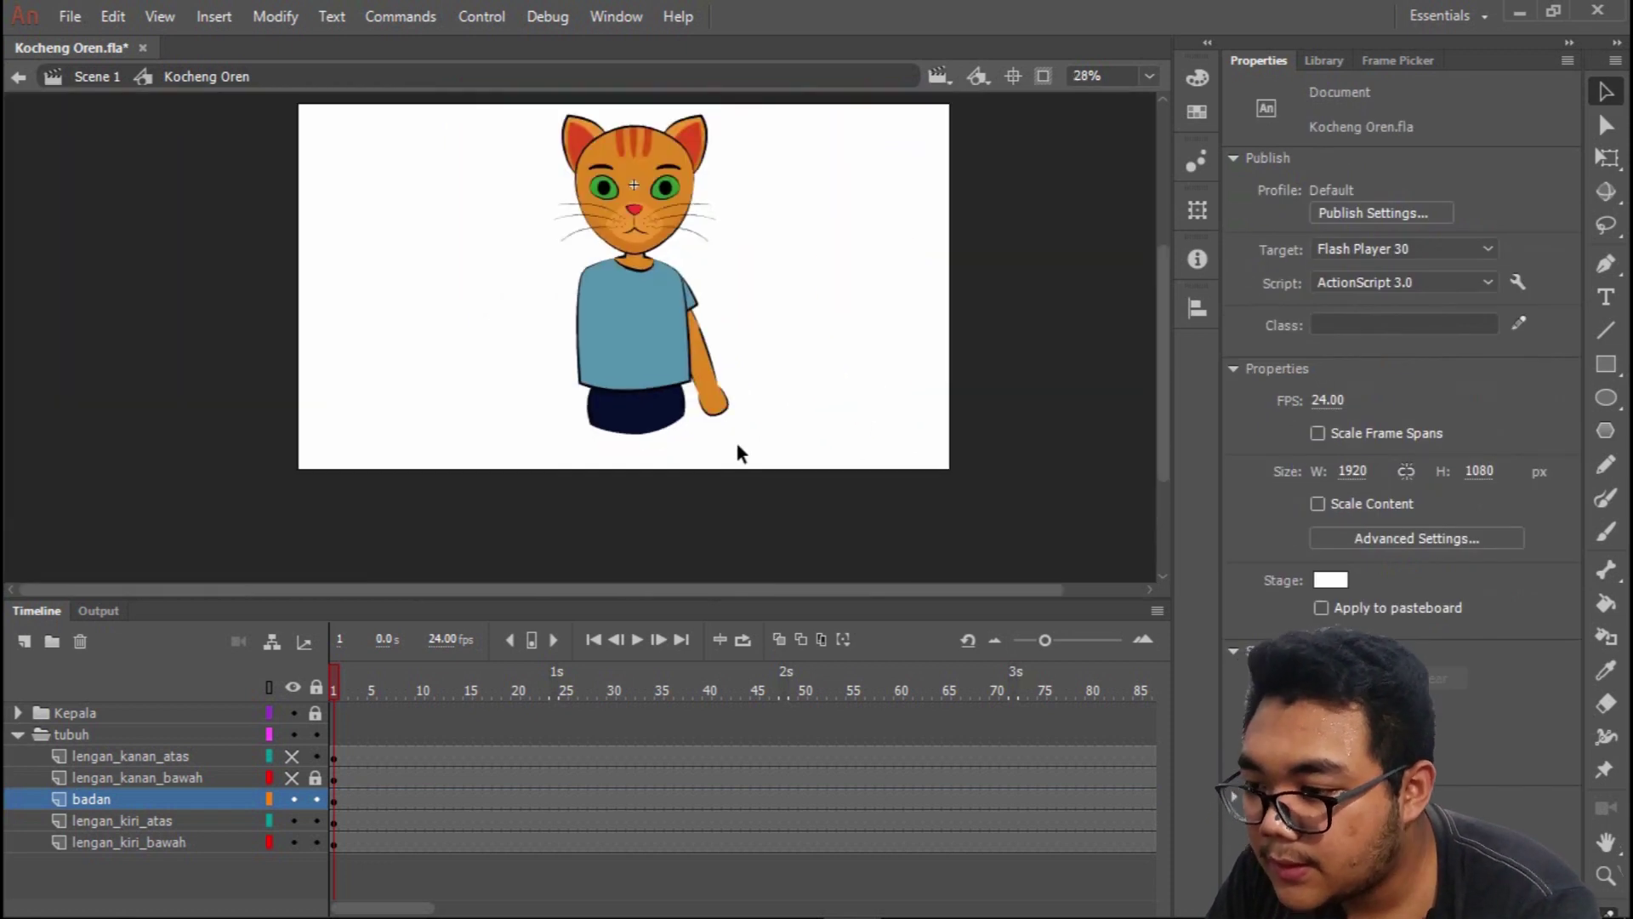
pyautogui.scroll(1, 681, 446)
pyautogui.scroll(1, 626, 420)
pyautogui.moveTo(485, 391); pyautogui.dragTo(494, 400)
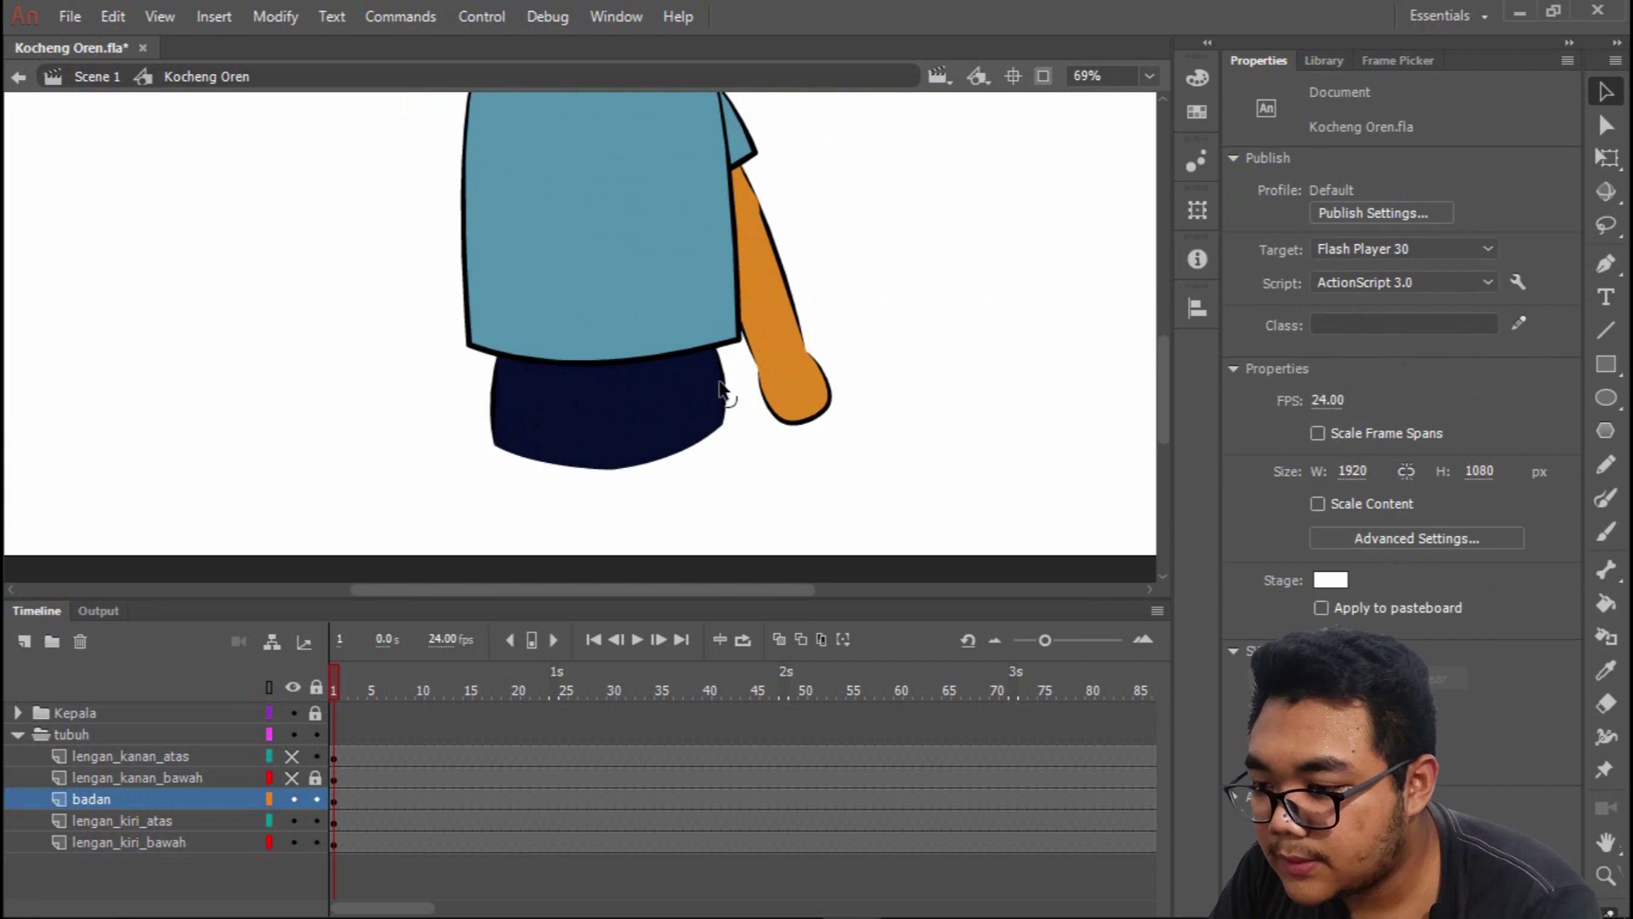
pyautogui.scroll(1, 497, 393)
pyautogui.moveTo(505, 332); pyautogui.dragTo(472, 323)
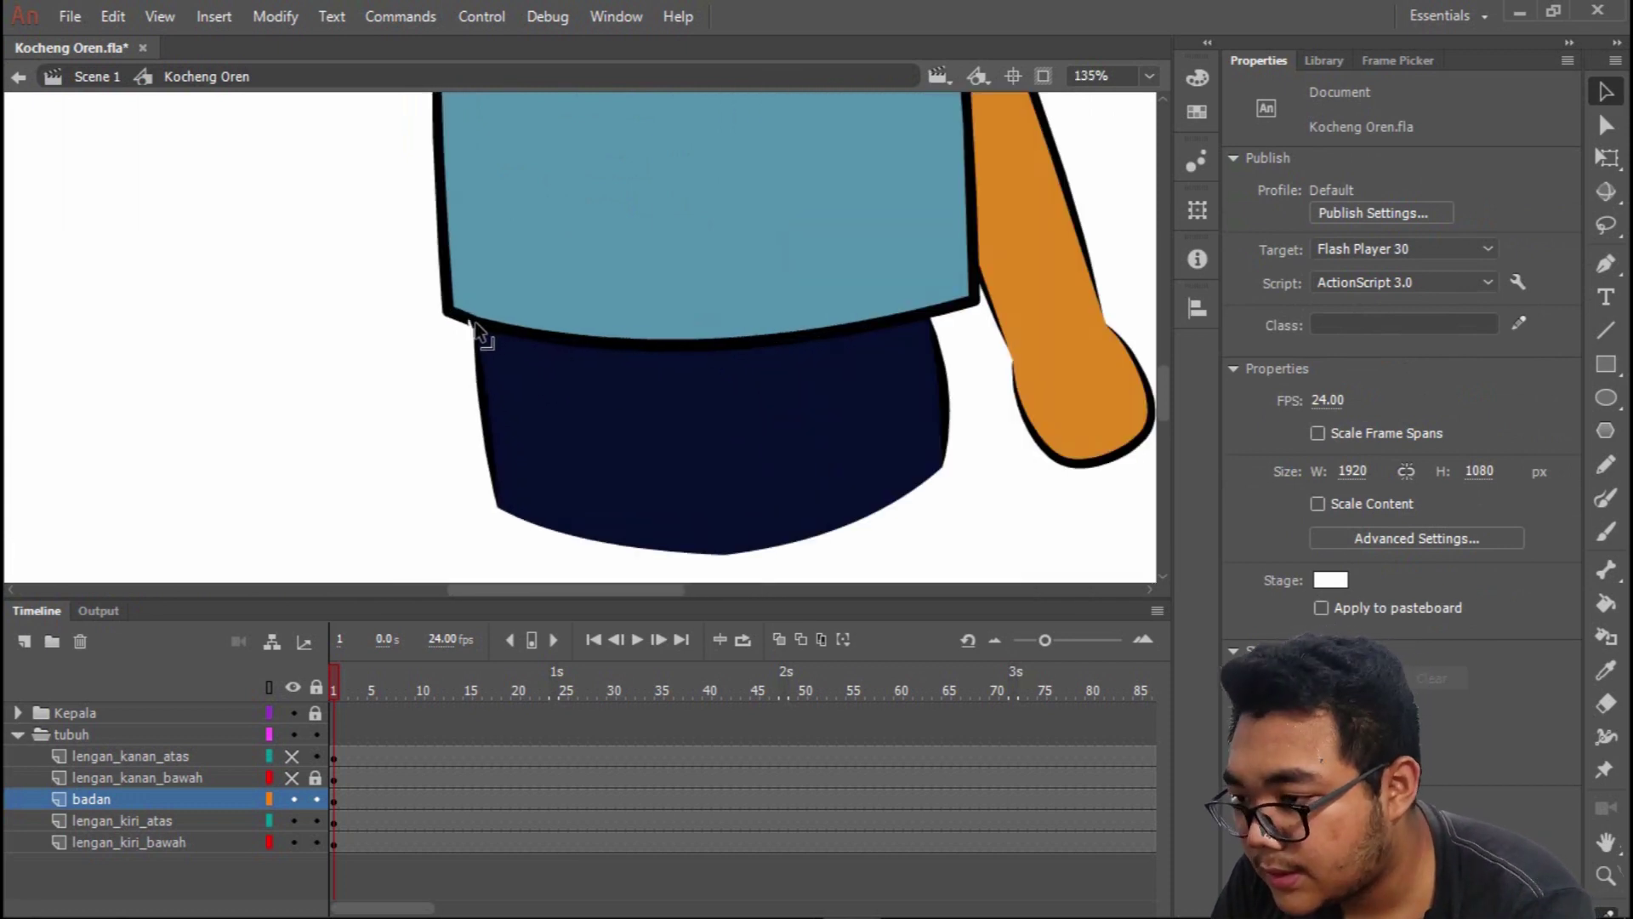
pyautogui.scroll(3, 471, 320)
pyautogui.moveTo(472, 340)
pyautogui.mouseDown()
pyautogui.moveTo(502, 364)
pyautogui.moveTo(466, 331)
pyautogui.mouseUp()
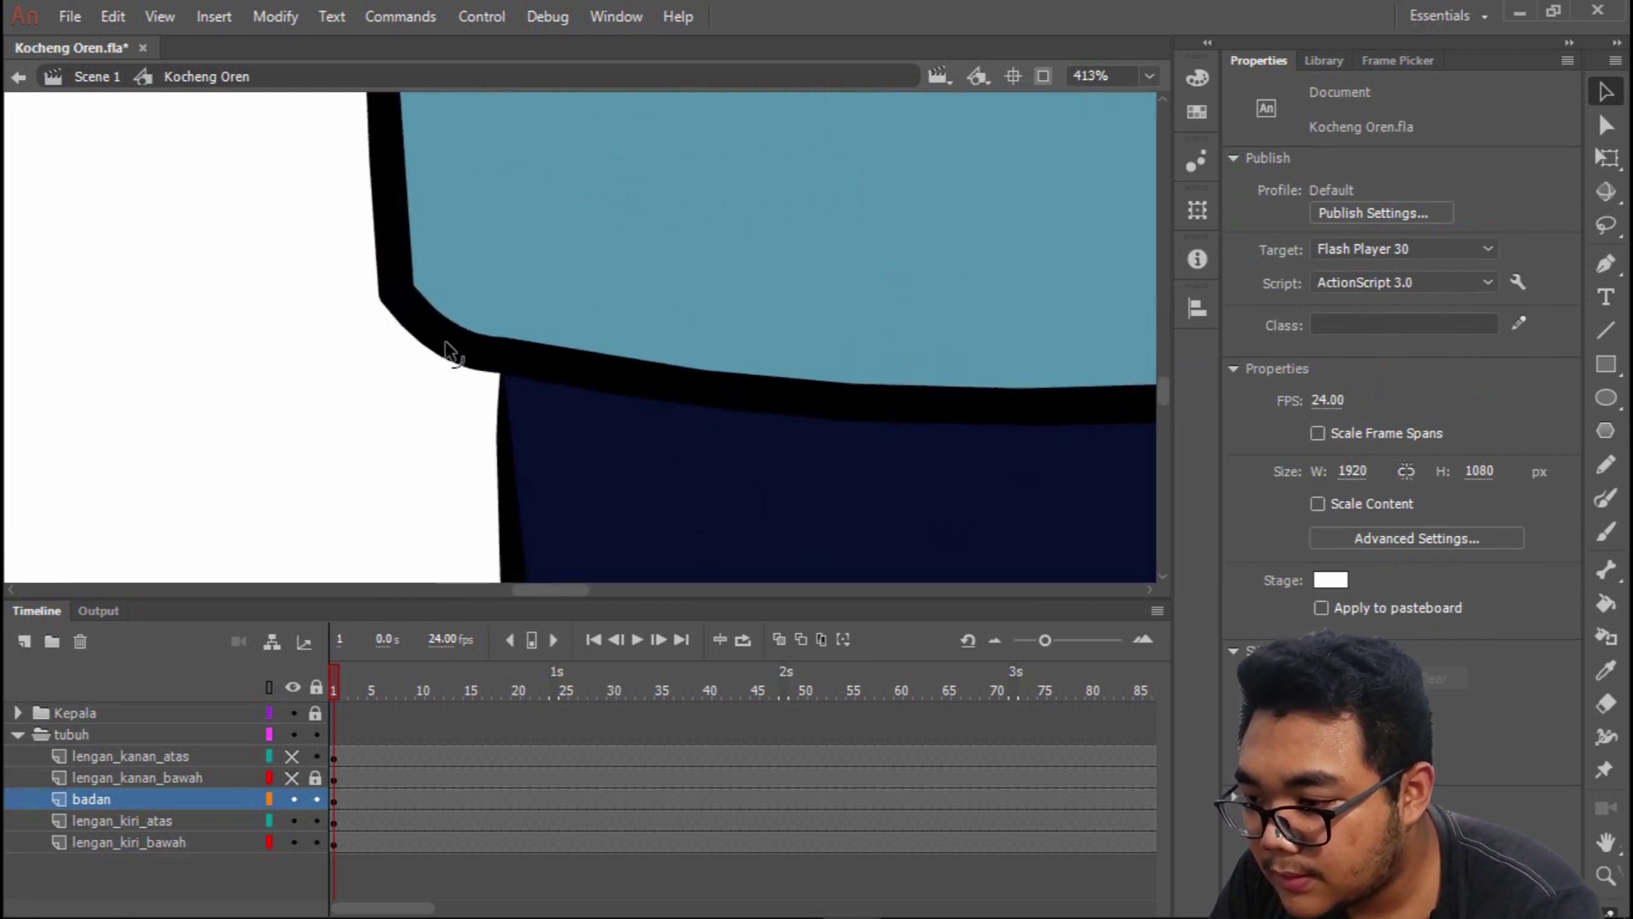
# Refine the curve of the hip's right side line and adjust its lower-right corner.
pyautogui.scroll(-3, 655, 309)
pyautogui.scroll(2, 838, 366)
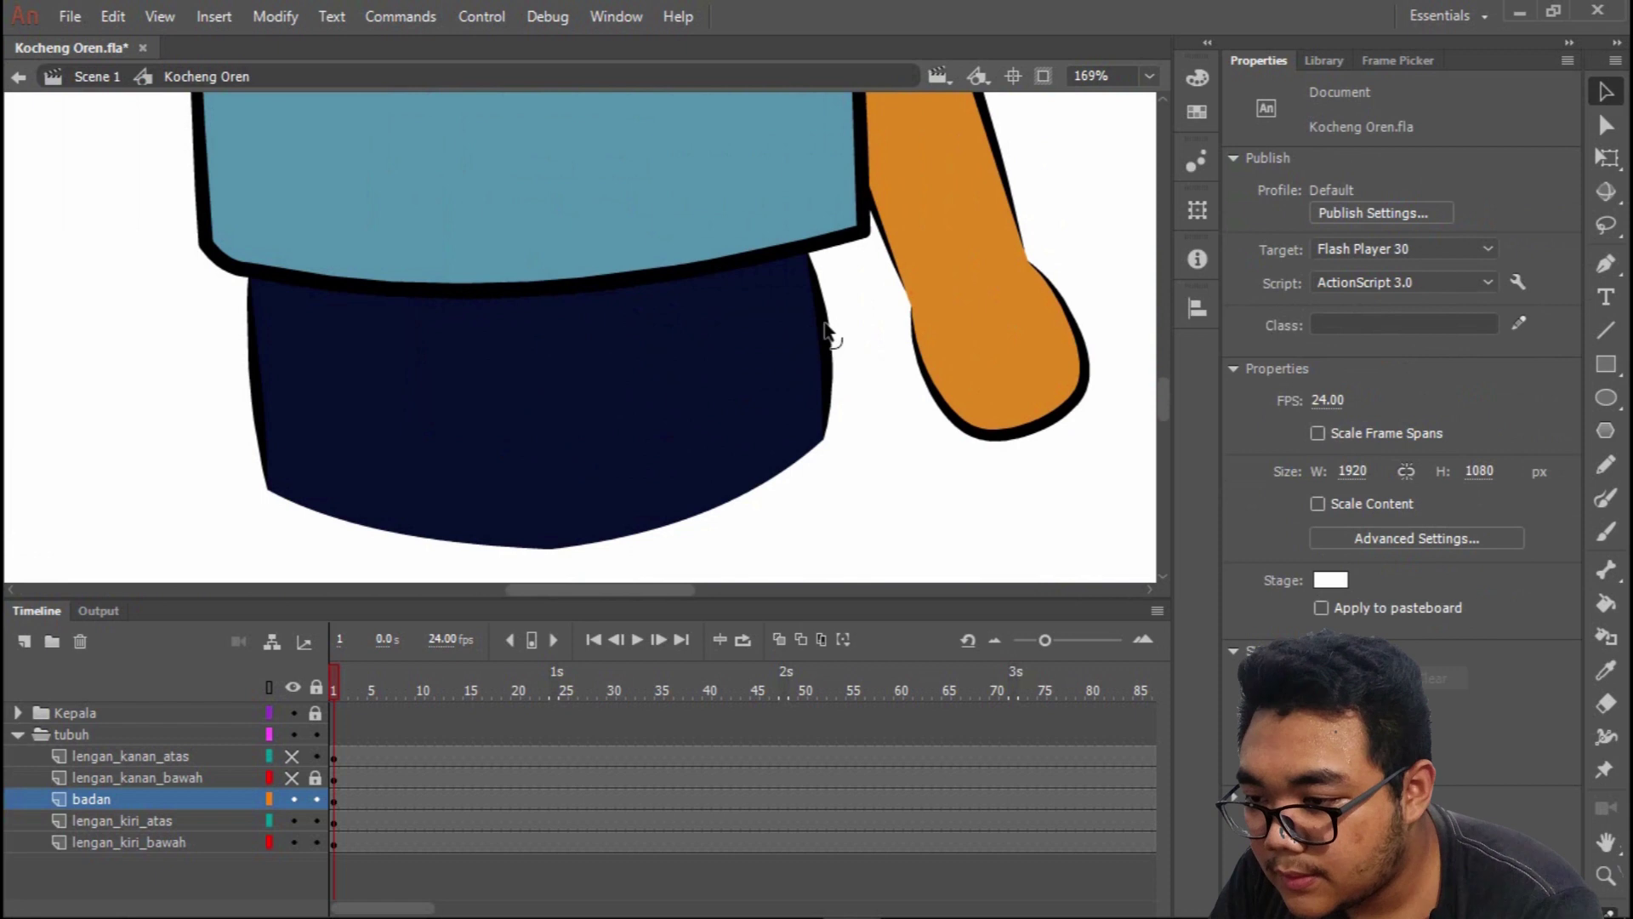
pyautogui.moveTo(829, 346); pyautogui.dragTo(826, 351)
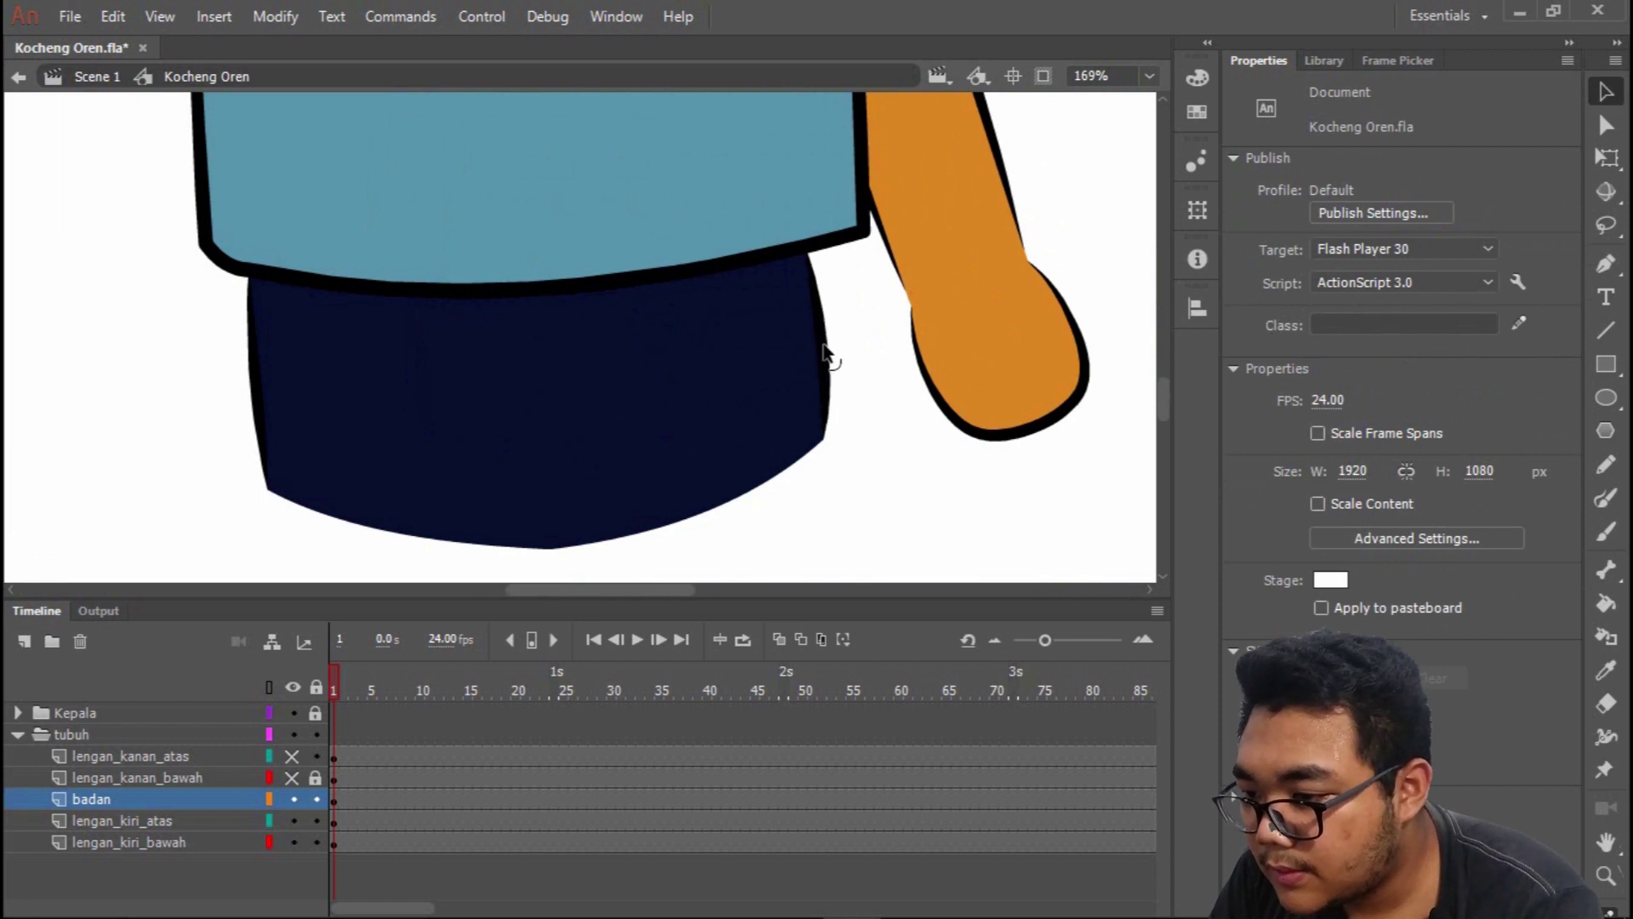
pyautogui.scroll(-1, 824, 448)
pyautogui.moveTo(825, 439); pyautogui.dragTo(824, 451)
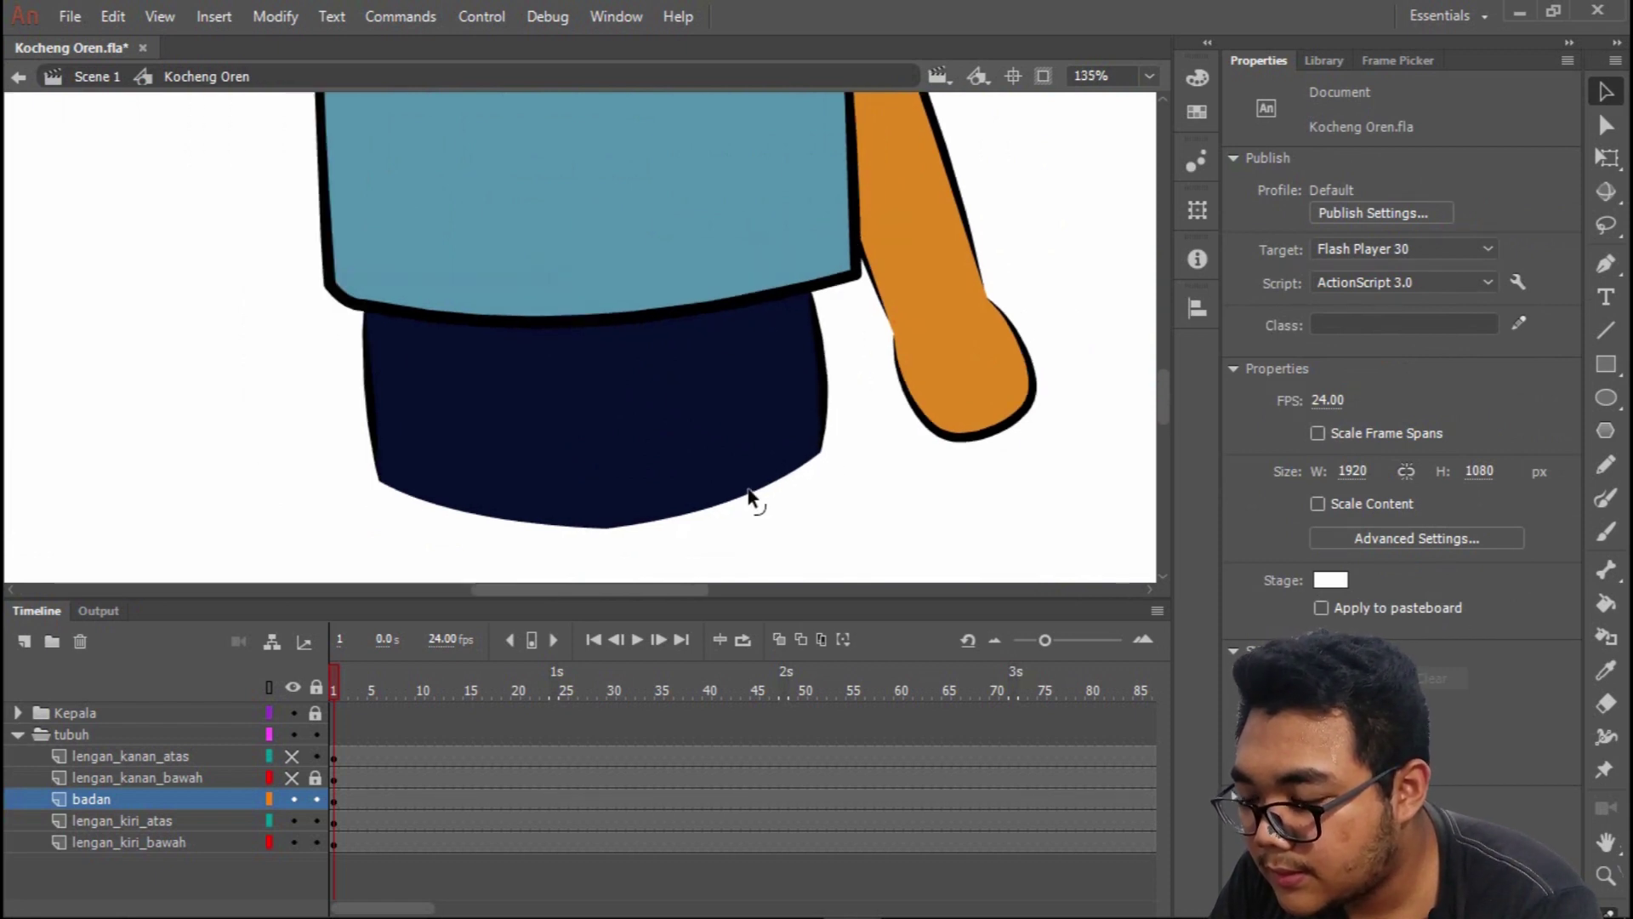
pyautogui.scroll(-4, 751, 437)
pyautogui.scroll(-1, 745, 440)
pyautogui.scroll(1, 745, 440)
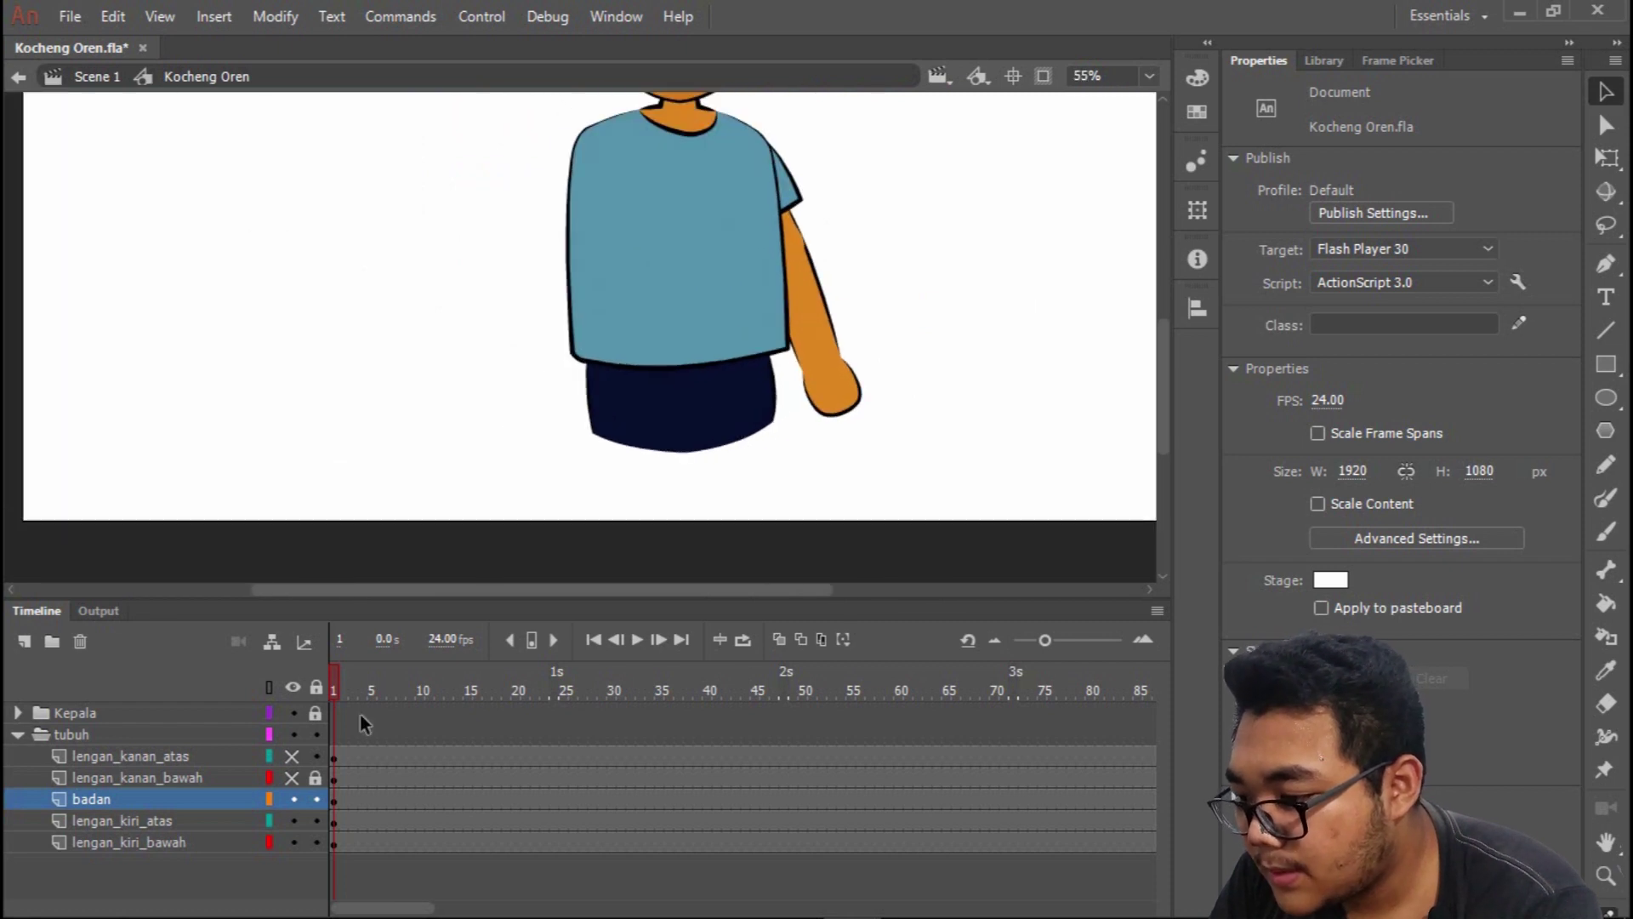
# Show the lengan_kanan_bawah and lengan_kanan_atas layers again and check the whole character.
pyautogui.click(288, 777)
pyautogui.click(294, 763)
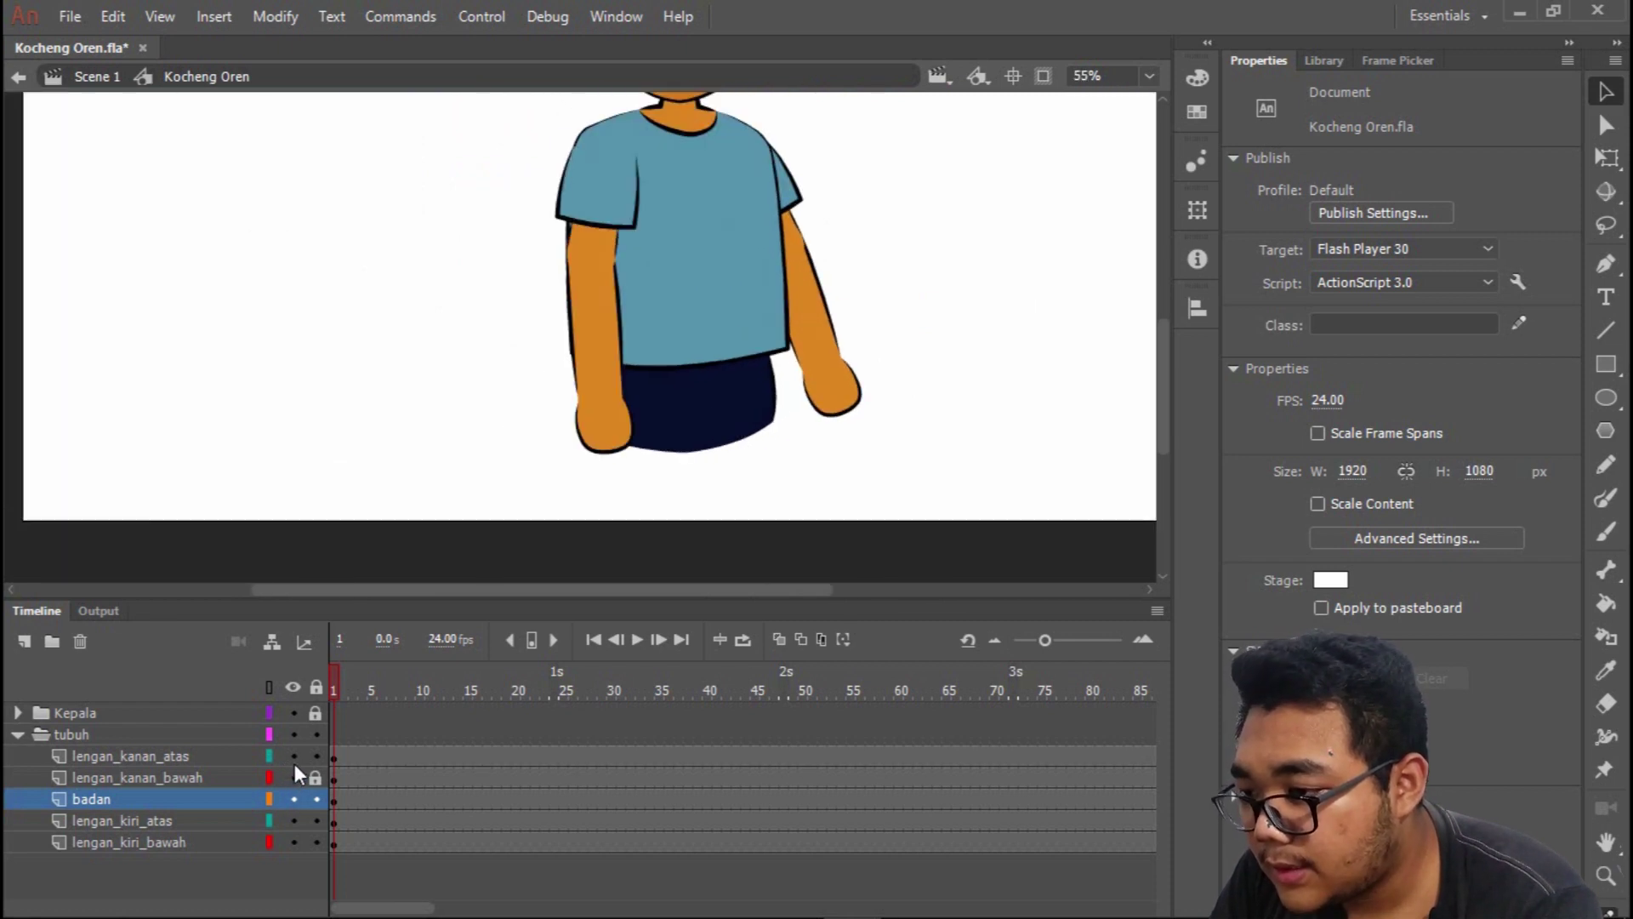
pyautogui.click(591, 377)
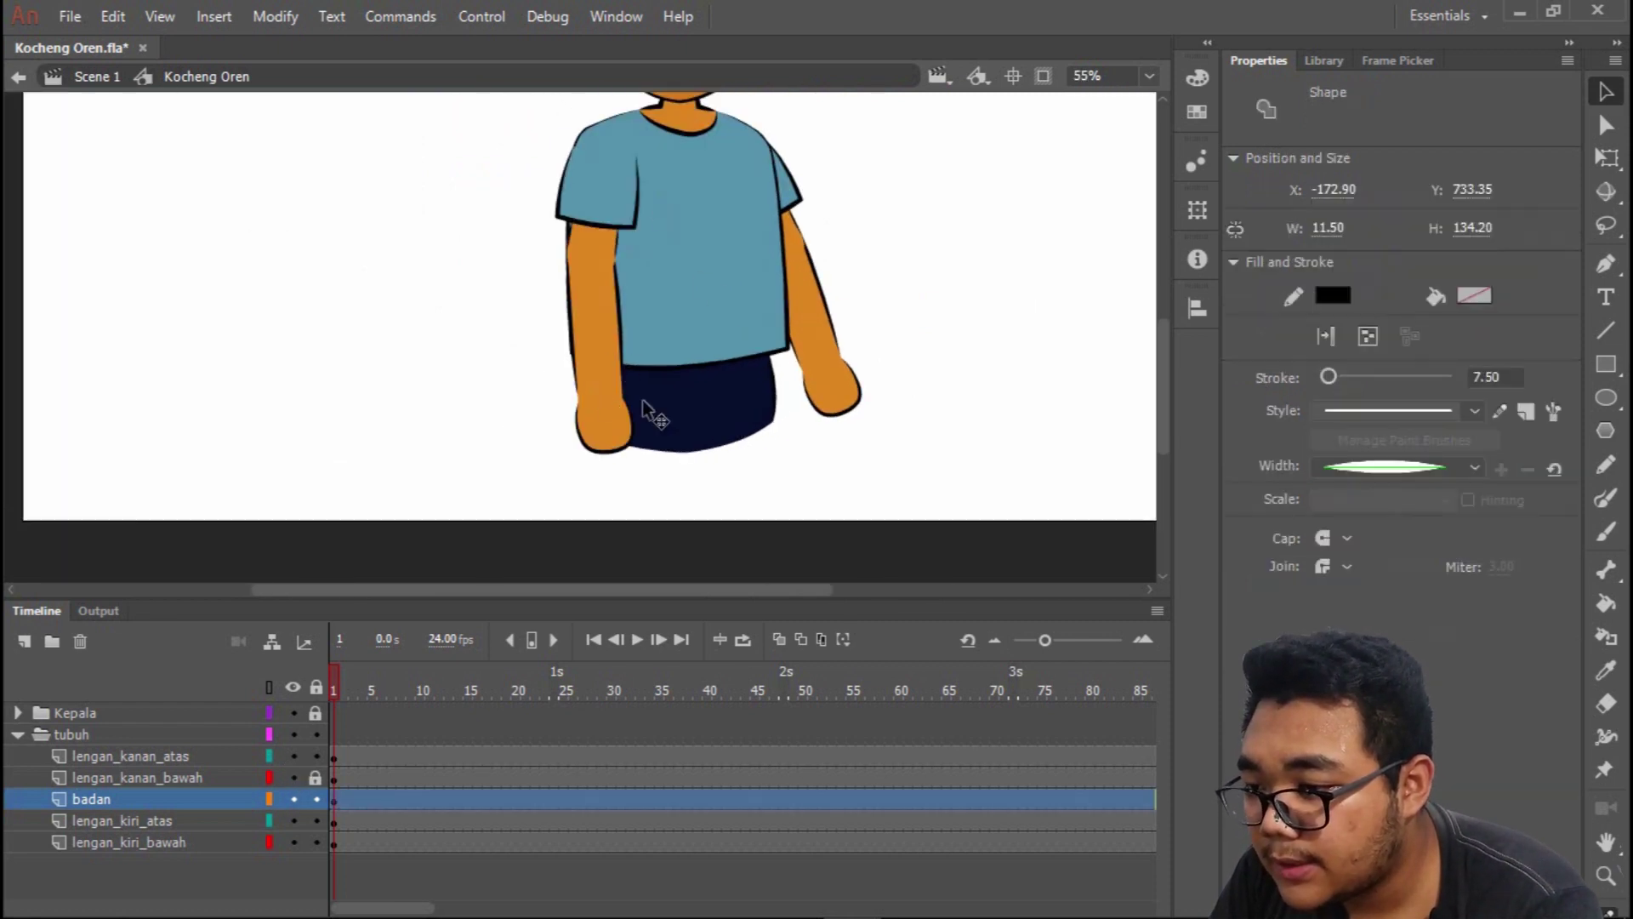
pyautogui.scroll(-1, 815, 399)
pyautogui.scroll(-2, 840, 357)
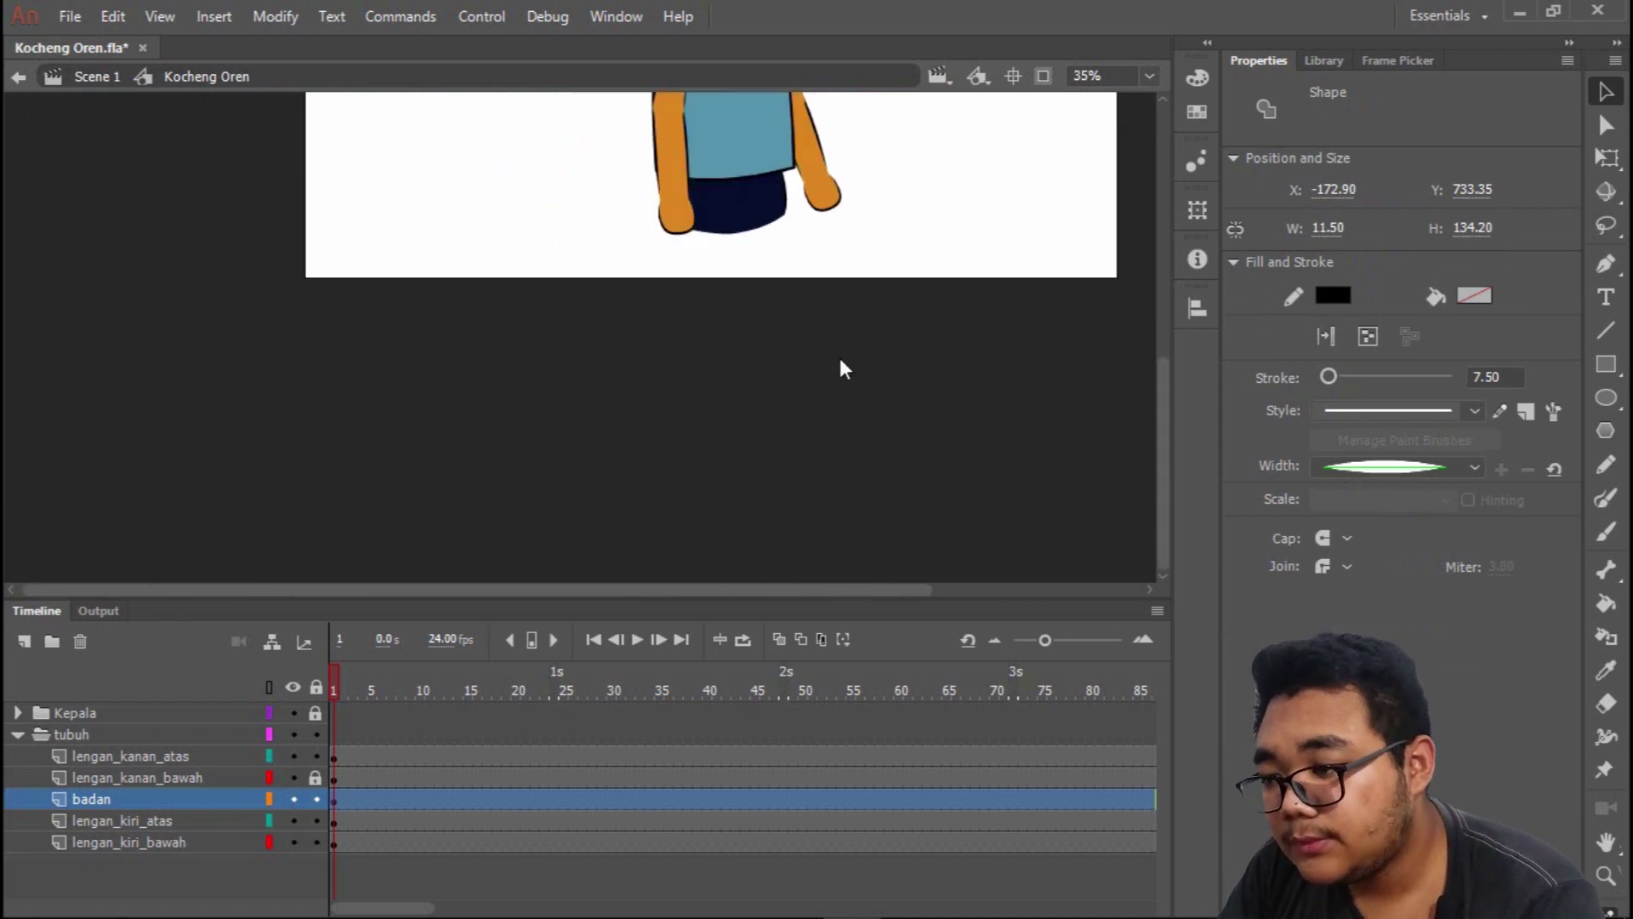
pyautogui.scroll(3, 839, 358)
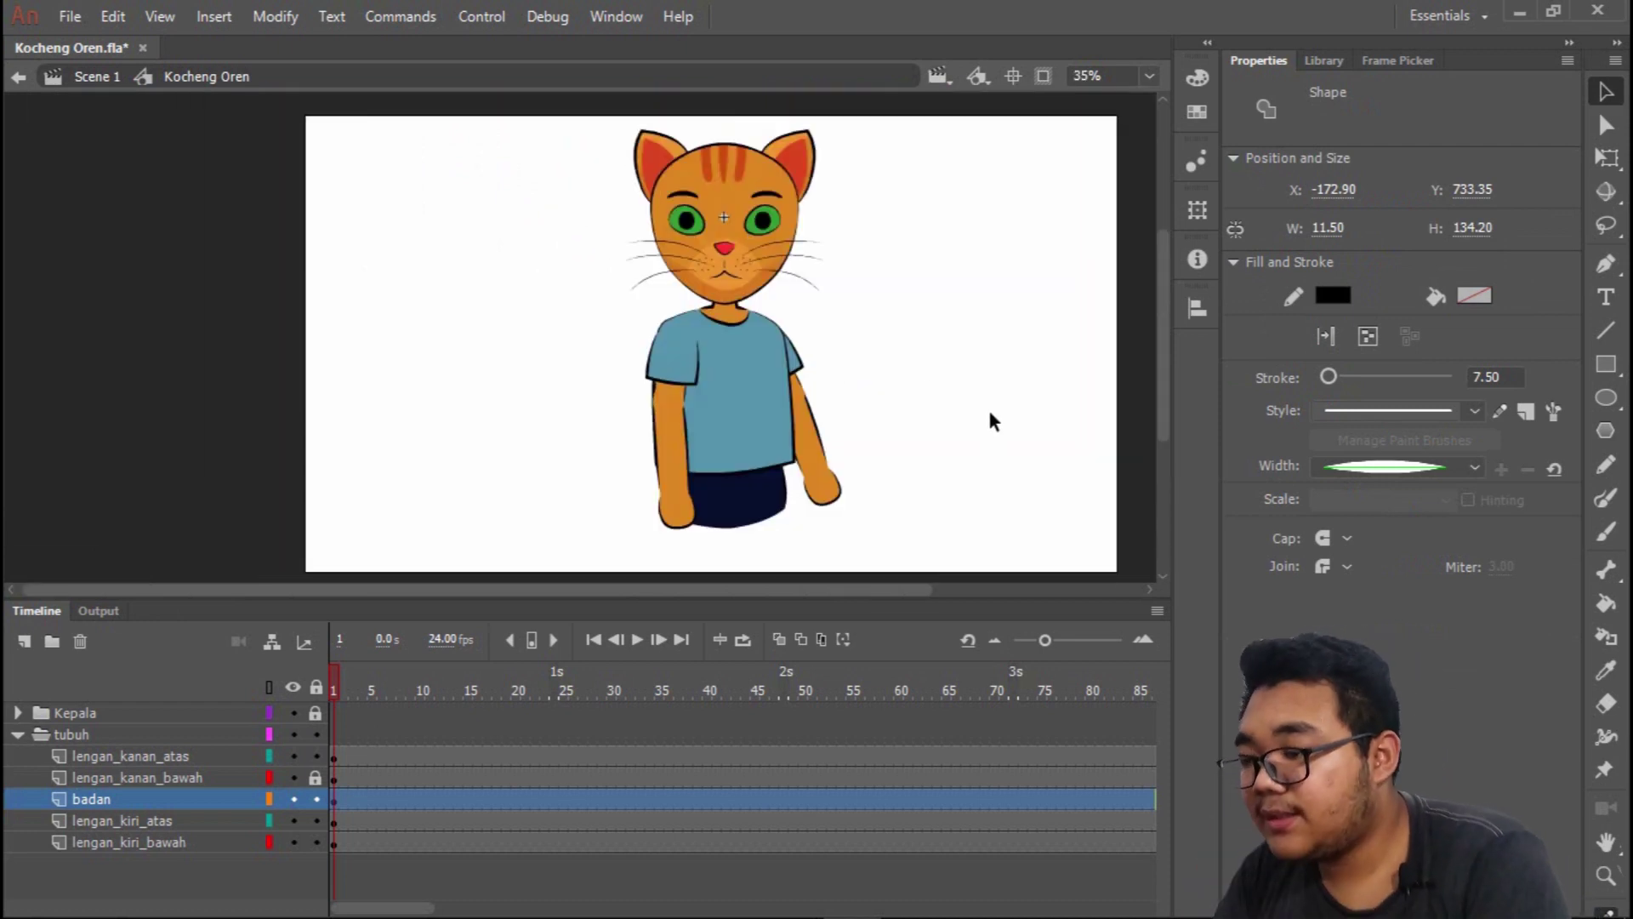
pyautogui.scroll(-2, 990, 413)
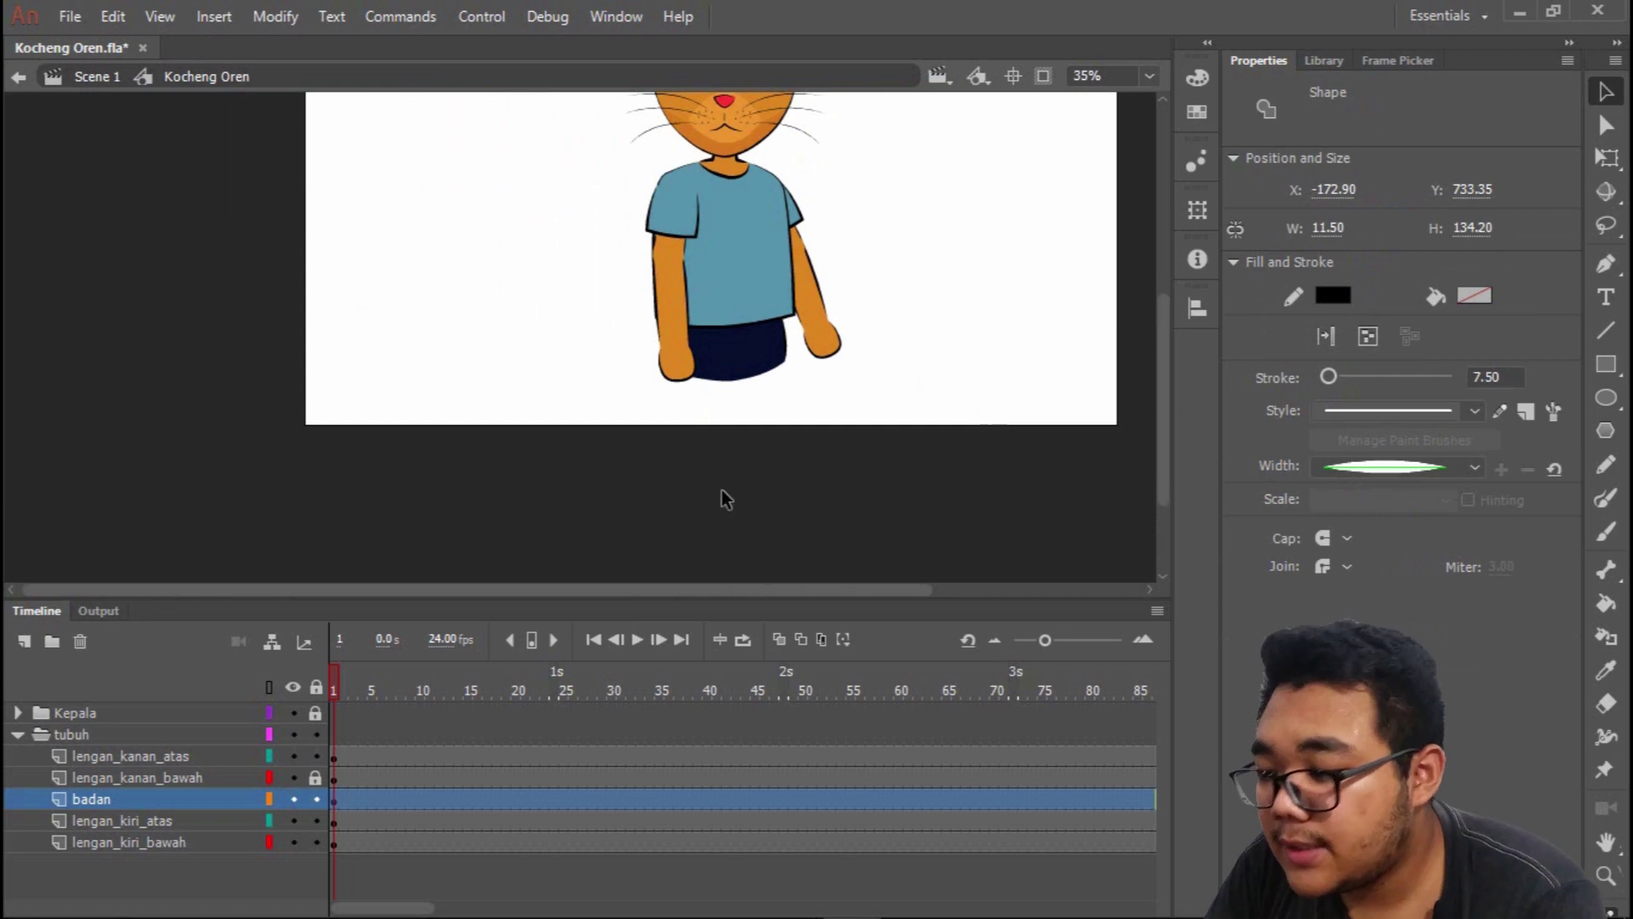
# Add a new layer named kaki_kanan_atas directly below the badan layer in the tubuh folder.
pyautogui.click(139, 842)
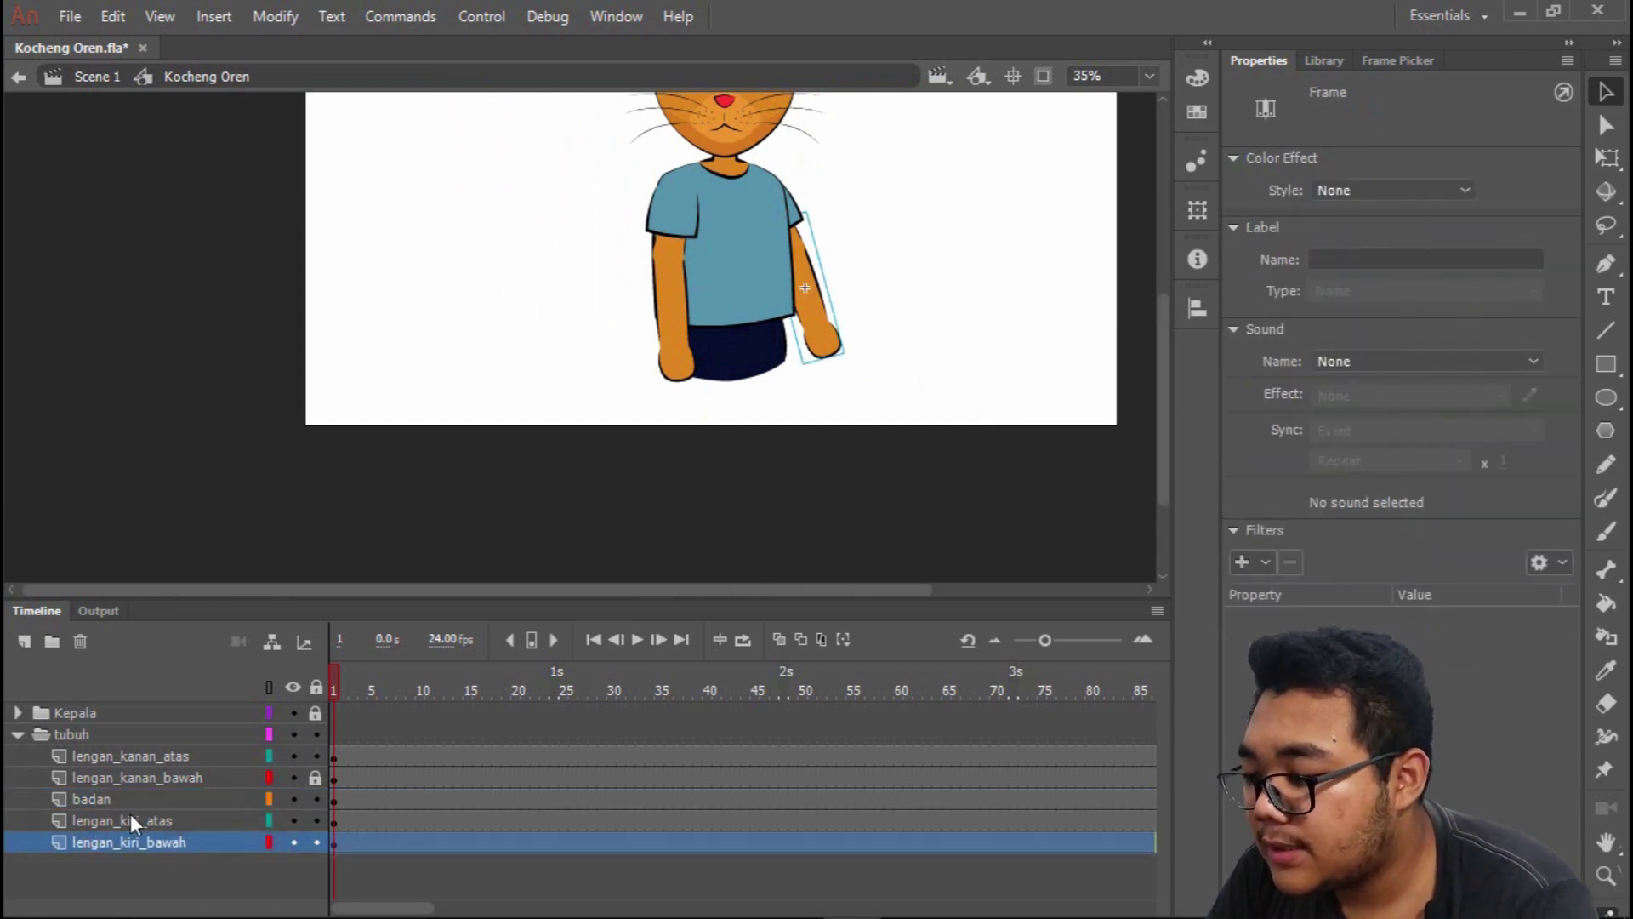
pyautogui.click(26, 641)
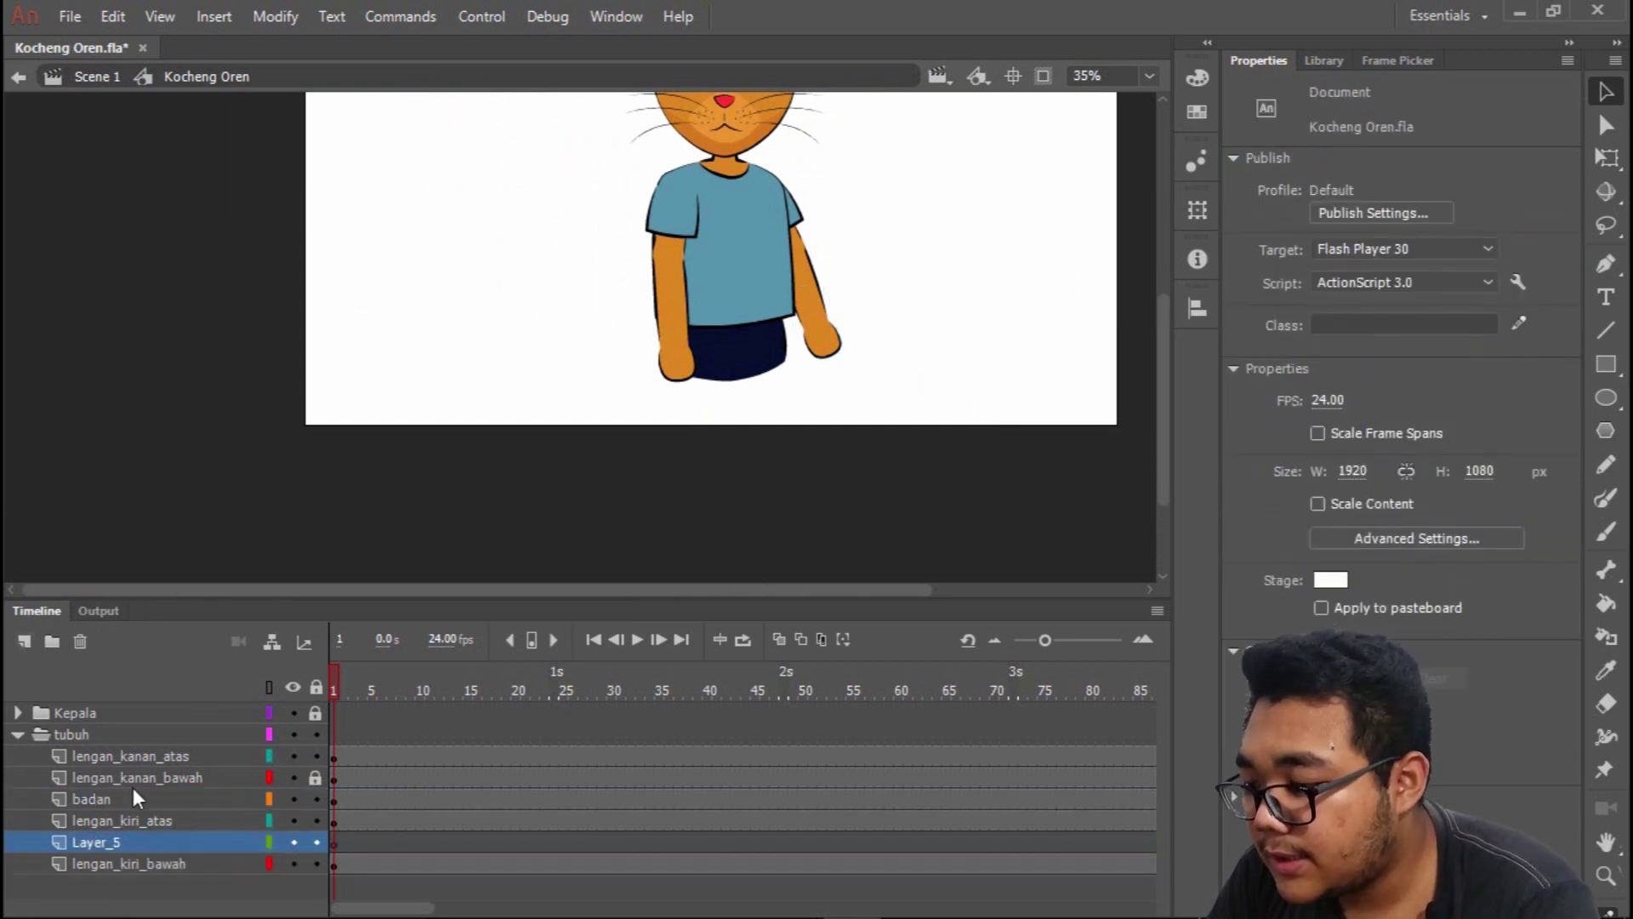
pyautogui.moveTo(146, 844); pyautogui.dragTo(170, 819)
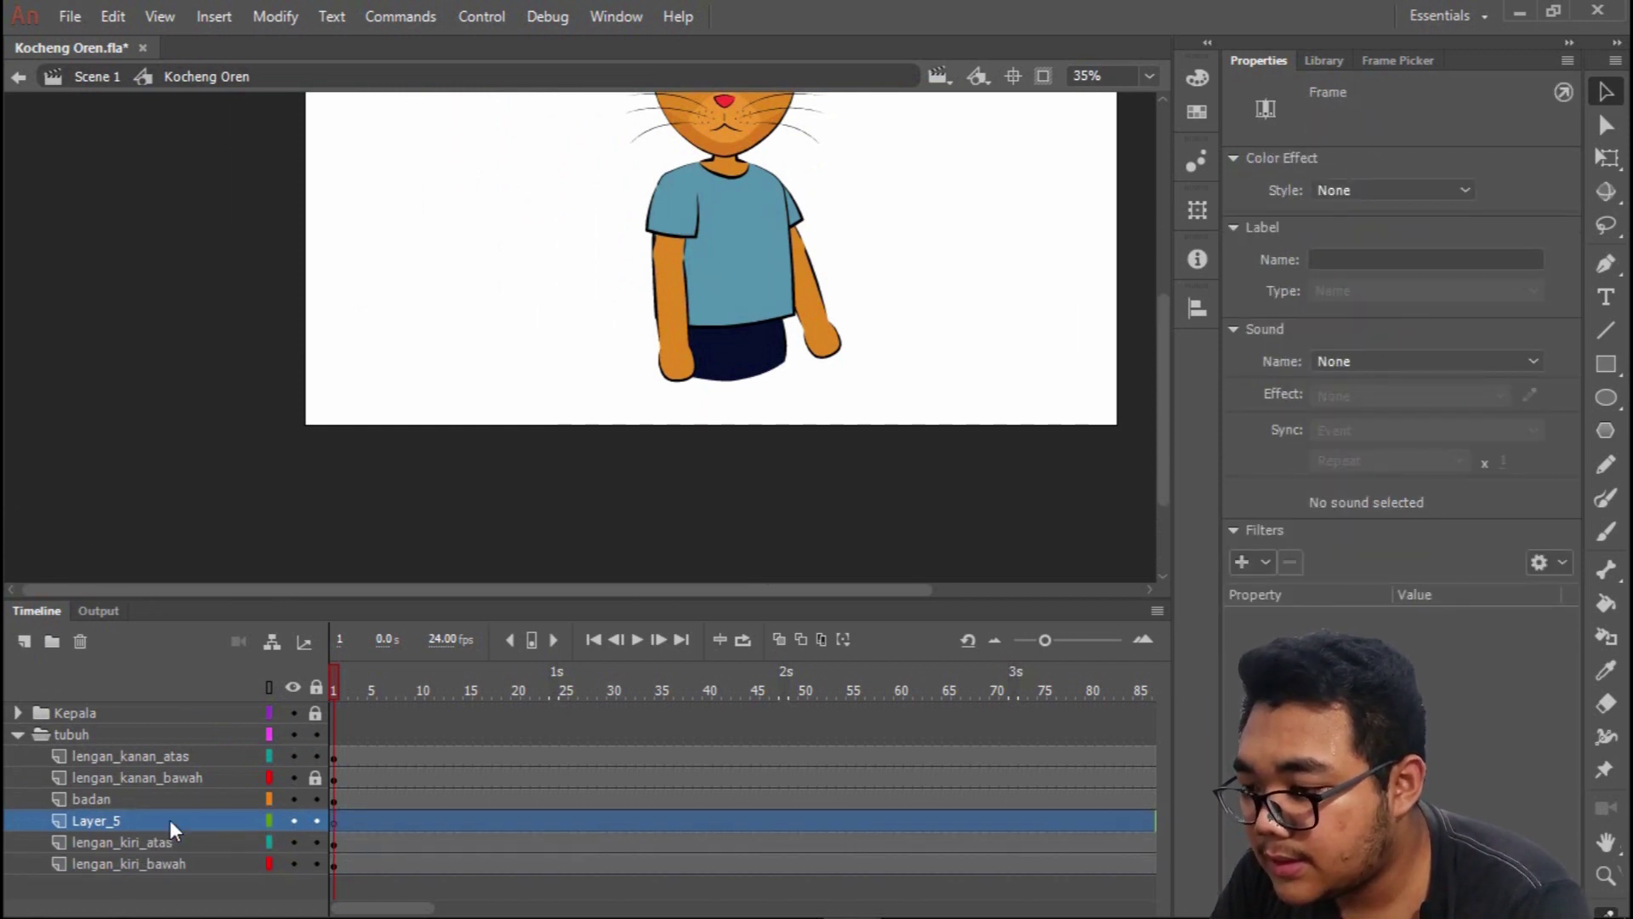
pyautogui.doubleClick(94, 822)
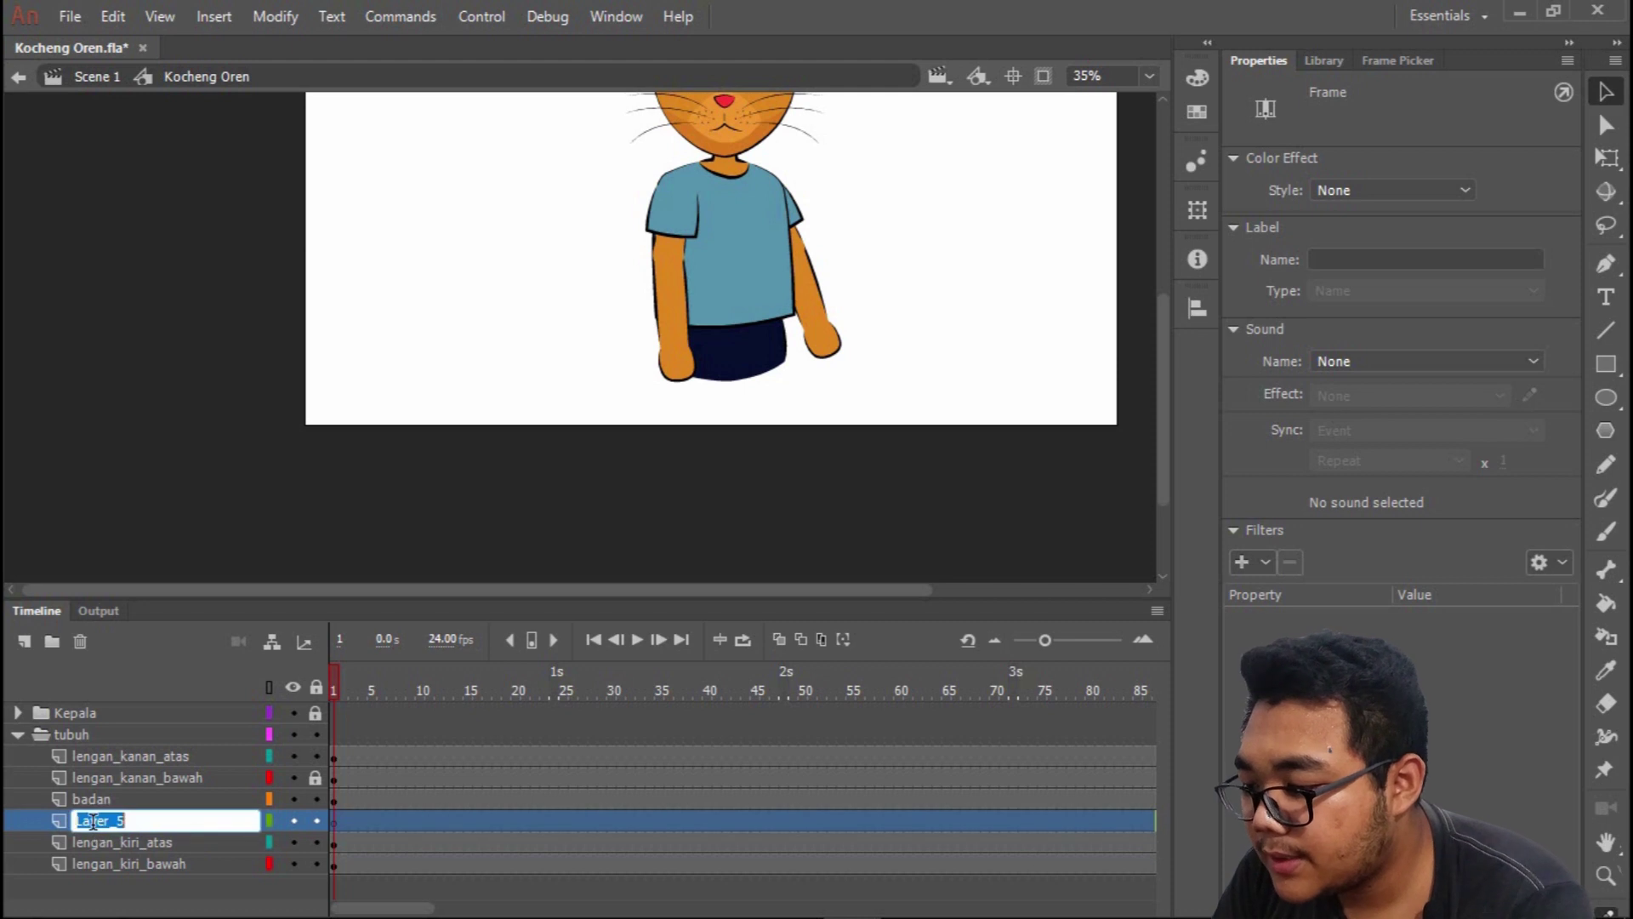
pyautogui.write('kaki kana')
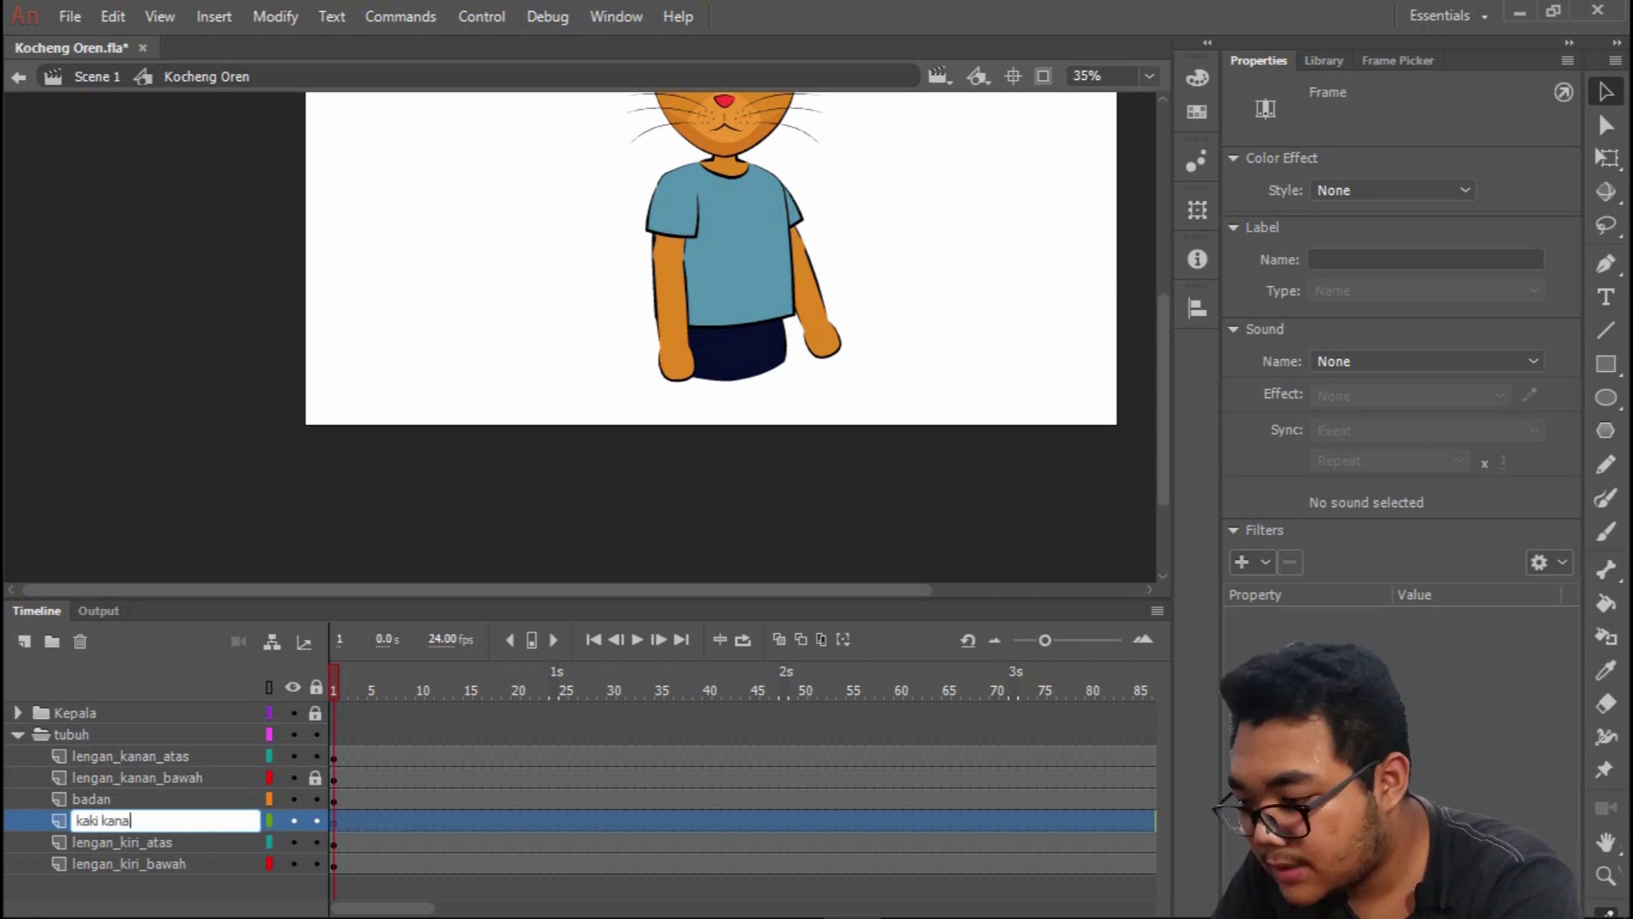
pyautogui.write('i_kanan_atas')
pyautogui.press('Return')
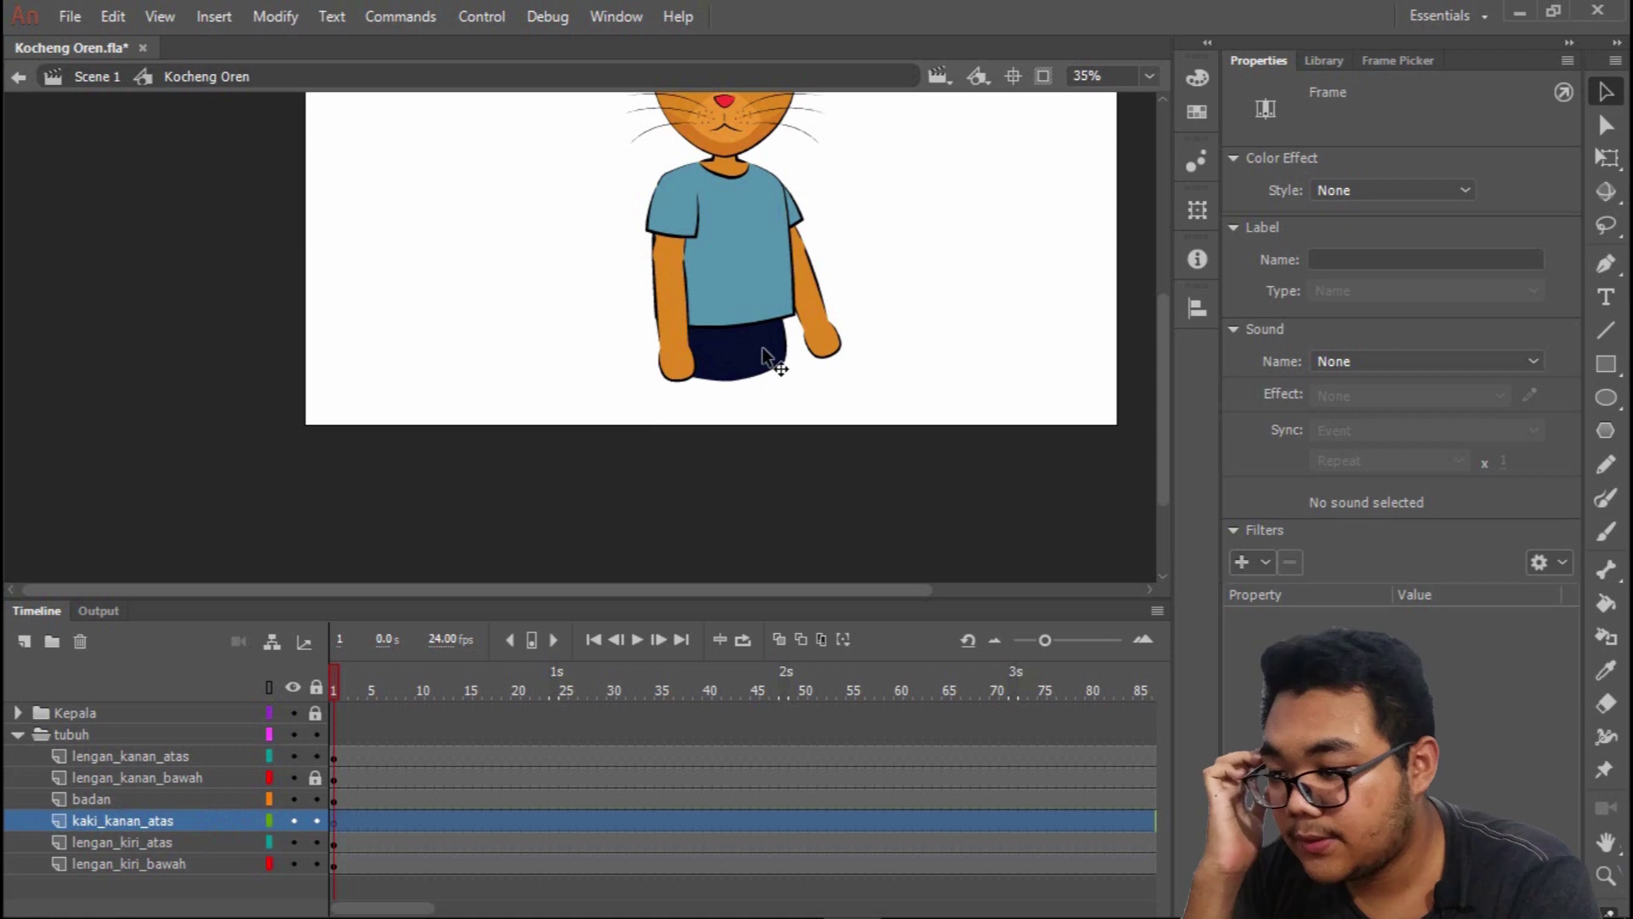
# Draw an upright navy rectangle about 210 by 347 px beside the hips and delete its top and bottom outline strokes.
pyautogui.scroll(3, 748, 383)
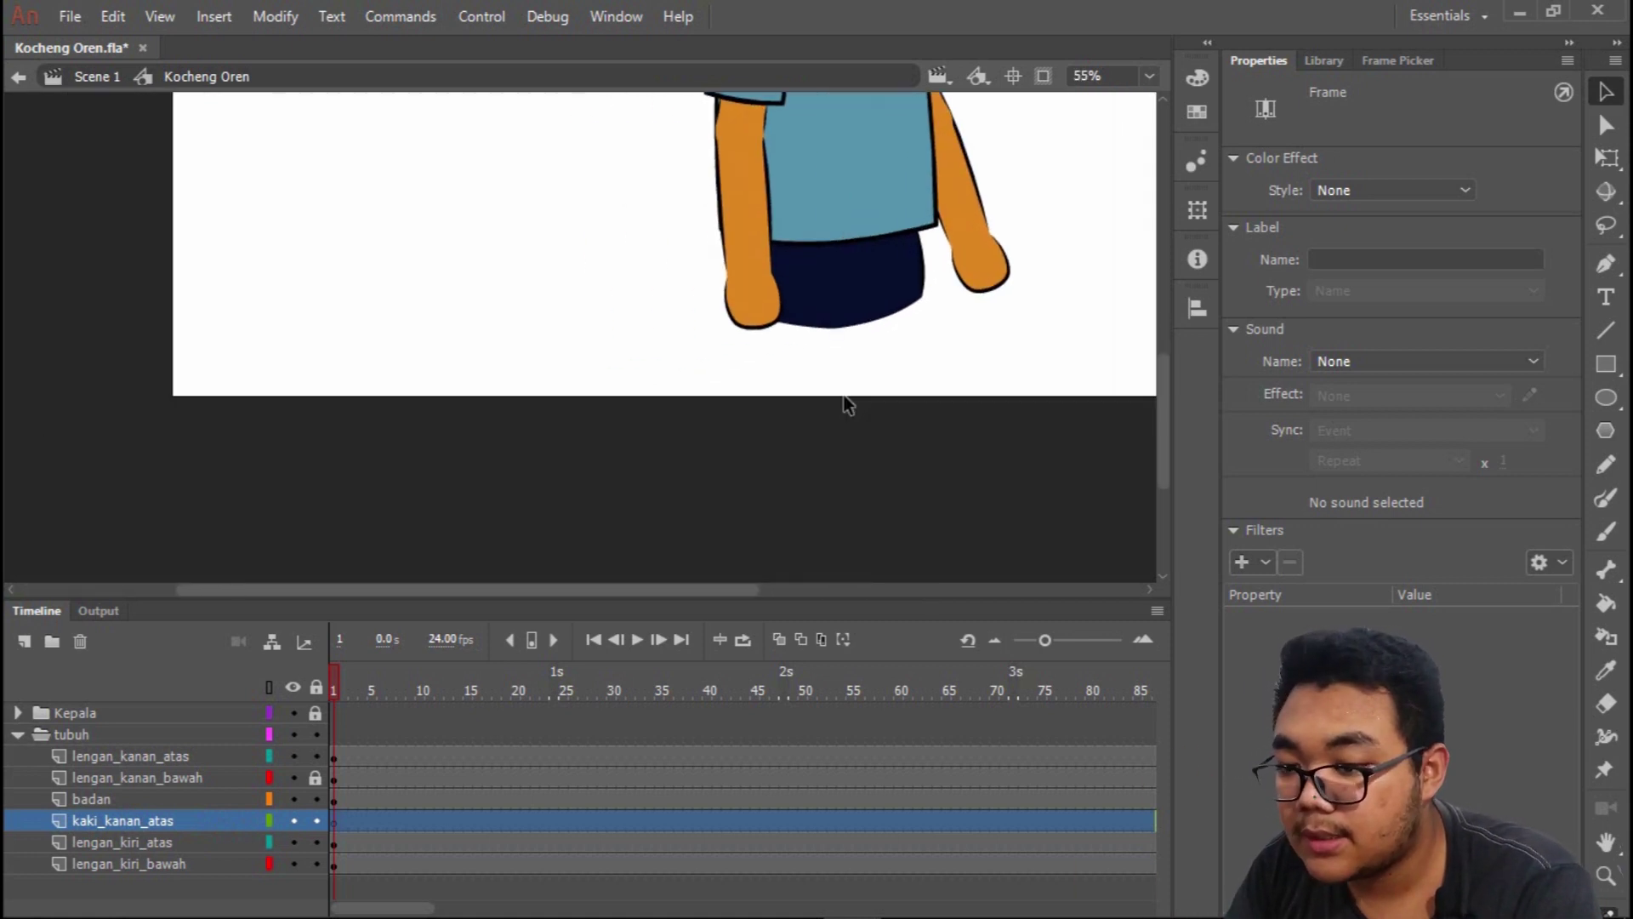
pyautogui.press('r')
pyautogui.moveTo(524, 337); pyautogui.dragTo(638, 524)
pyautogui.press('v')
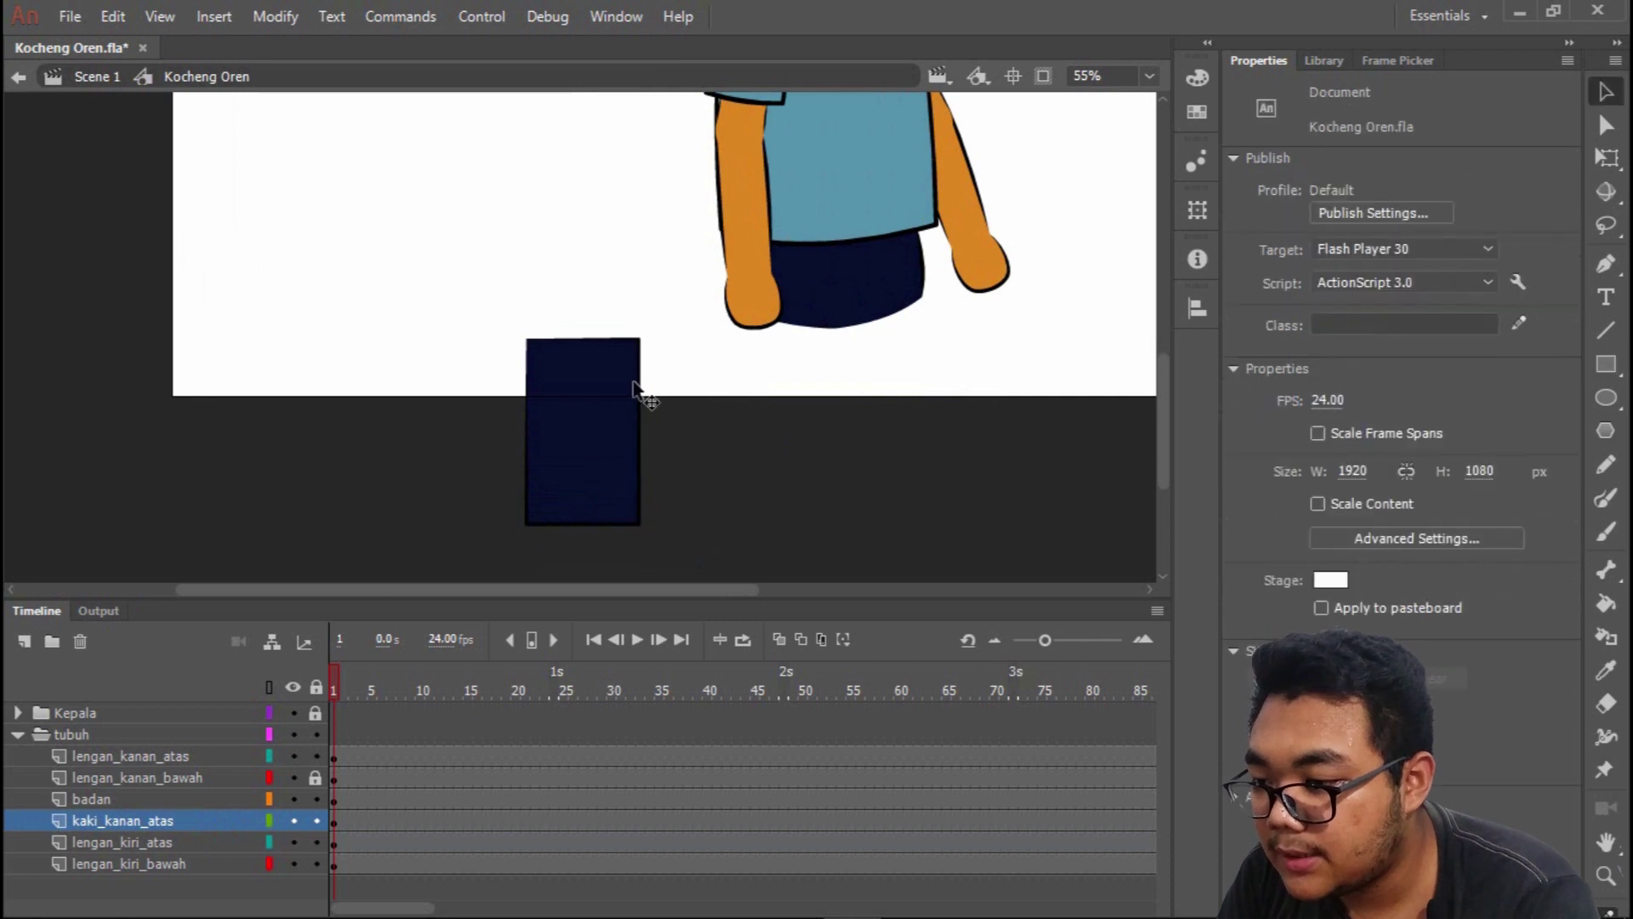
pyautogui.click(618, 341)
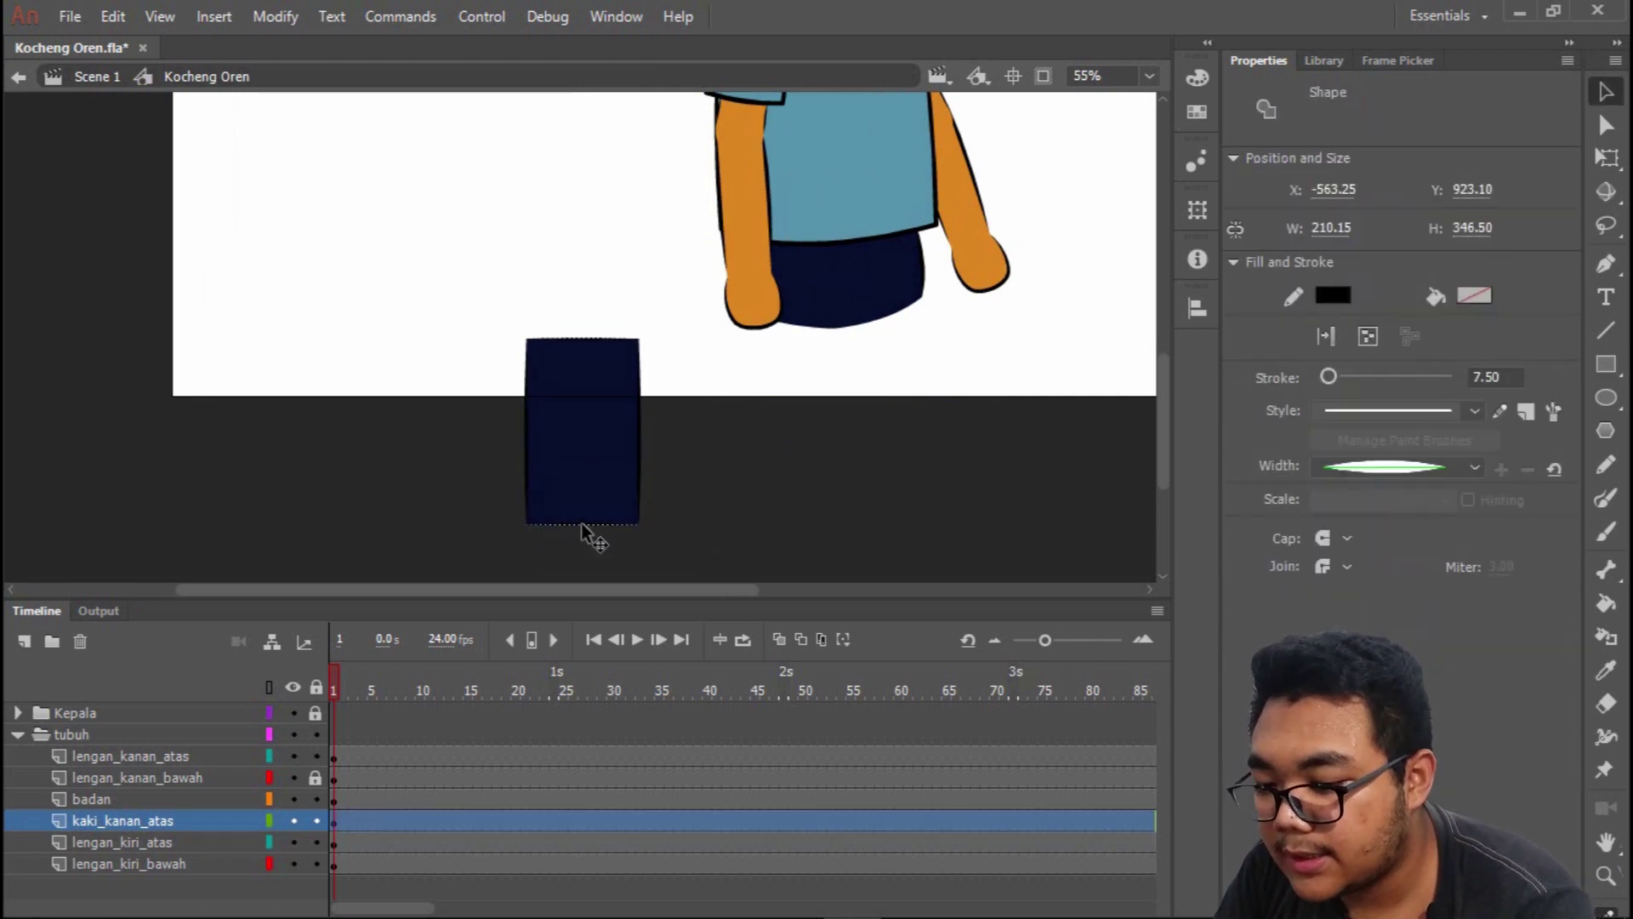
pyautogui.press('Delete')
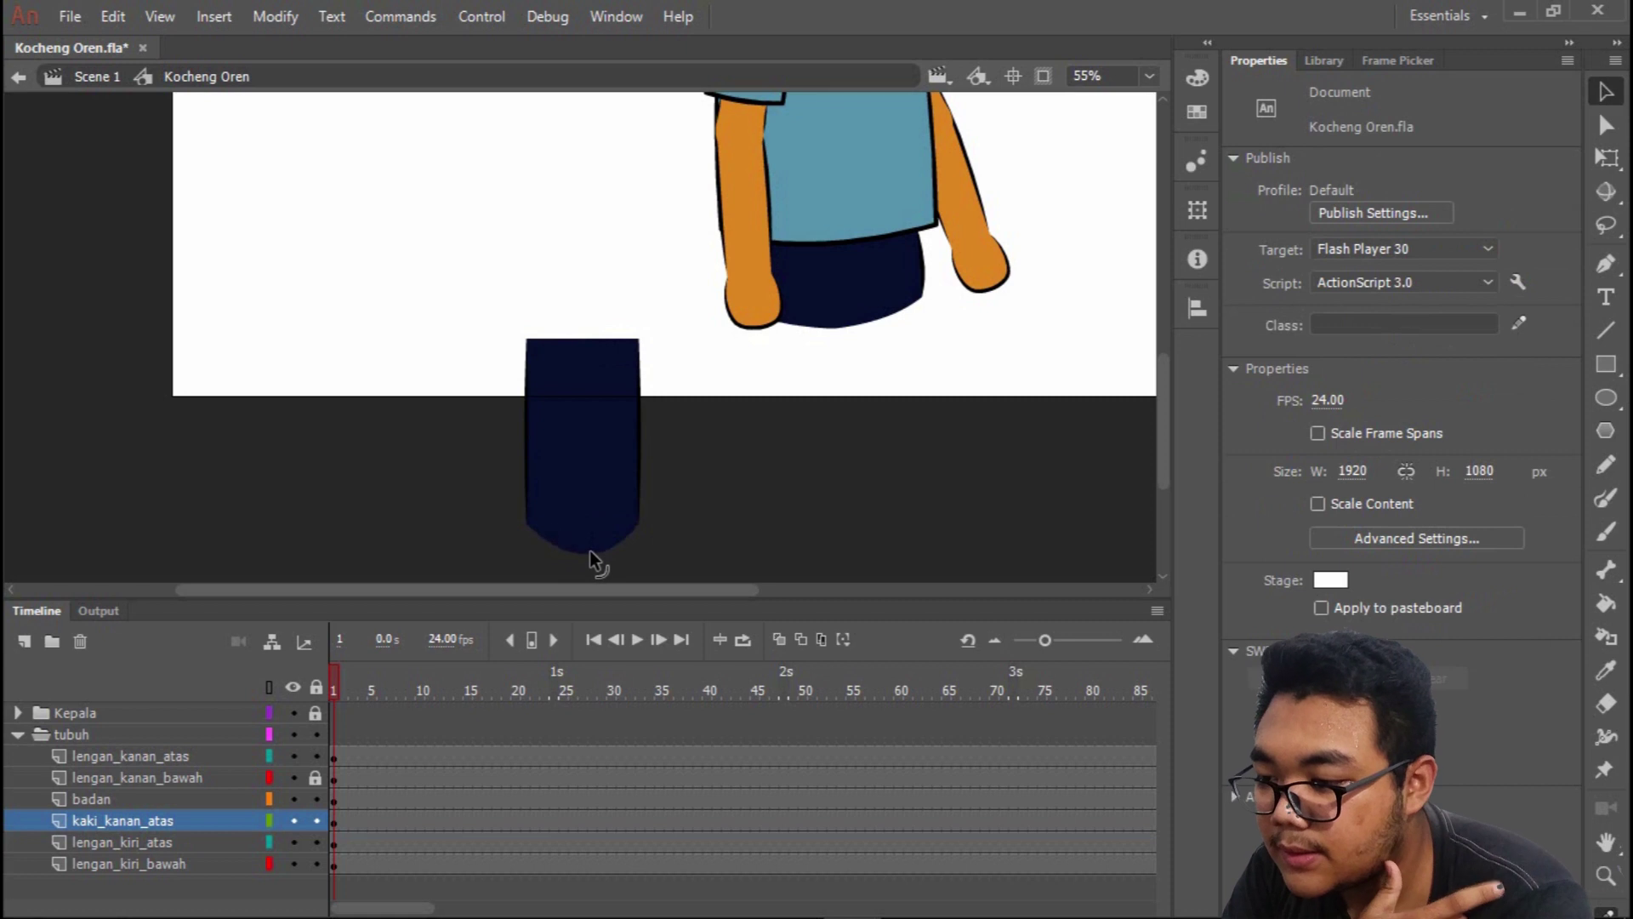
# Bend the rectangle's short ends outward into rounded curves and move the finished thigh shape underneath the hips.
pyautogui.moveTo(571, 339)
pyautogui.mouseDown()
pyautogui.moveTo(567, 312)
pyautogui.moveTo(583, 311)
pyautogui.mouseUp()
pyautogui.click(619, 447)
pyautogui.moveTo(613, 451)
pyautogui.mouseDown()
pyautogui.moveTo(769, 485)
pyautogui.moveTo(811, 466)
pyautogui.moveTo(834, 499)
pyautogui.moveTo(842, 479)
pyautogui.mouseUp()
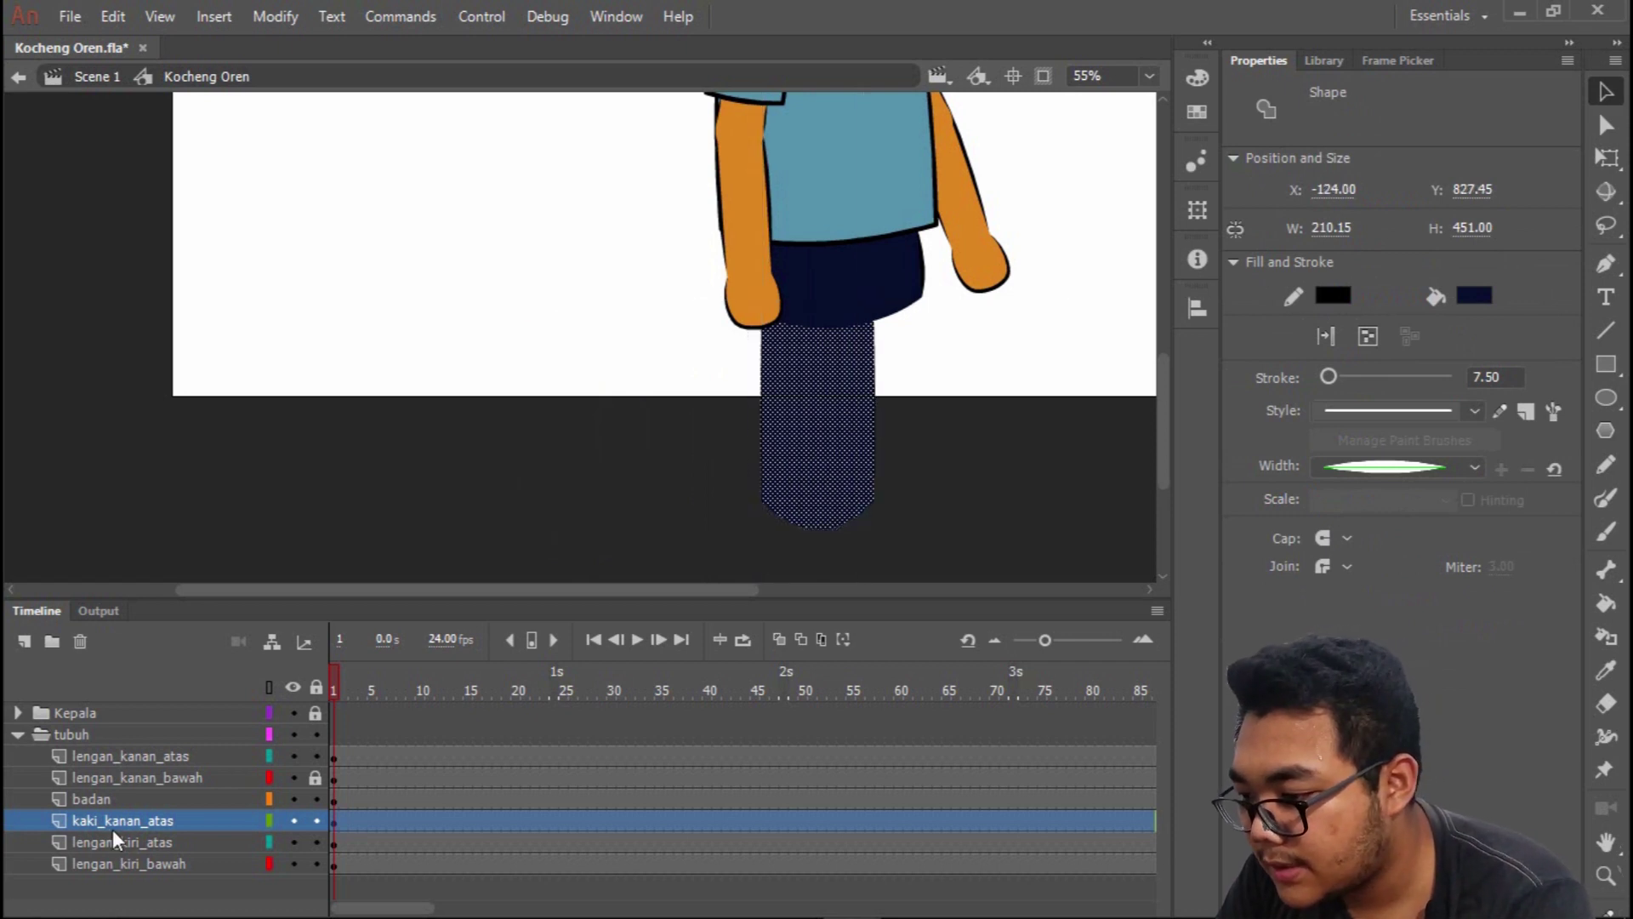
# Place the kaki_kanan_atas layer directly above the badan layer and raise the navy thigh so it overlaps the hips.
pyautogui.moveTo(150, 816)
pyautogui.mouseDown()
pyautogui.moveTo(165, 777)
pyautogui.moveTo(162, 793)
pyautogui.mouseUp()
pyautogui.moveTo(845, 427); pyautogui.dragTo(850, 406)
pyautogui.click(923, 427)
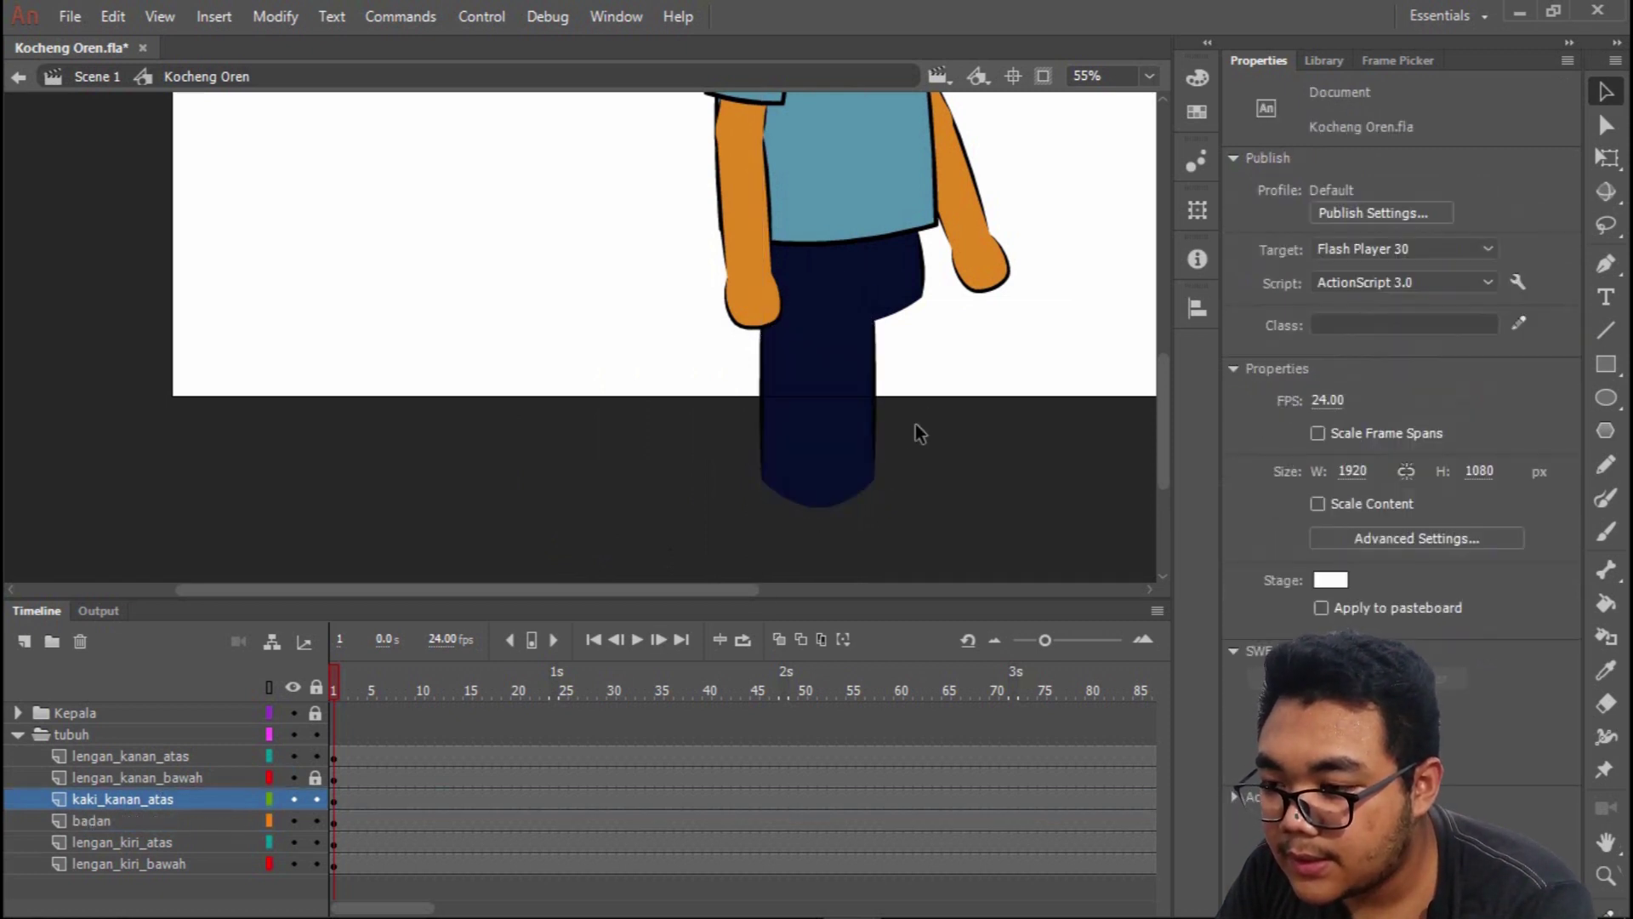
# Convert the thigh shape into a graphic symbol named kaki kanan atas.
pyautogui.rightClick(822, 423)
pyautogui.click(959, 876)
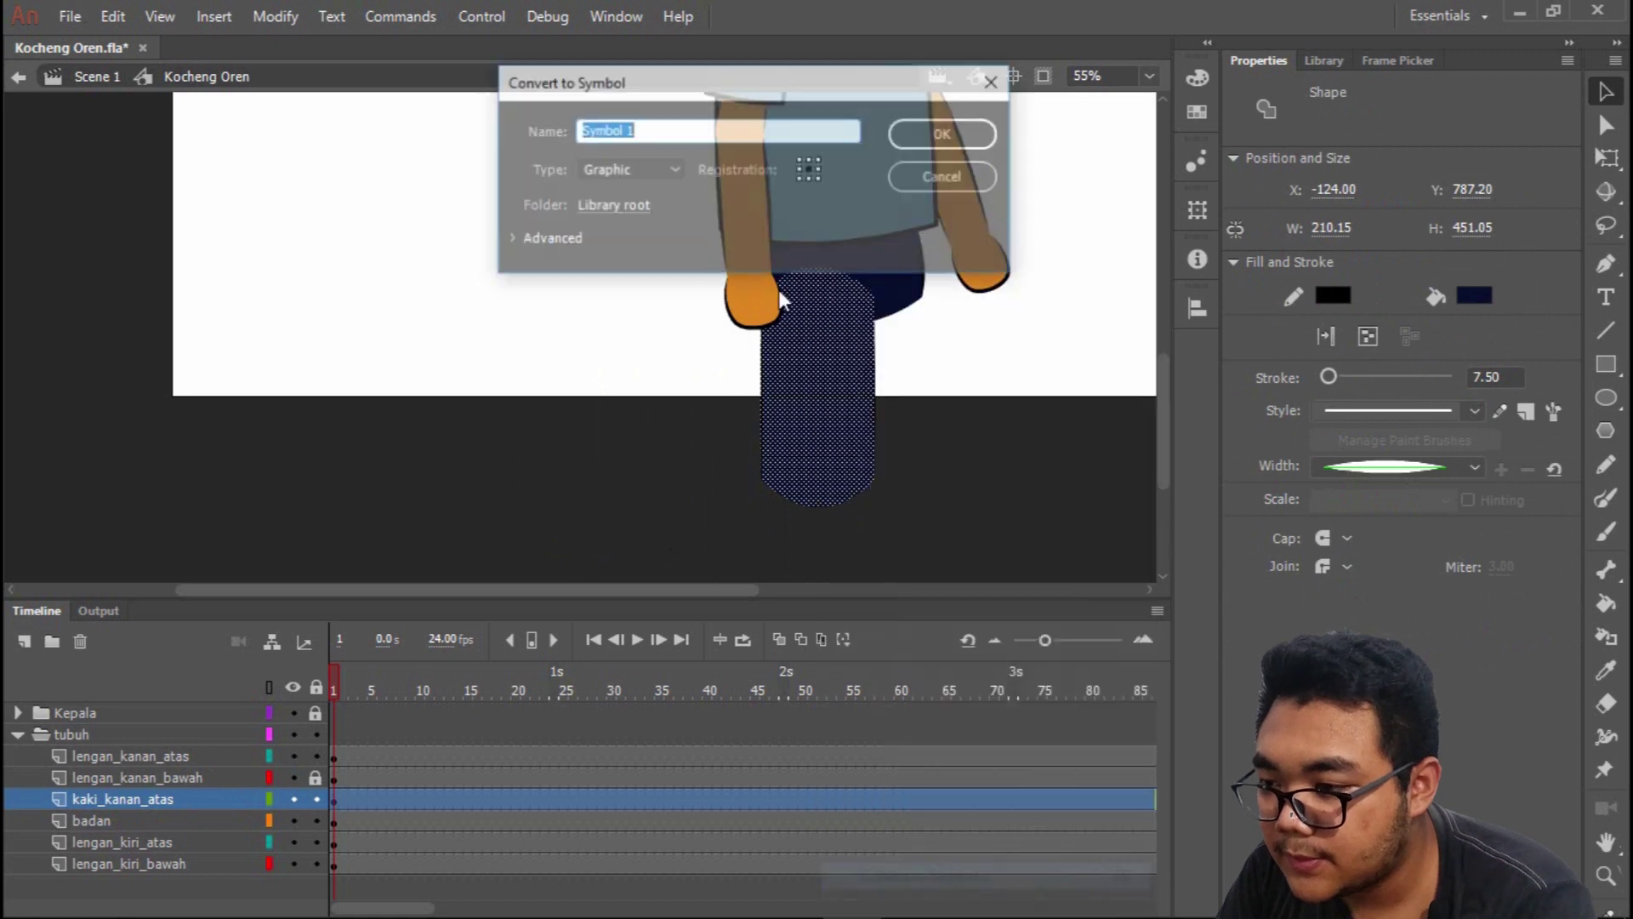
pyautogui.write('kaki kanan atas')
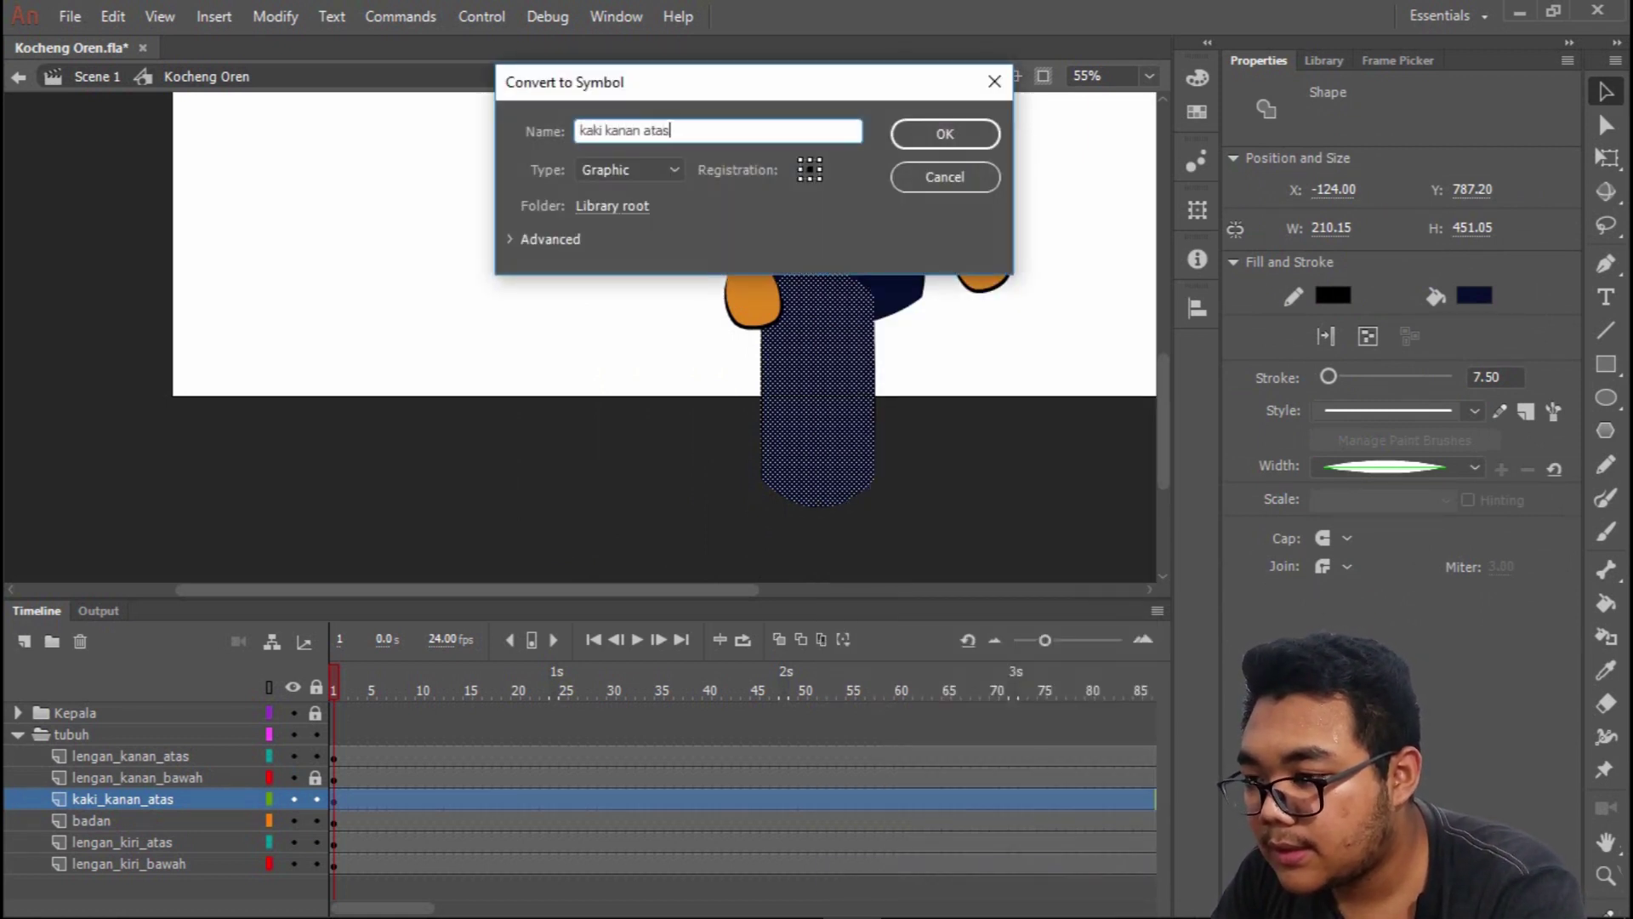
pyautogui.press('Return')
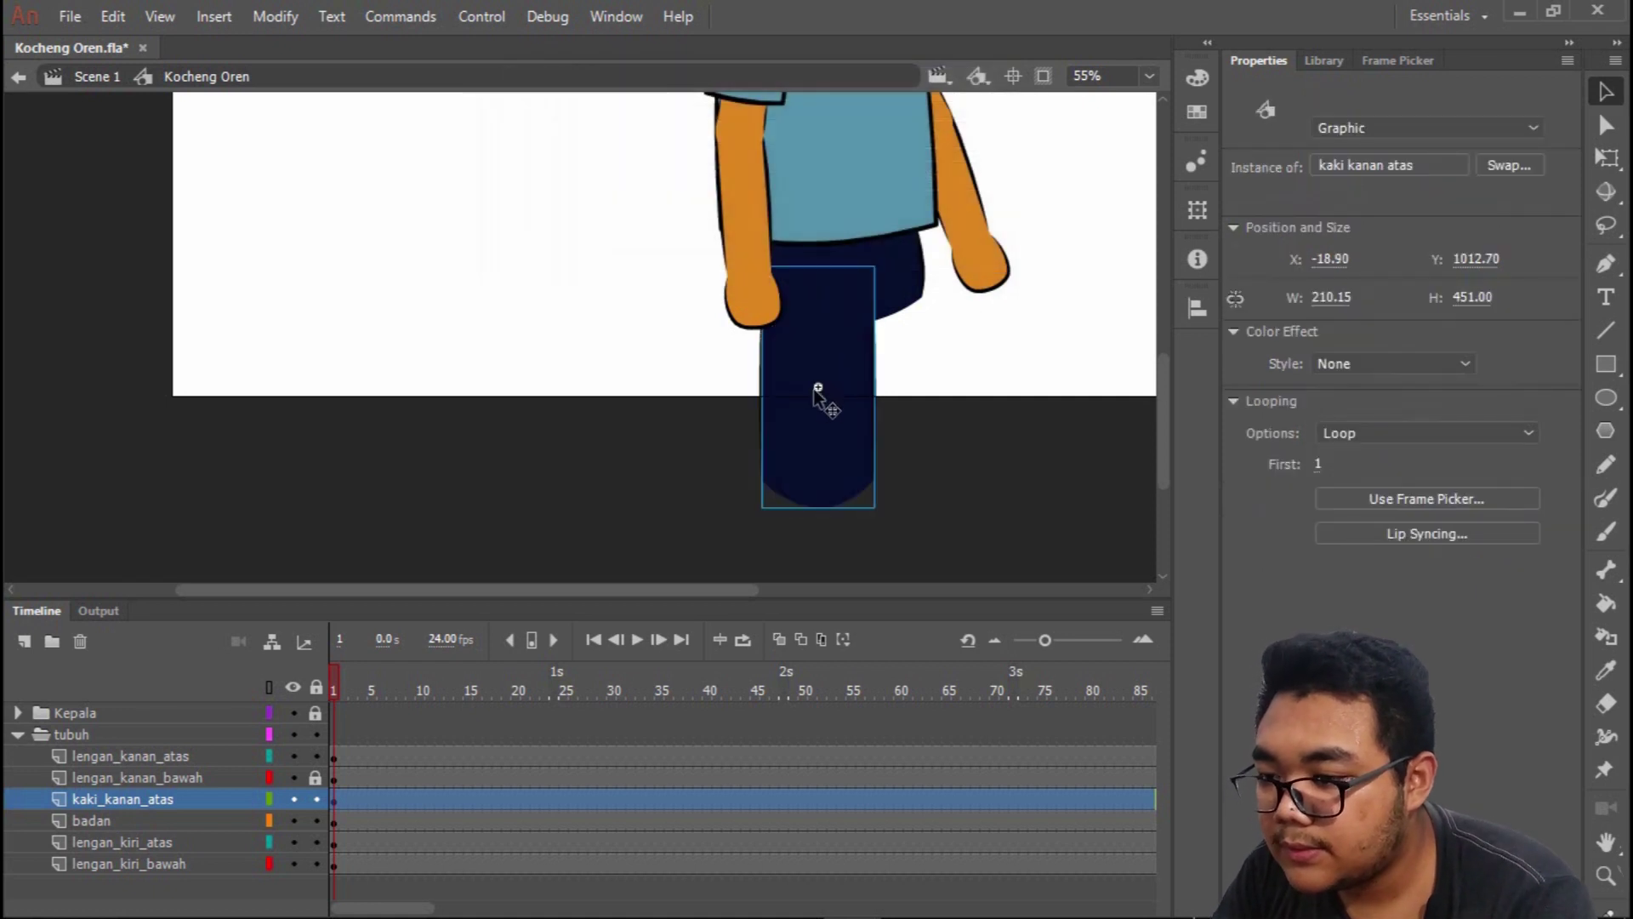
# Move the thigh symbol's transformation point up to the hip joint and try the rotation around it.
pyautogui.moveTo(818, 386); pyautogui.dragTo(822, 299)
pyautogui.moveTo(893, 525)
pyautogui.mouseDown()
pyautogui.moveTo(951, 504)
pyautogui.moveTo(823, 527)
pyautogui.moveTo(919, 518)
pyautogui.moveTo(878, 532)
pyautogui.mouseUp()
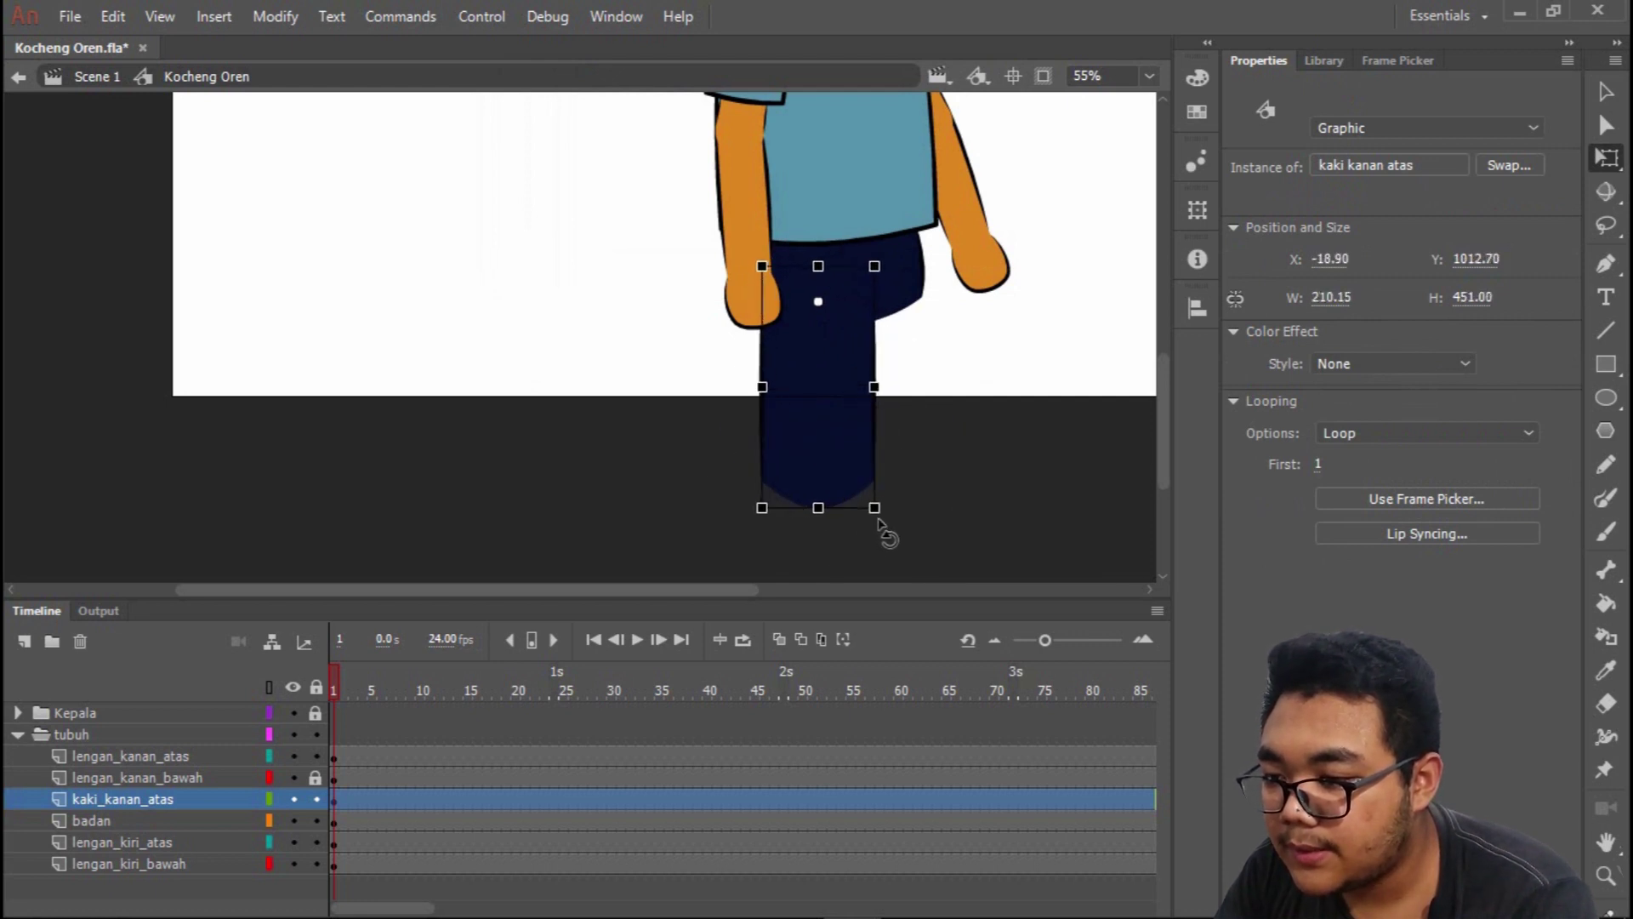
pyautogui.click(921, 453)
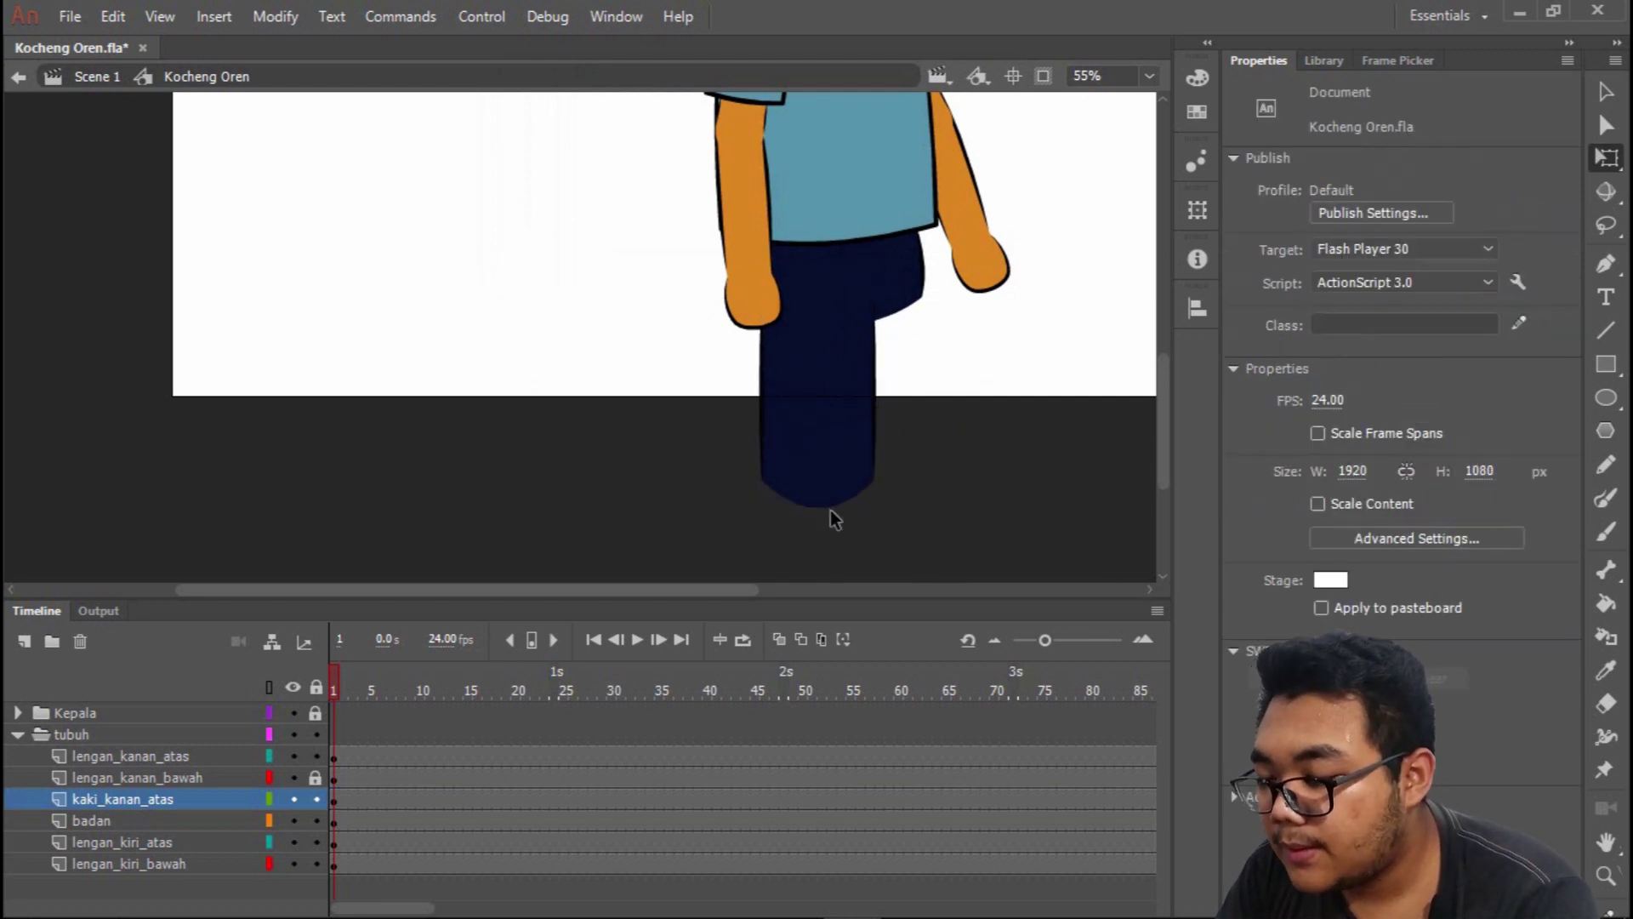
# Duplicate the kaki_kanan_atas layer, put the copy directly below badan, and shift the copied thigh toward the character's other side.
pyautogui.rightClick(107, 797)
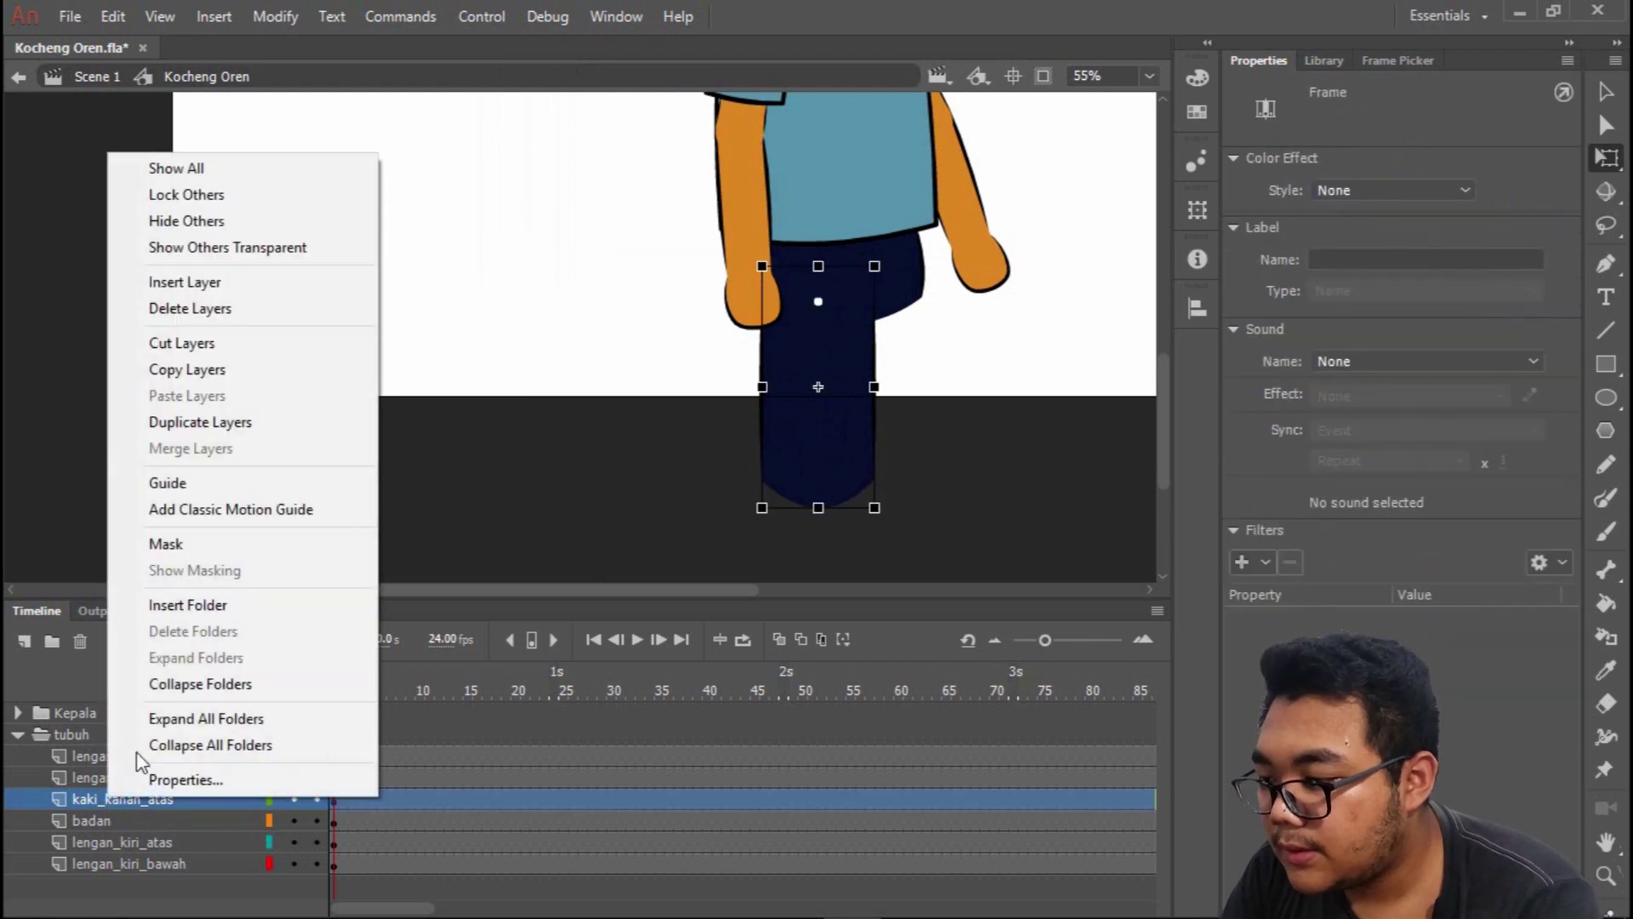
pyautogui.click(279, 420)
pyautogui.moveTo(171, 805); pyautogui.dragTo(131, 851)
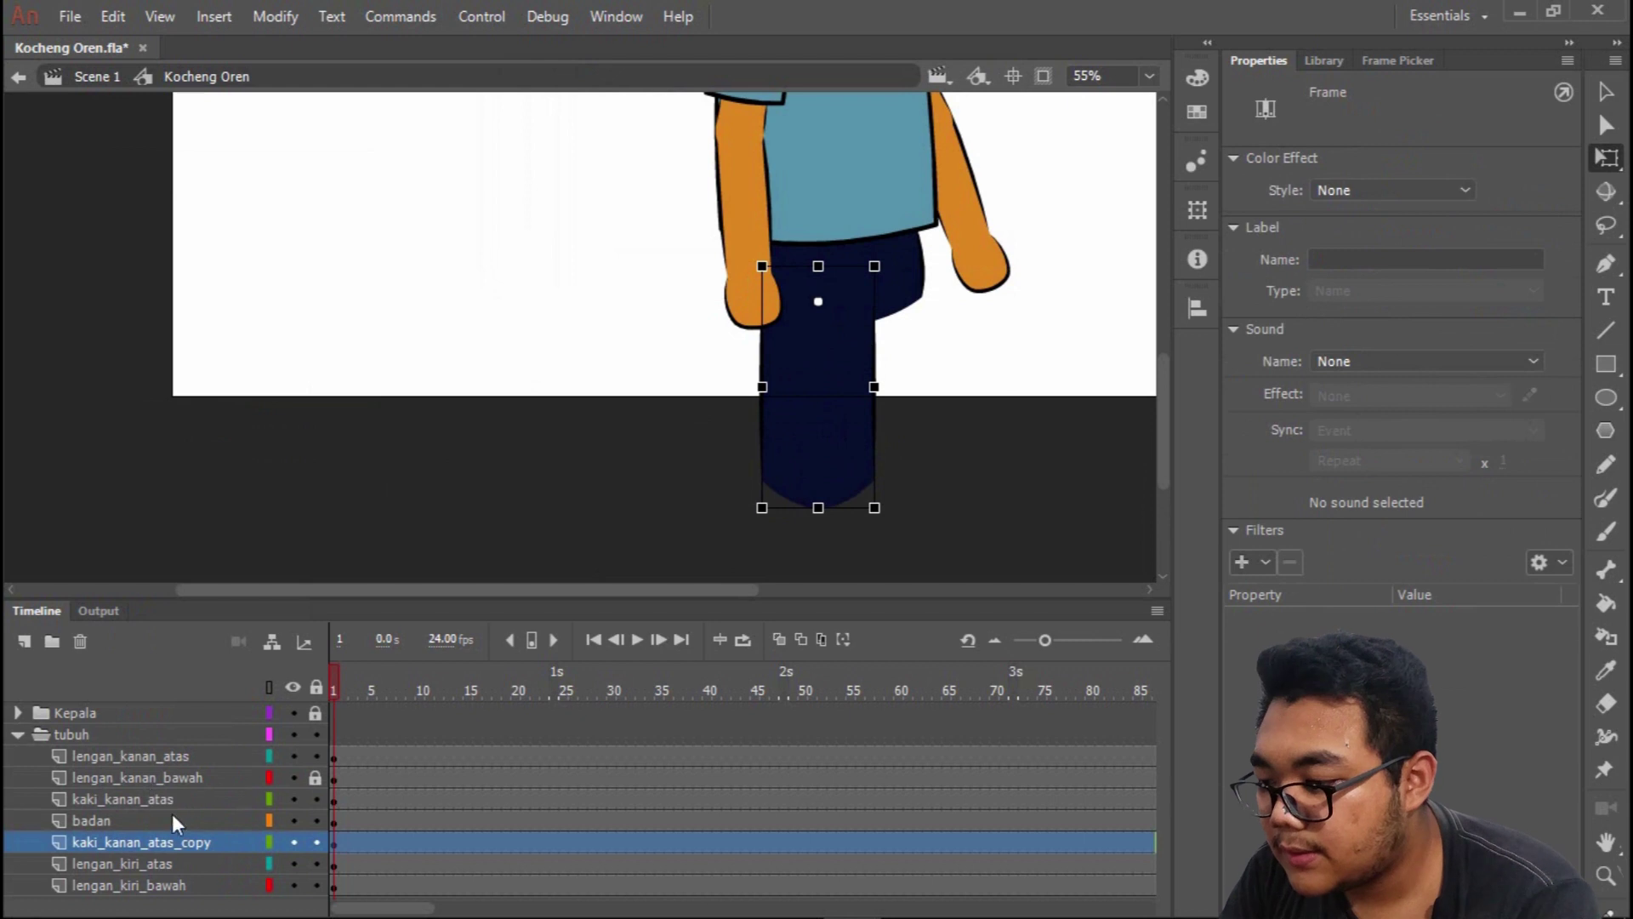
pyautogui.moveTo(784, 473); pyautogui.dragTo(921, 461)
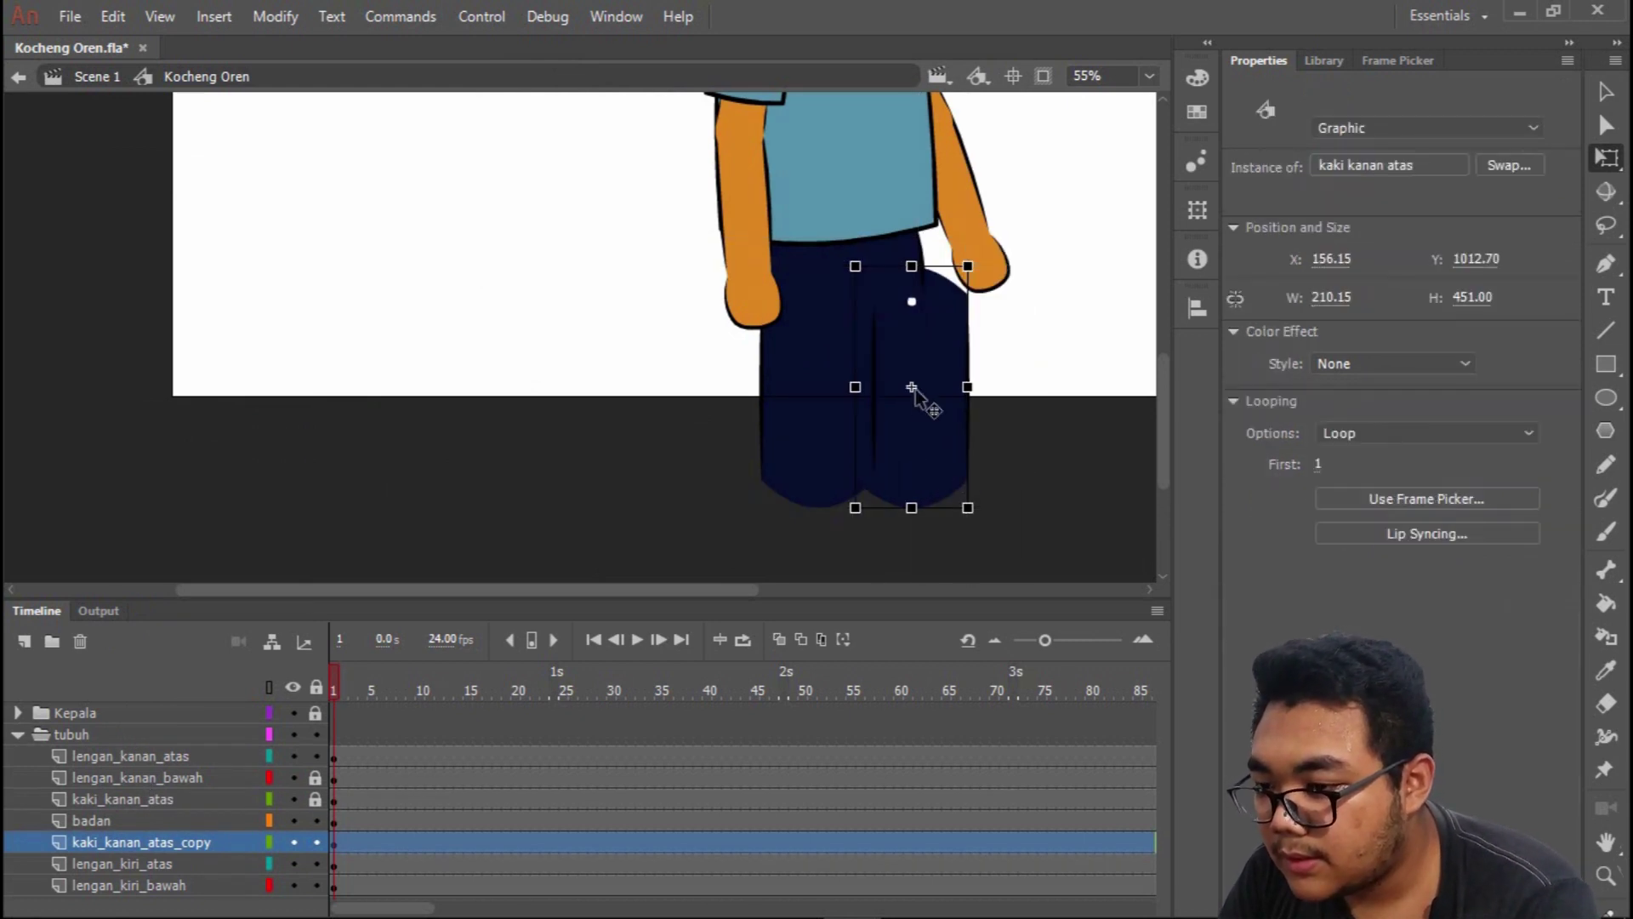
# Rename the duplicated thigh layer as kaki_kiri_atas.
pyautogui.doubleClick(157, 842)
pyautogui.click(141, 840)
pyautogui.click(133, 823)
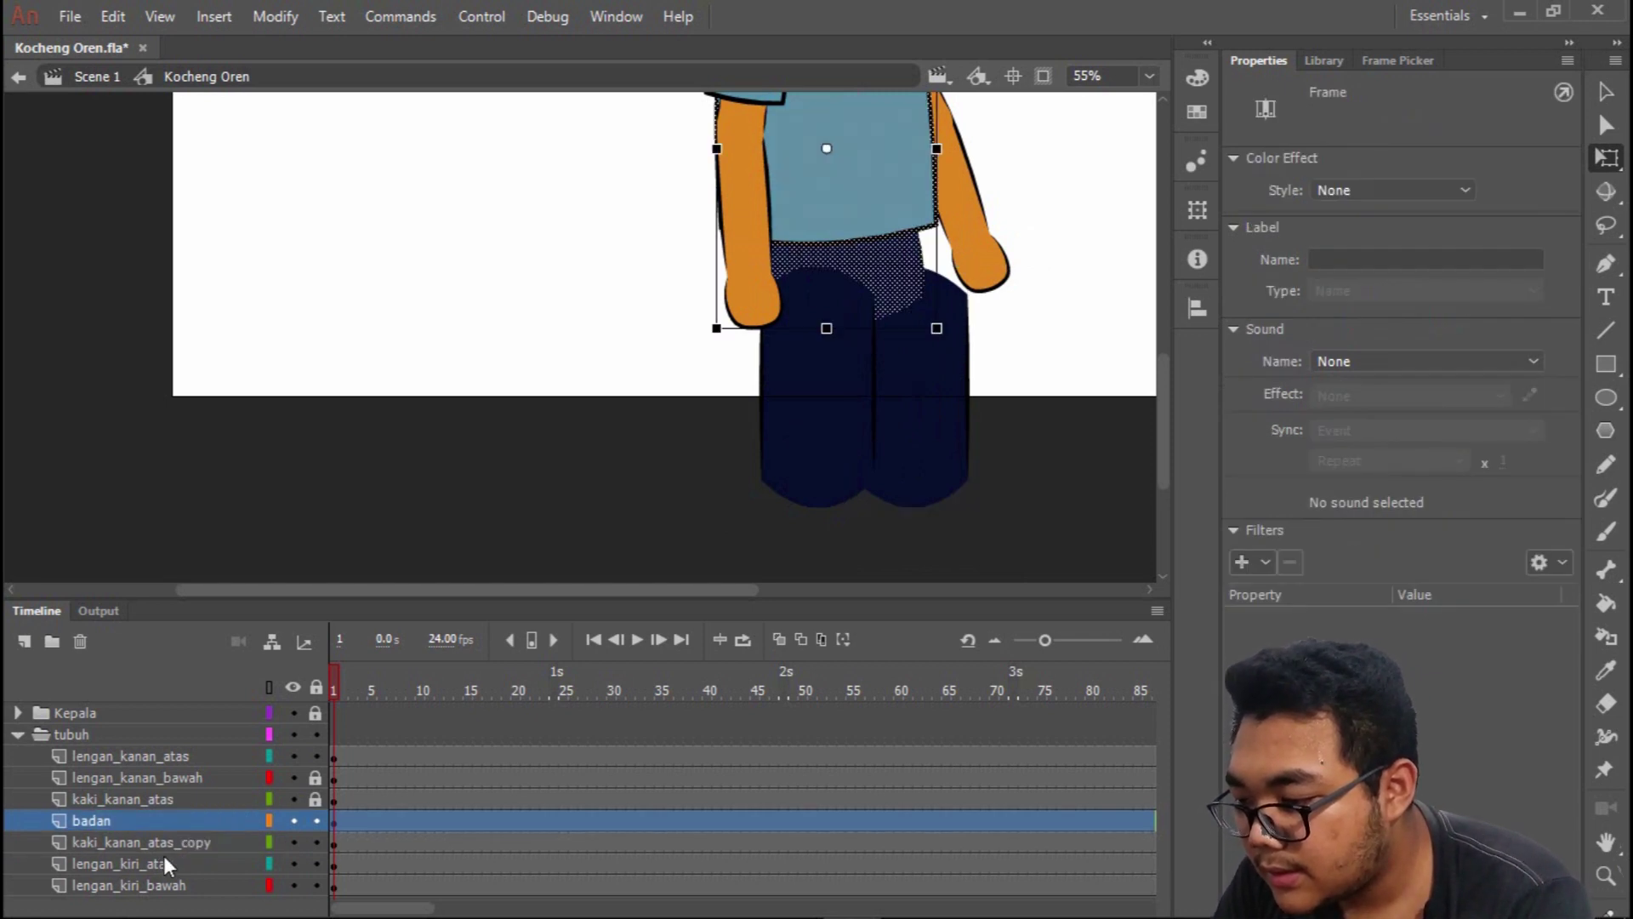
pyautogui.click(174, 844)
pyautogui.doubleClick(150, 842)
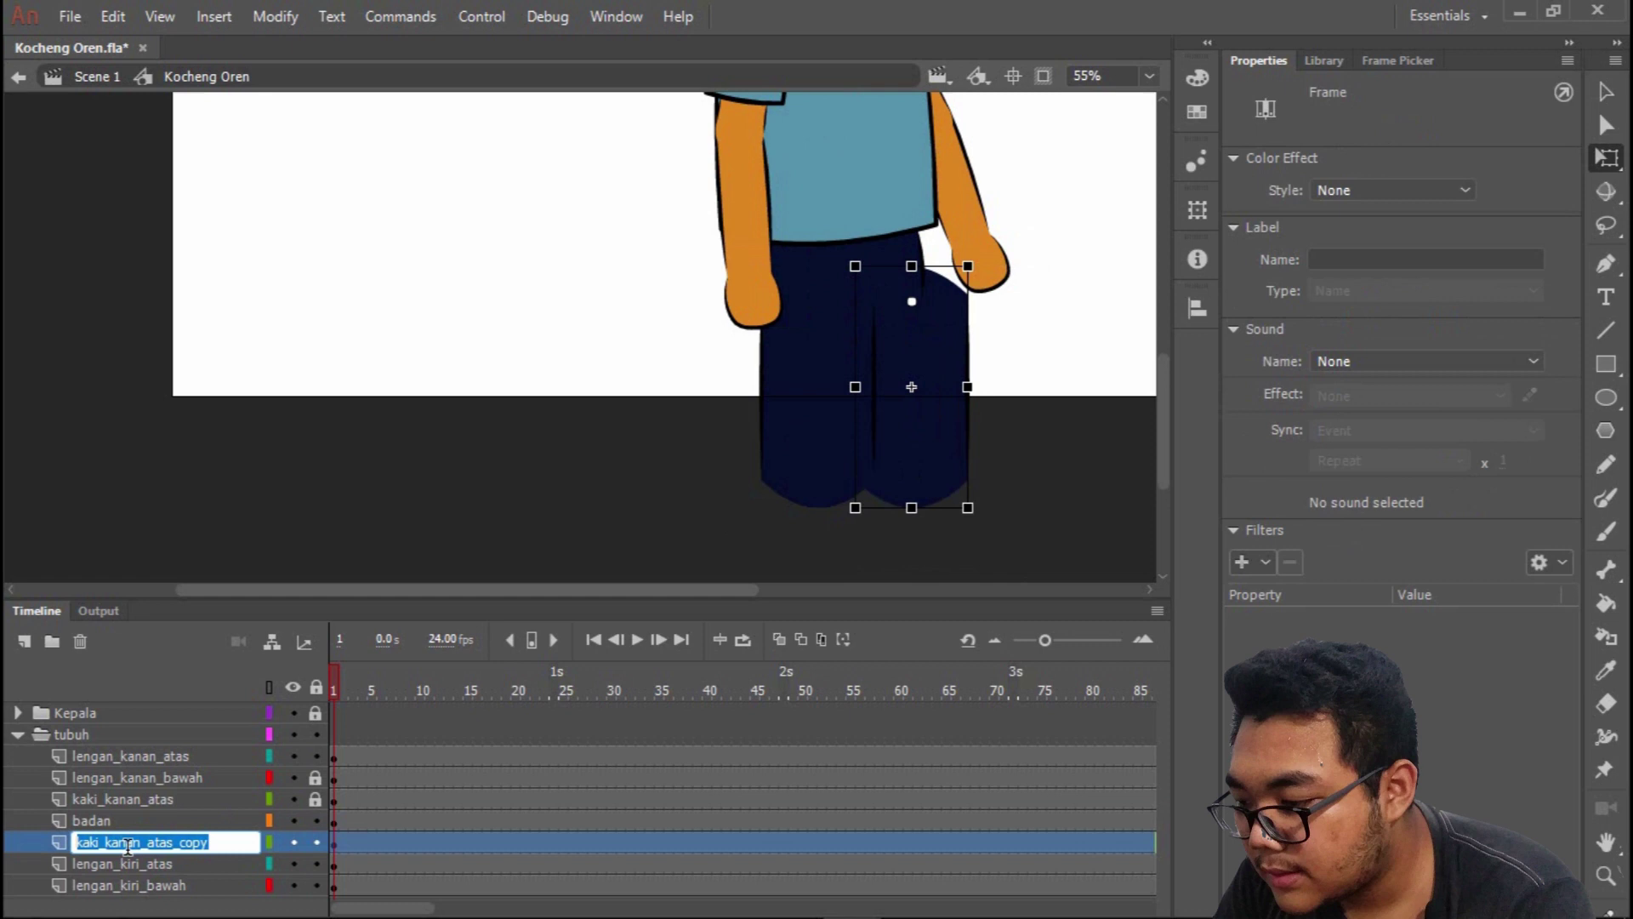
pyautogui.moveTo(211, 842); pyautogui.dragTo(103, 846)
pyautogui.write('kiri_atas')
pyautogui.press('Return')
# Align the kaki_kiri_atas thigh with the outer edge of the hips and rotate it slightly outward around the hip joint.
pyautogui.moveTo(969, 473); pyautogui.dragTo(912, 425)
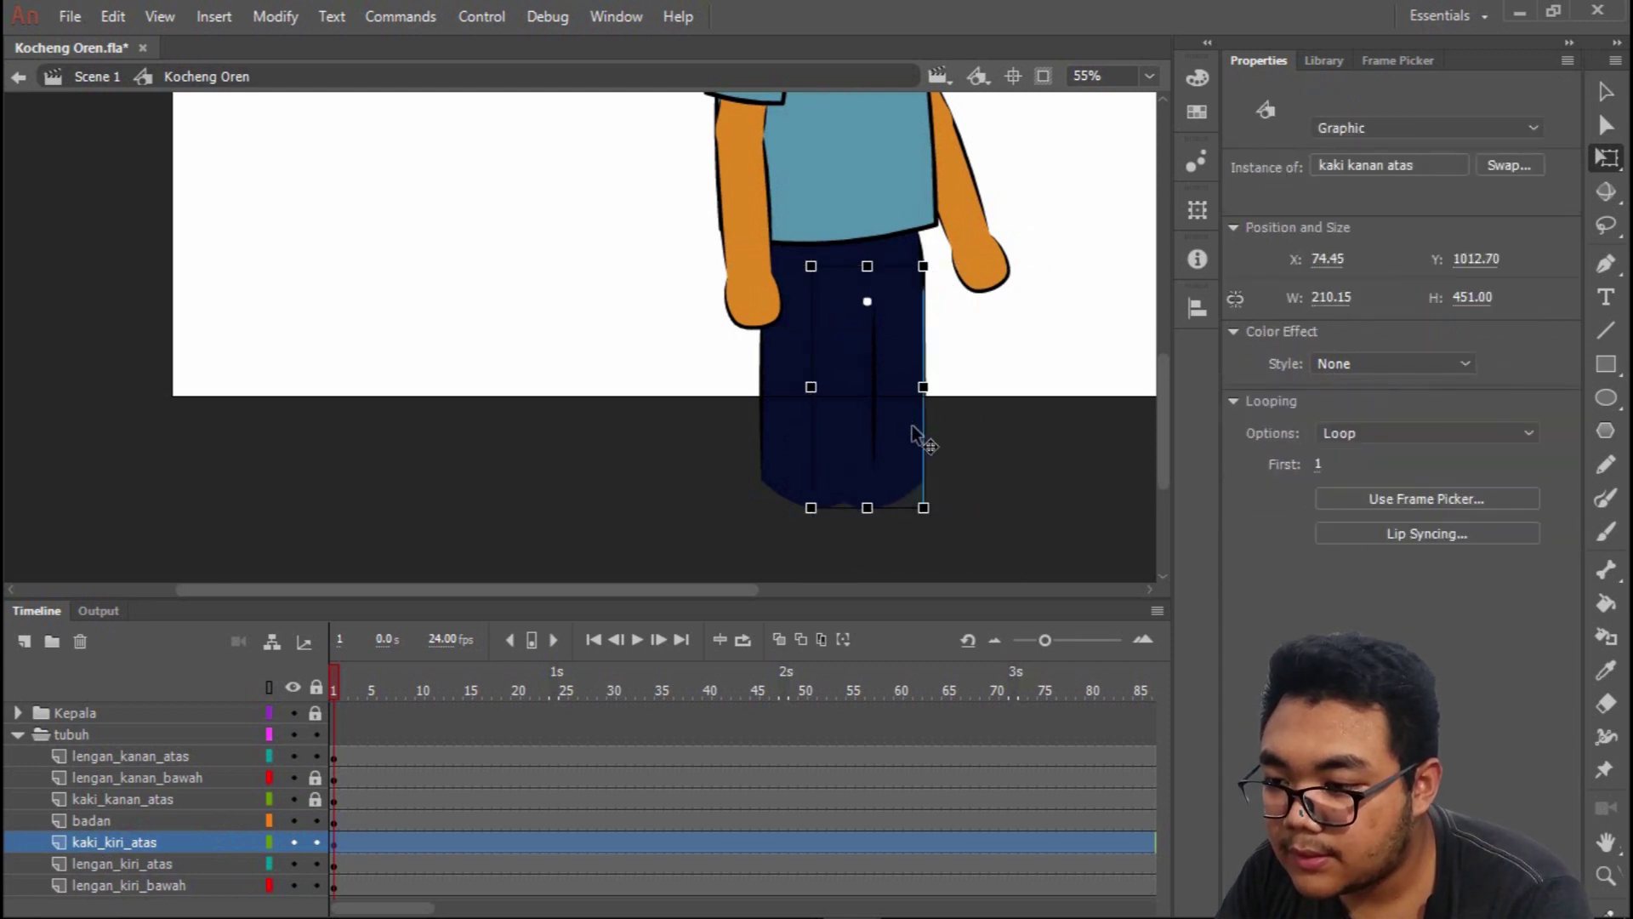
pyautogui.moveTo(930, 539); pyautogui.dragTo(940, 466)
pyautogui.click(1038, 441)
pyautogui.scroll(2, 1006, 411)
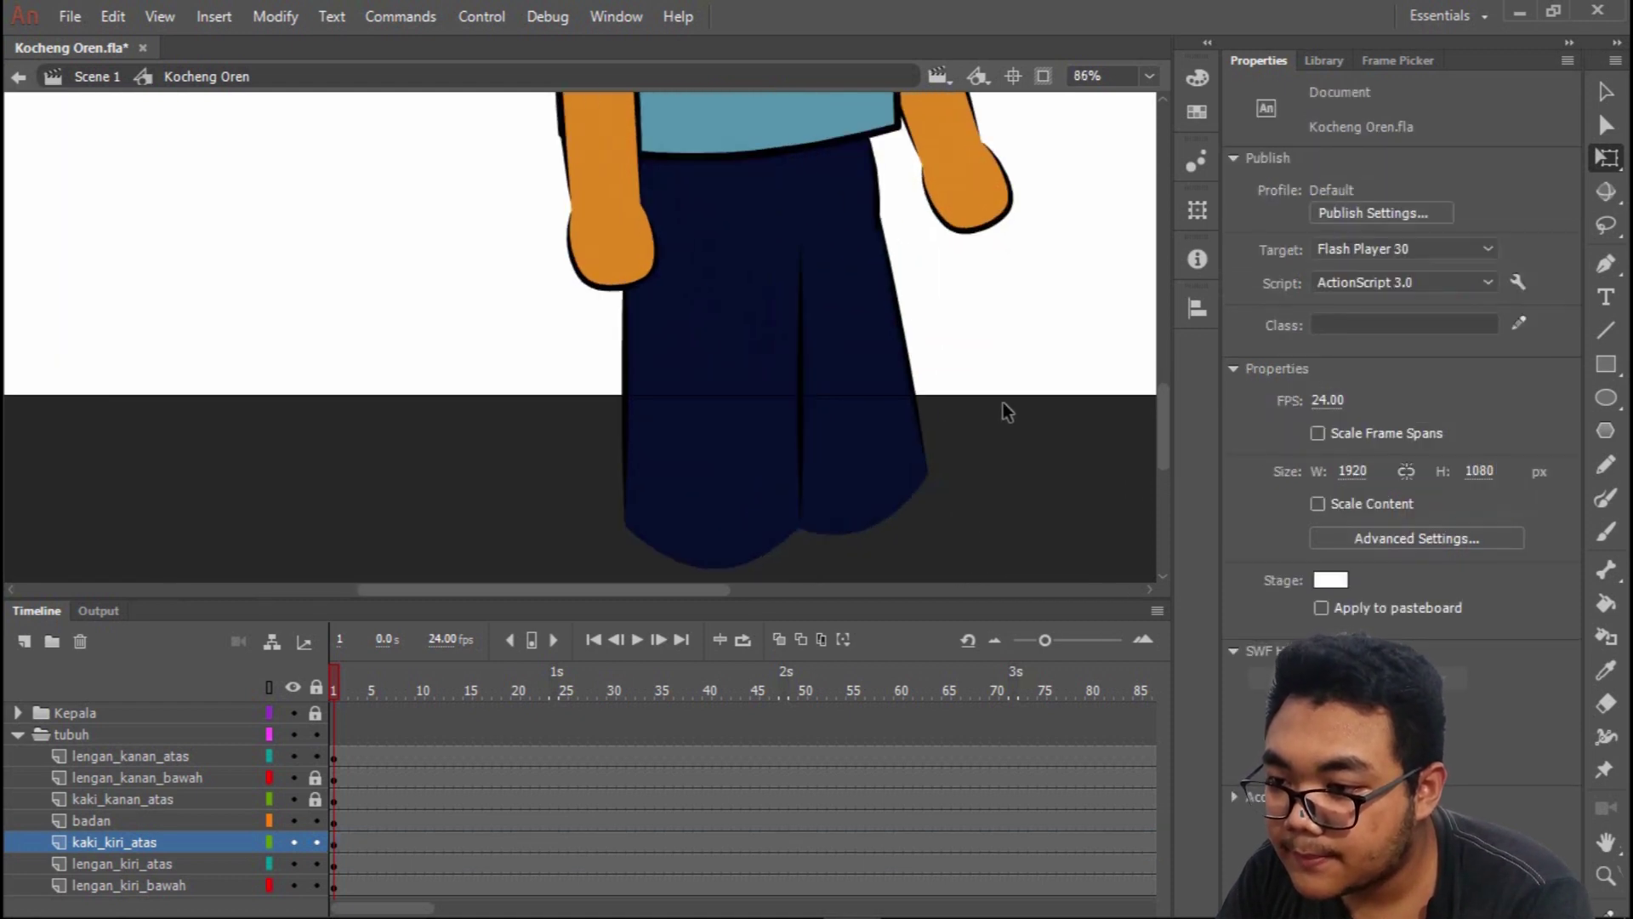
pyautogui.click(878, 435)
pyautogui.click(969, 455)
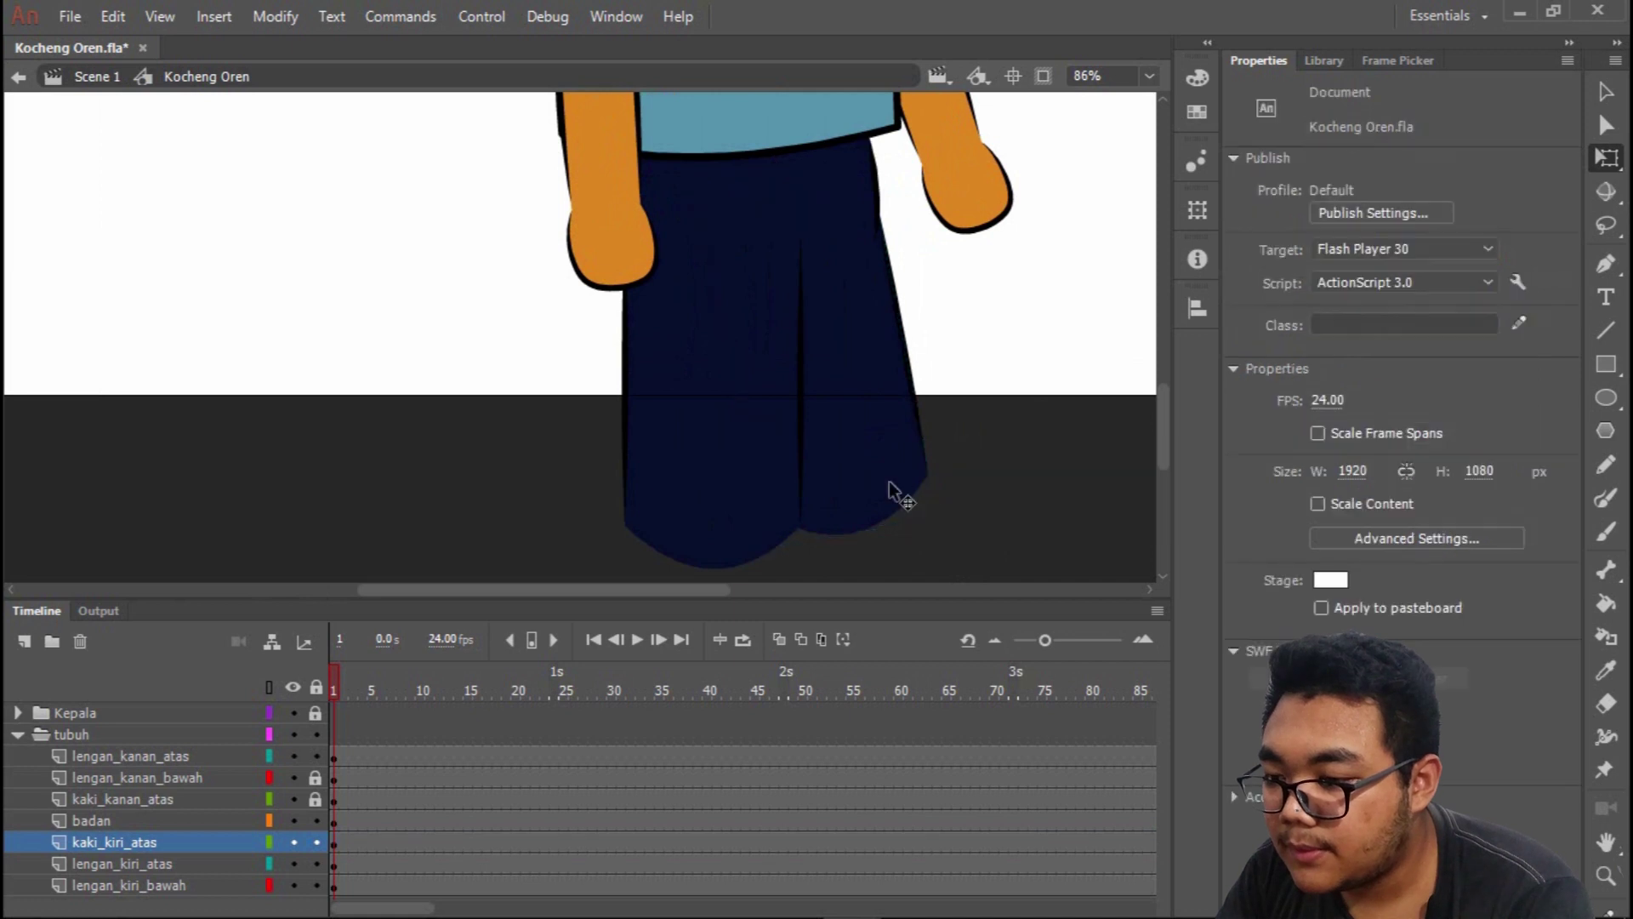
pyautogui.scroll(-3, 992, 375)
pyautogui.scroll(2, 712, 331)
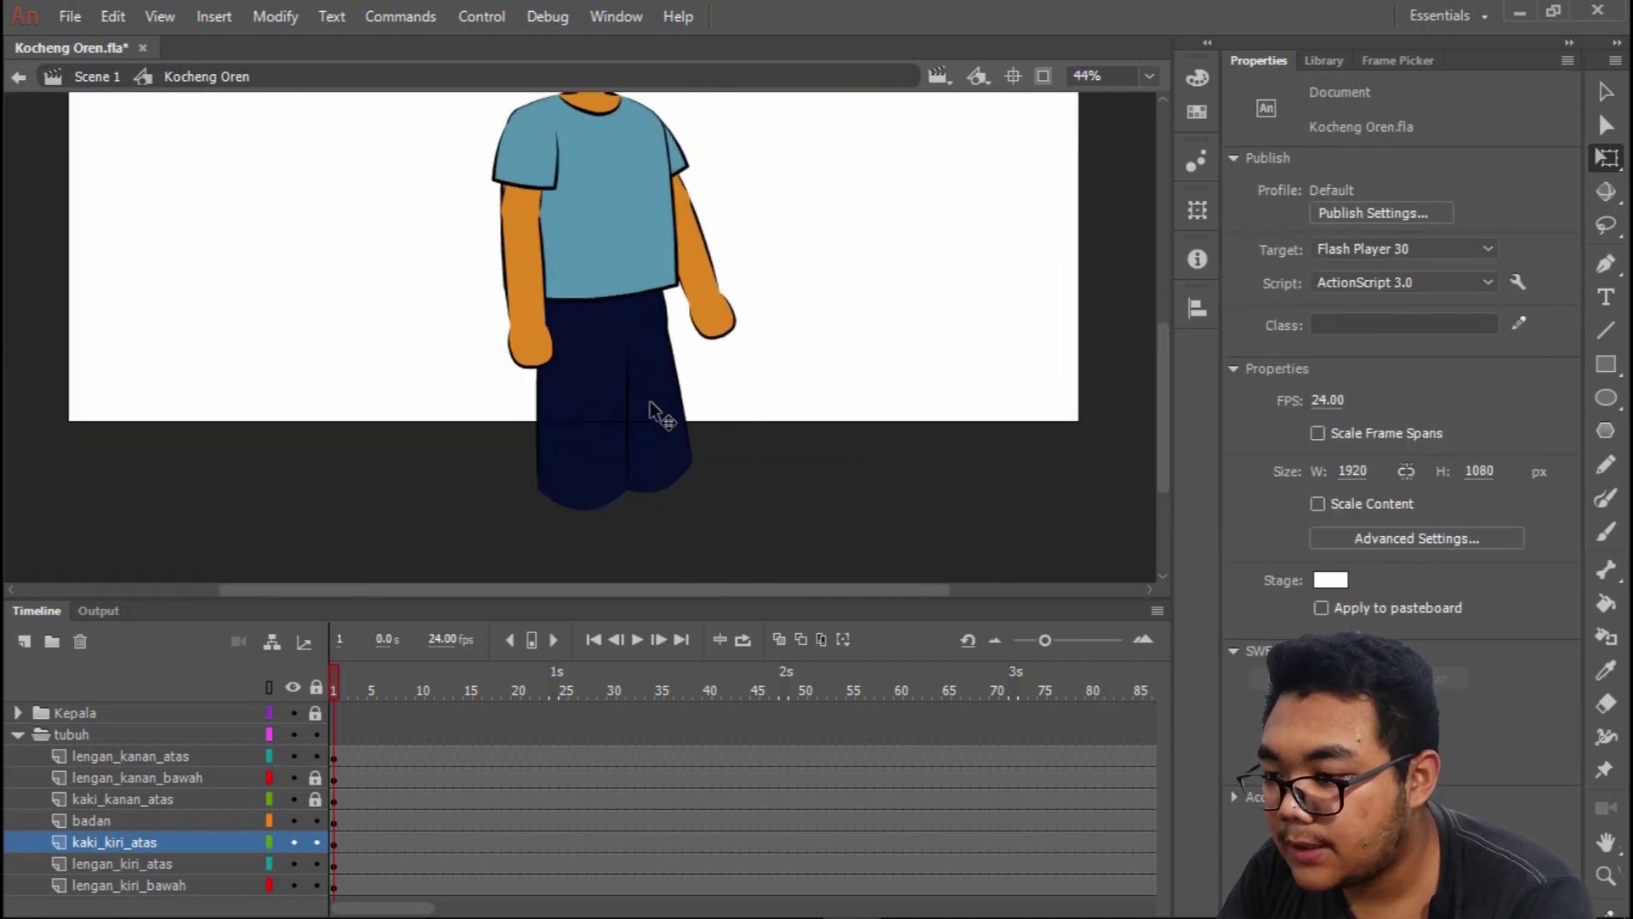
pyautogui.scroll(1, 650, 407)
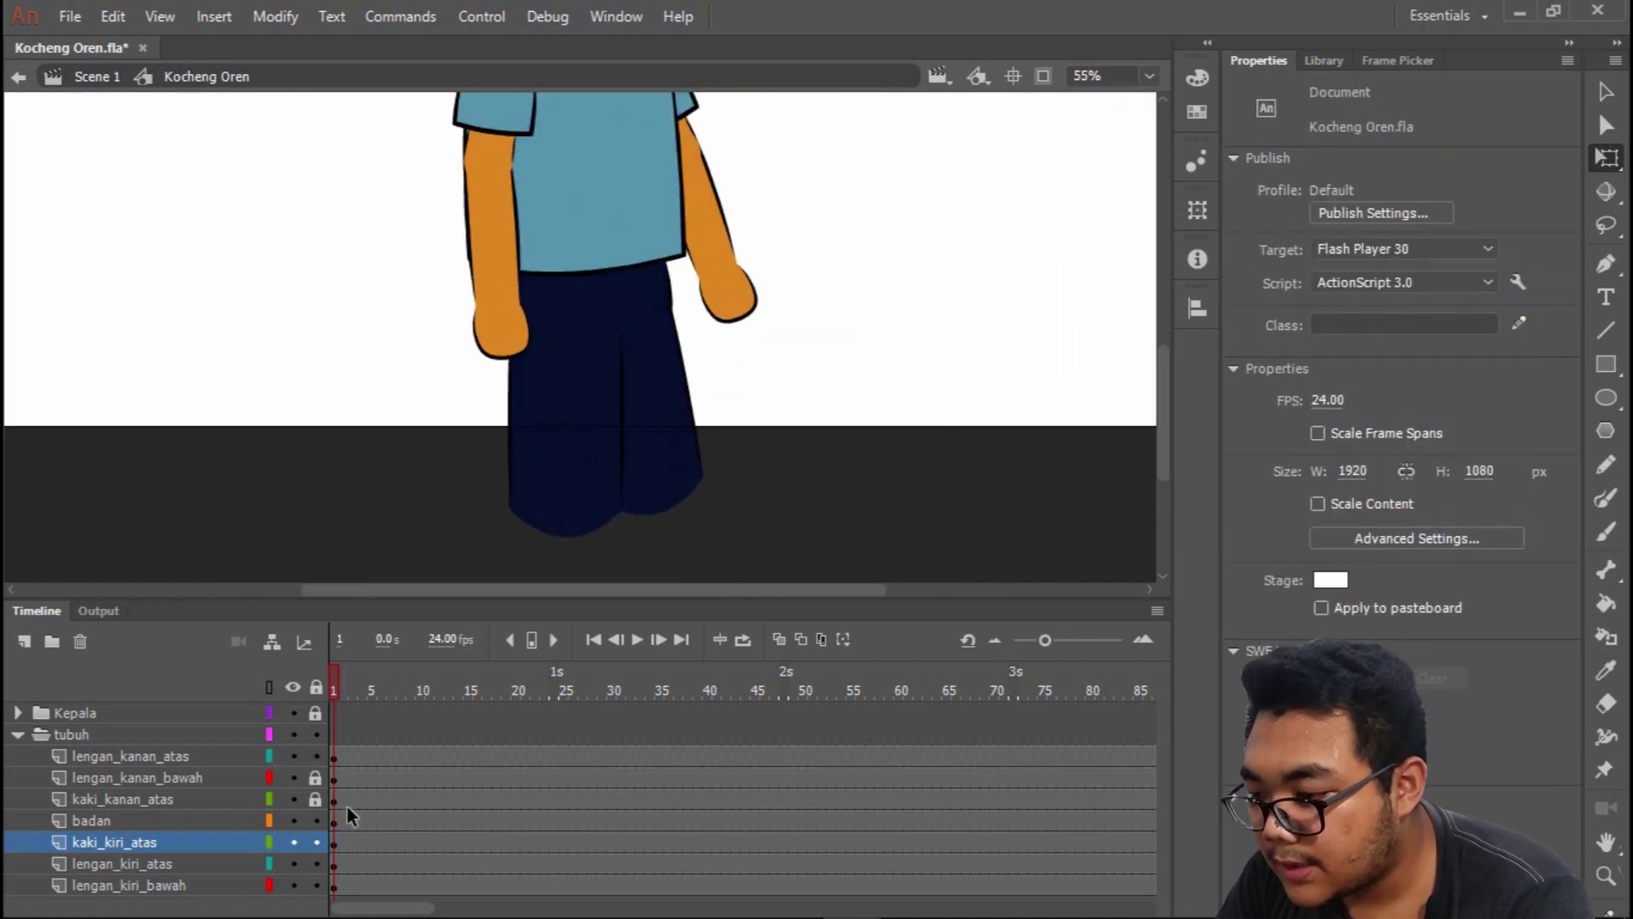
# Unlock the kaki_kanan_atas layer, select both thighs together and move them slightly up into the hips.
pyautogui.scroll(1, 587, 467)
pyautogui.click(596, 467)
pyautogui.keyDown('shift'); pyautogui.click(699, 485); pyautogui.keyUp('shift')
pyautogui.moveTo(699, 478)
pyautogui.mouseDown()
pyautogui.moveTo(680, 450)
pyautogui.moveTo(692, 463)
pyautogui.mouseUp()
pyautogui.click(811, 432)
# Check the whole character's proportions and how both thighs join the hips.
pyautogui.scroll(-3, 814, 432)
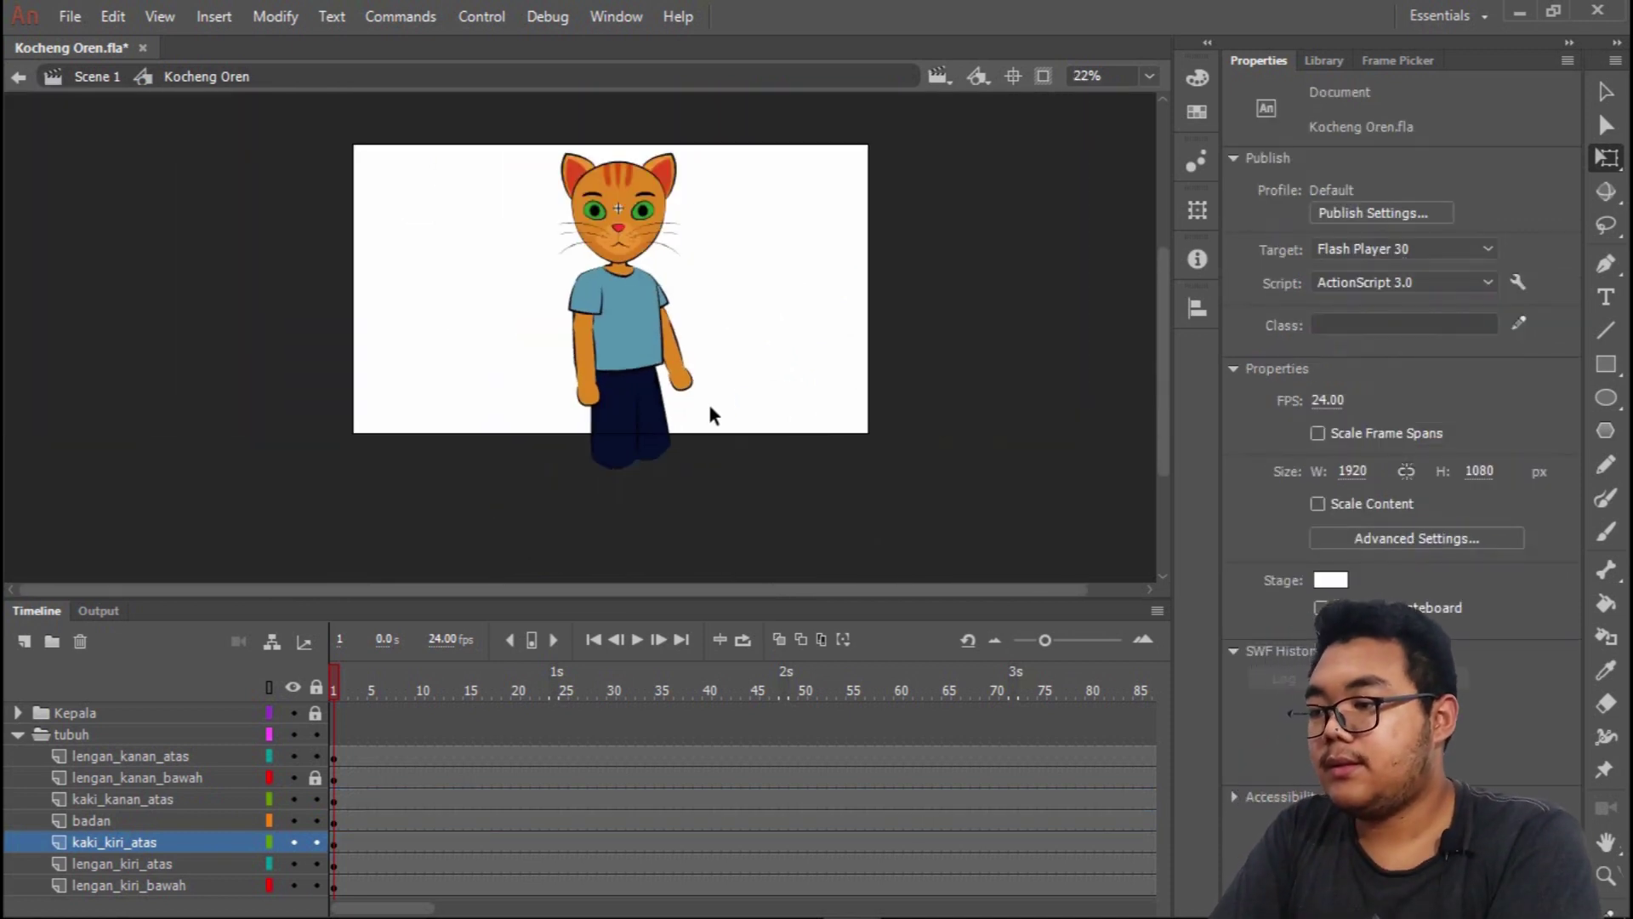
pyautogui.scroll(1, 711, 408)
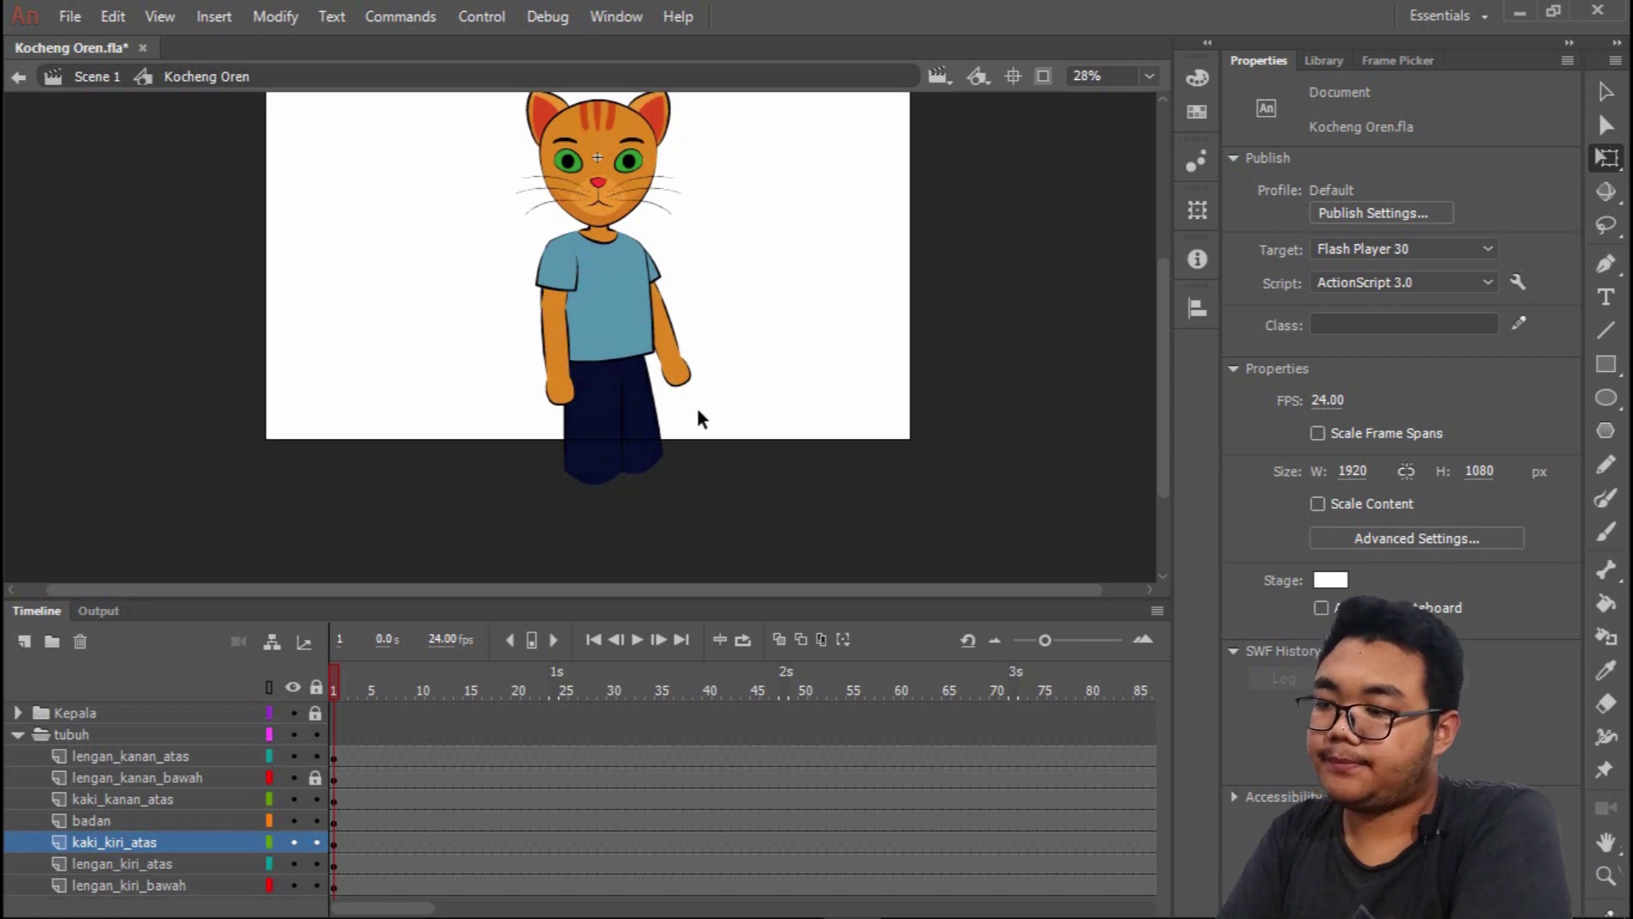
pyautogui.scroll(3, 648, 468)
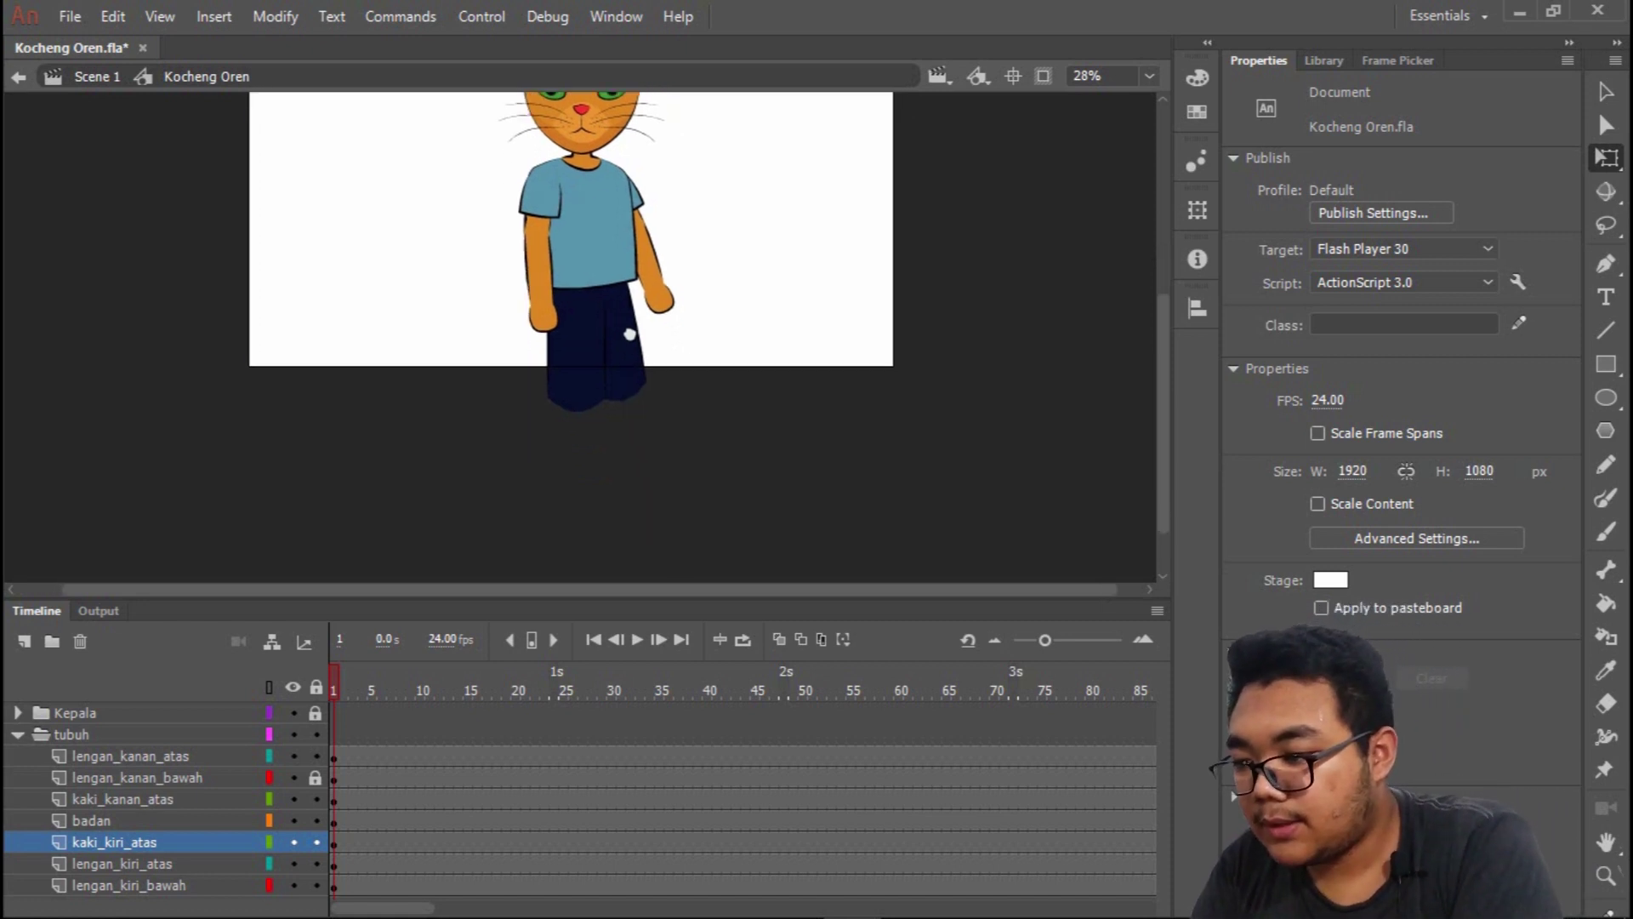
pyautogui.click(544, 339)
pyautogui.click(815, 349)
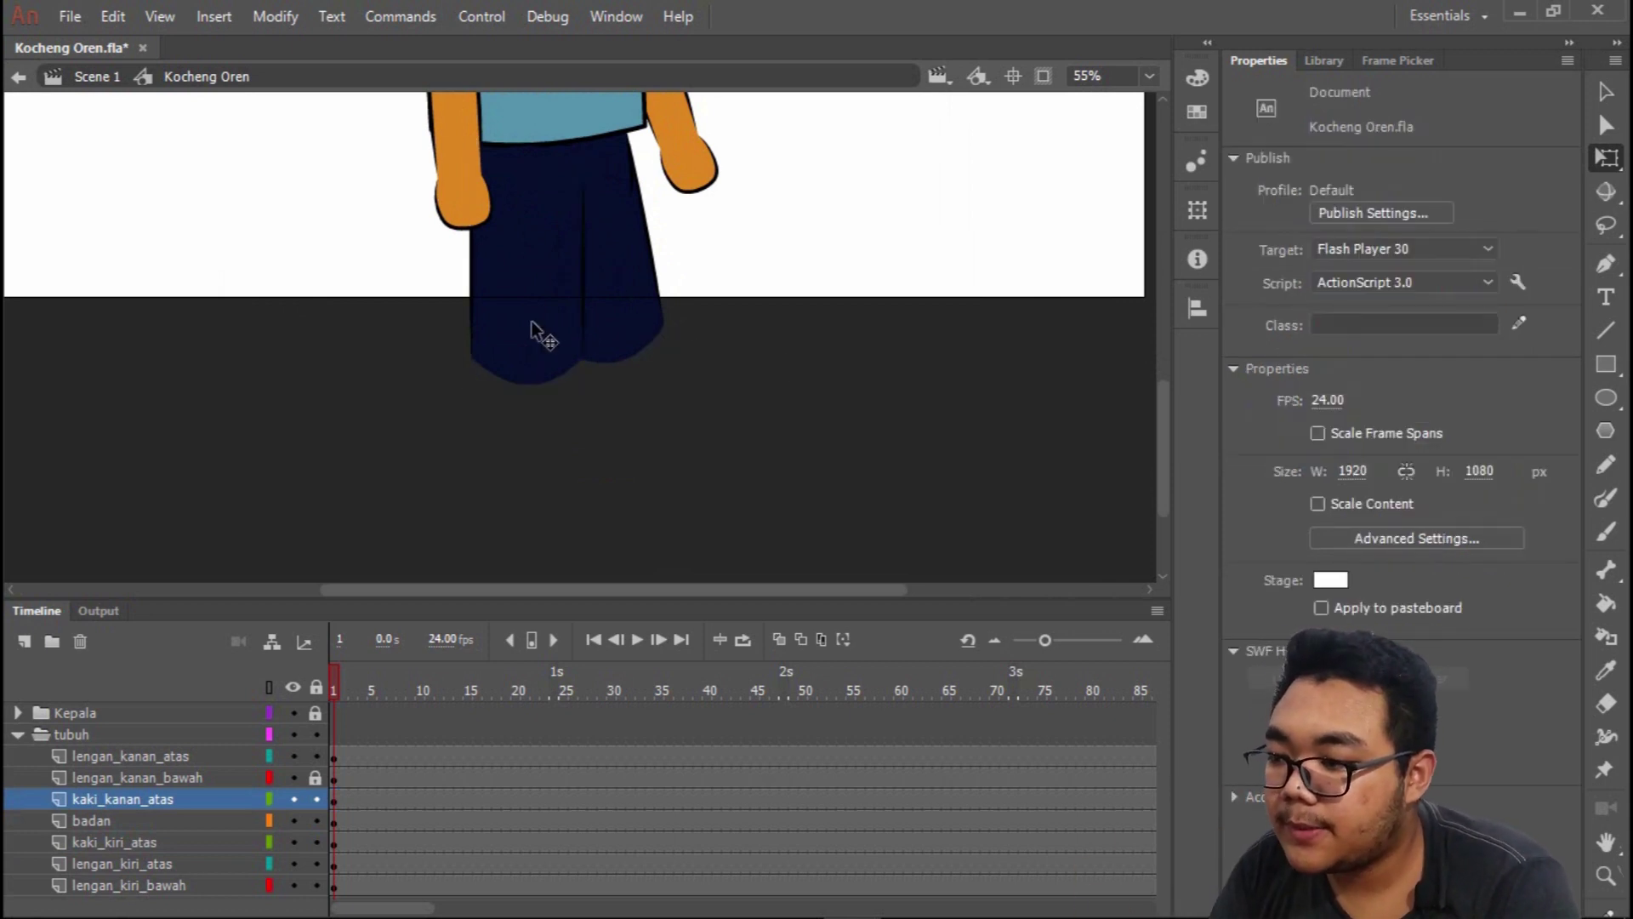
pyautogui.scroll(3, 532, 332)
pyautogui.scroll(-3, 706, 319)
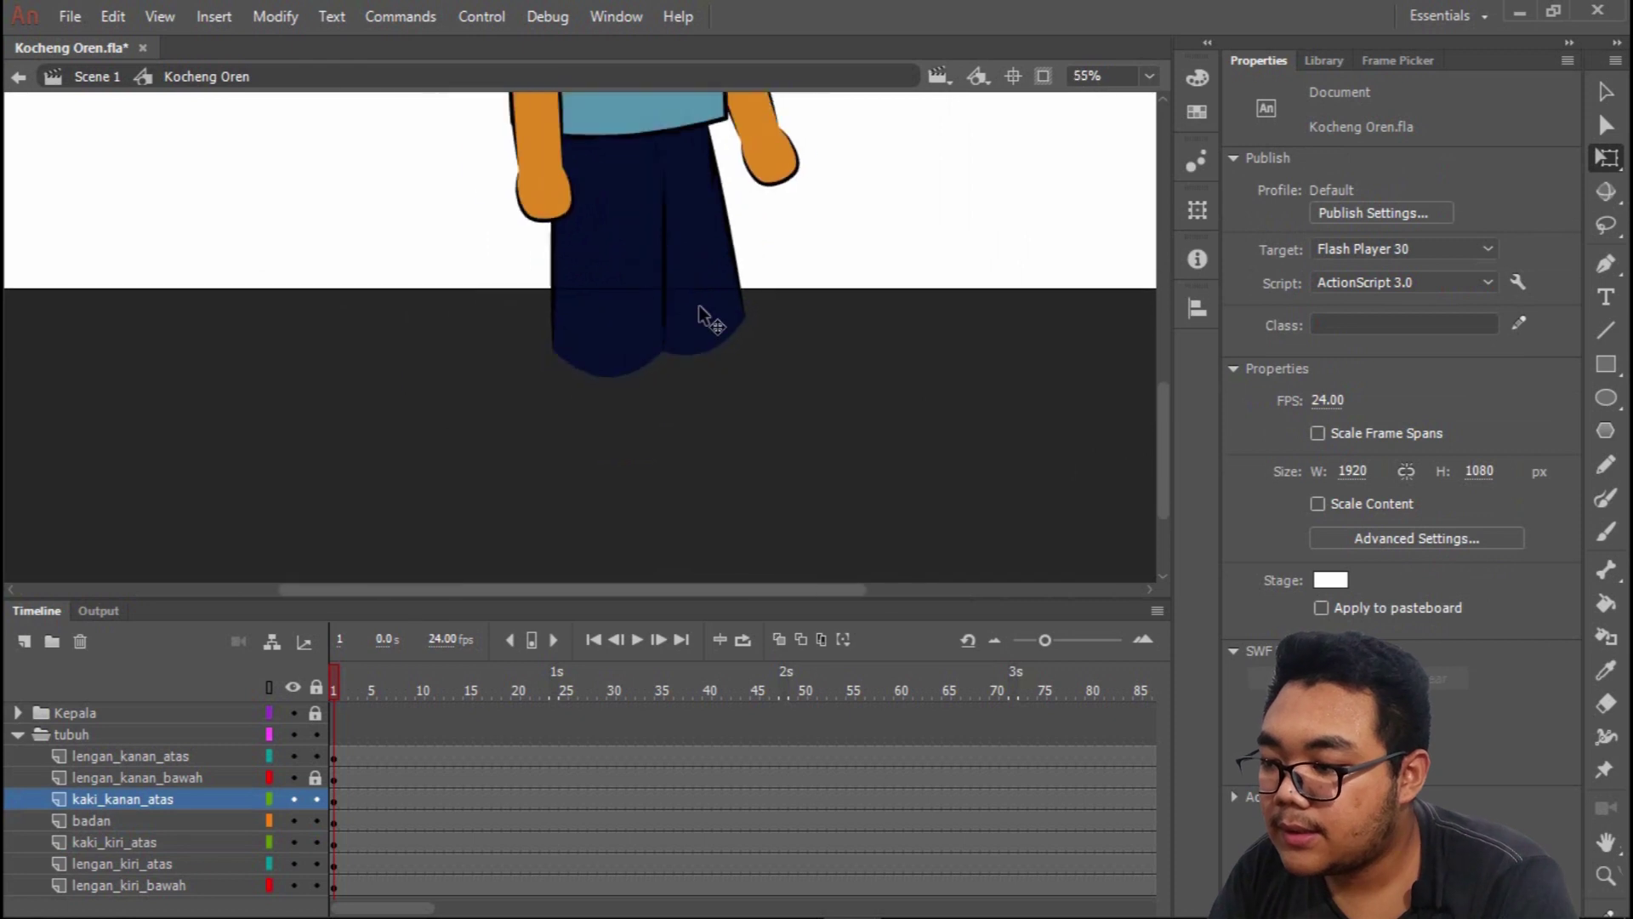
pyautogui.click(630, 335)
pyautogui.click(849, 350)
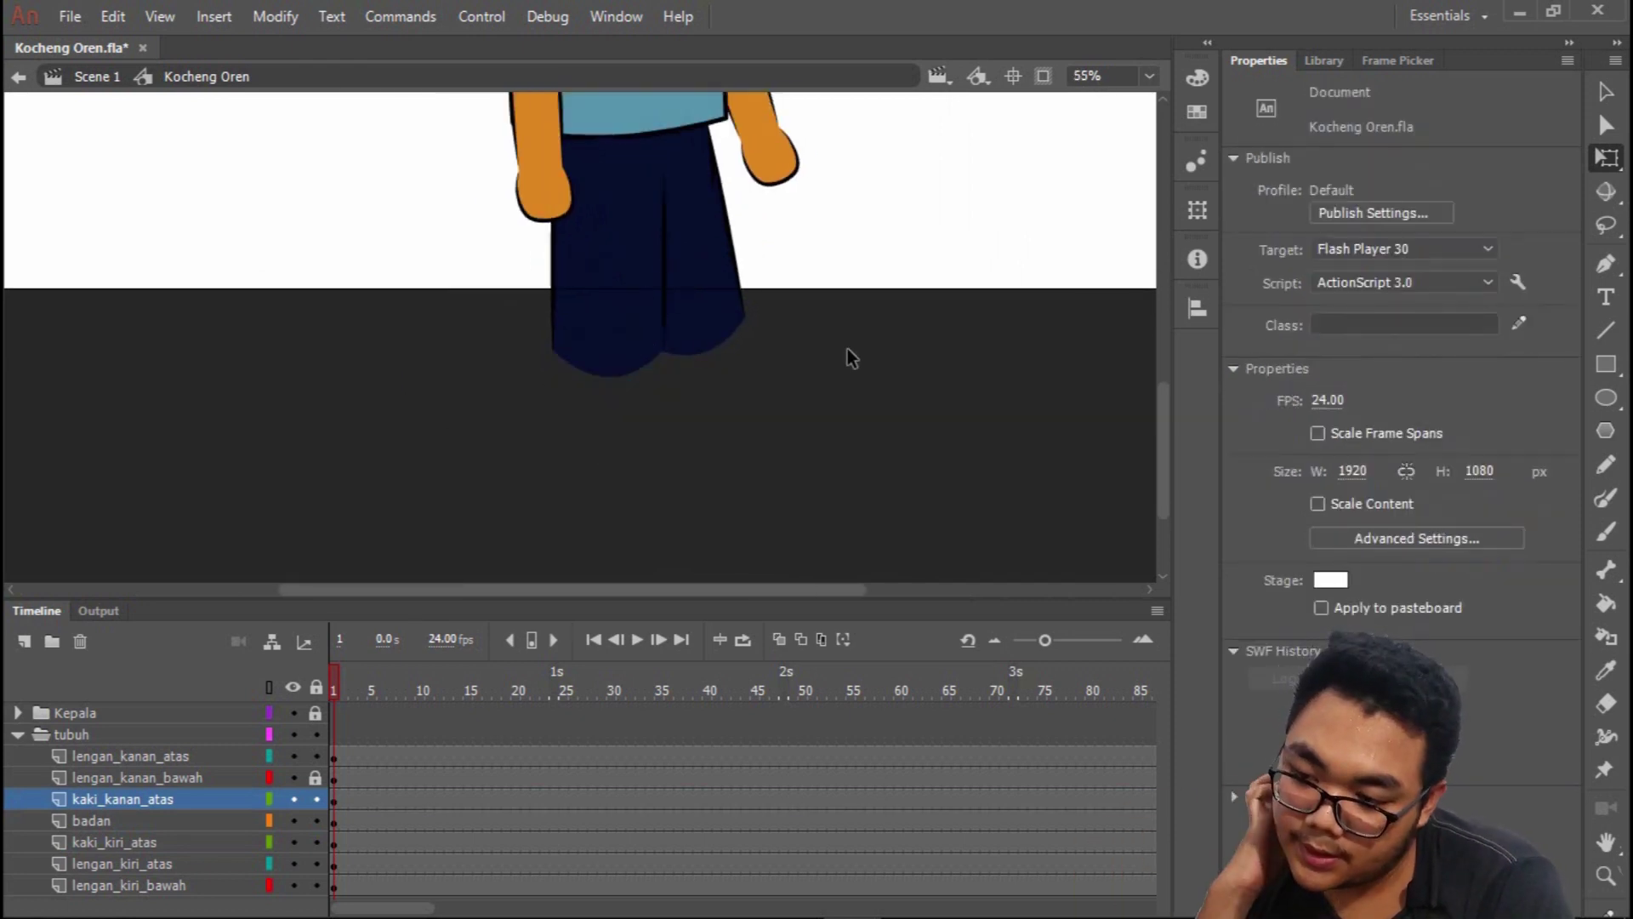
pyautogui.scroll(-2, 774, 343)
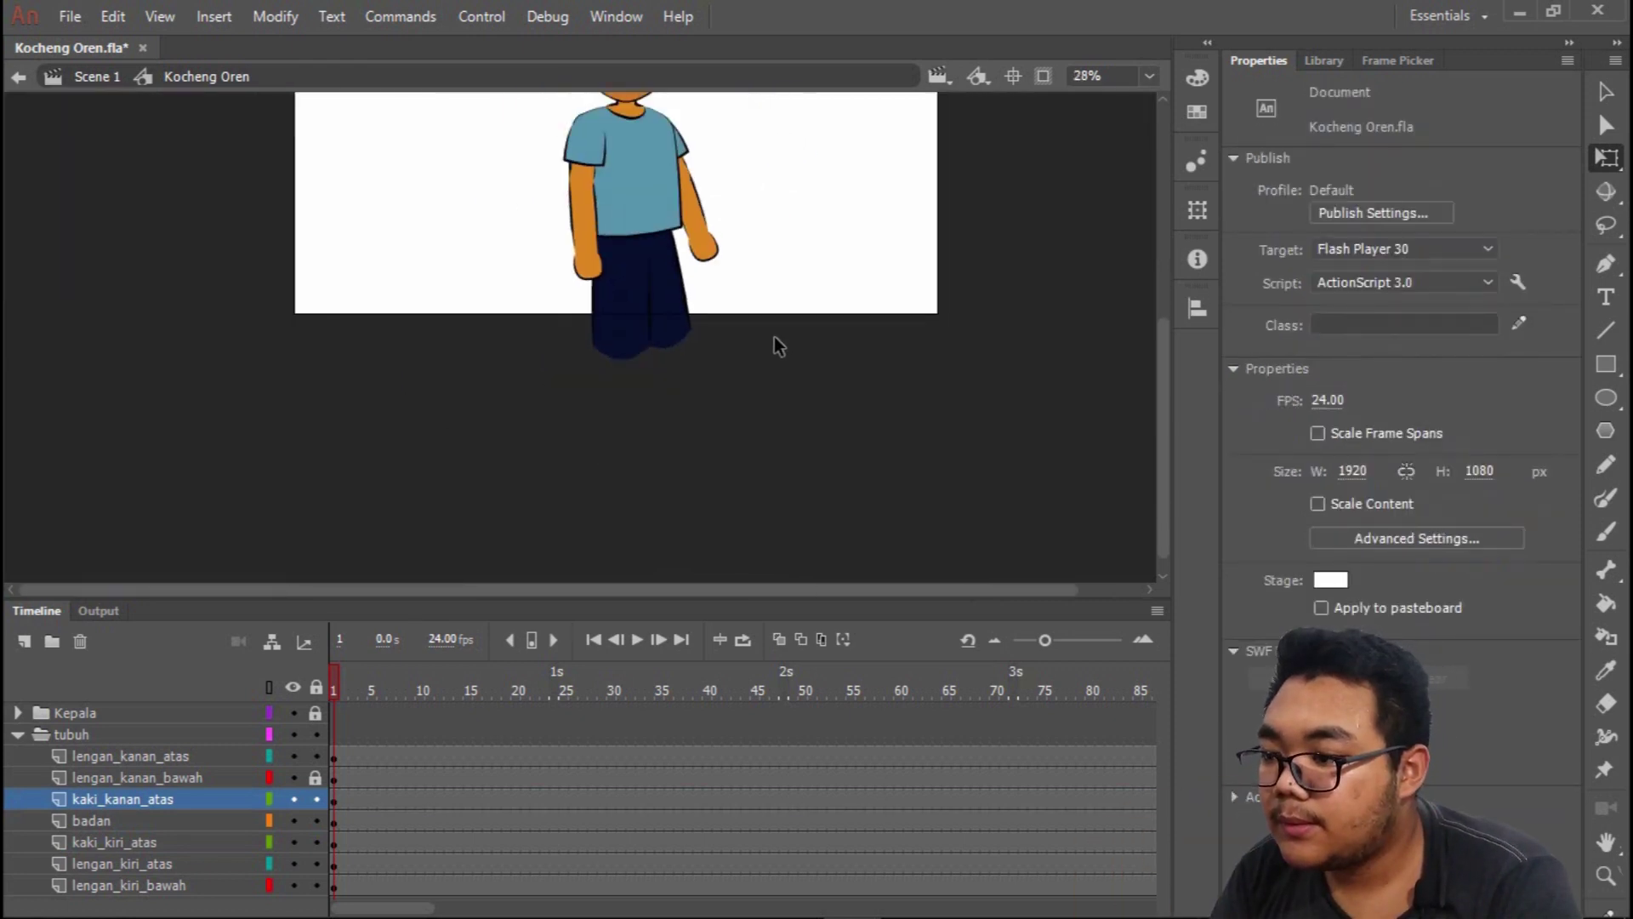
pyautogui.scroll(2, 805, 327)
pyautogui.scroll(-2, 740, 459)
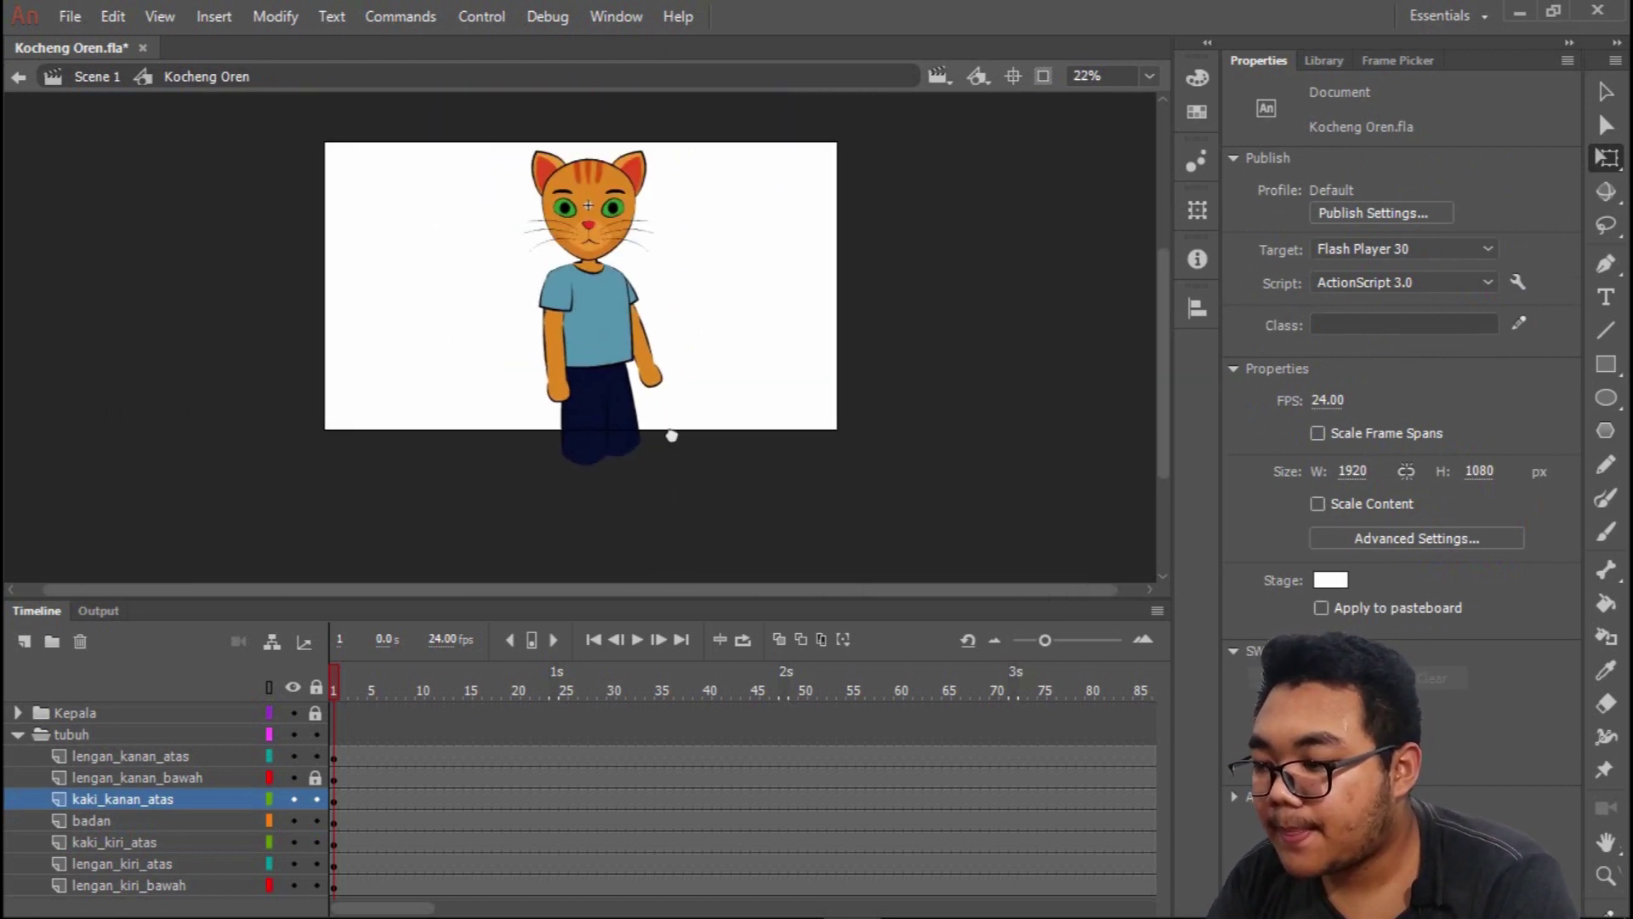
pyautogui.scroll(-2, 665, 436)
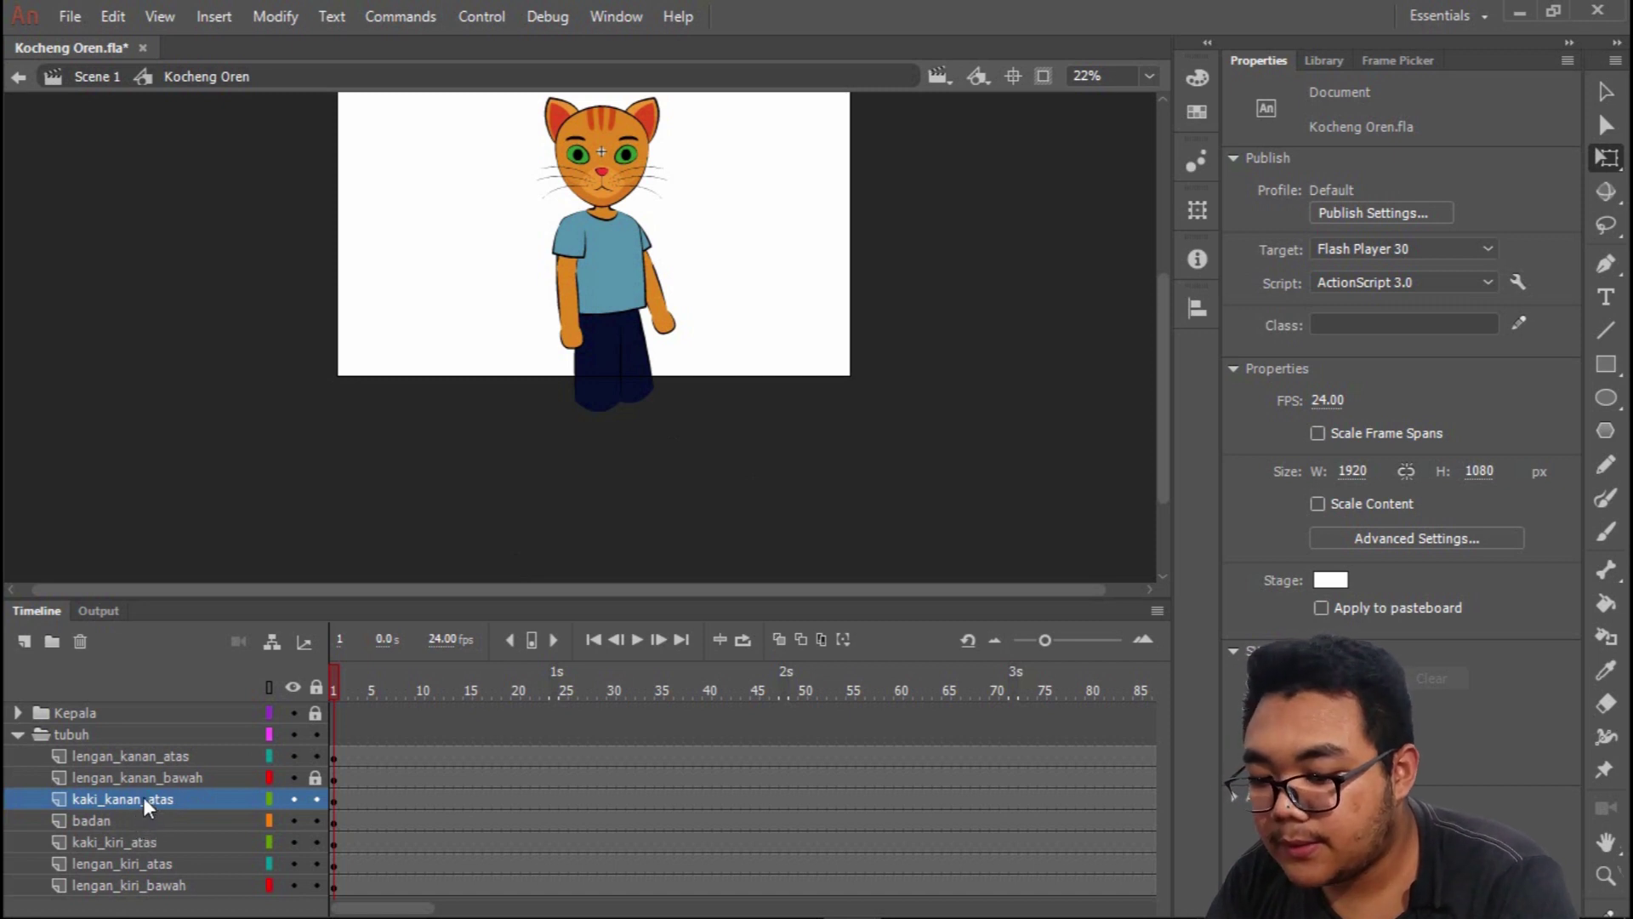
# Add a new layer named kaki_kanan_bawah and place it directly below the kaki_kanan_atas layer.
pyautogui.click(23, 643)
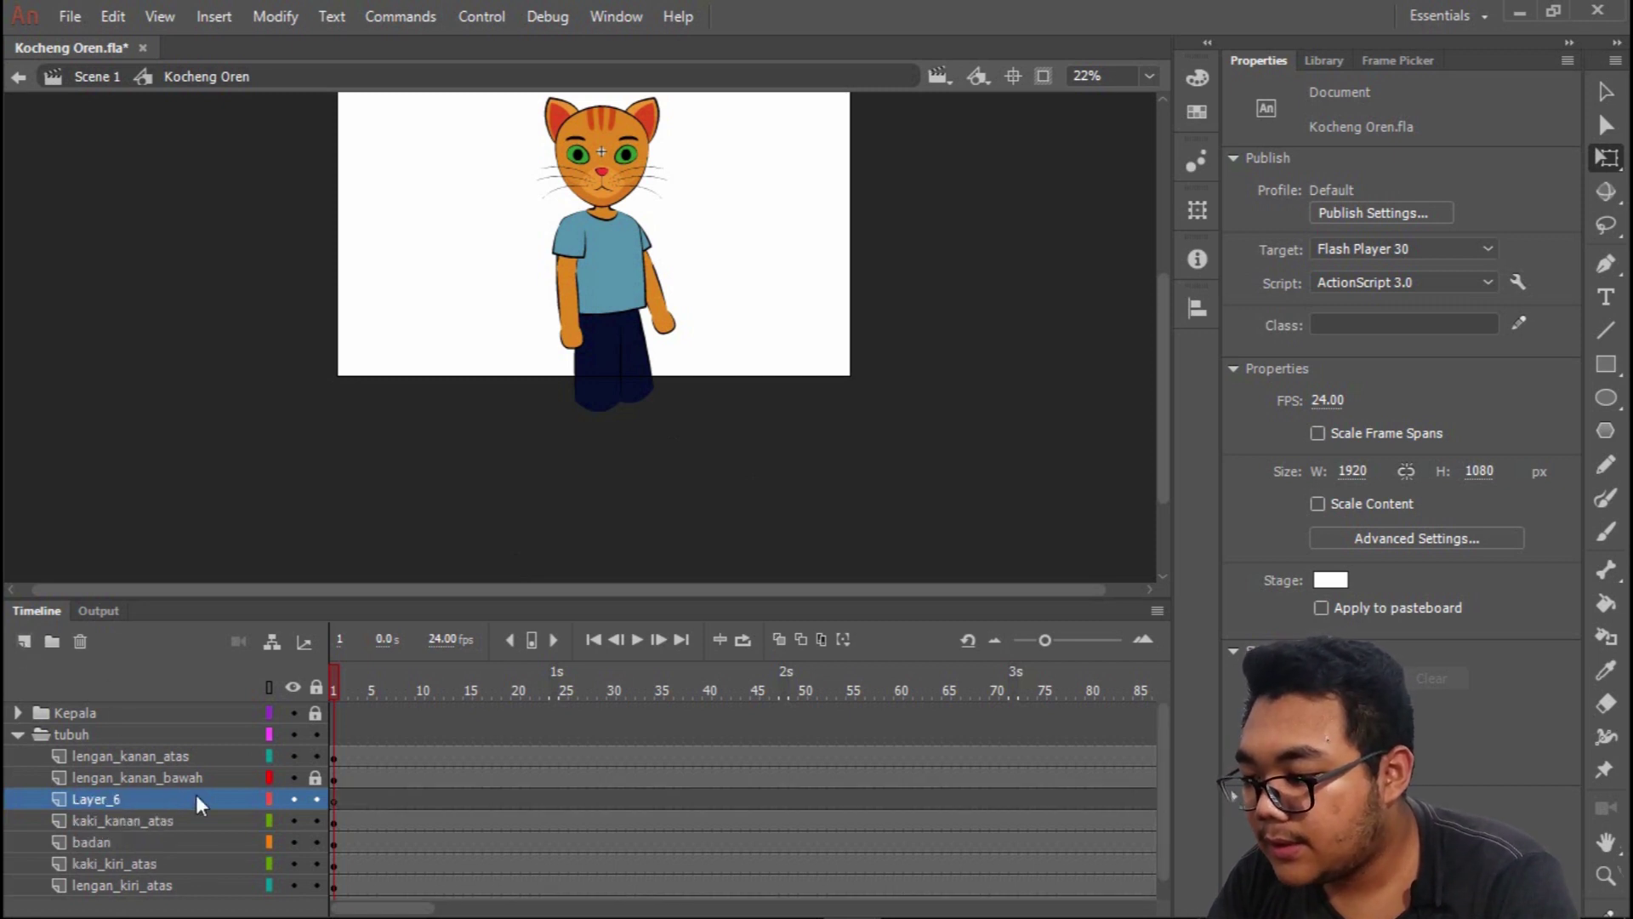
pyautogui.doubleClick(95, 799)
pyautogui.write('kaki kanan bawah')
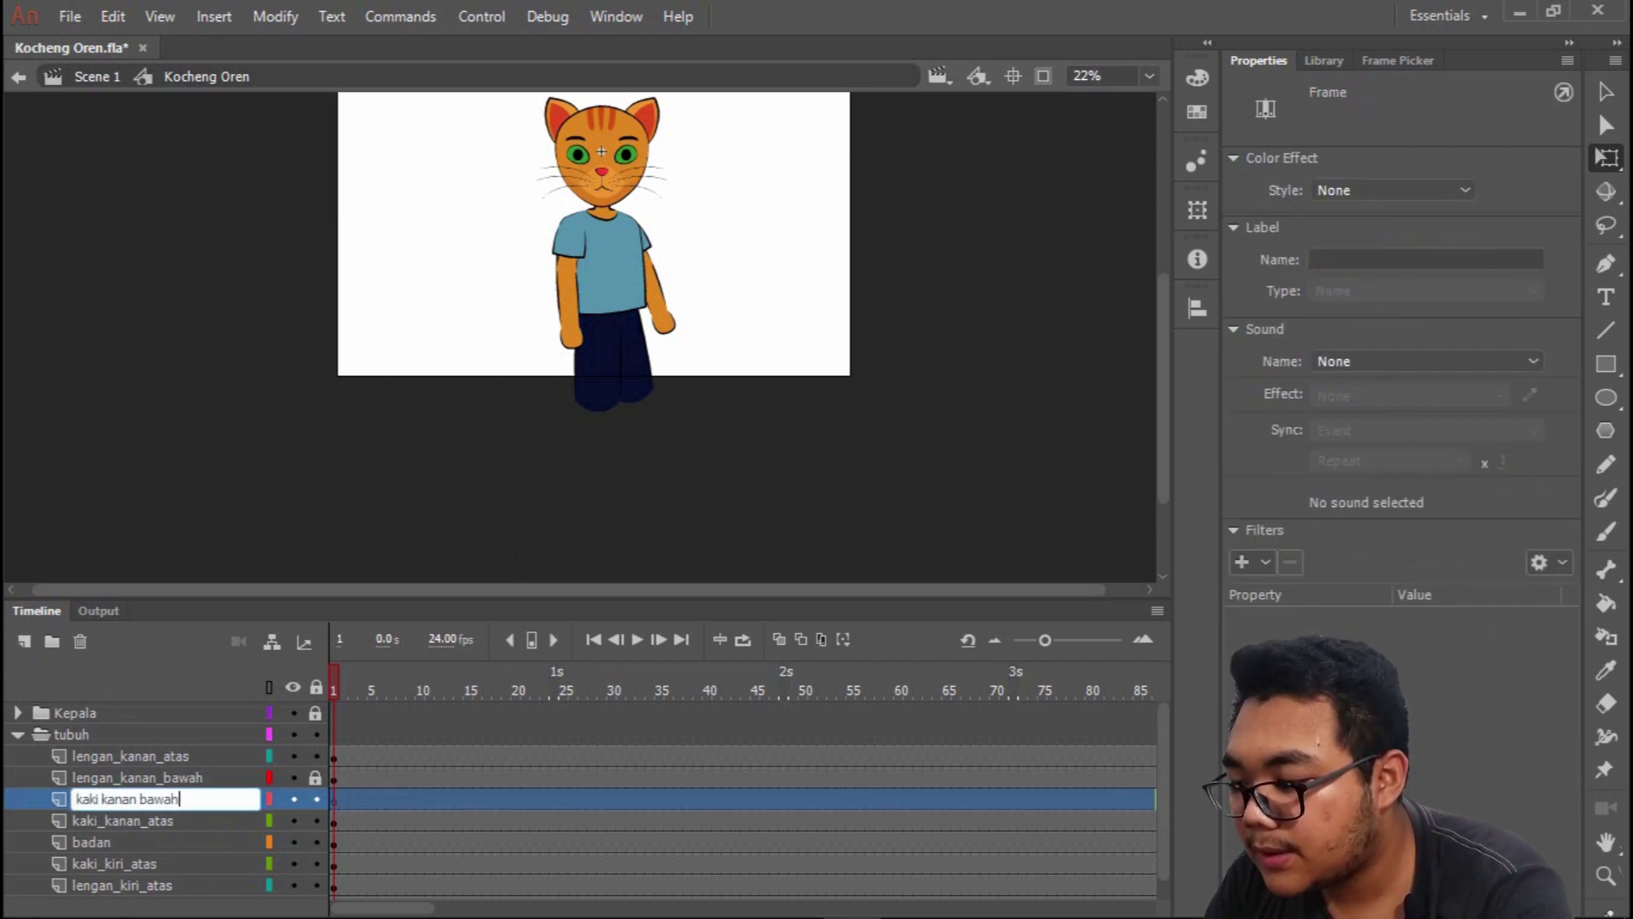
pyautogui.press('Return')
pyautogui.moveTo(95, 798); pyautogui.dragTo(127, 831)
# Draw a tall upright navy rectangle beside the thighs on kaki_kanan_bawah and widen it by moving one side's corners outward.
pyautogui.scroll(2, 774, 396)
pyautogui.hscroll(-3, 816, 347)
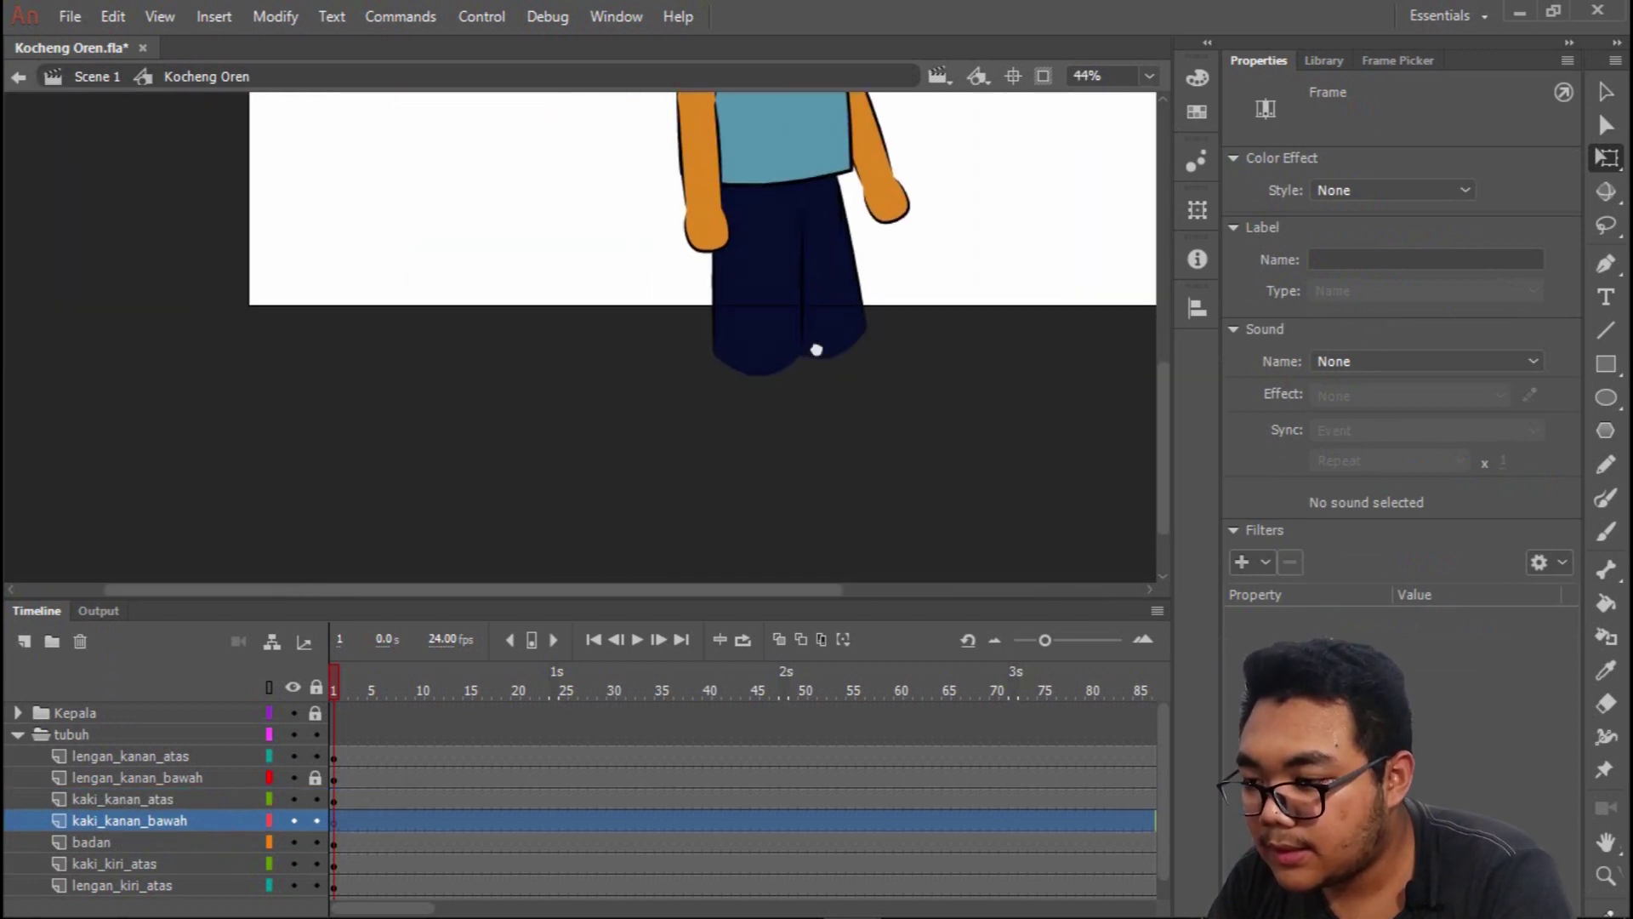
pyautogui.press('r')
pyautogui.moveTo(530, 343); pyautogui.dragTo(595, 583)
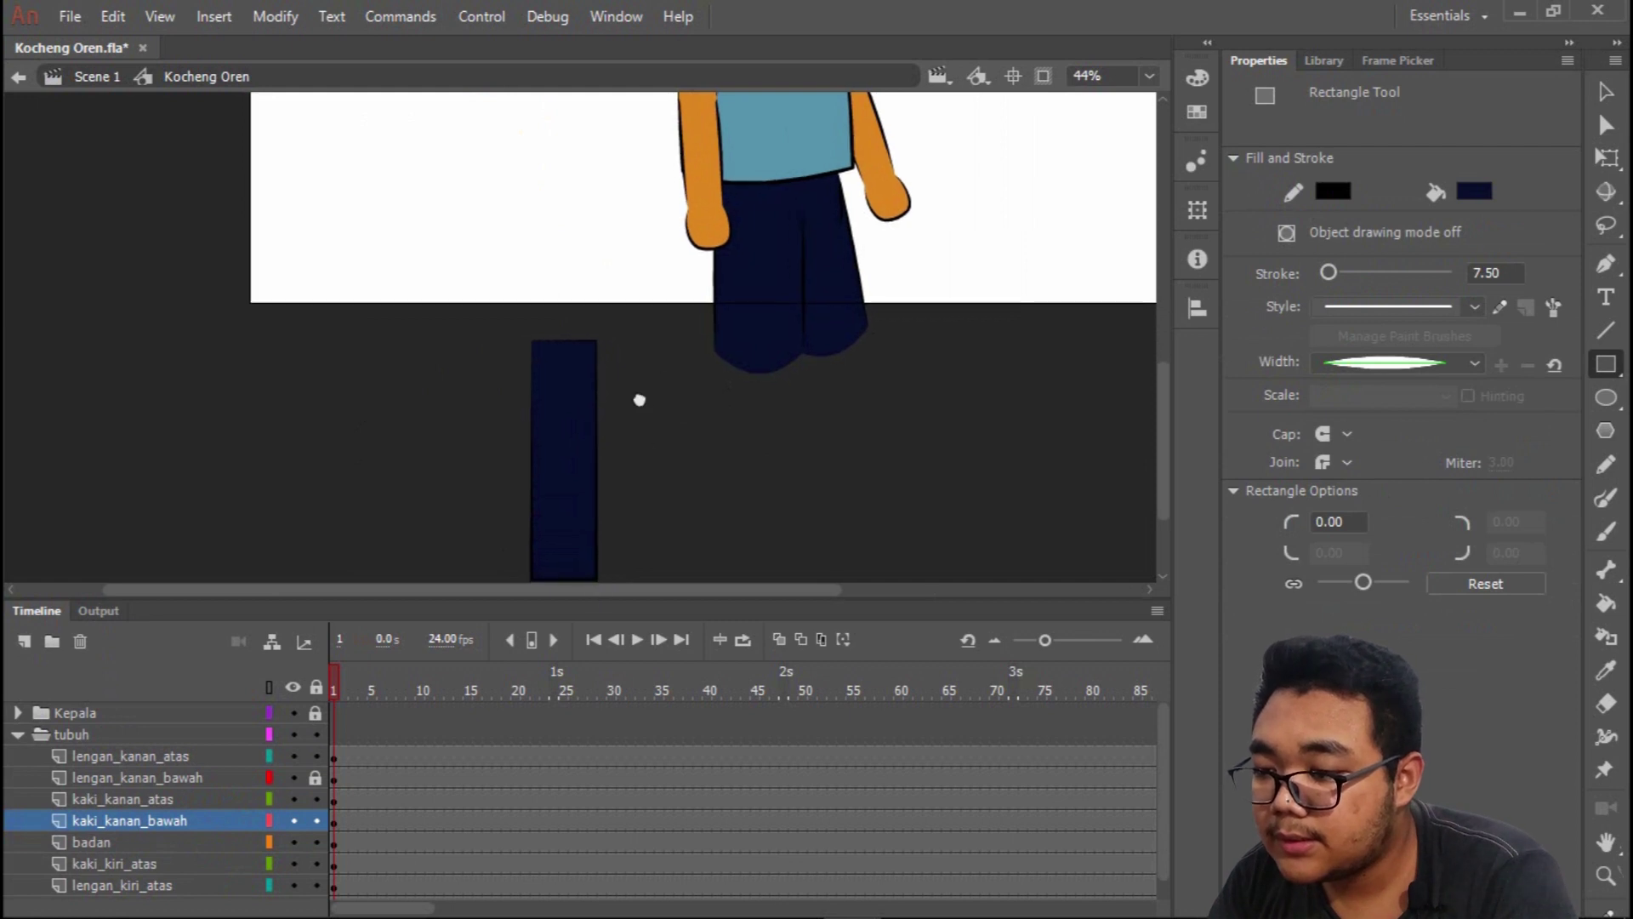
pyautogui.scroll(-1, 638, 398)
pyautogui.press('v')
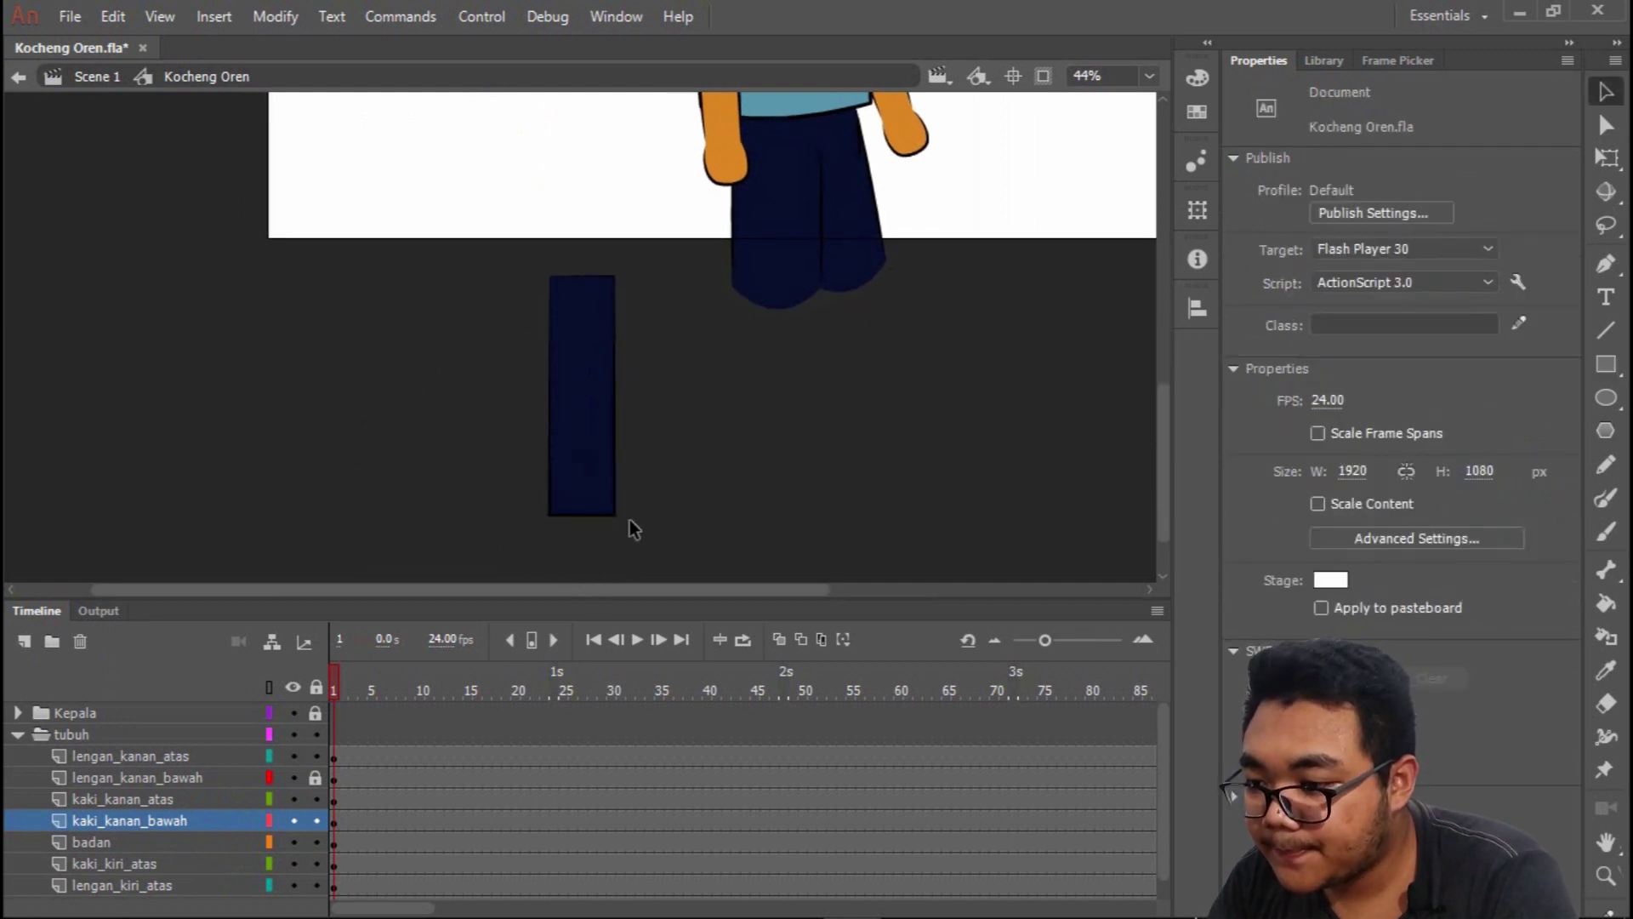
pyautogui.moveTo(614, 514); pyautogui.dragTo(634, 514)
pyautogui.moveTo(606, 287); pyautogui.dragTo(624, 279)
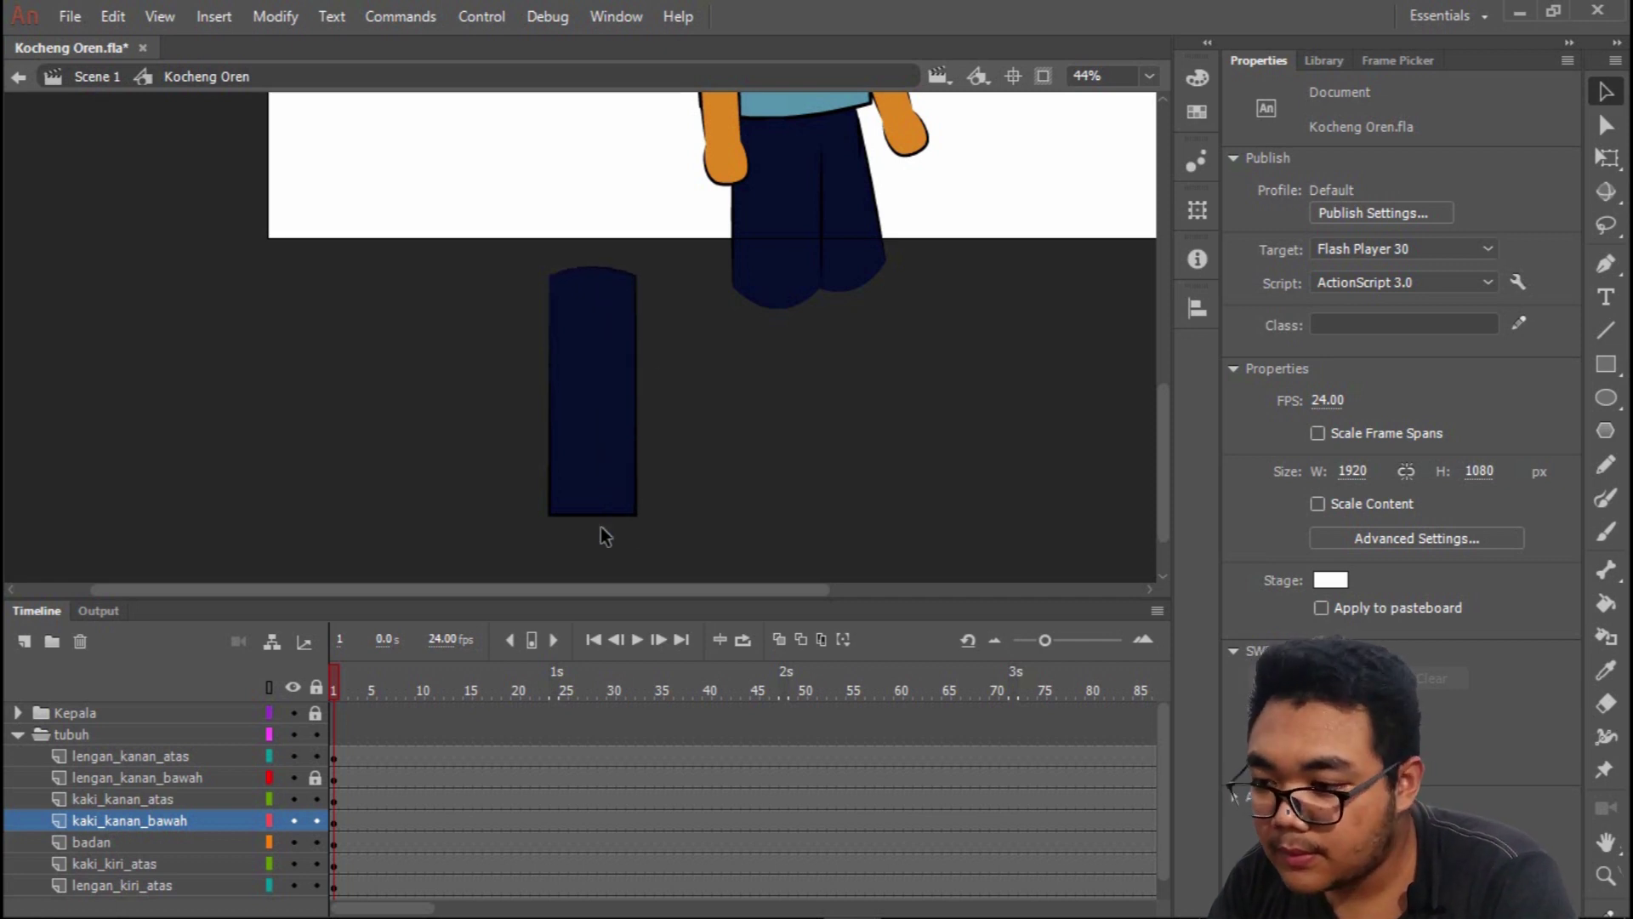
# Bend the lower-leg shape's long sides slightly outward and round its short end, making it about 218 by 611 px.
pyautogui.moveTo(639, 417); pyautogui.dragTo(543, 421)
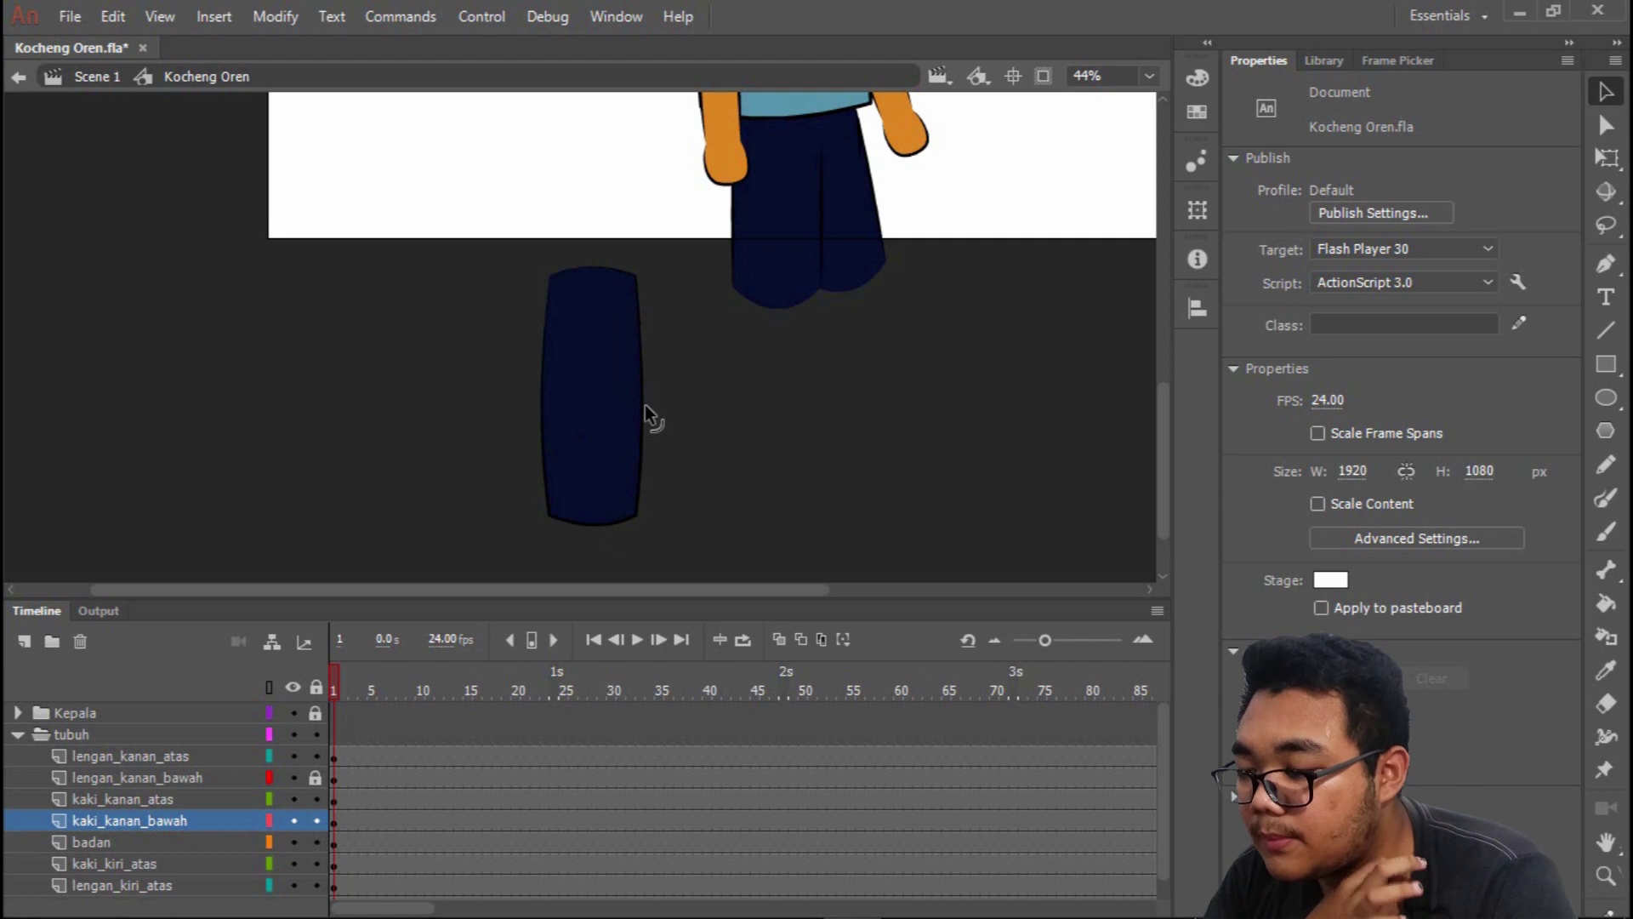
pyautogui.moveTo(642, 405); pyautogui.dragTo(641, 410)
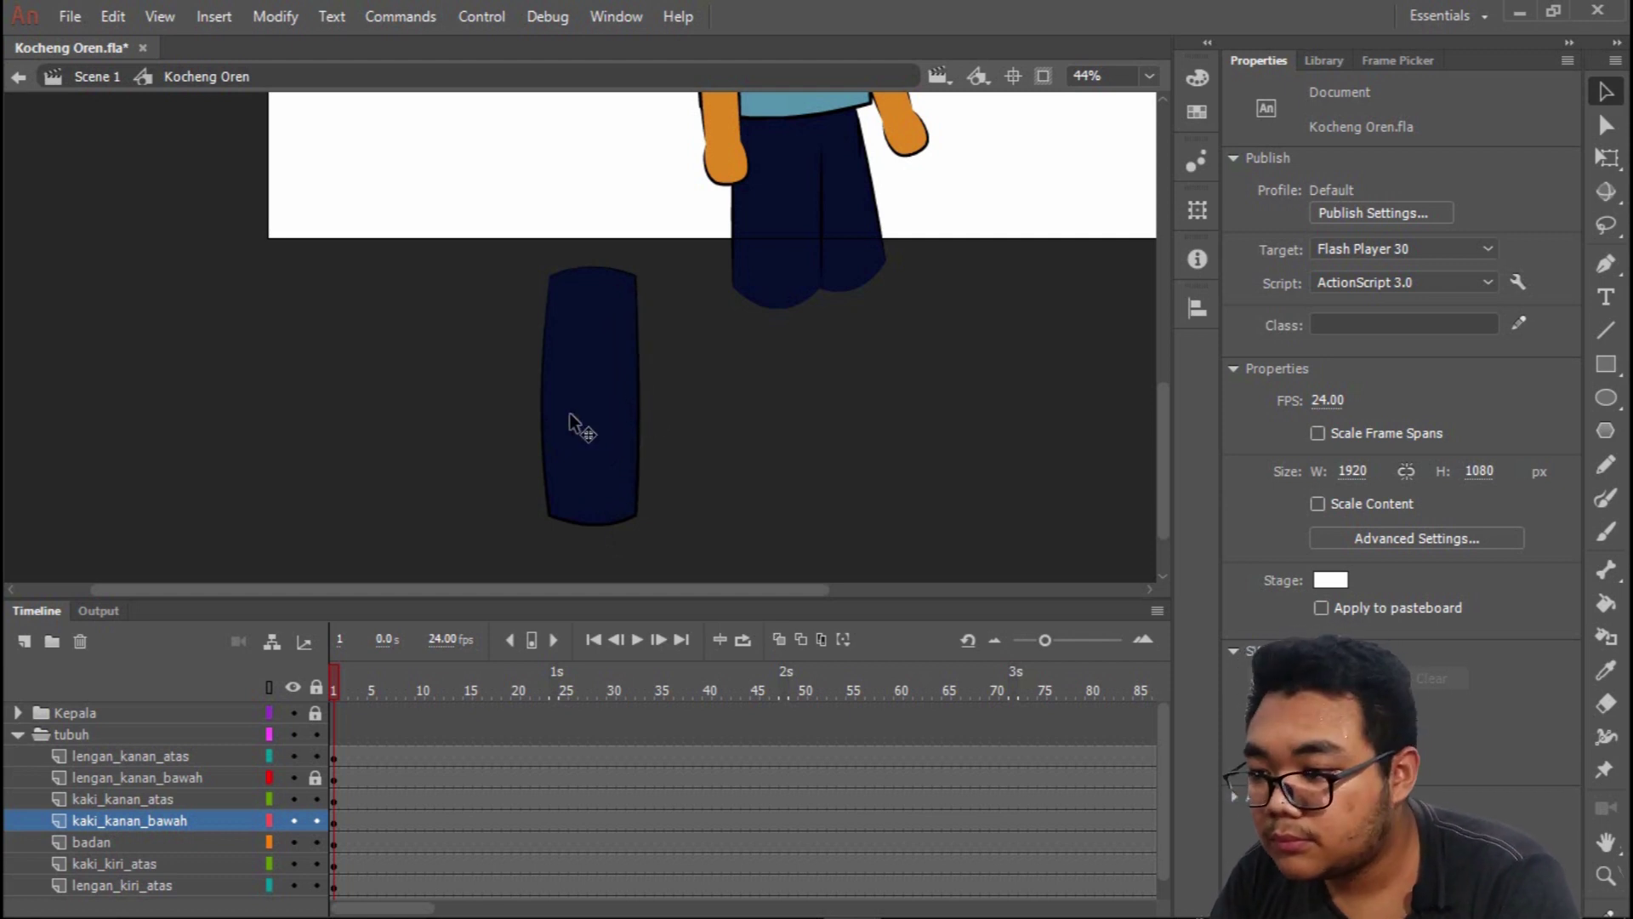
pyautogui.moveTo(538, 411); pyautogui.dragTo(545, 423)
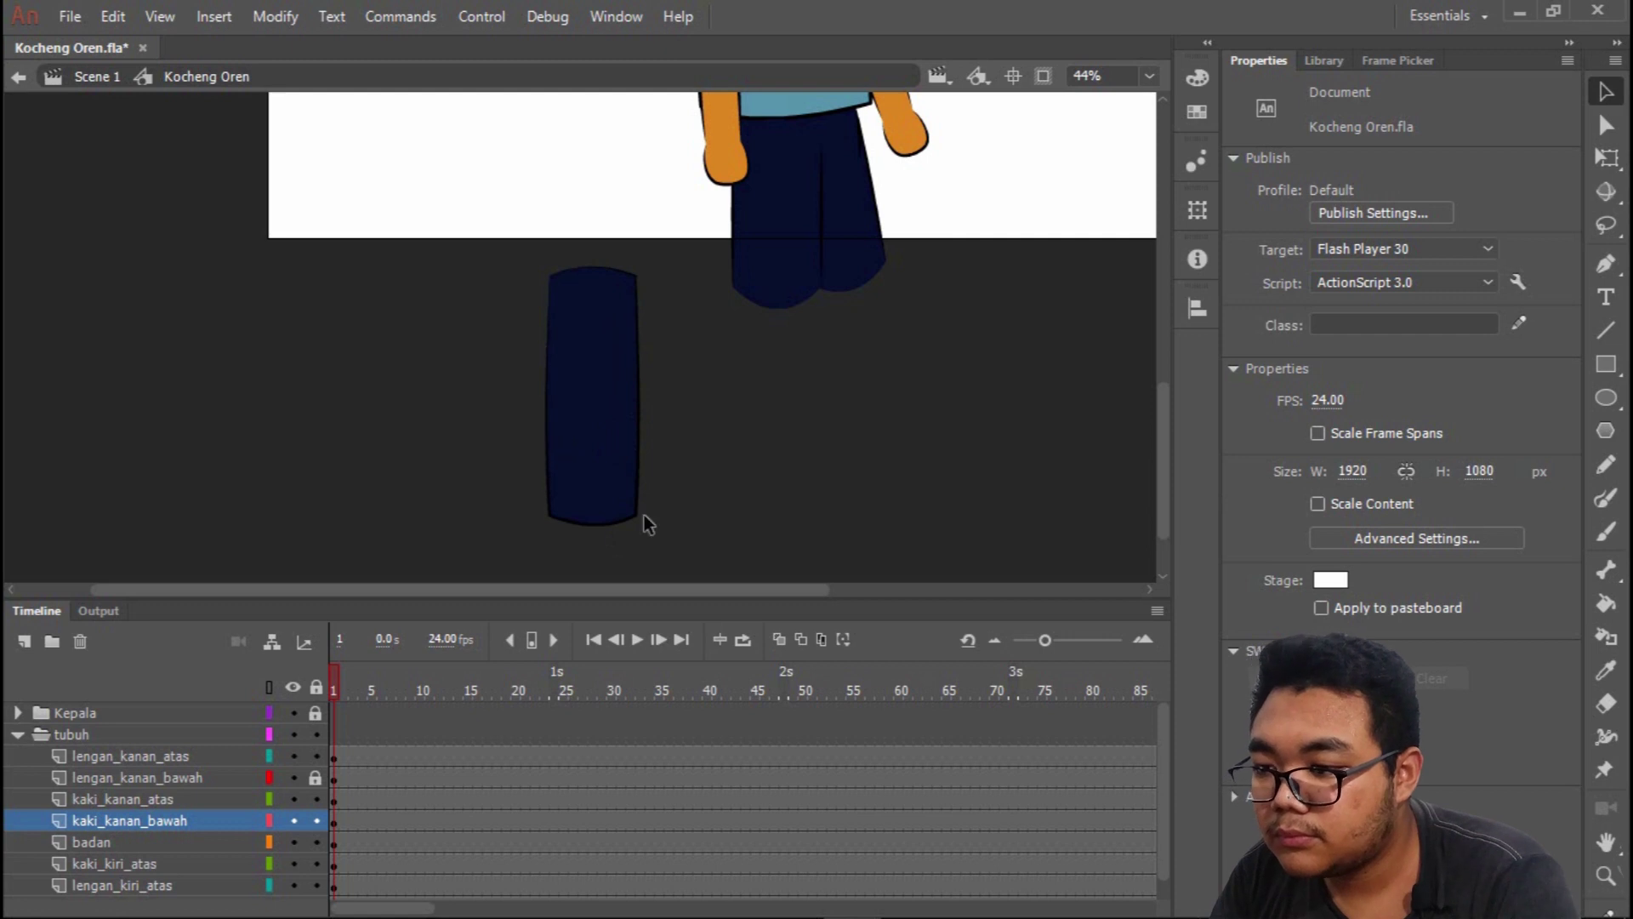
# Shorten the lower-leg shape to about 549 px high and move it beneath the kaki_kanan_atas thigh so the two overlap.
pyautogui.click(588, 313)
pyautogui.press('q')
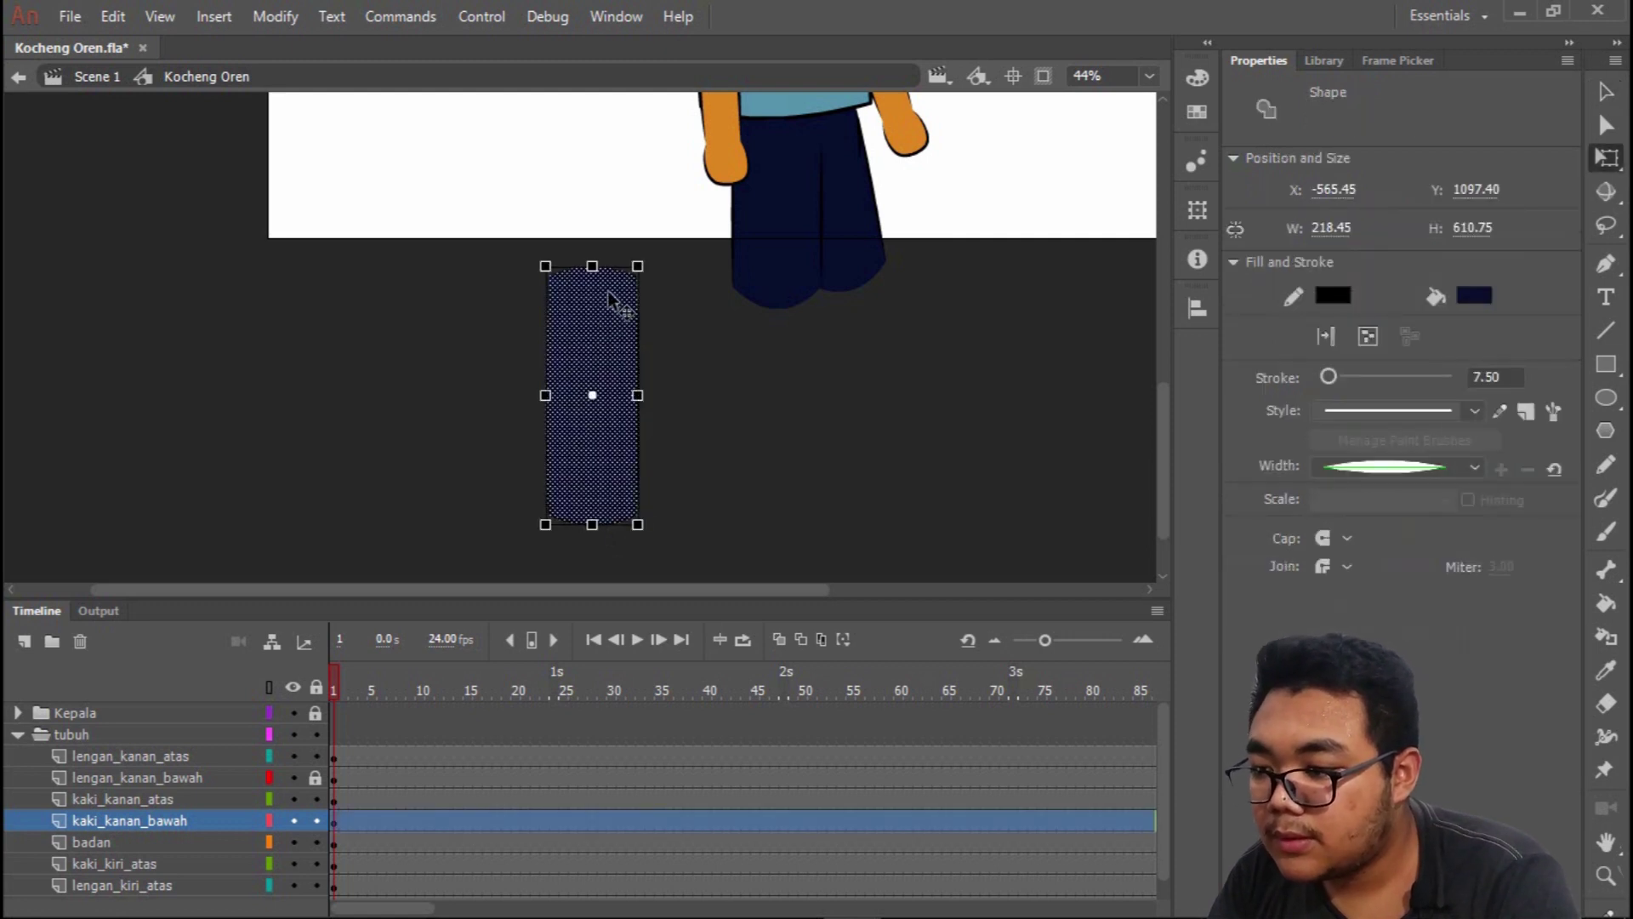
pyautogui.moveTo(592, 271); pyautogui.dragTo(592, 283)
pyautogui.click(685, 411)
pyautogui.click(602, 482)
pyautogui.moveTo(602, 482); pyautogui.dragTo(783, 461)
pyautogui.scroll(3, 799, 293)
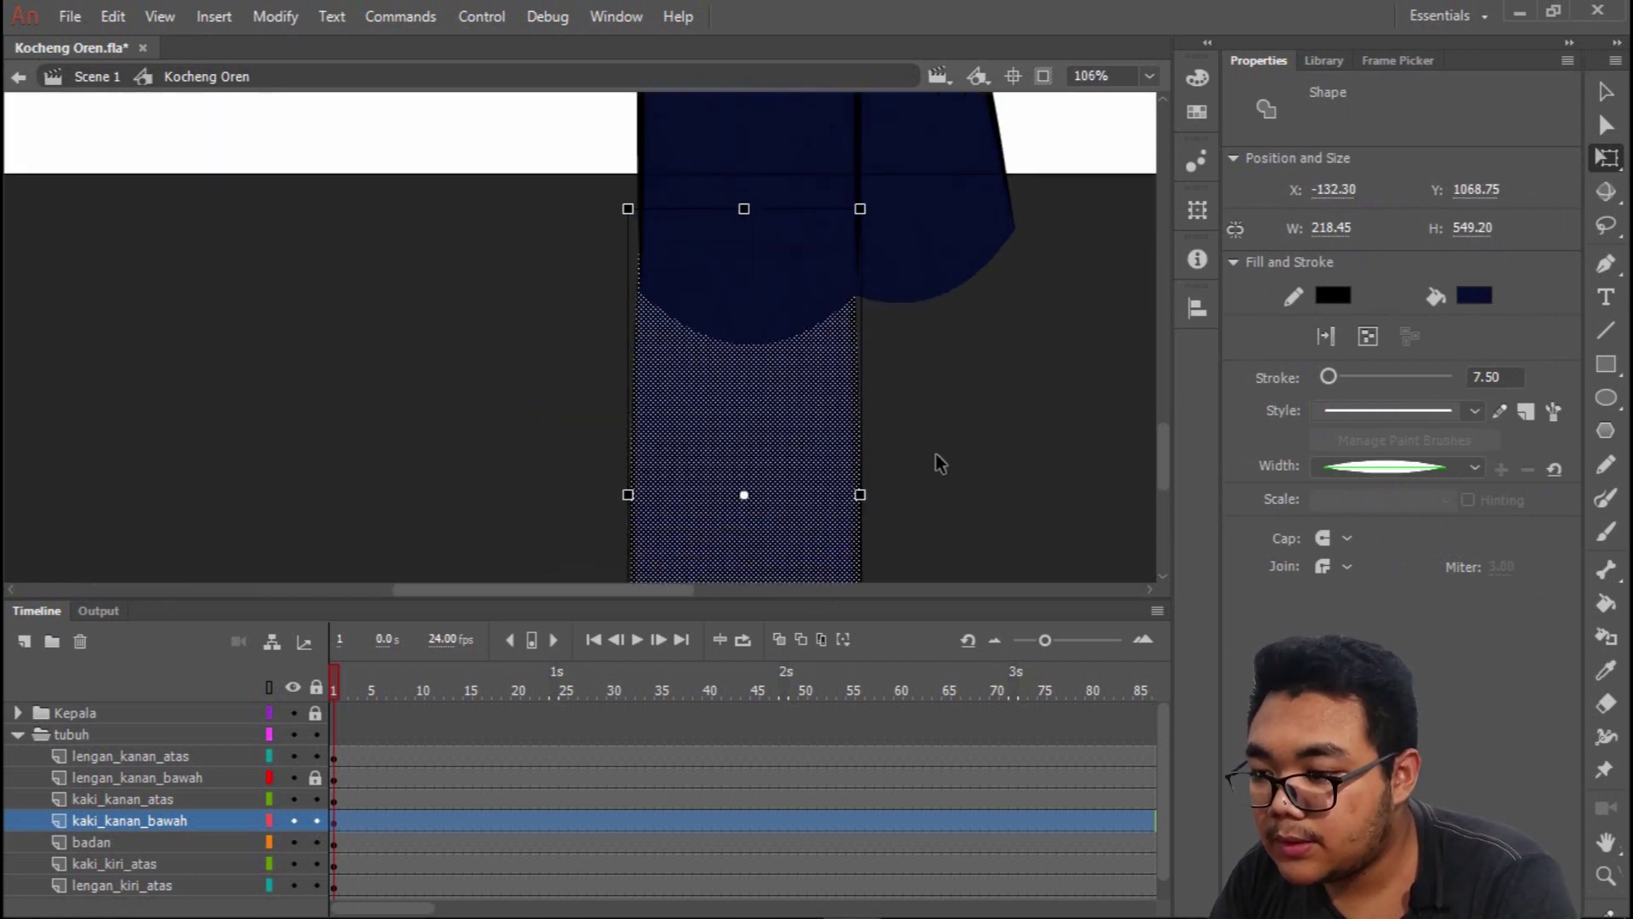
pyautogui.click(957, 435)
pyautogui.scroll(-4, 801, 397)
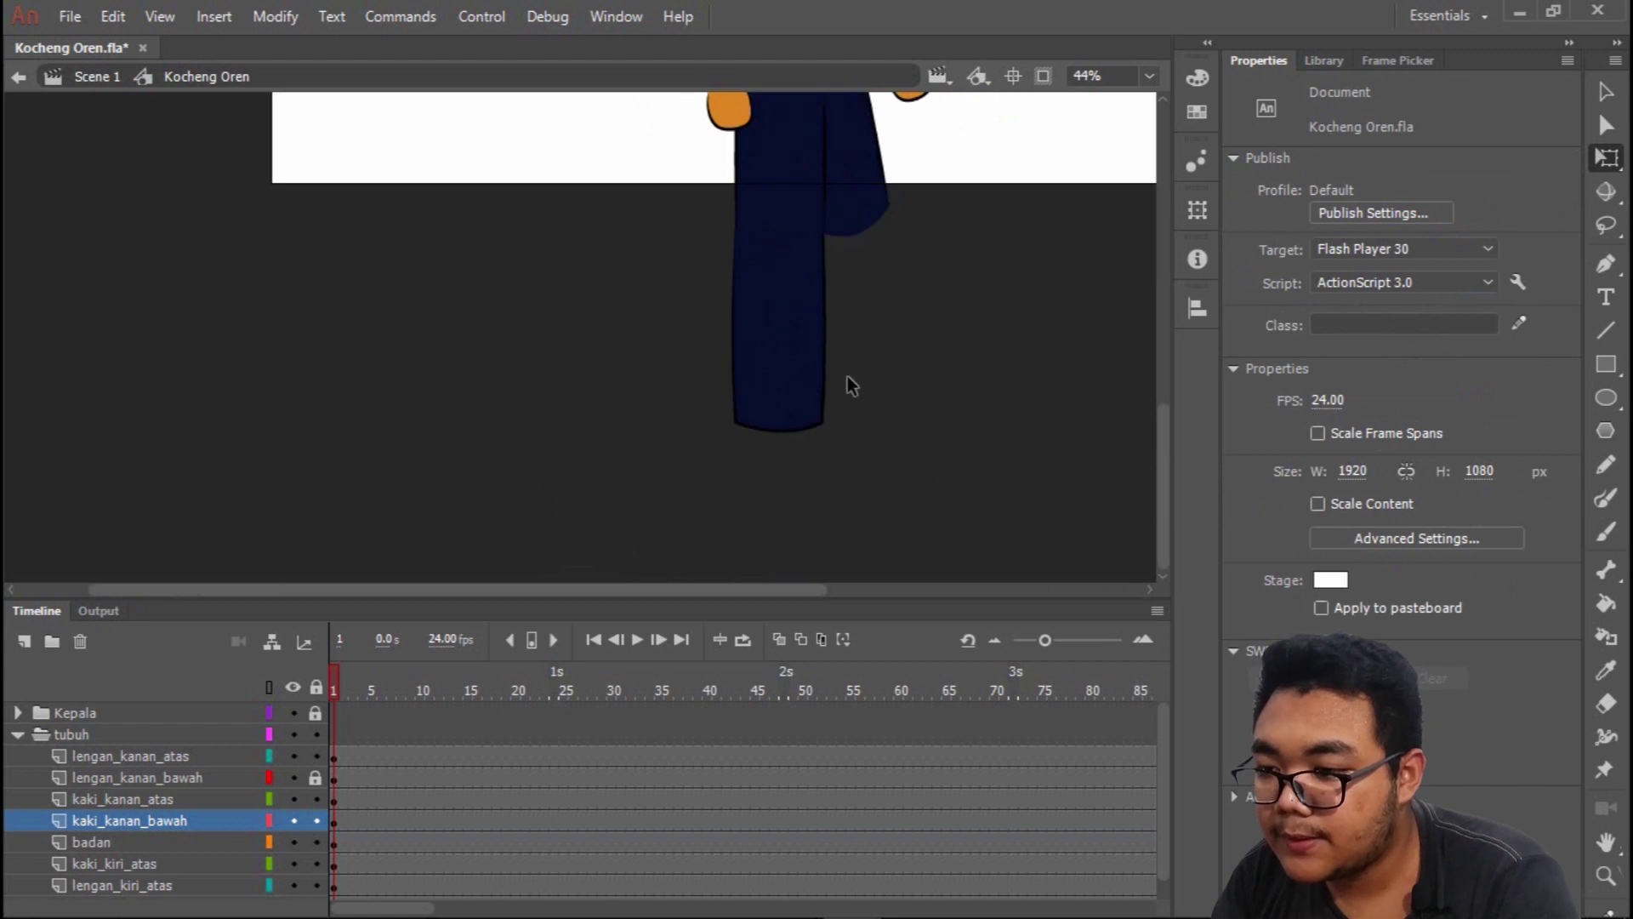
pyautogui.scroll(-2, 821, 391)
pyautogui.scroll(-1, 686, 405)
pyautogui.scroll(3, 630, 365)
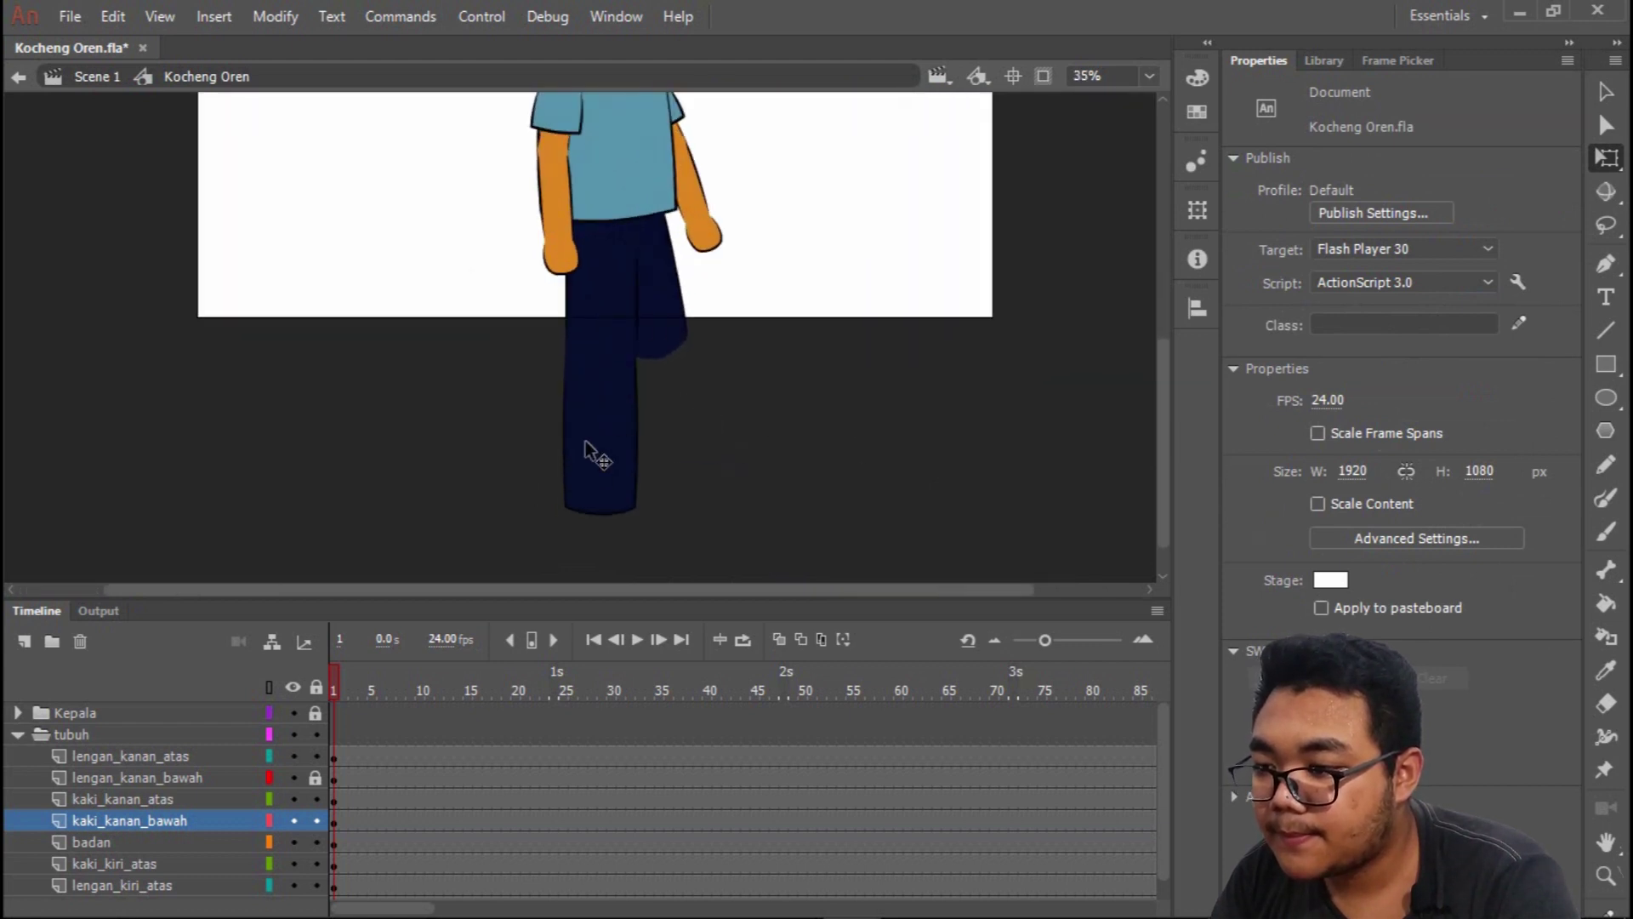
# Raise the lower leg slightly along the thigh and narrow it to about 207 px to match the thigh's width.
pyautogui.click(606, 472)
pyautogui.scroll(3, 606, 472)
pyautogui.moveTo(609, 478); pyautogui.dragTo(613, 463)
pyautogui.scroll(3, 623, 382)
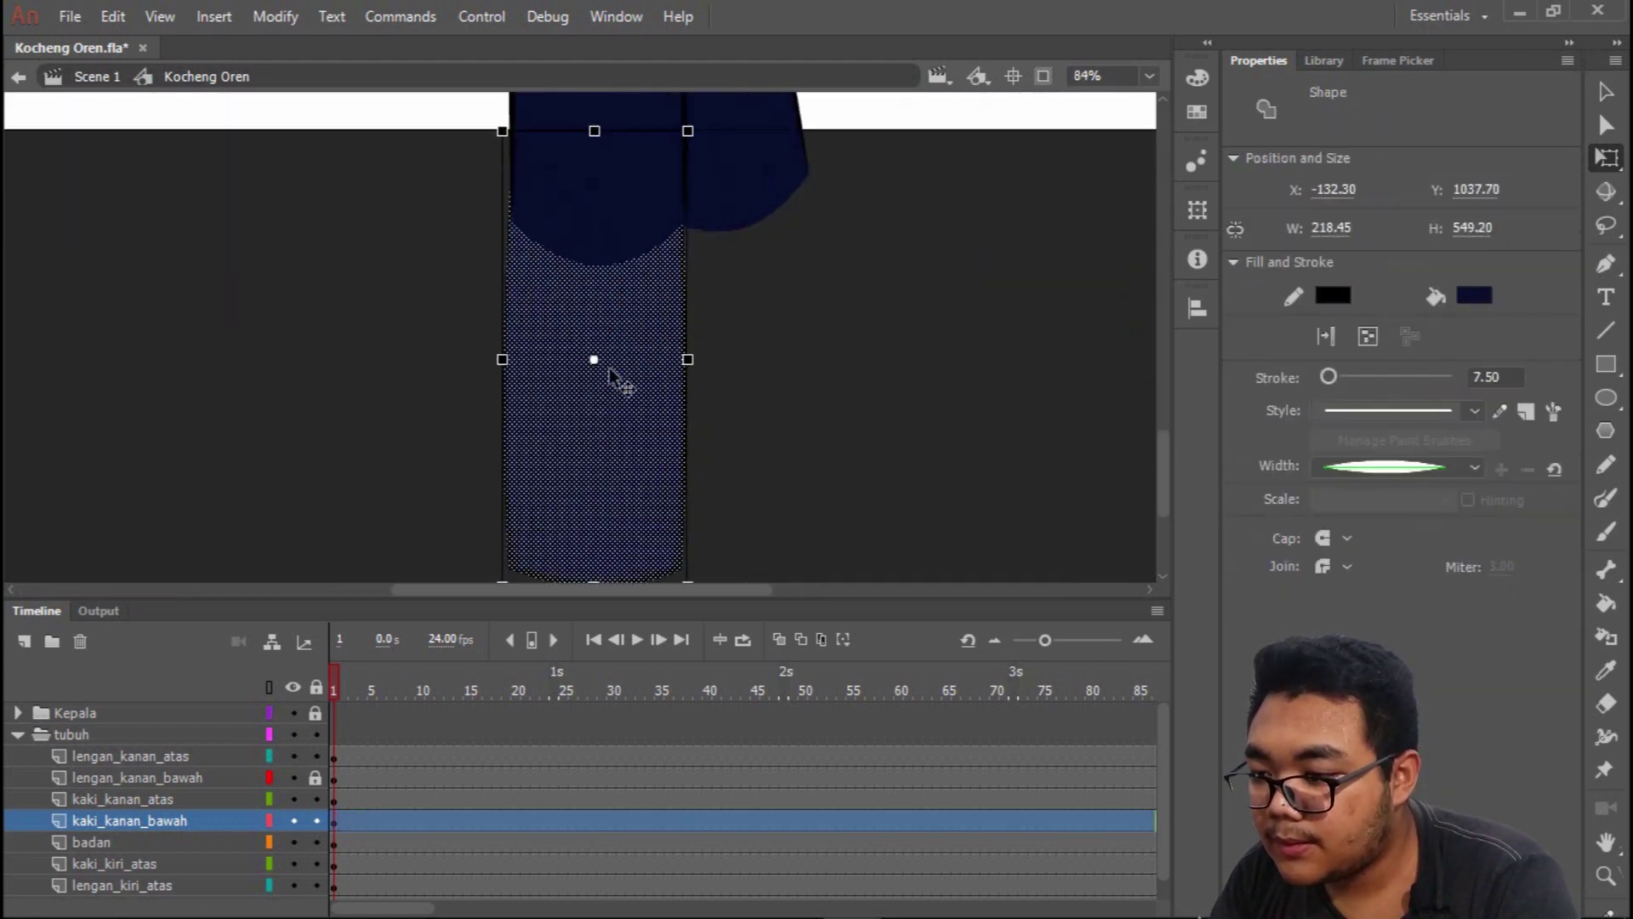
pyautogui.moveTo(707, 358); pyautogui.dragTo(703, 358)
pyautogui.scroll(-2, 685, 384)
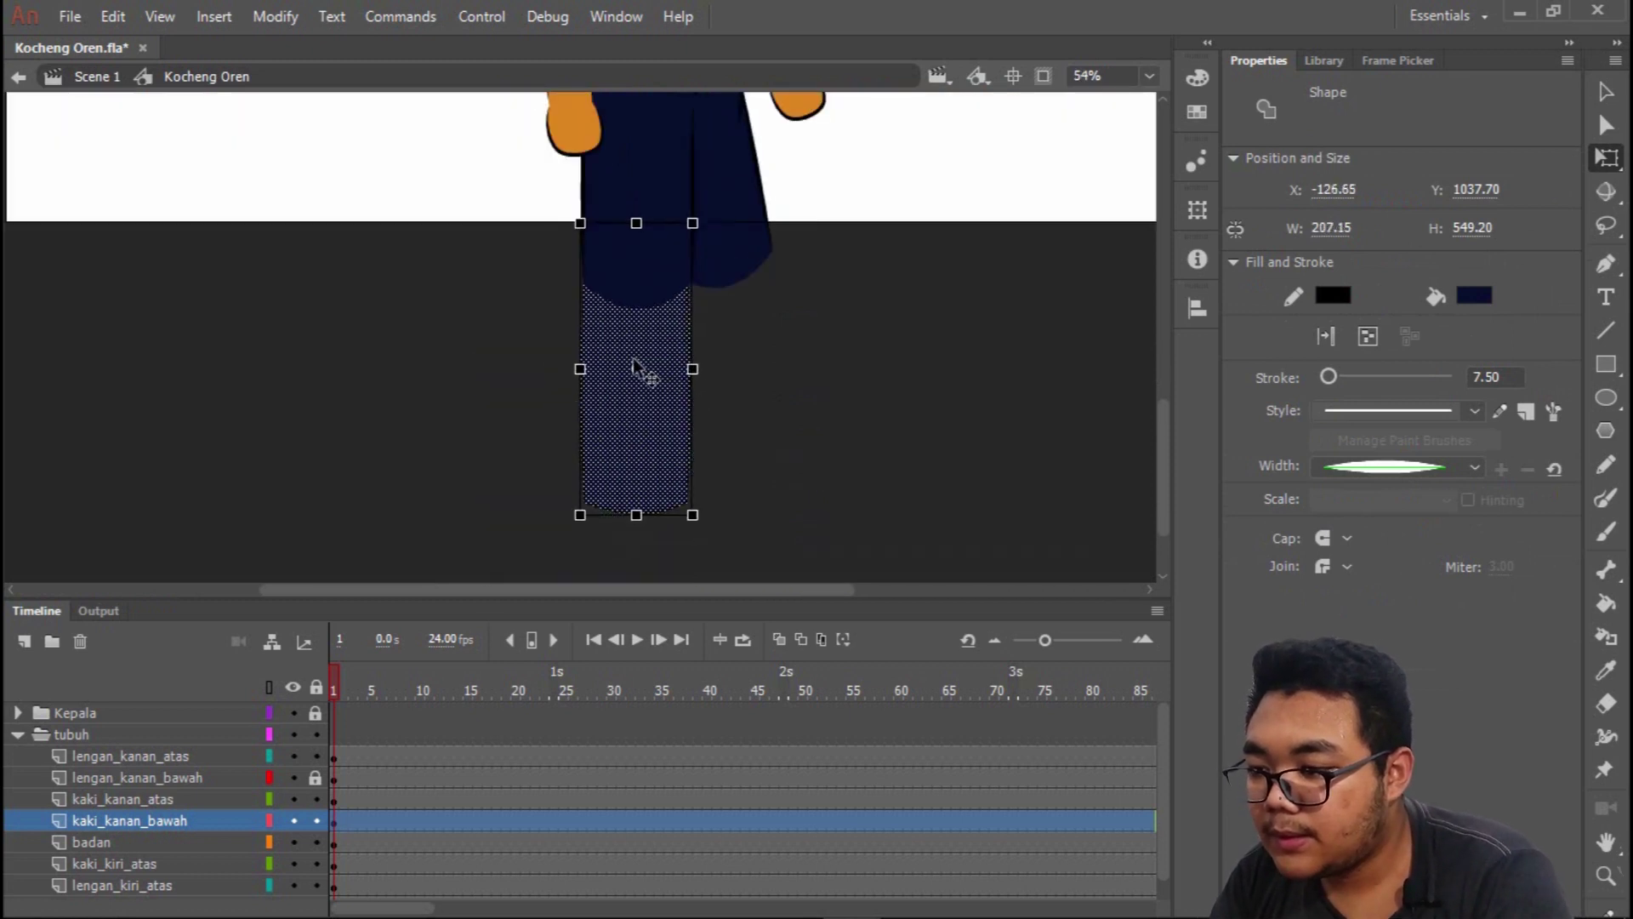
pyautogui.rightClick(636, 372)
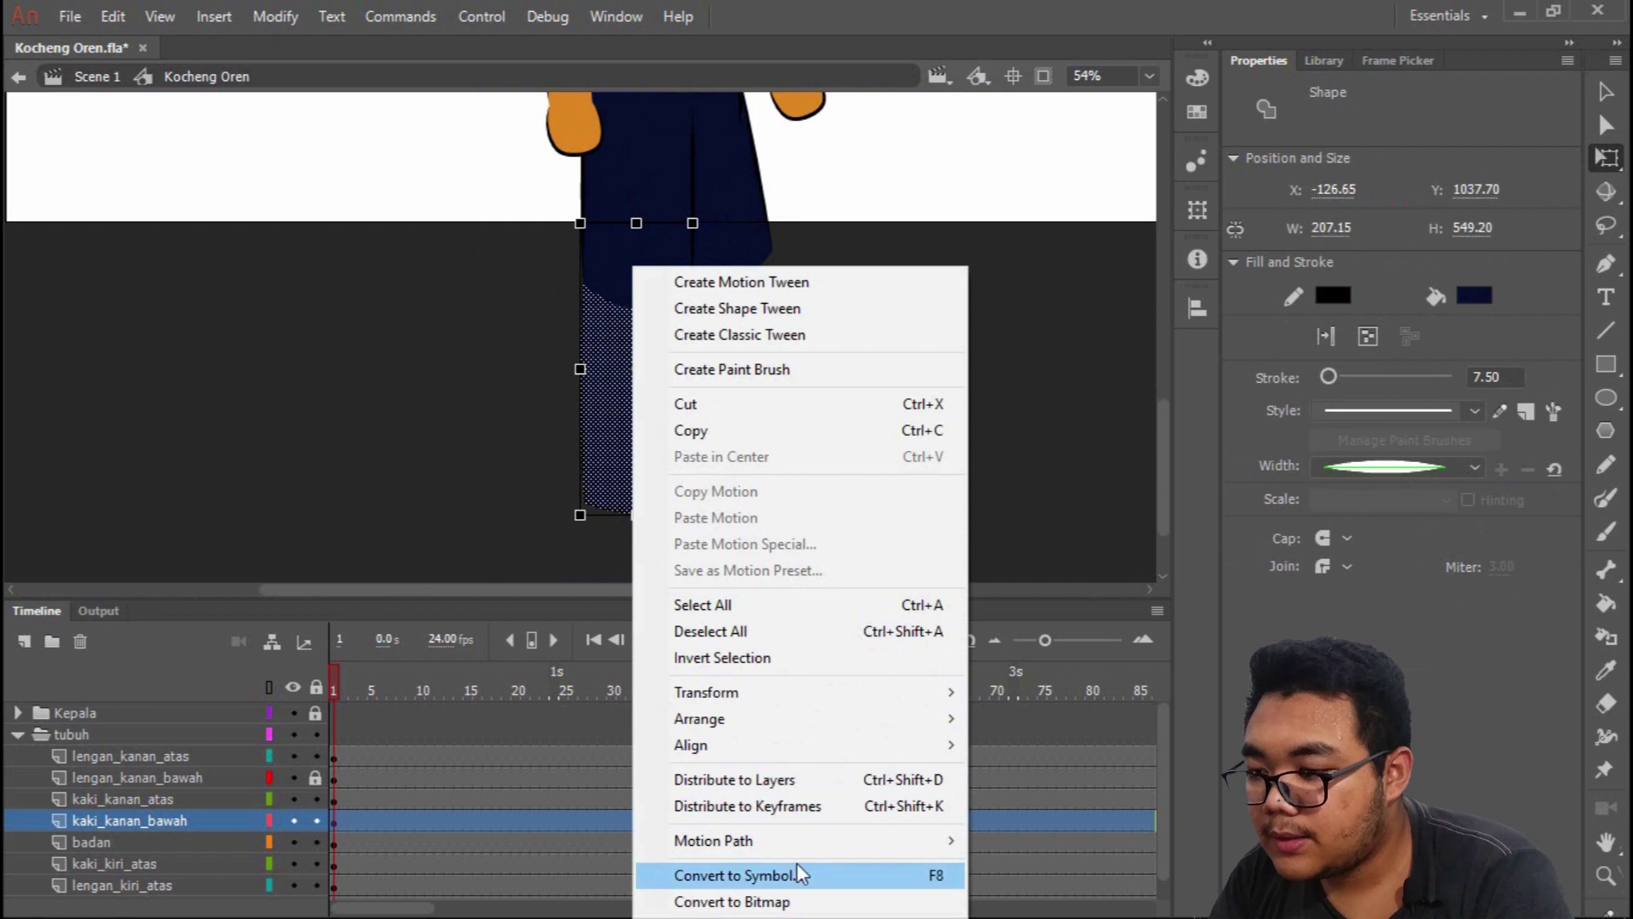
pyautogui.click(487, 517)
# Draw straight lines under the lower leg's hem that cross at the corners to outline a small shoe.
pyautogui.scroll(-1, 732, 459)
pyautogui.scroll(2, 664, 455)
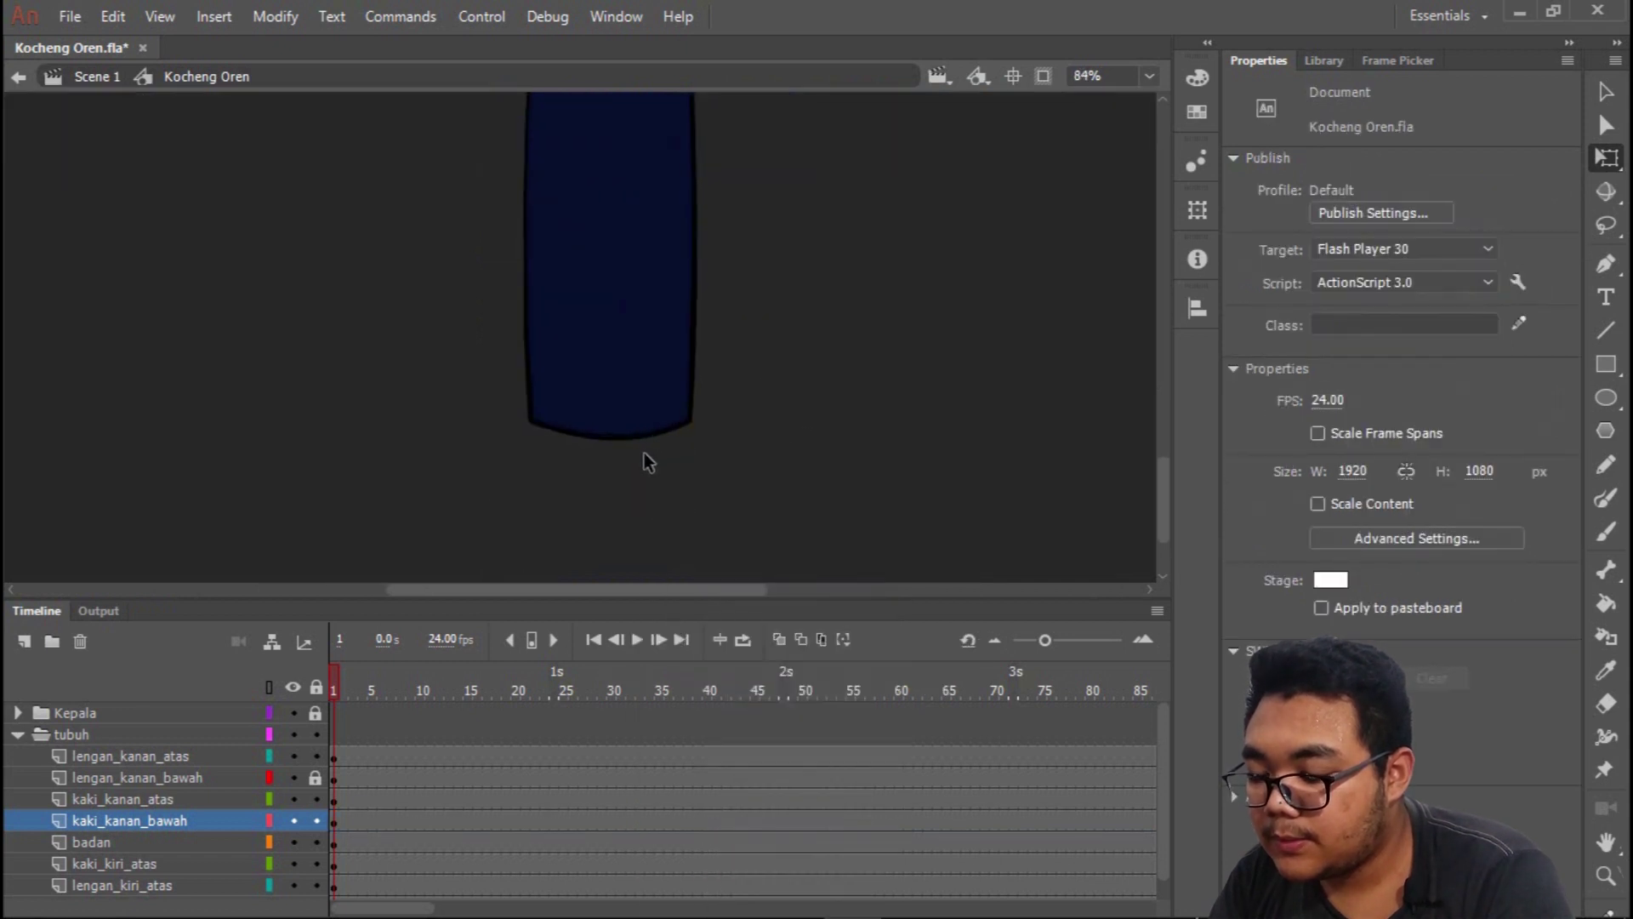
pyautogui.press('n')
pyautogui.moveTo(568, 416)
pyautogui.mouseDown()
pyautogui.moveTo(566, 534)
pyautogui.moveTo(573, 507)
pyautogui.moveTo(736, 525)
pyautogui.mouseUp()
pyautogui.moveTo(773, 429); pyautogui.dragTo(705, 547)
pyautogui.moveTo(644, 406)
pyautogui.mouseDown()
pyautogui.moveTo(722, 467)
pyautogui.moveTo(782, 482)
pyautogui.mouseUp()
pyautogui.press('v')
# Choose a strong saturated red as the fill colour and fill the shoe outline with it.
pyautogui.press('k')
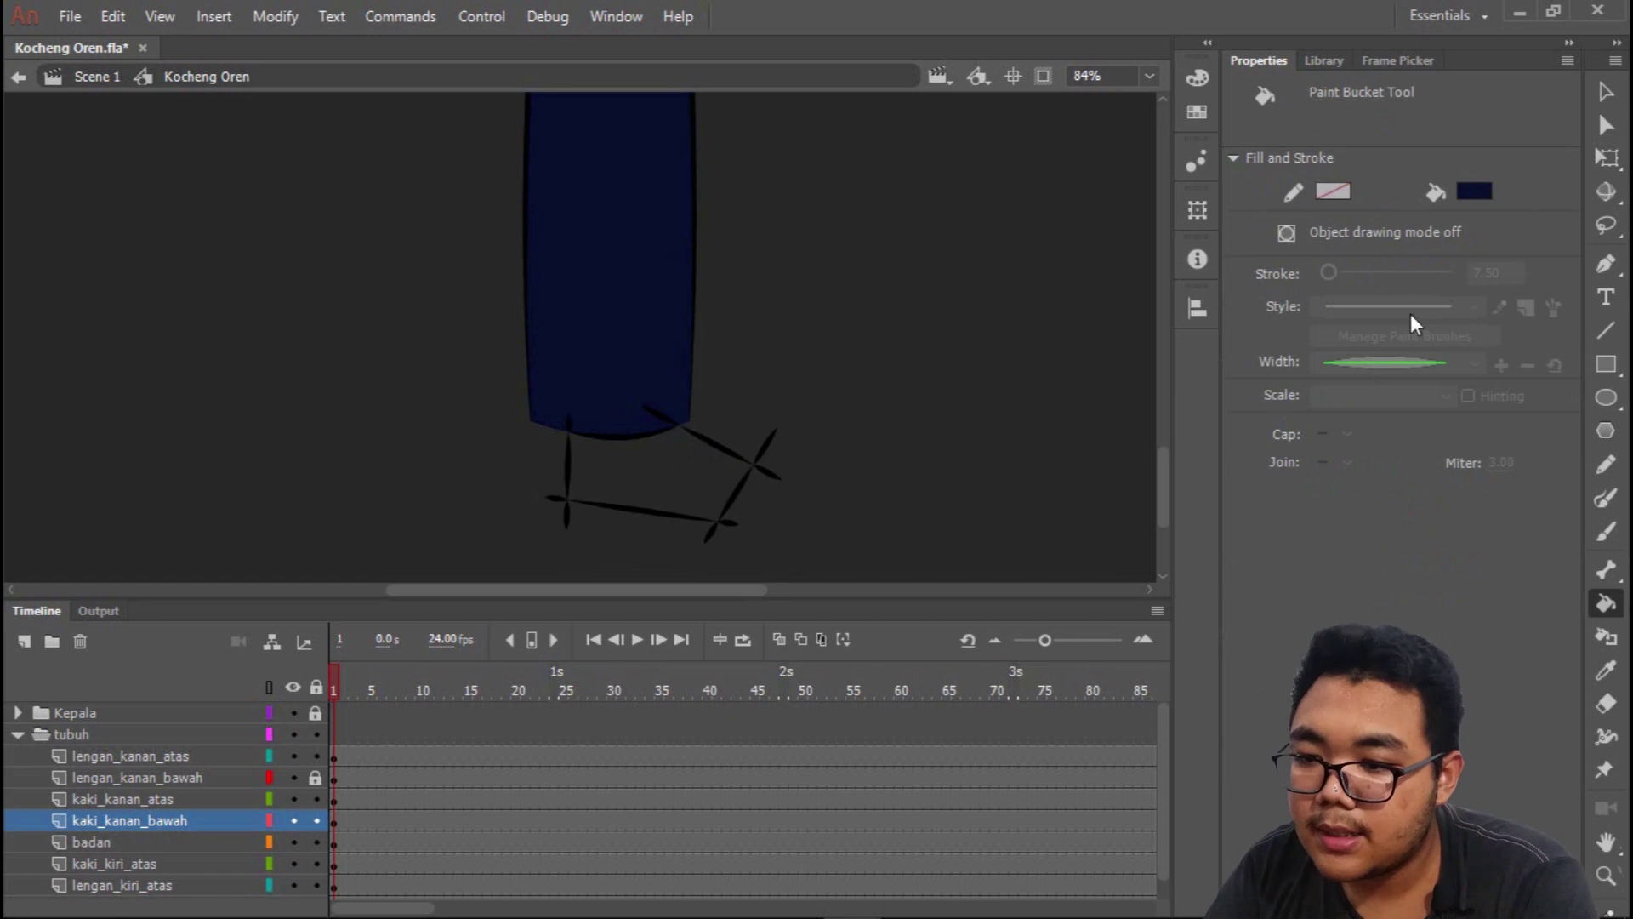
pyautogui.click(1474, 190)
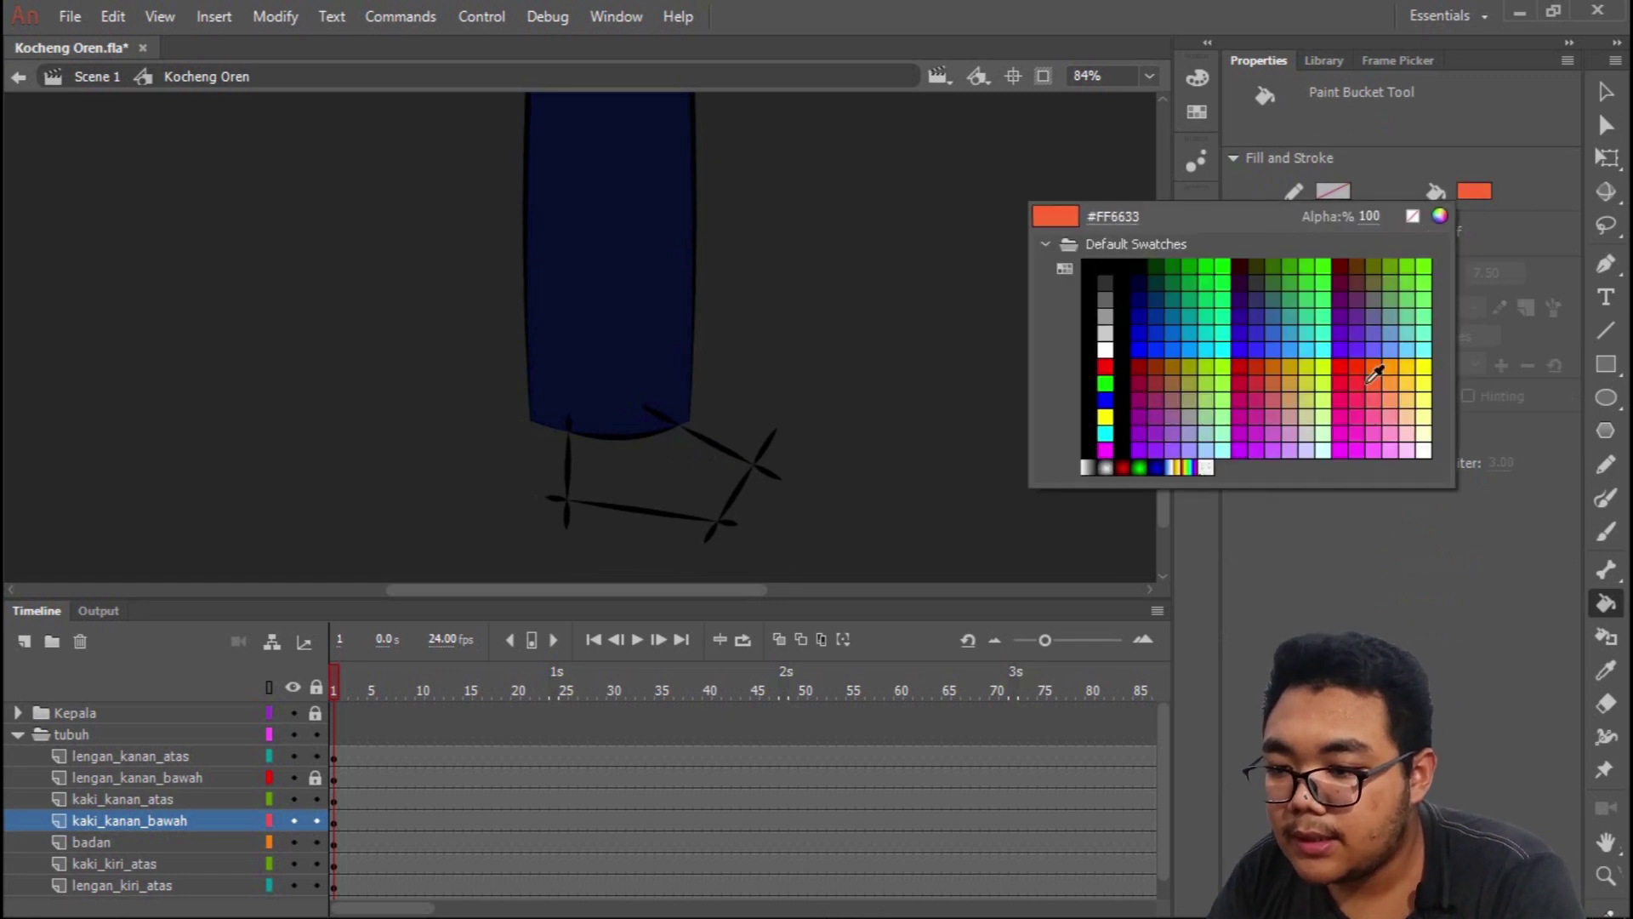
pyautogui.click(1358, 378)
pyautogui.click(1462, 196)
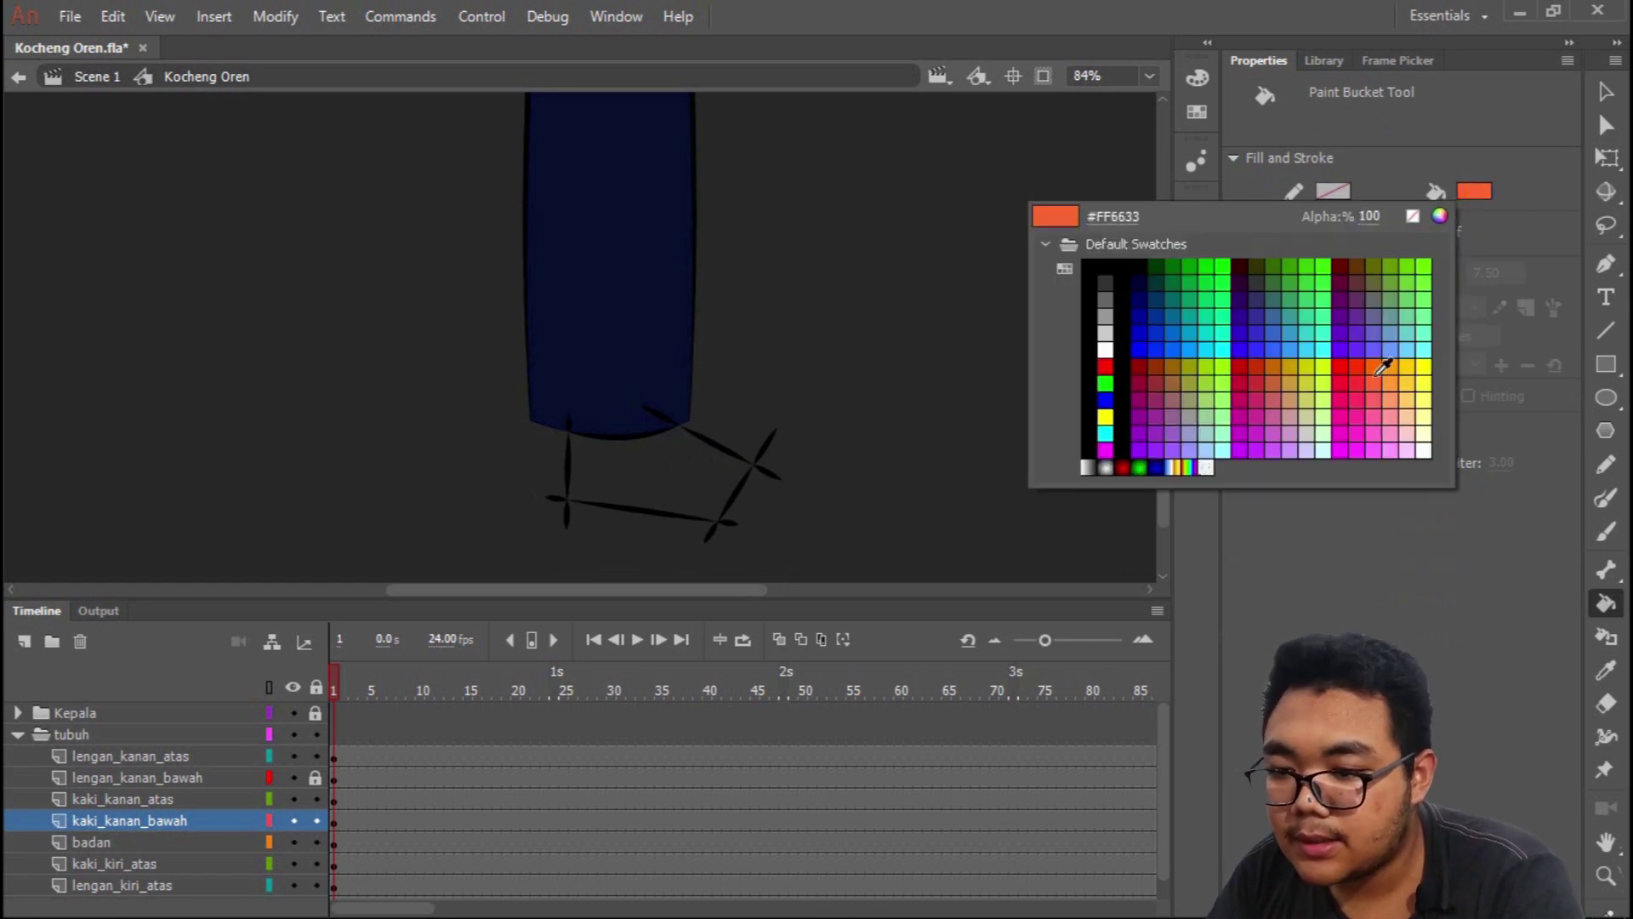
pyautogui.click(1261, 372)
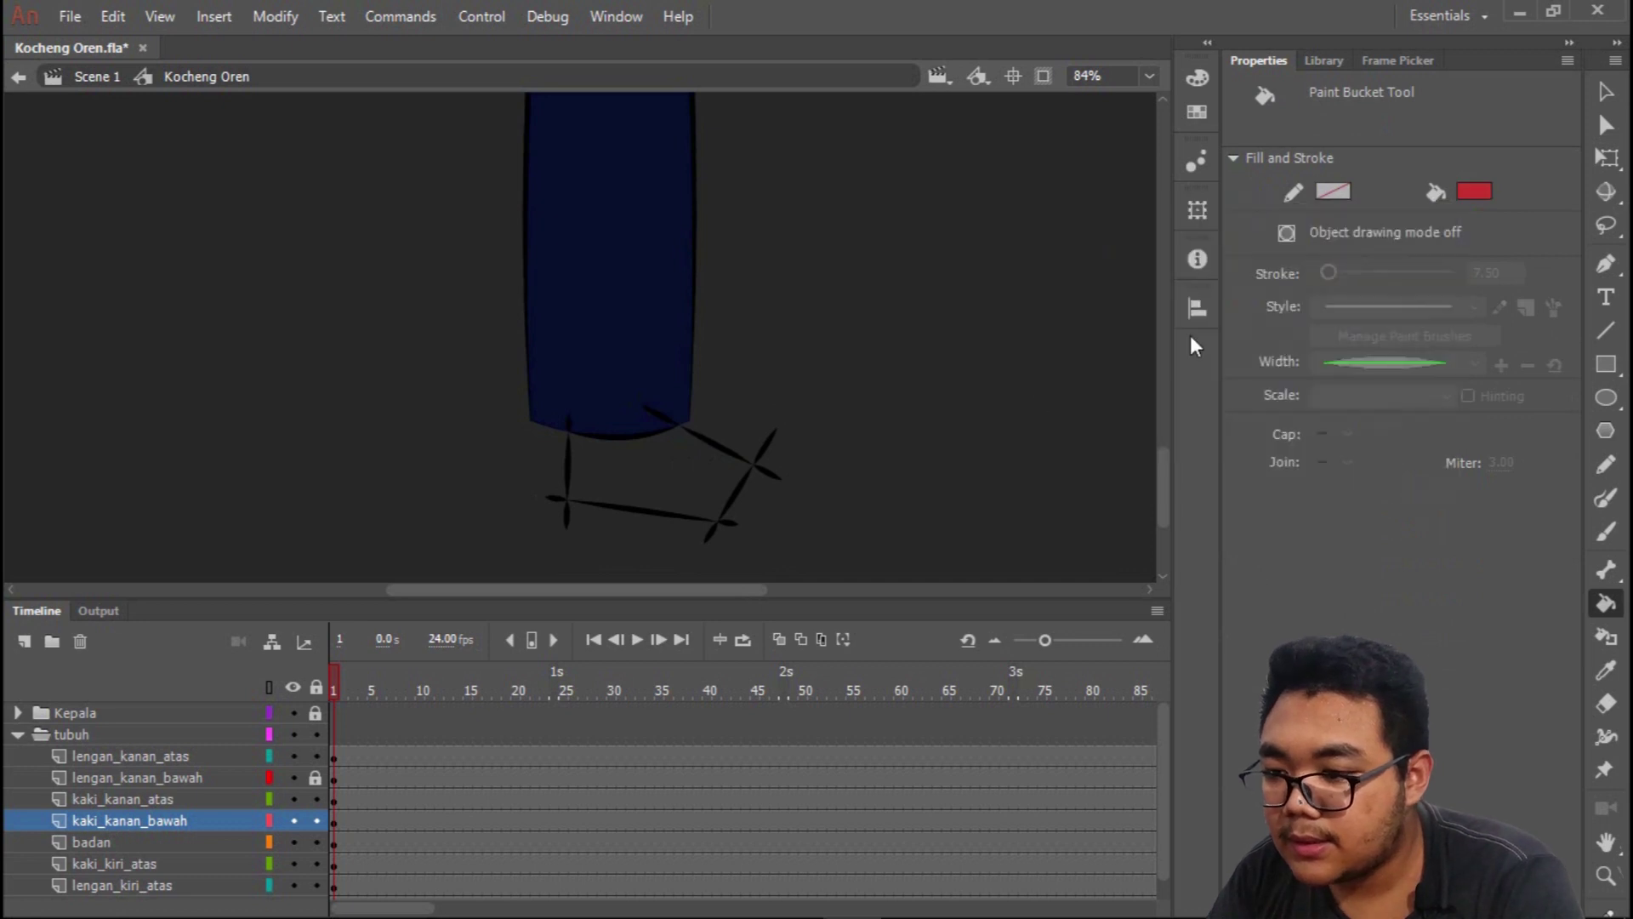
pyautogui.click(1480, 193)
pyautogui.click(1446, 219)
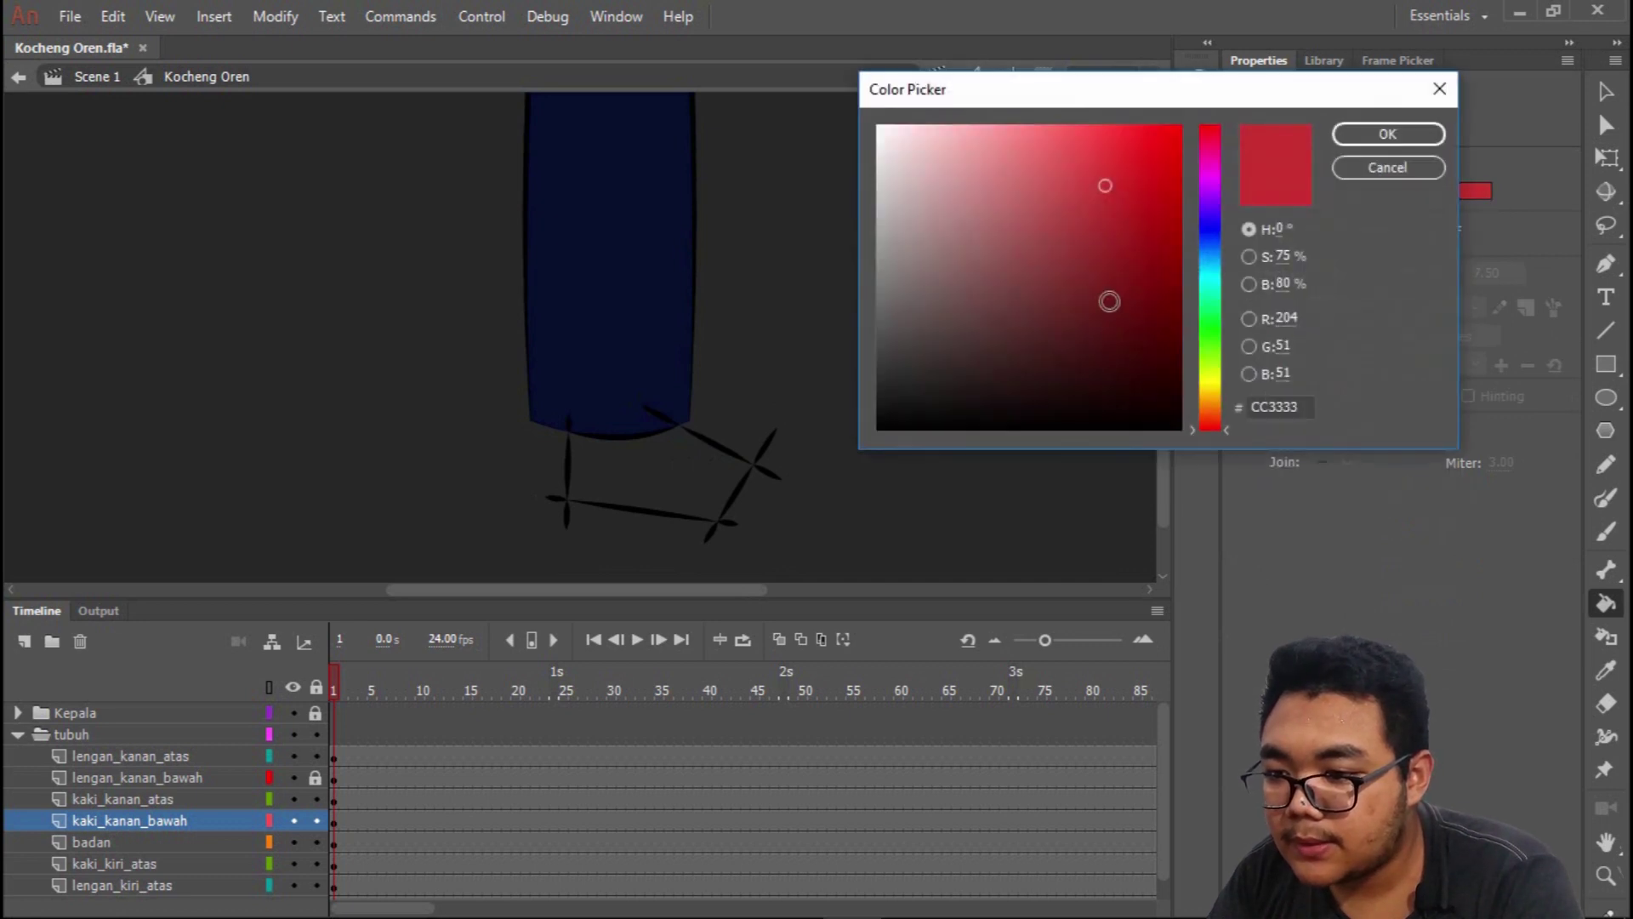
pyautogui.click(1146, 176)
pyautogui.moveTo(1145, 175); pyautogui.dragTo(1135, 158)
pyautogui.click(1148, 177)
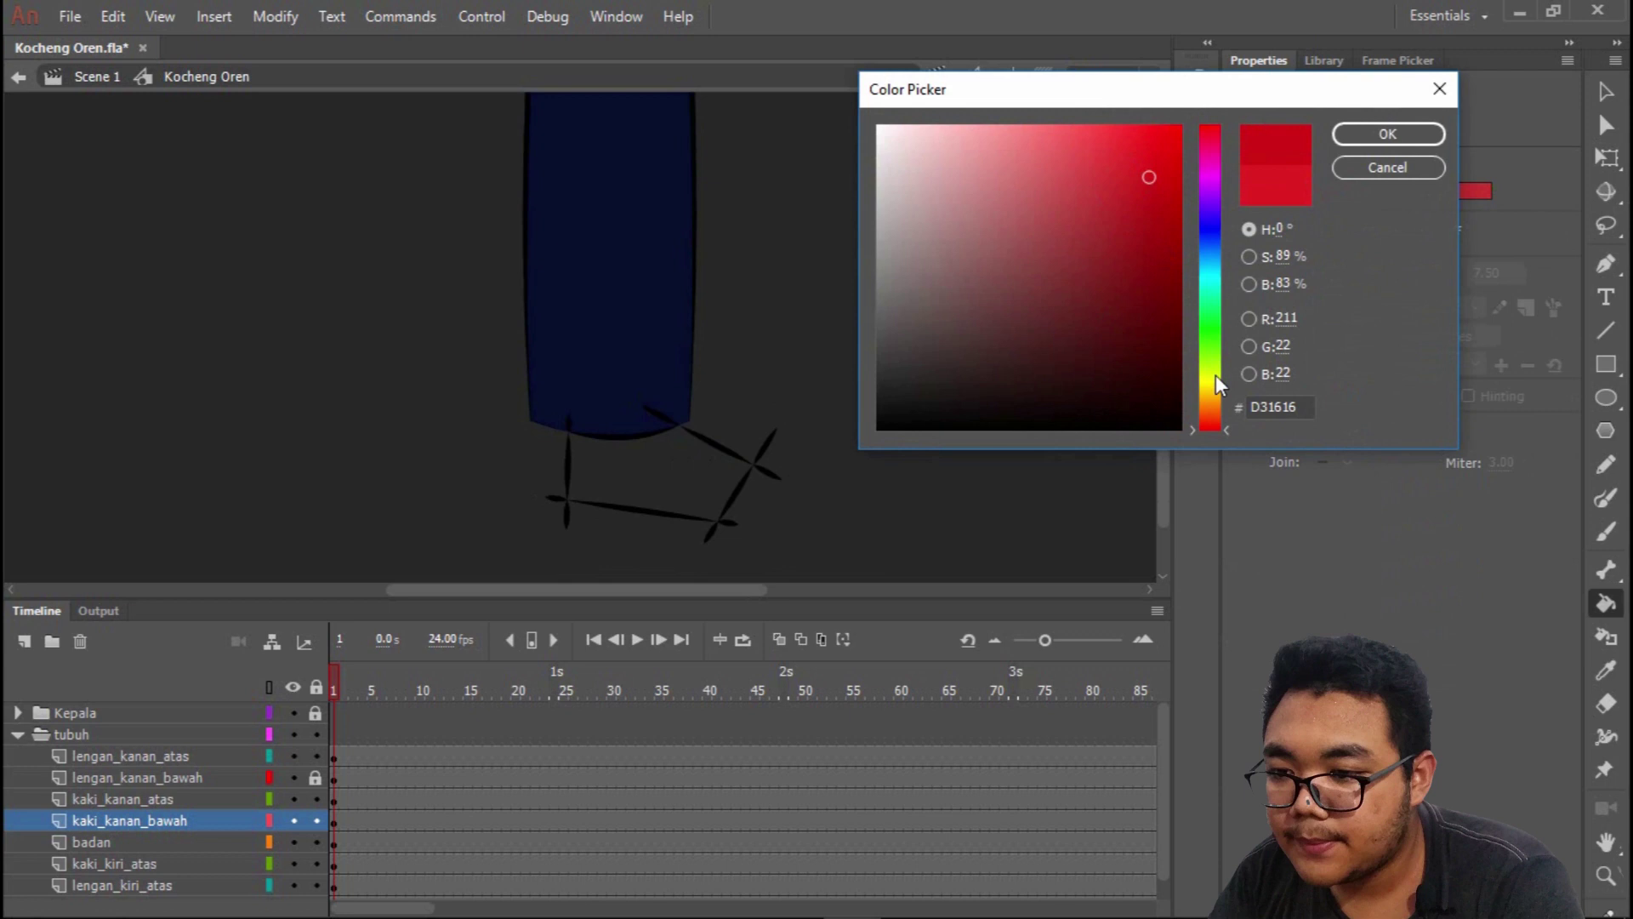
pyautogui.click(1408, 135)
pyautogui.click(681, 479)
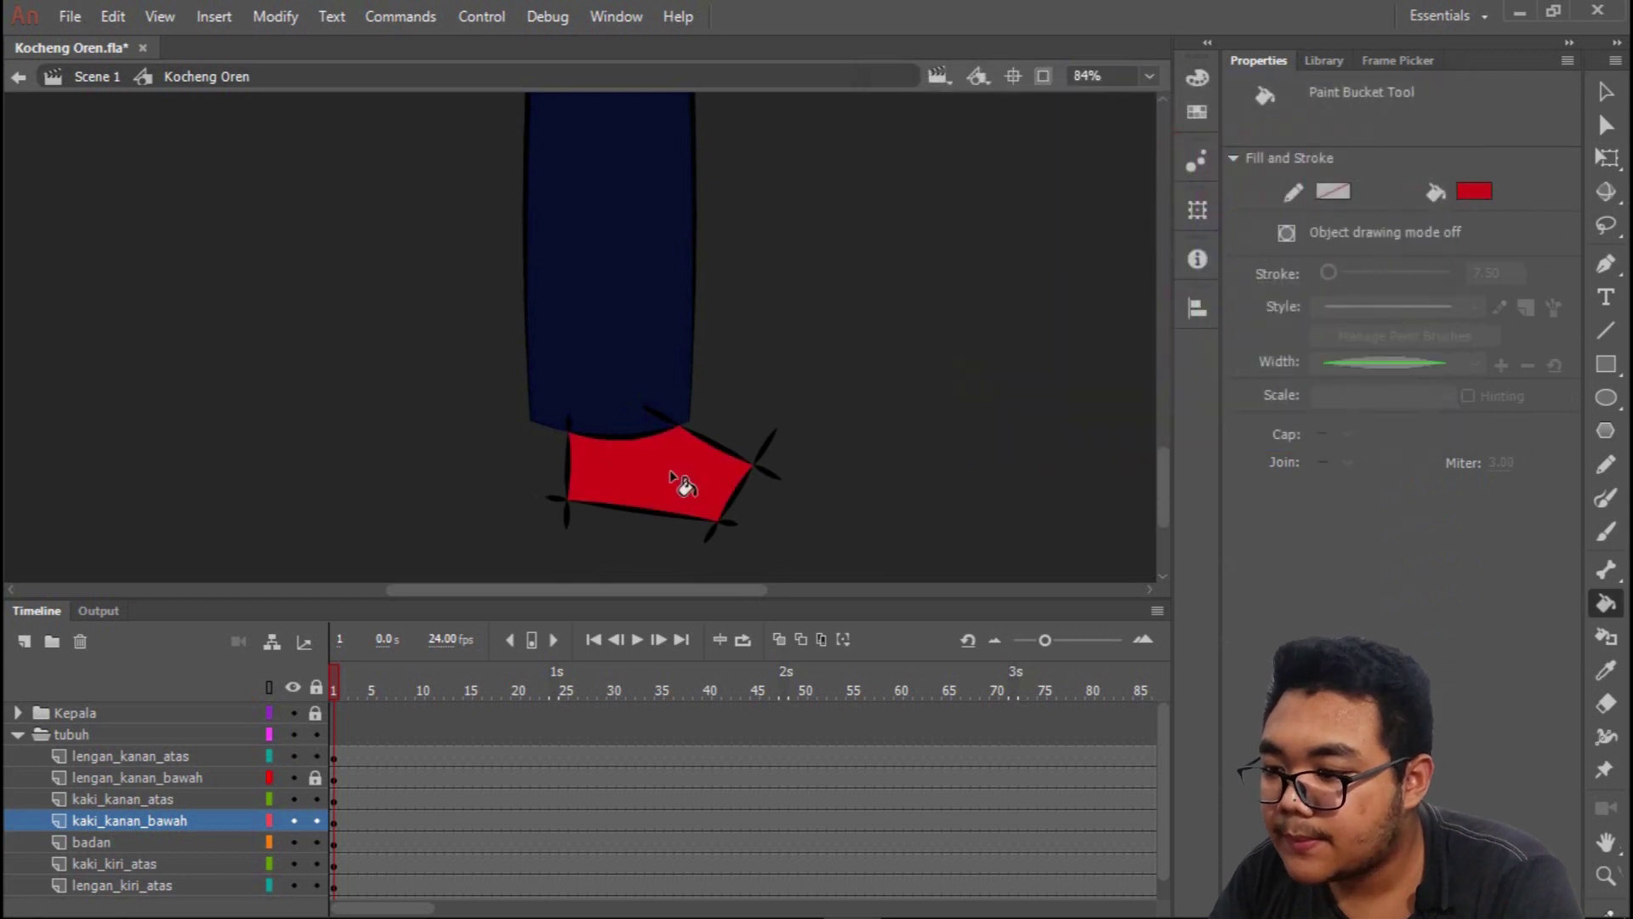
# Select the line ends sticking out past the shoe's corners and at the trouser hem, and delete them.
pyautogui.press('v')
pyautogui.doubleClick(749, 464)
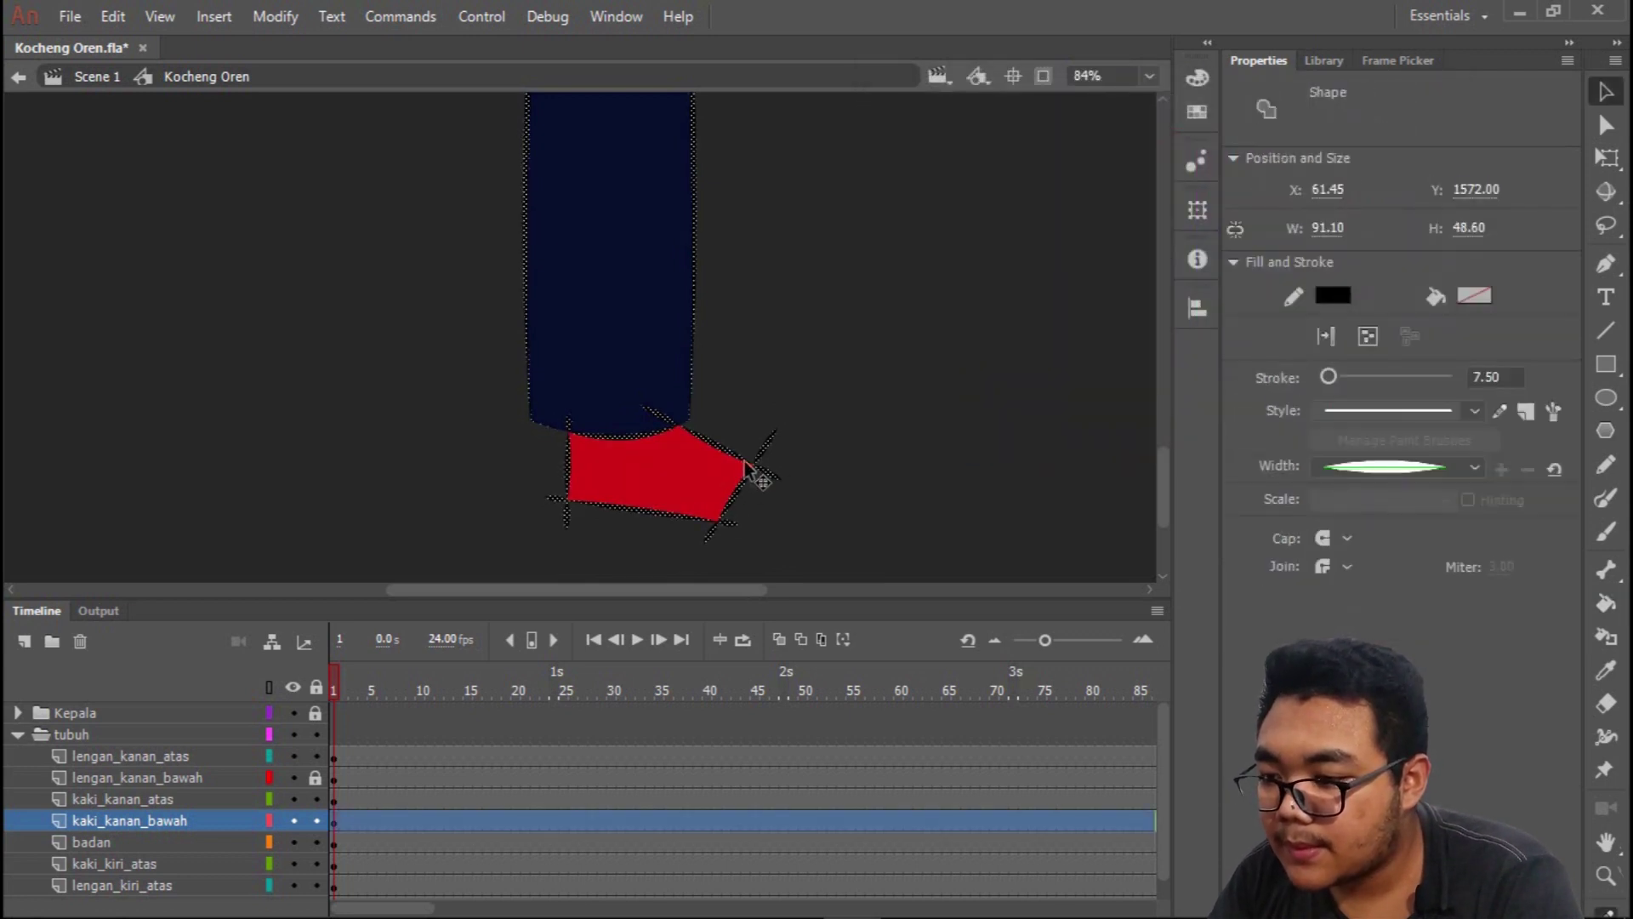
pyautogui.click(855, 386)
pyautogui.click(766, 449)
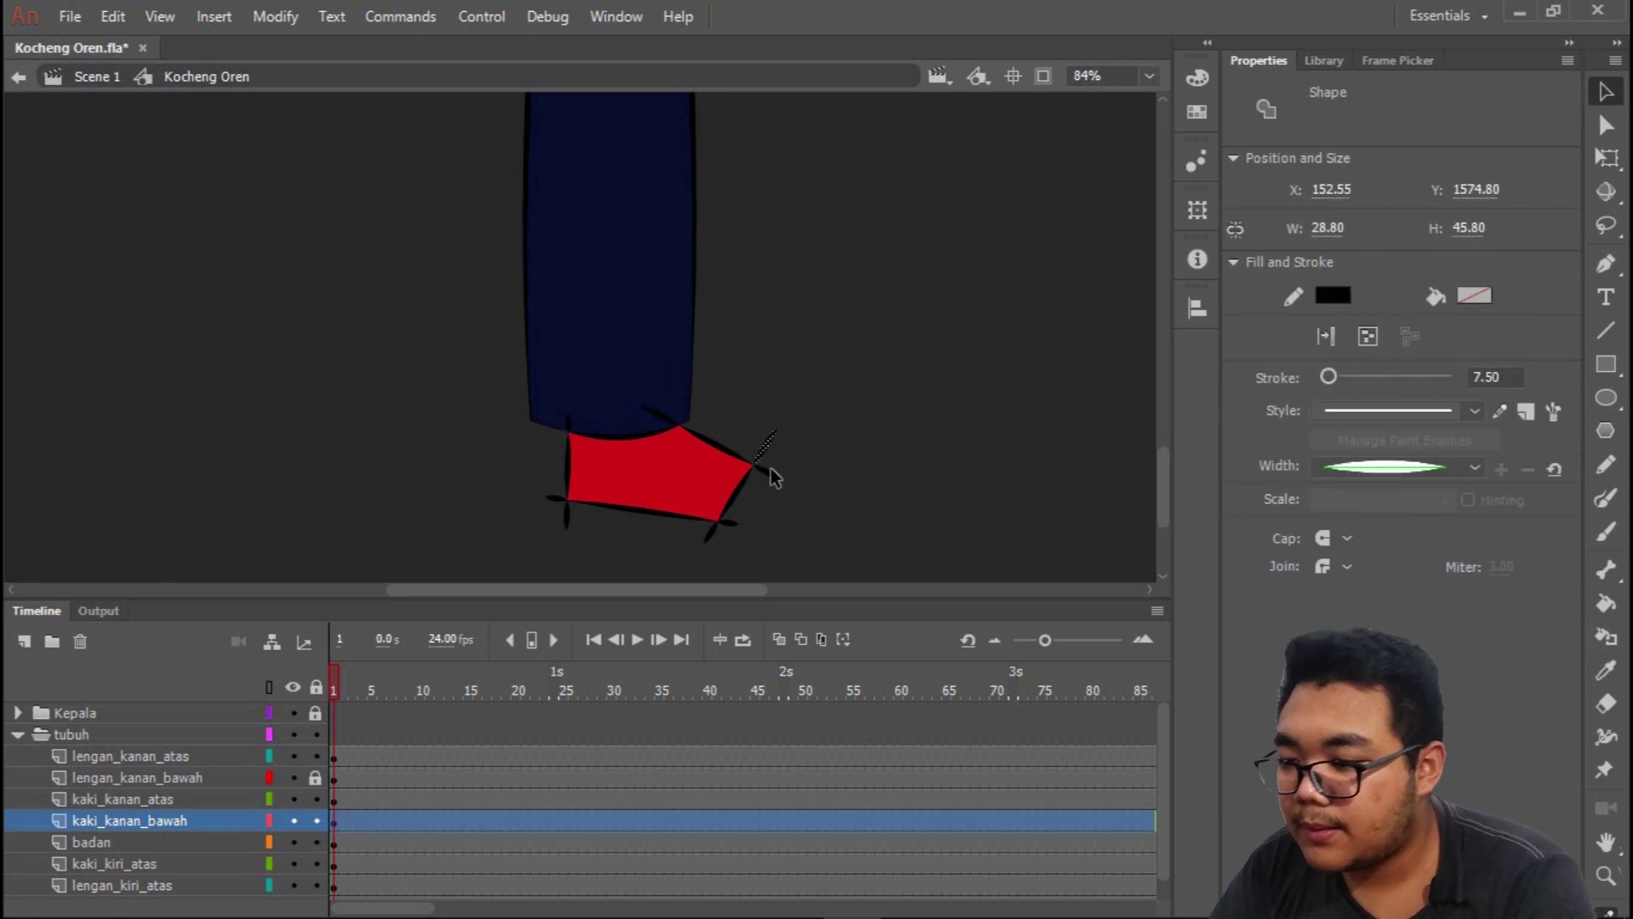
pyautogui.keyDown('shift'); pyautogui.click(731, 525); pyautogui.keyUp('shift')
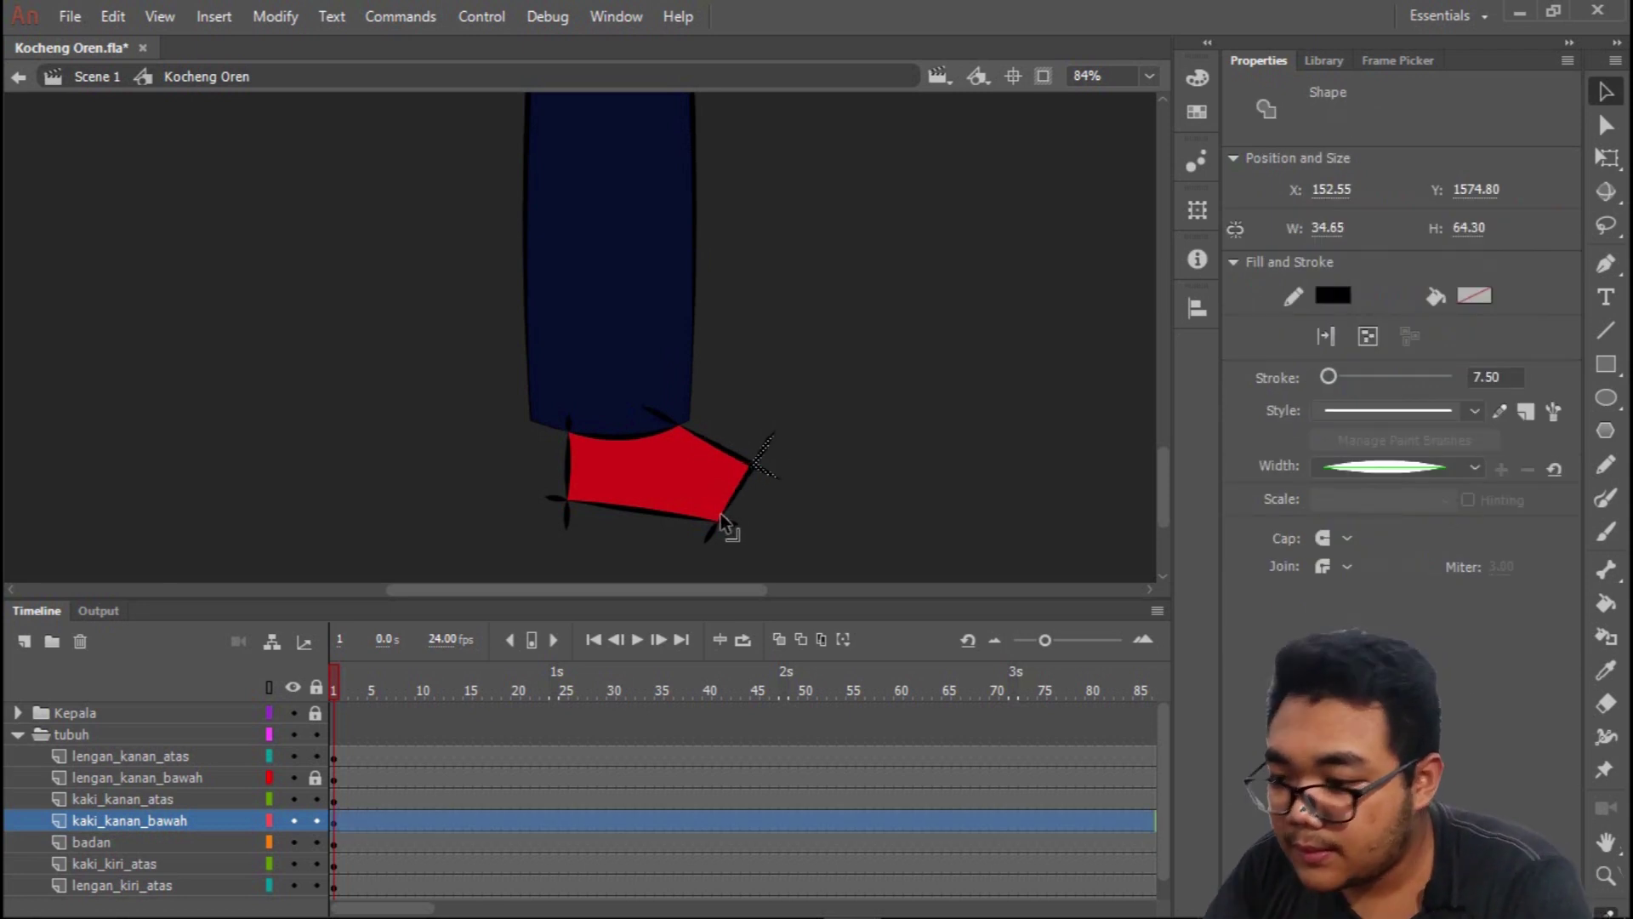
pyautogui.keyDown('shift'); pyautogui.click(715, 530); pyautogui.keyUp('shift')
pyautogui.keyDown('shift'); pyautogui.click(601, 521); pyautogui.keyUp('shift')
pyautogui.keyDown('shift'); pyautogui.click(557, 501); pyautogui.keyUp('shift')
pyautogui.keyDown('shift'); pyautogui.click(568, 464); pyautogui.keyUp('shift')
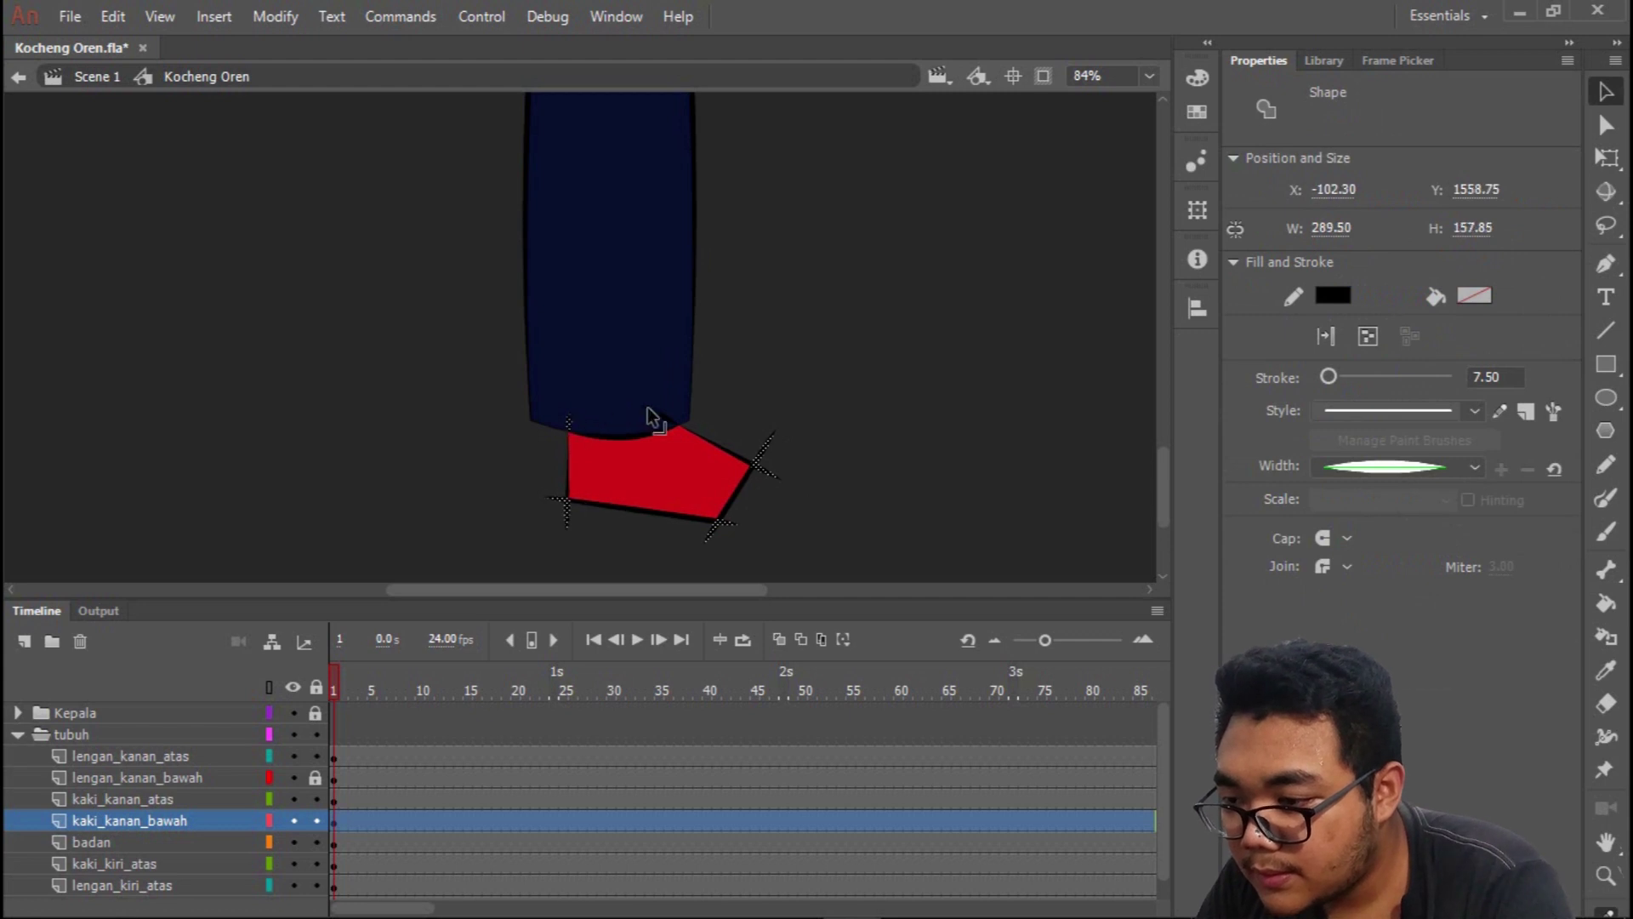
pyautogui.press('Escape')
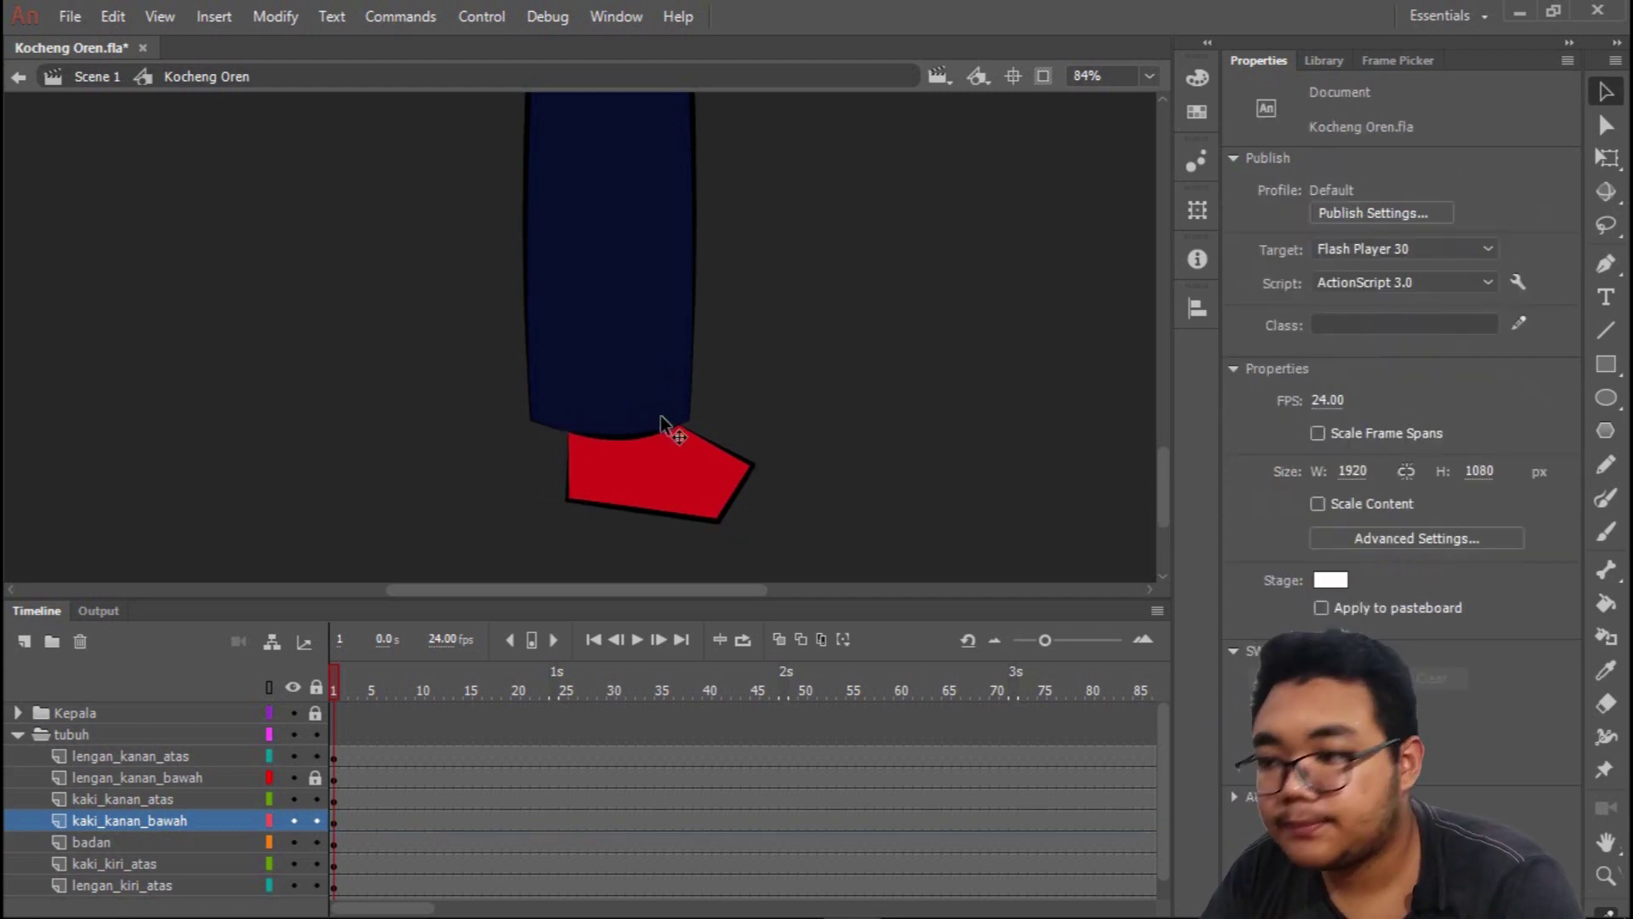
# Bend the shoe's outline outward at the instep, toe, heel and sole to give it a rounded form.
pyautogui.scroll(3, 666, 511)
pyautogui.scroll(-5, 654, 415)
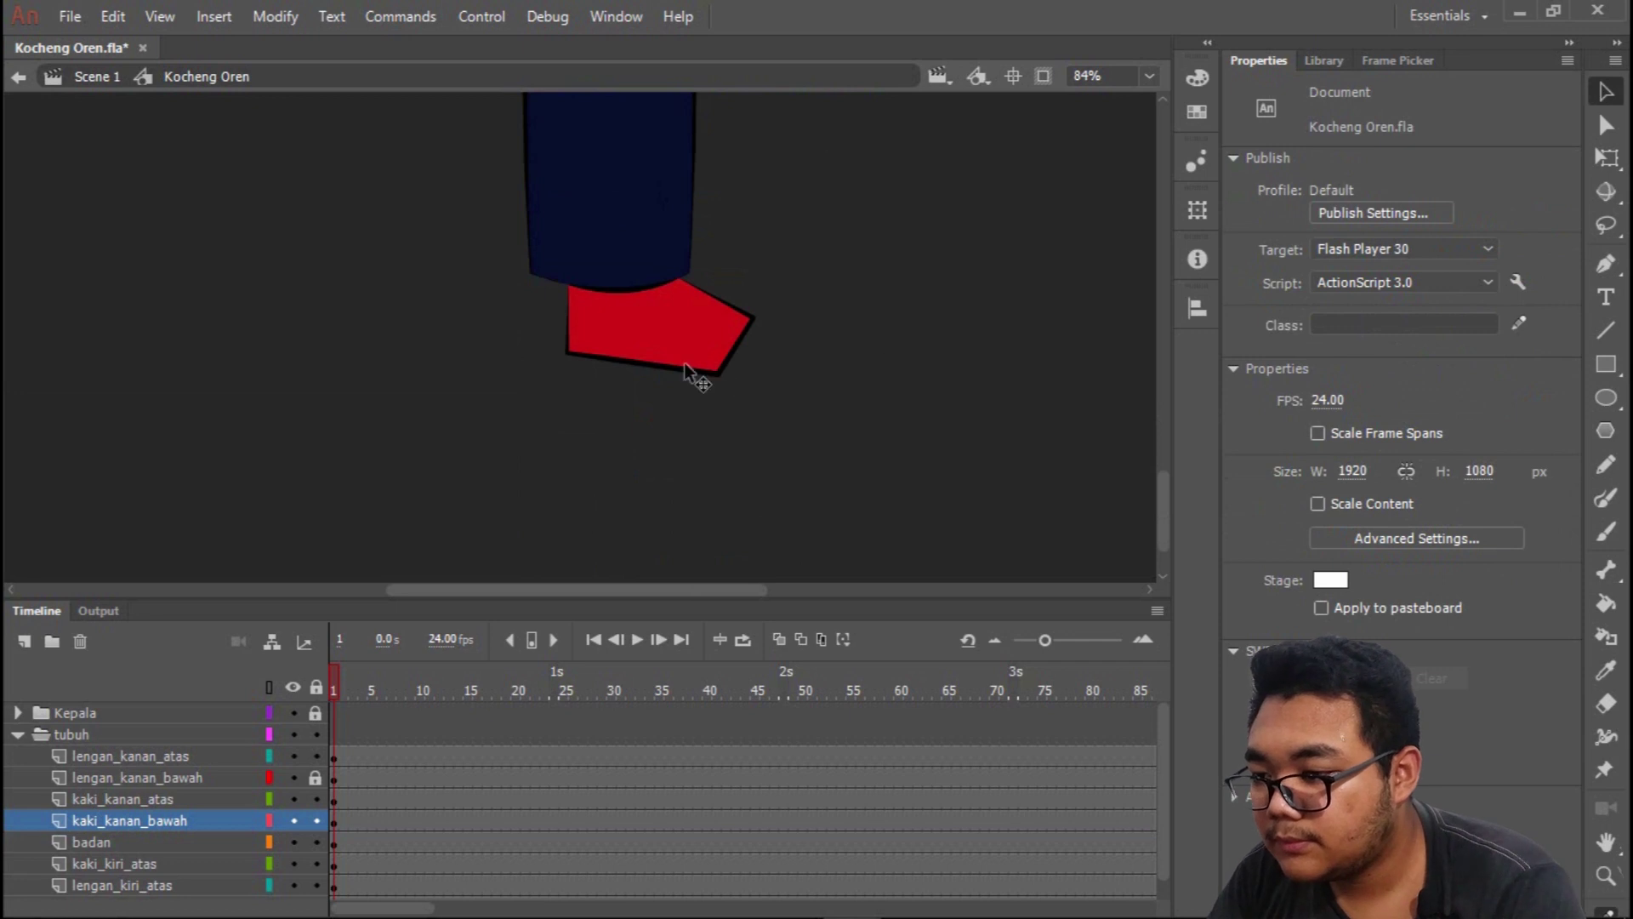
pyautogui.scroll(3, 692, 374)
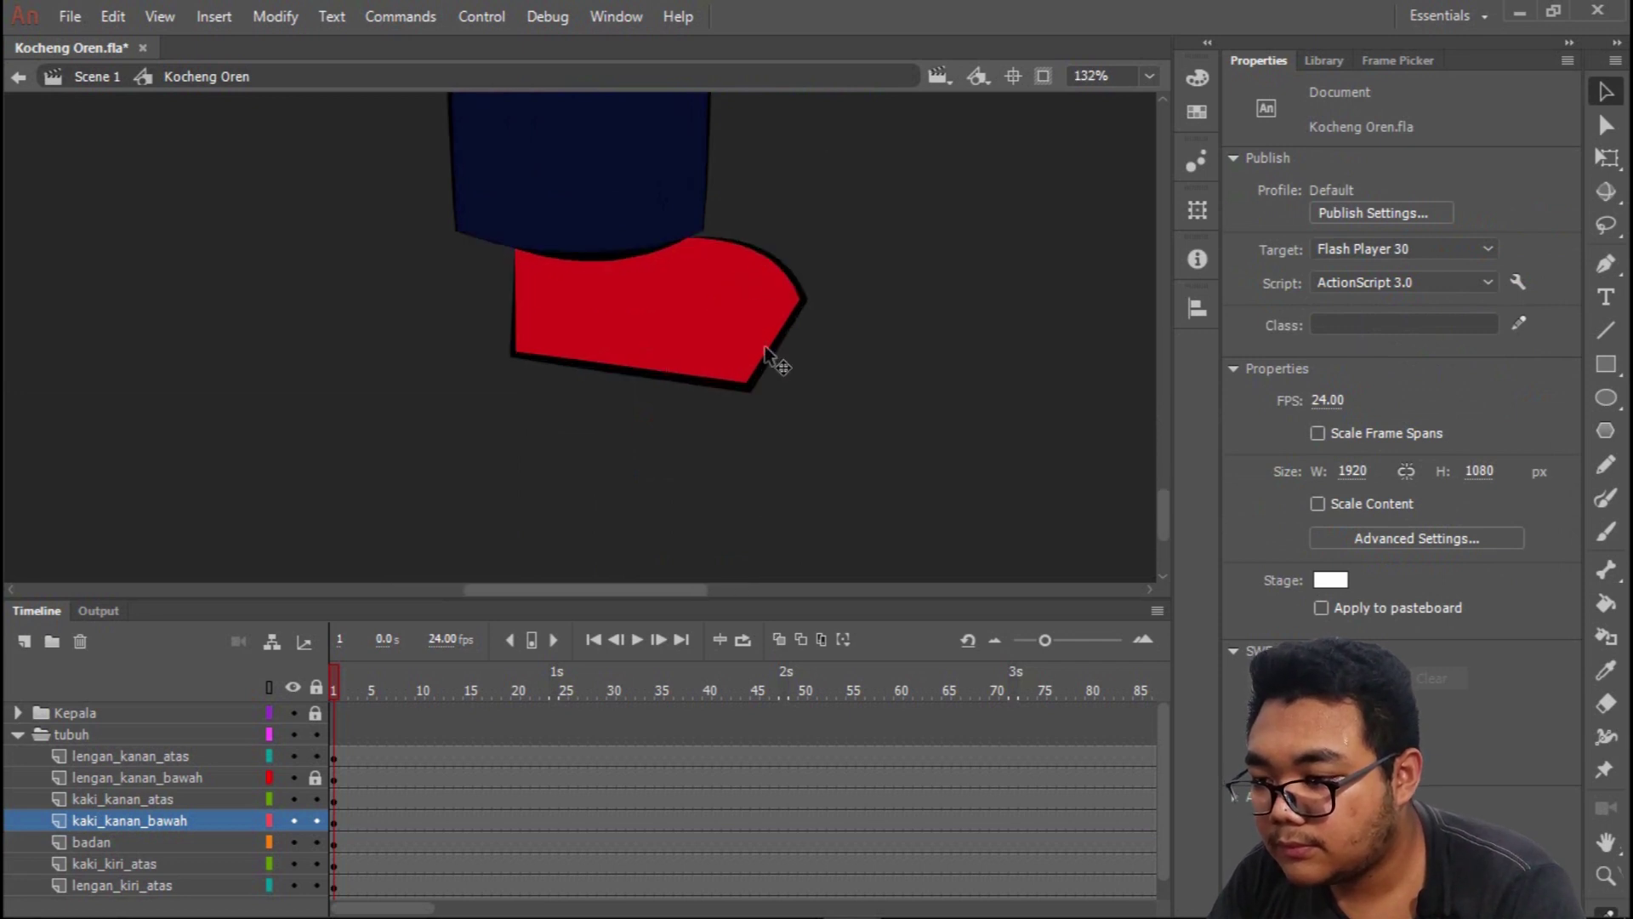
pyautogui.moveTo(512, 313); pyautogui.dragTo(500, 304)
pyautogui.moveTo(628, 369); pyautogui.dragTo(617, 383)
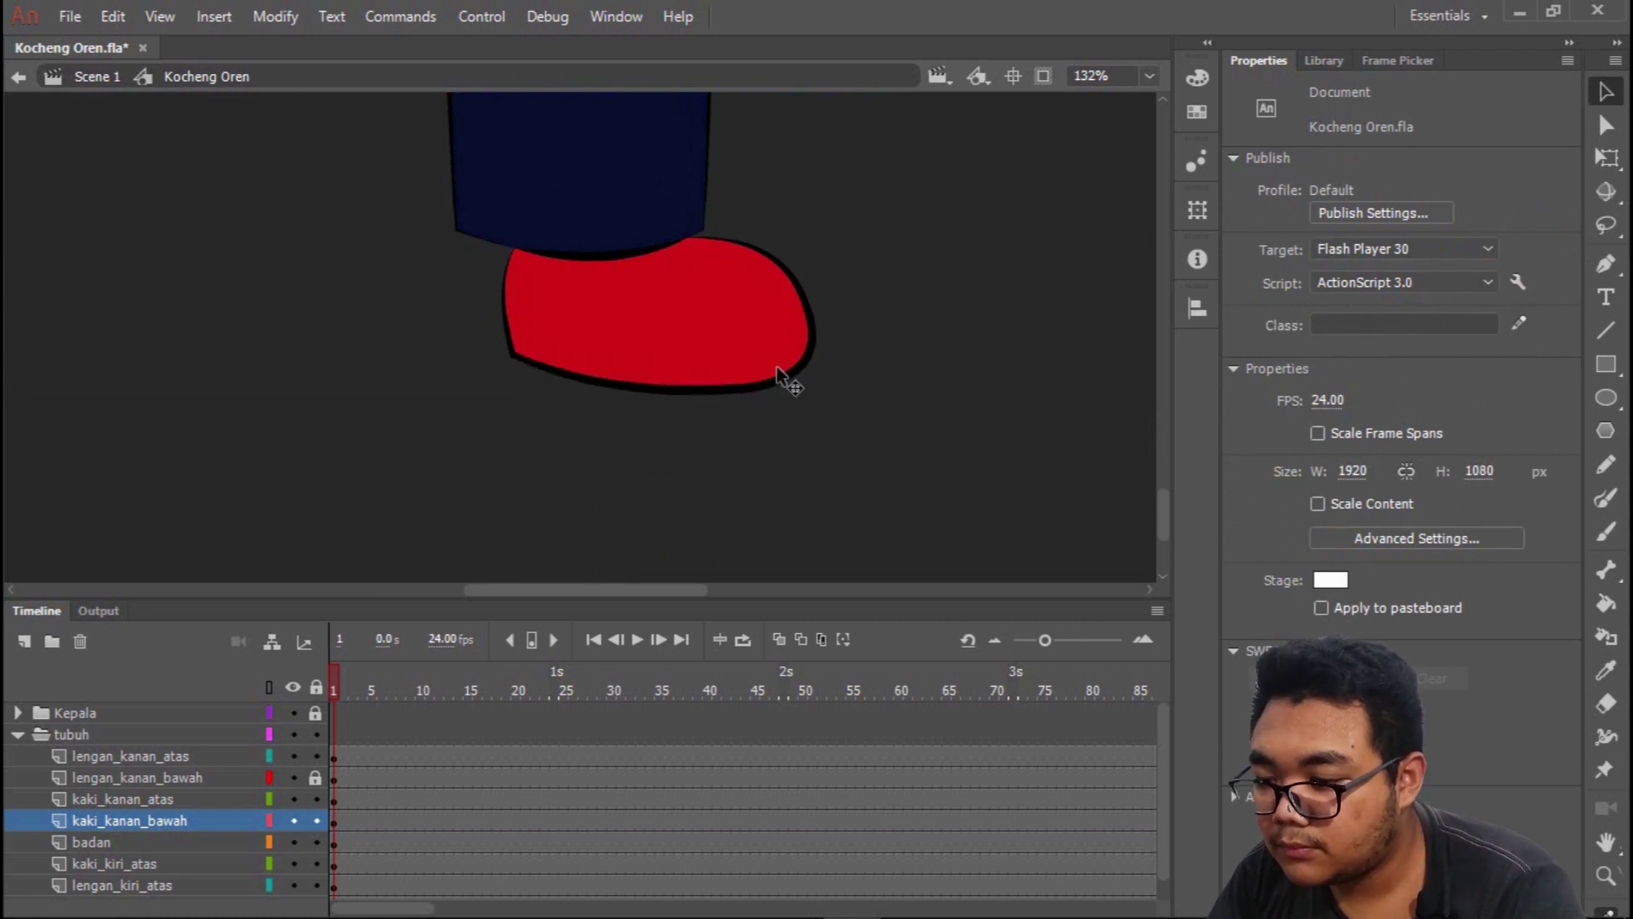
# Convert the complete artwork on the kaki_kanan_bawah layer, leg and shoe, into a Graphic symbol named kaki kanan bawah.
pyautogui.scroll(-5, 779, 384)
pyautogui.click(736, 477)
pyautogui.rightClick(738, 477)
pyautogui.click(691, 402)
pyautogui.click(687, 394)
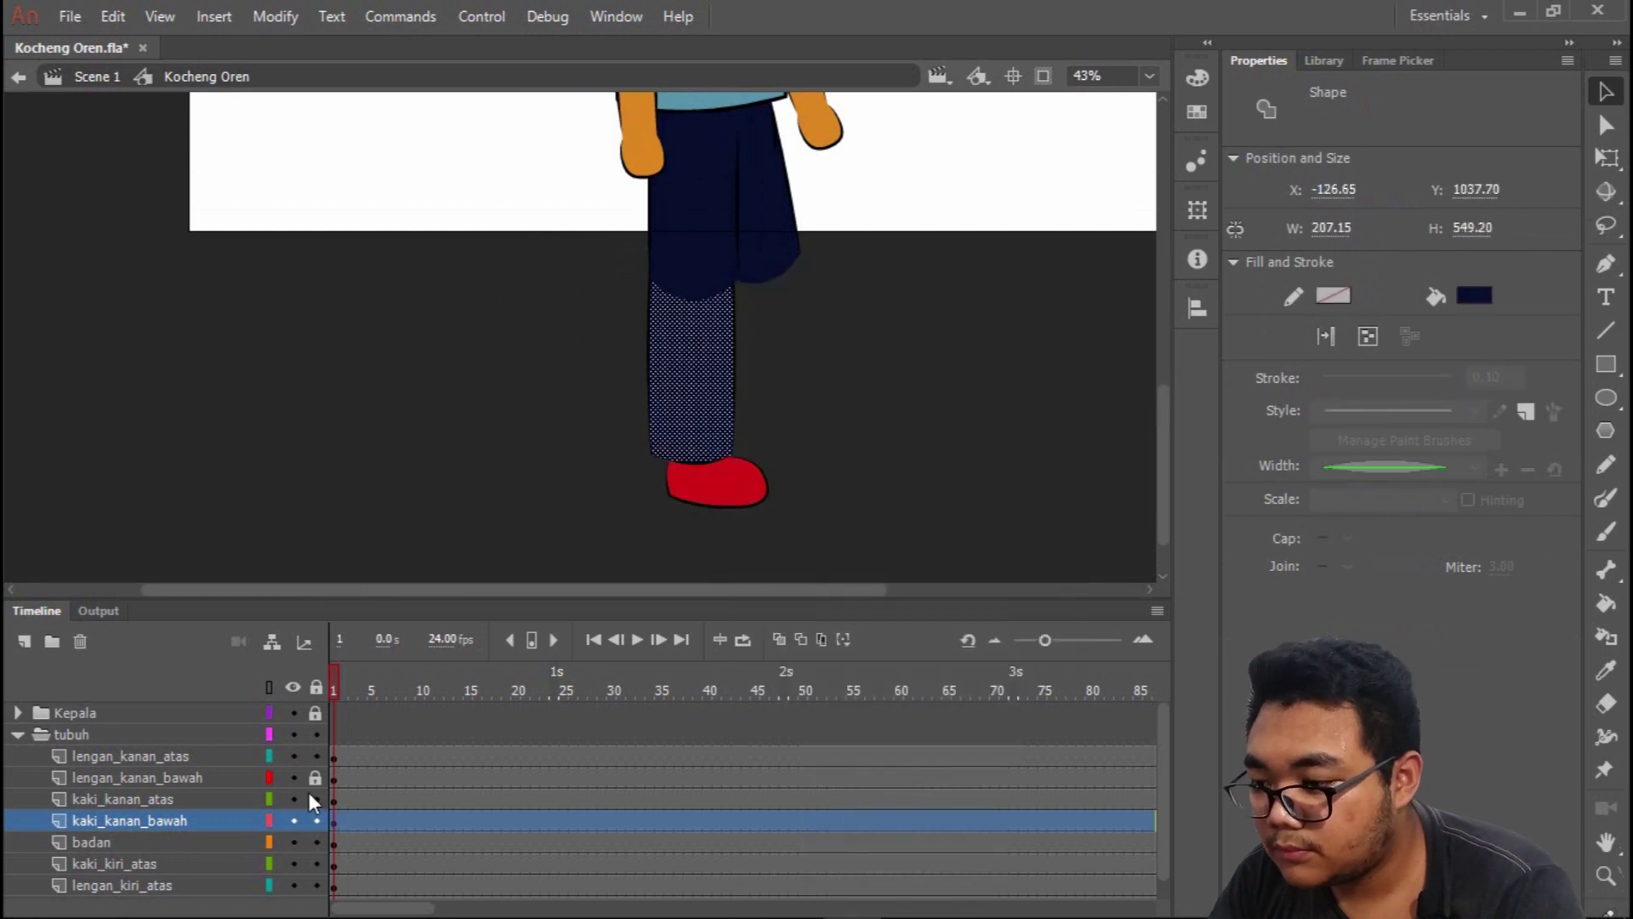
pyautogui.click(141, 827)
pyautogui.rightClick(722, 321)
pyautogui.click(839, 875)
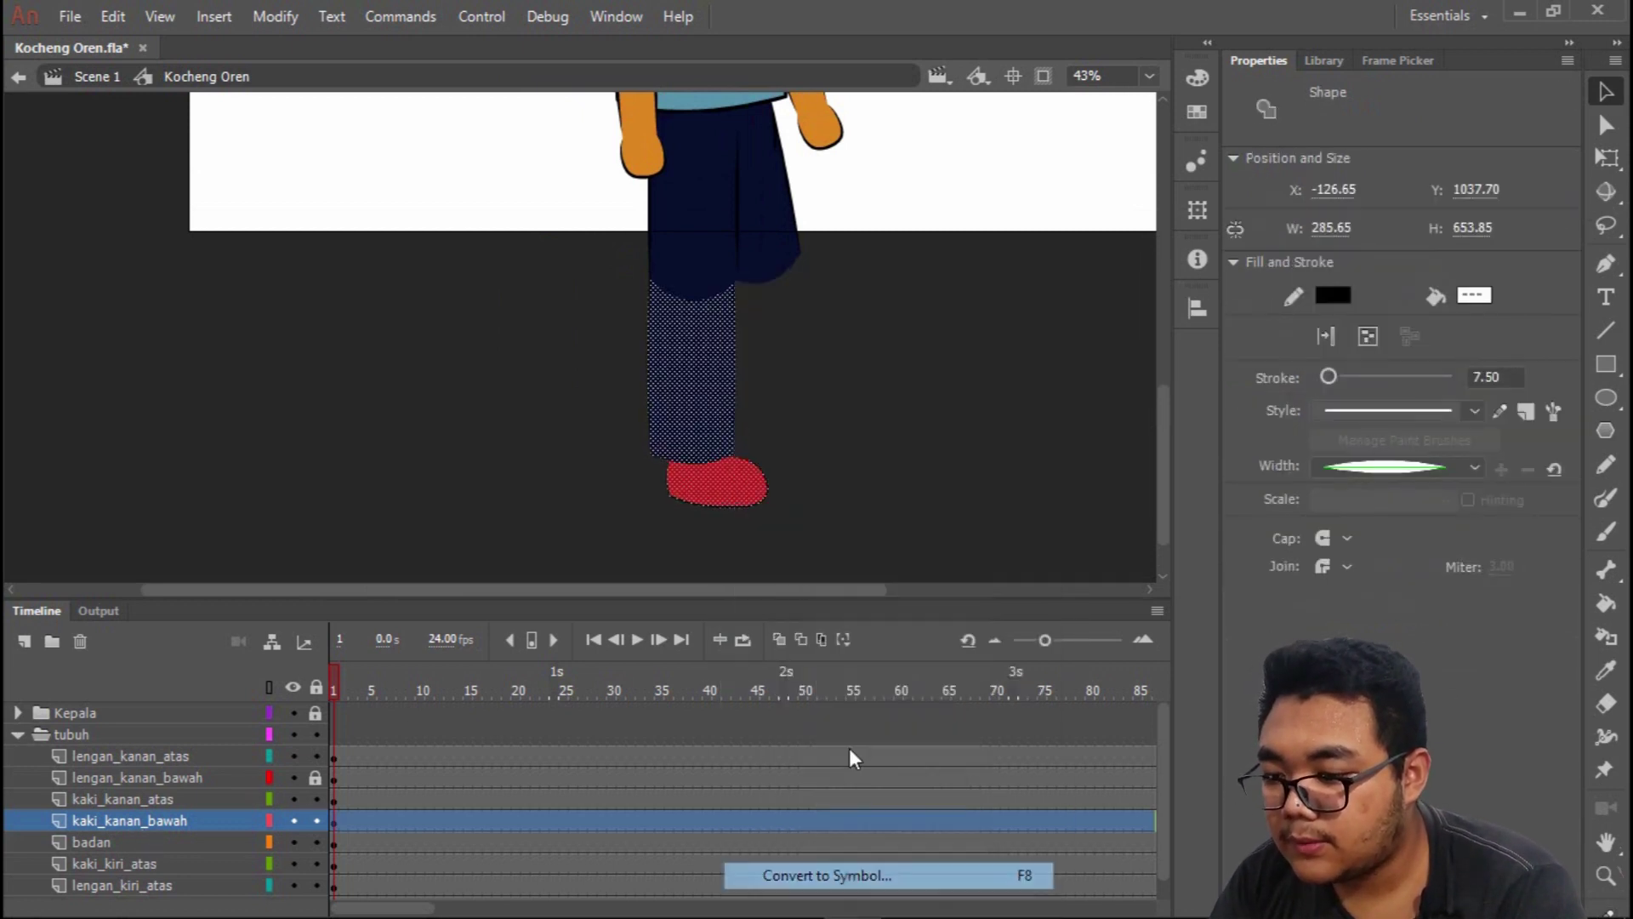
pyautogui.write('kaki kanan bawah')
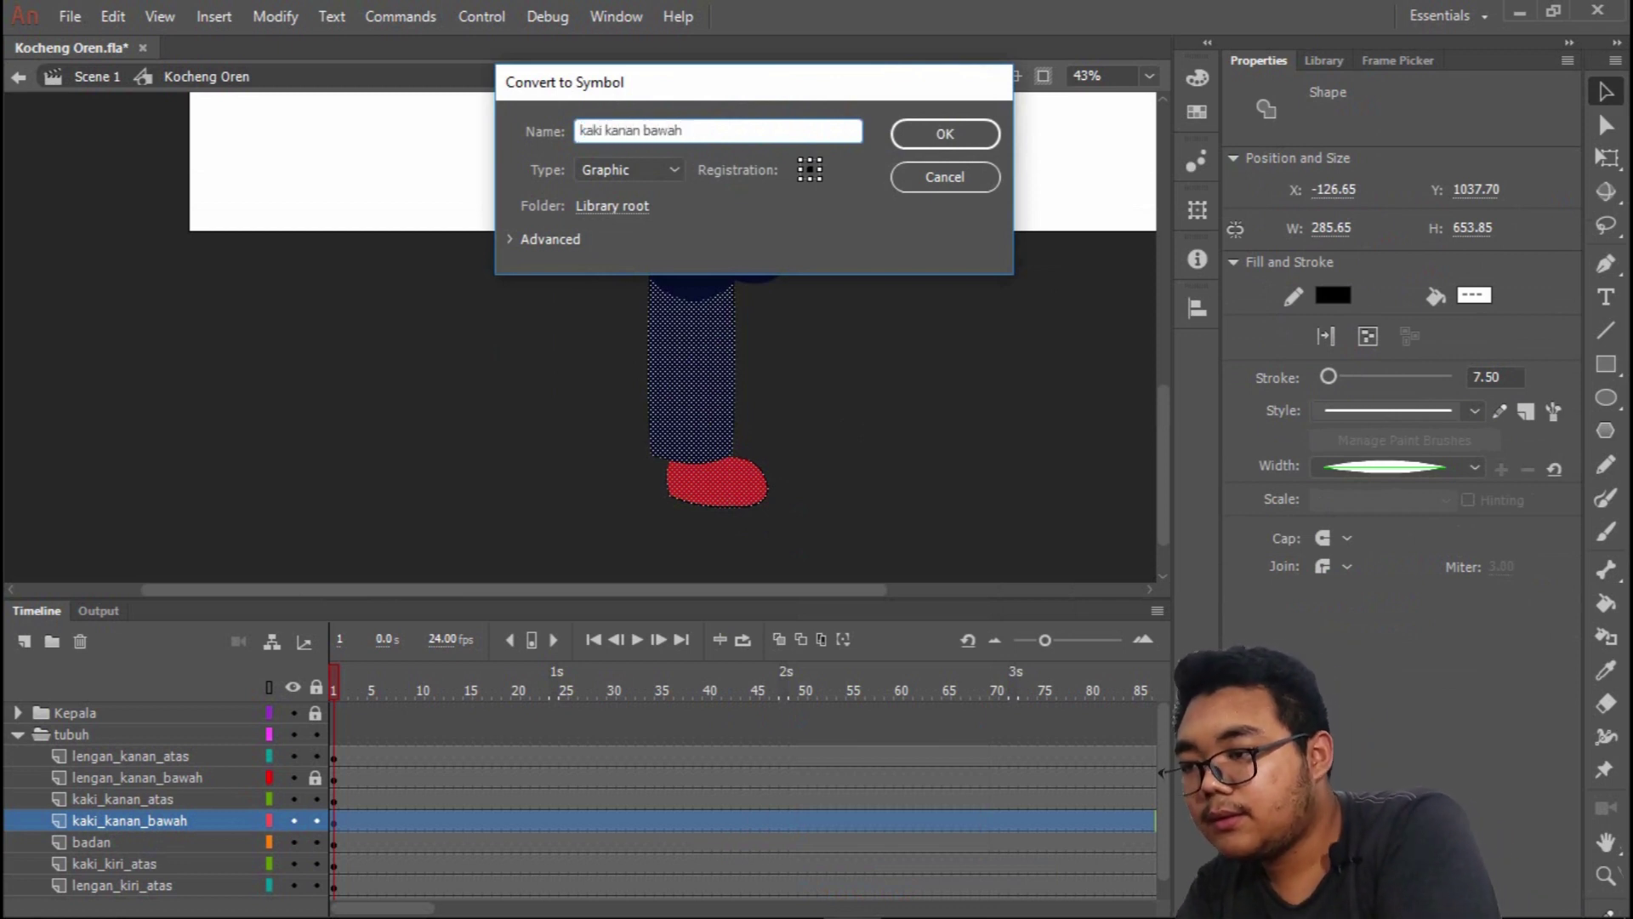
pyautogui.press('Return')
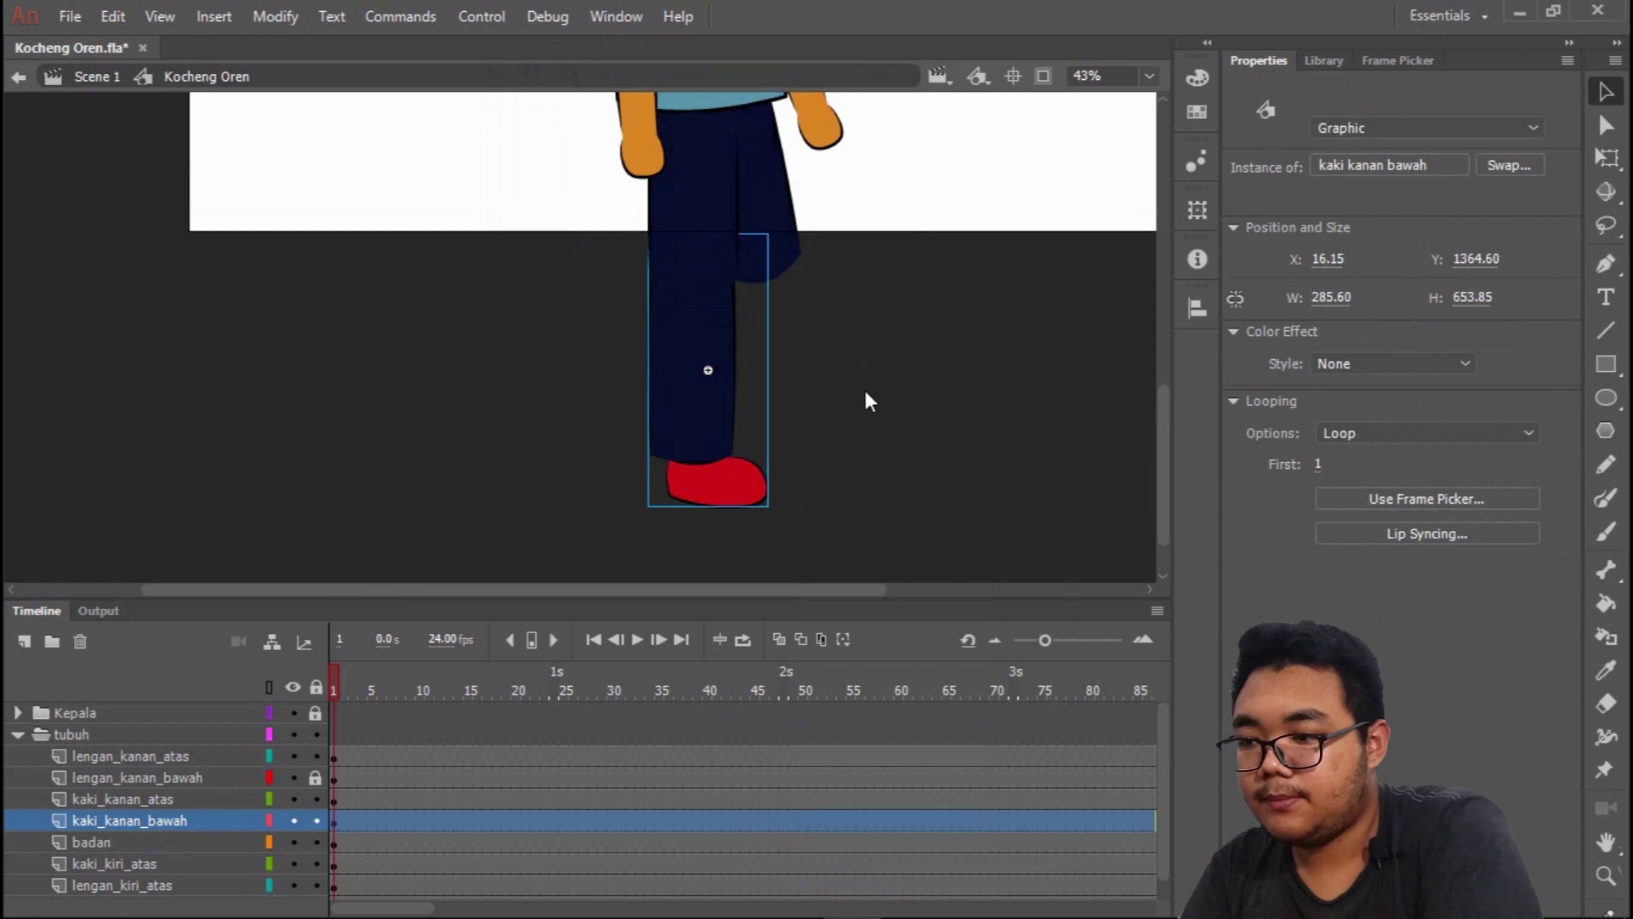
# Duplicate the kaki_kanan_bawah layer and place the copy directly below the kaki_kiri_atas layer.
pyautogui.rightClick(97, 818)
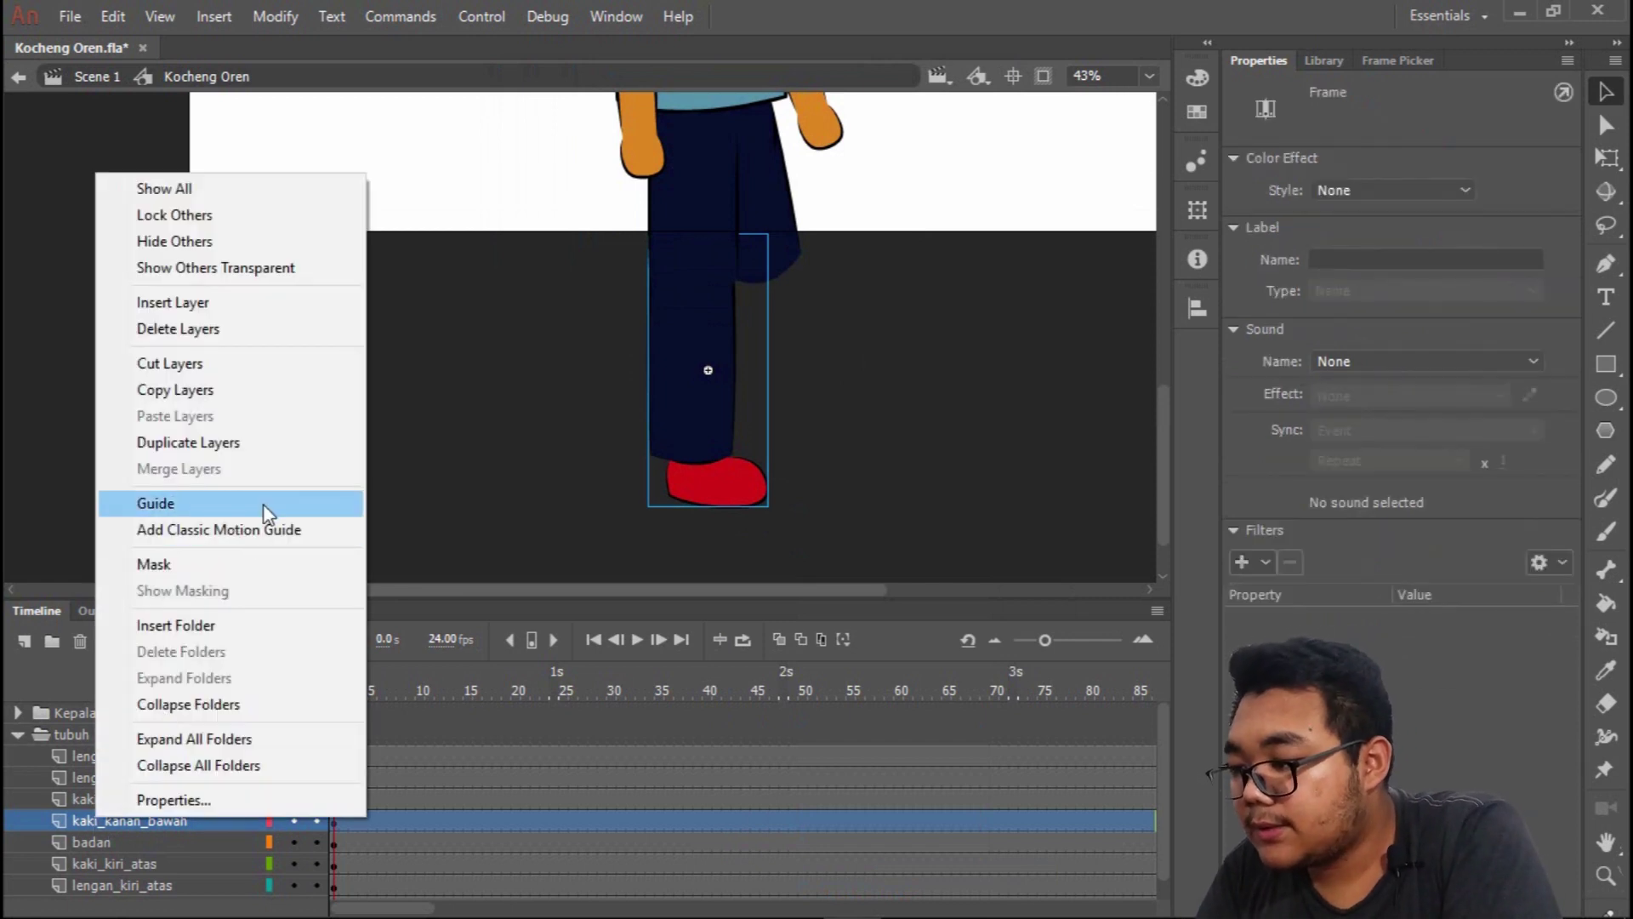
pyautogui.click(257, 444)
pyautogui.moveTo(120, 819); pyautogui.dragTo(107, 889)
pyautogui.scroll(-2, 553, 527)
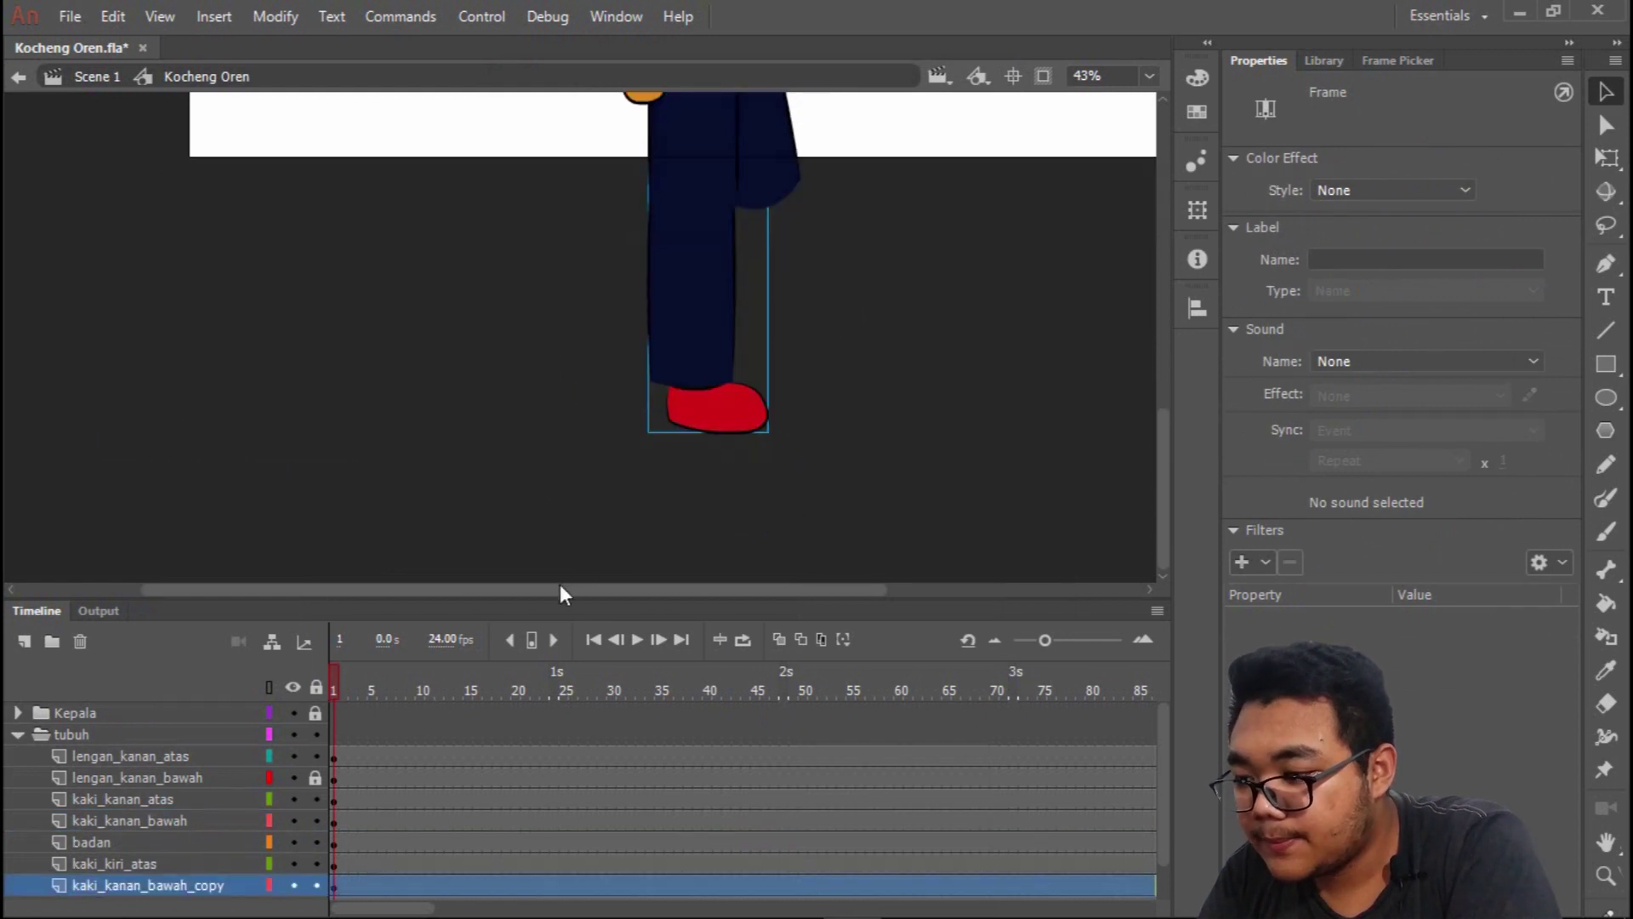
# Lock the kaki_kanan_atas and kaki_kanan_bawah layers, and fit the duplicated lower leg beneath the rear thigh.
pyautogui.click(749, 323)
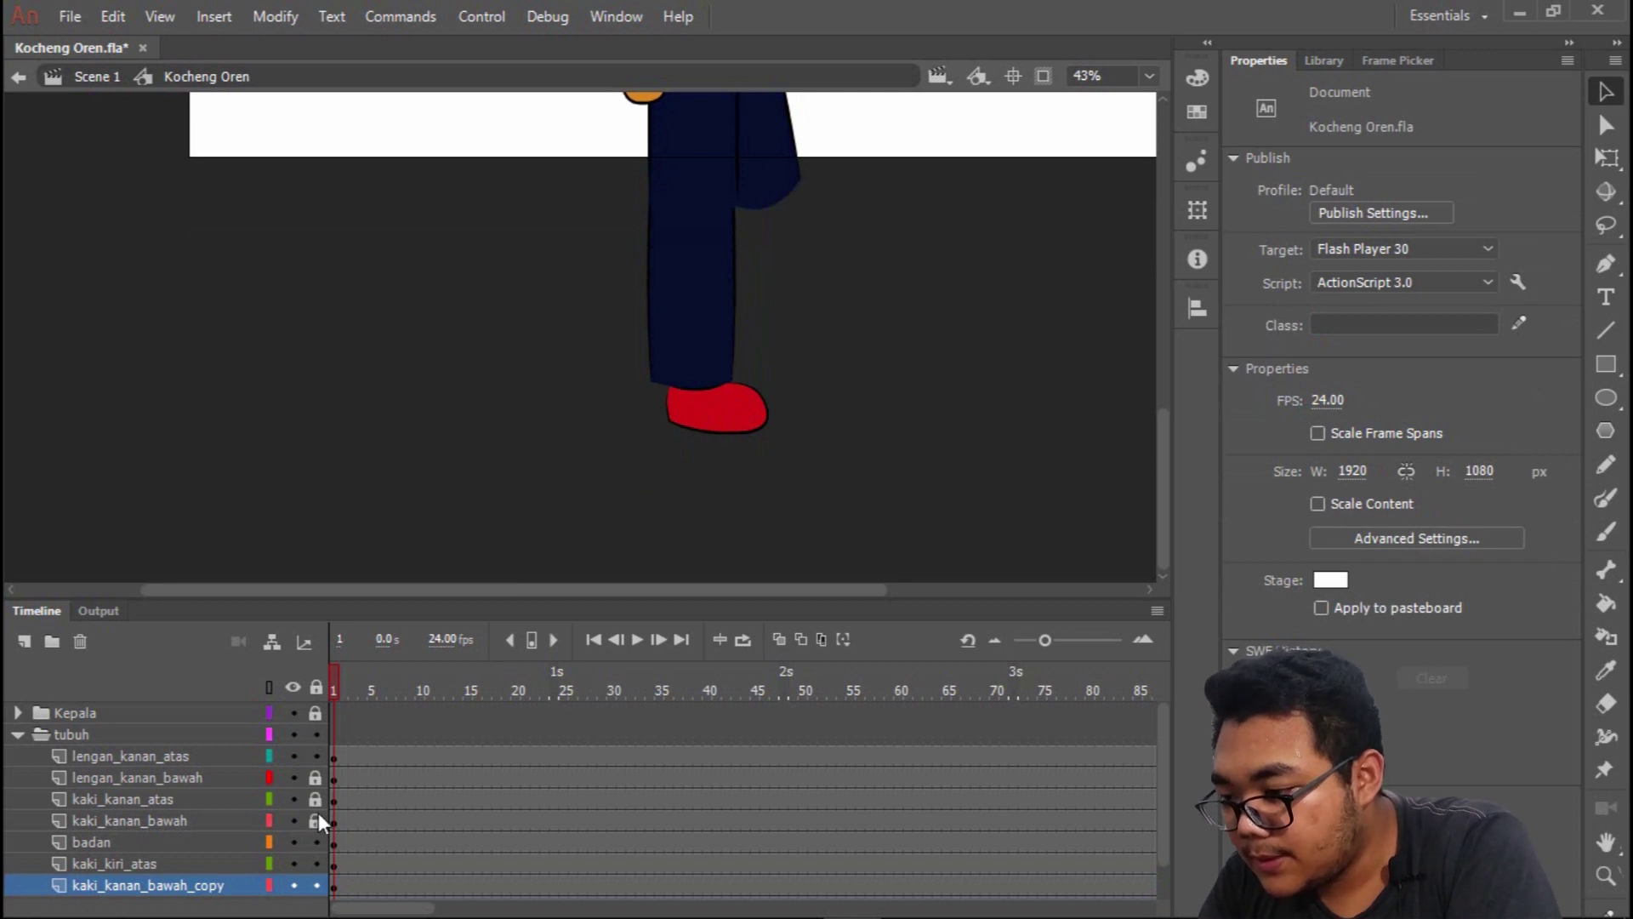
pyautogui.moveTo(745, 375); pyautogui.dragTo(742, 419)
pyautogui.scroll(2, 820, 306)
pyautogui.scroll(-2, 859, 243)
pyautogui.scroll(2, 851, 255)
pyautogui.moveTo(770, 502); pyautogui.dragTo(753, 314)
pyautogui.scroll(2, 771, 477)
pyautogui.scroll(-2, 755, 374)
pyautogui.press('q')
pyautogui.scroll(-1, 842, 296)
pyautogui.click(844, 298)
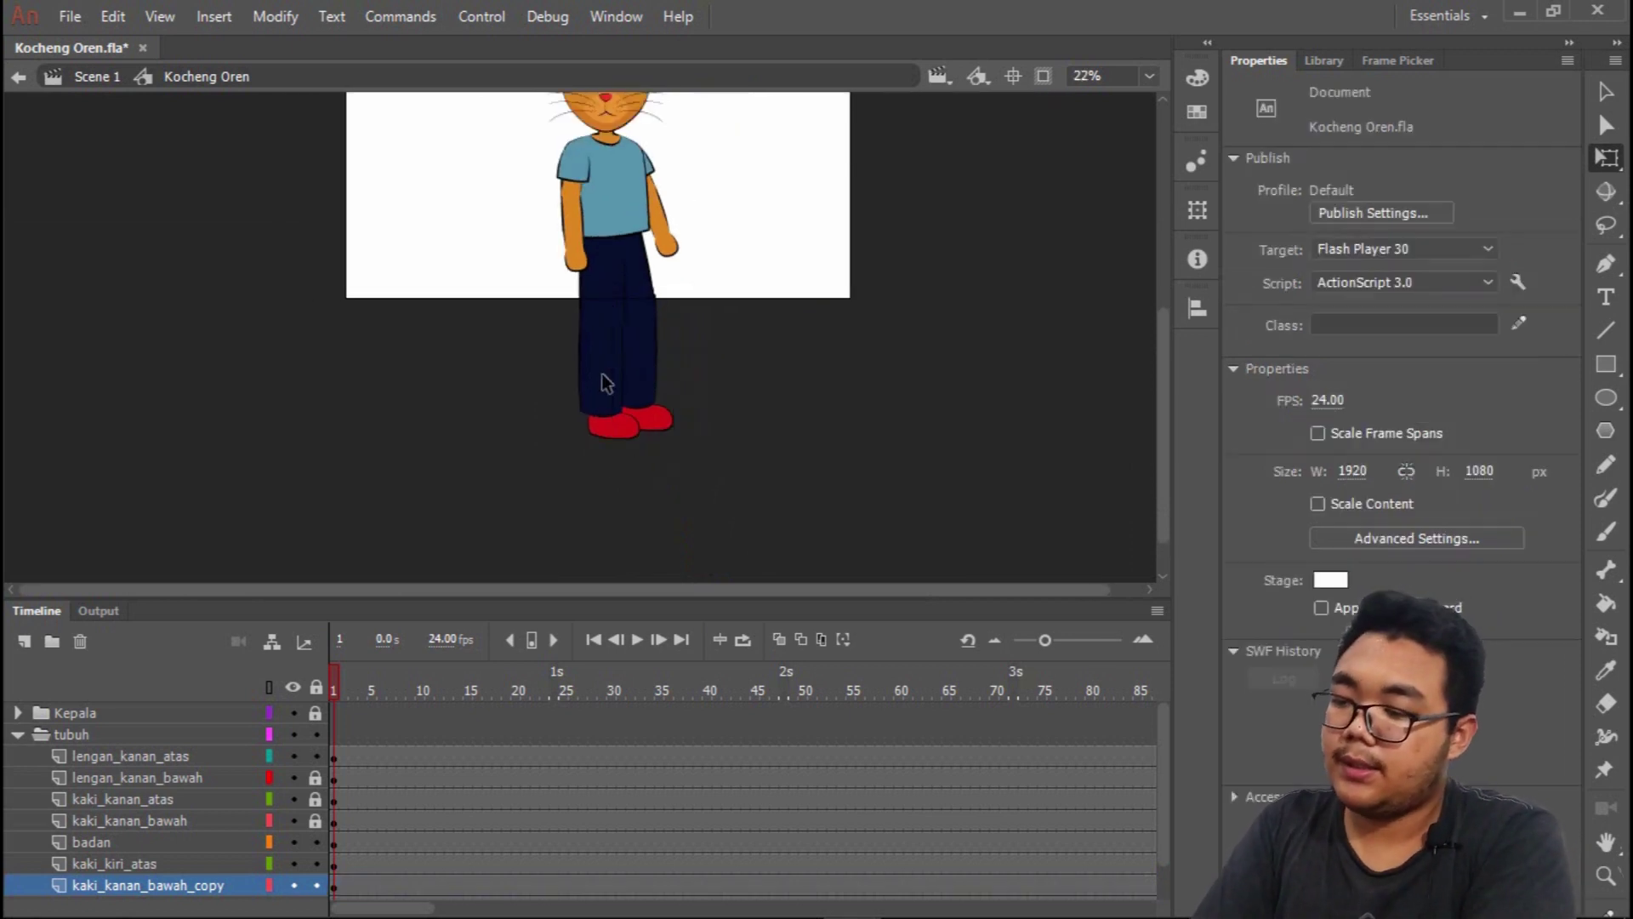
# Unlock the lengan_kanan_bawah, kaki_kanan_atas and kaki_kanan_bawah layers and view the whole character.
pyautogui.click(315, 820)
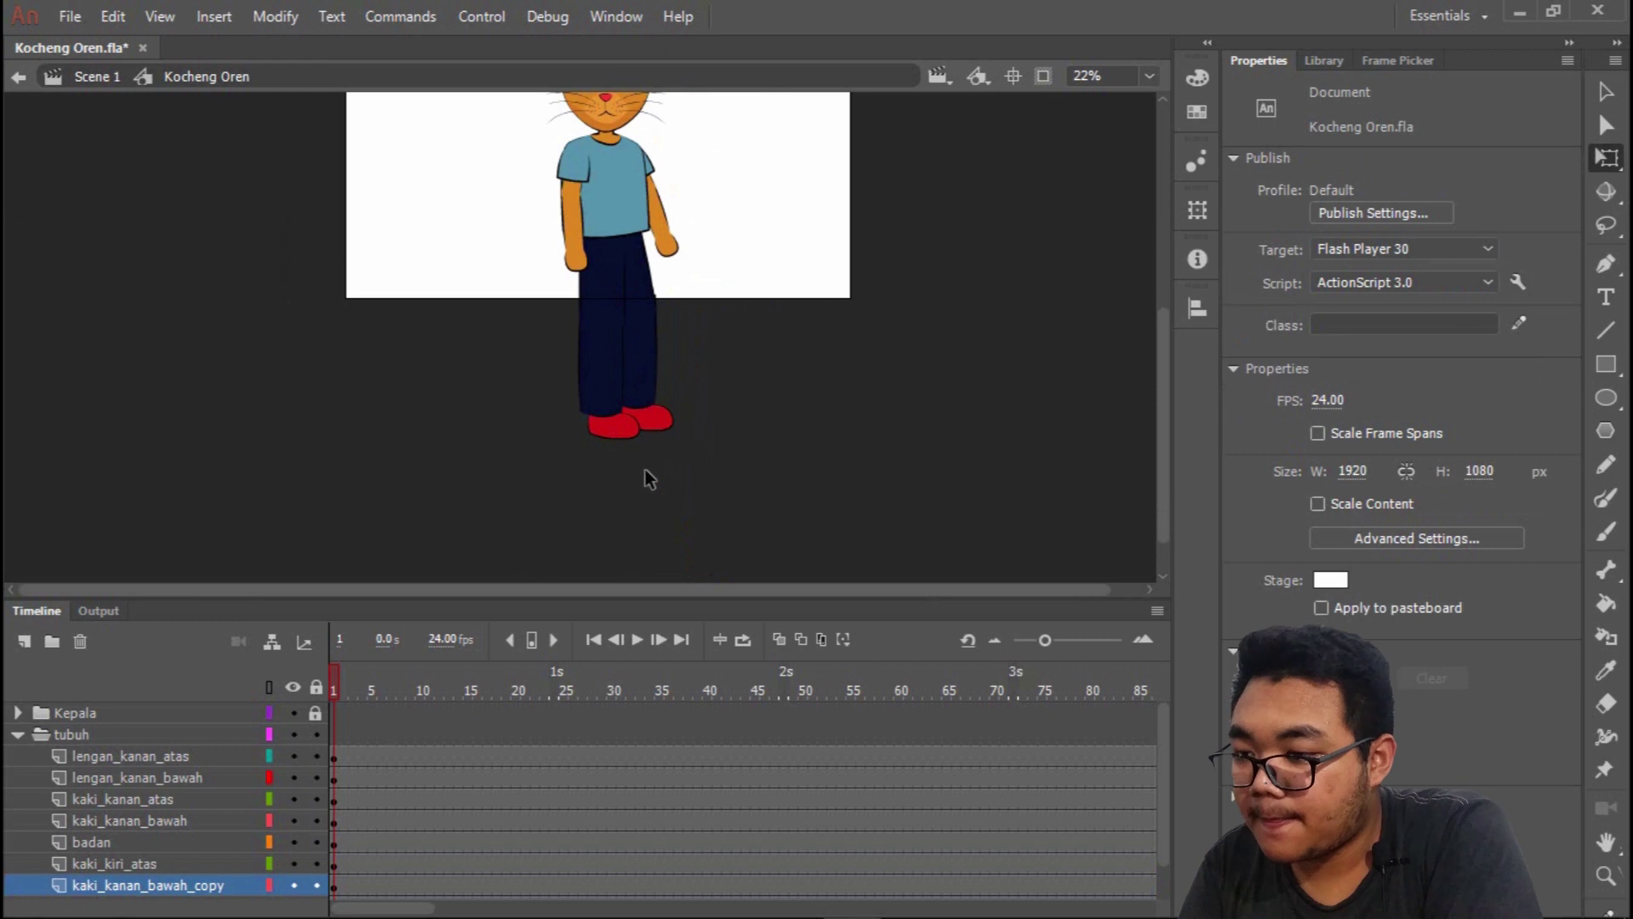
pyautogui.scroll(-1, 647, 468)
pyautogui.scroll(1, 729, 368)
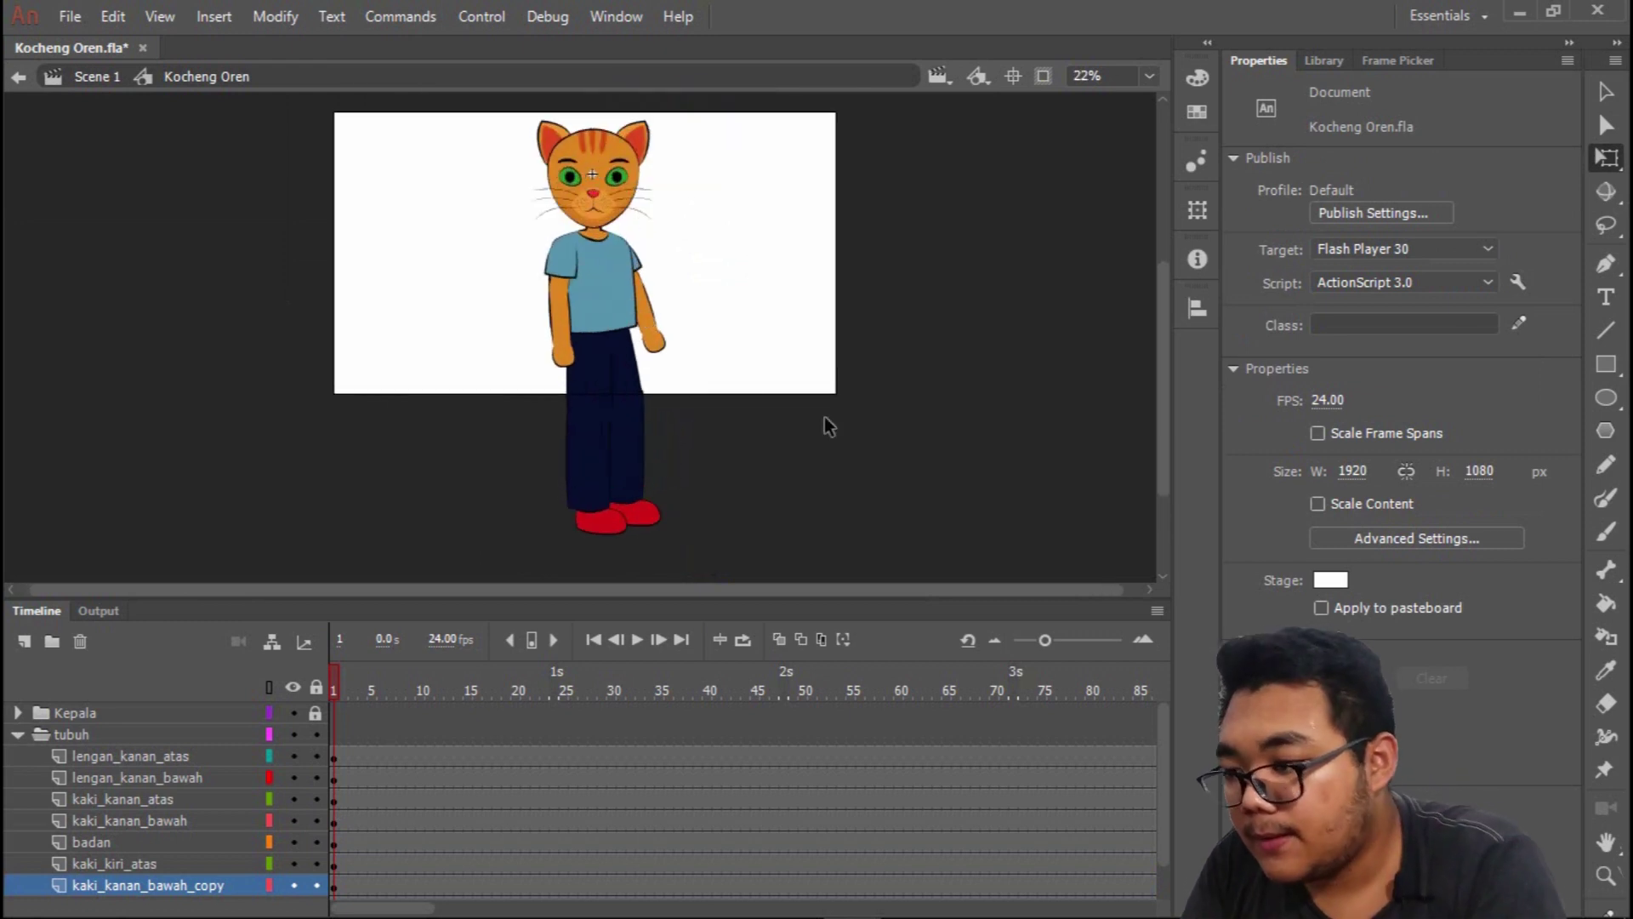